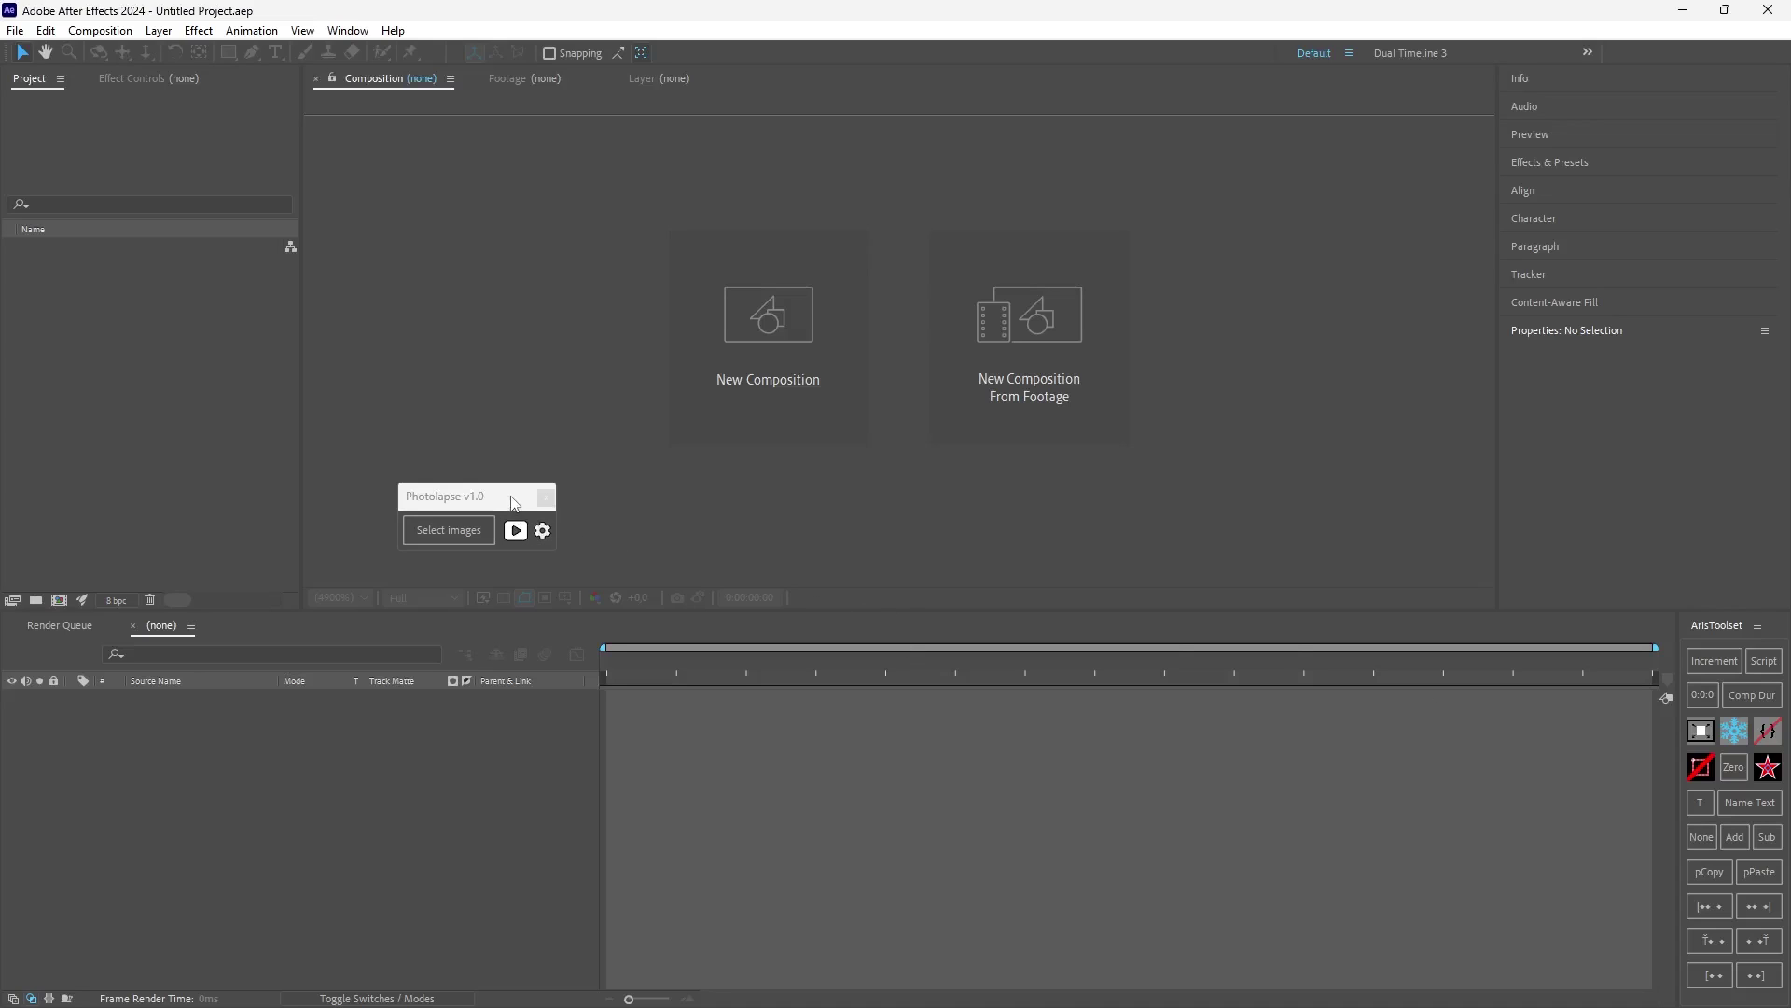
Step: Import the tennis photos into the project and group them in a folder named Tennis Images
{"action": "mouse_move", "coordinate": [471, 496]}
{"action": "left_mouse_down"}
{"action": "mouse_move", "coordinate": [560, 546]}
{"action": "mouse_move", "coordinate": [498, 484]}
{"action": "left_mouse_up"}
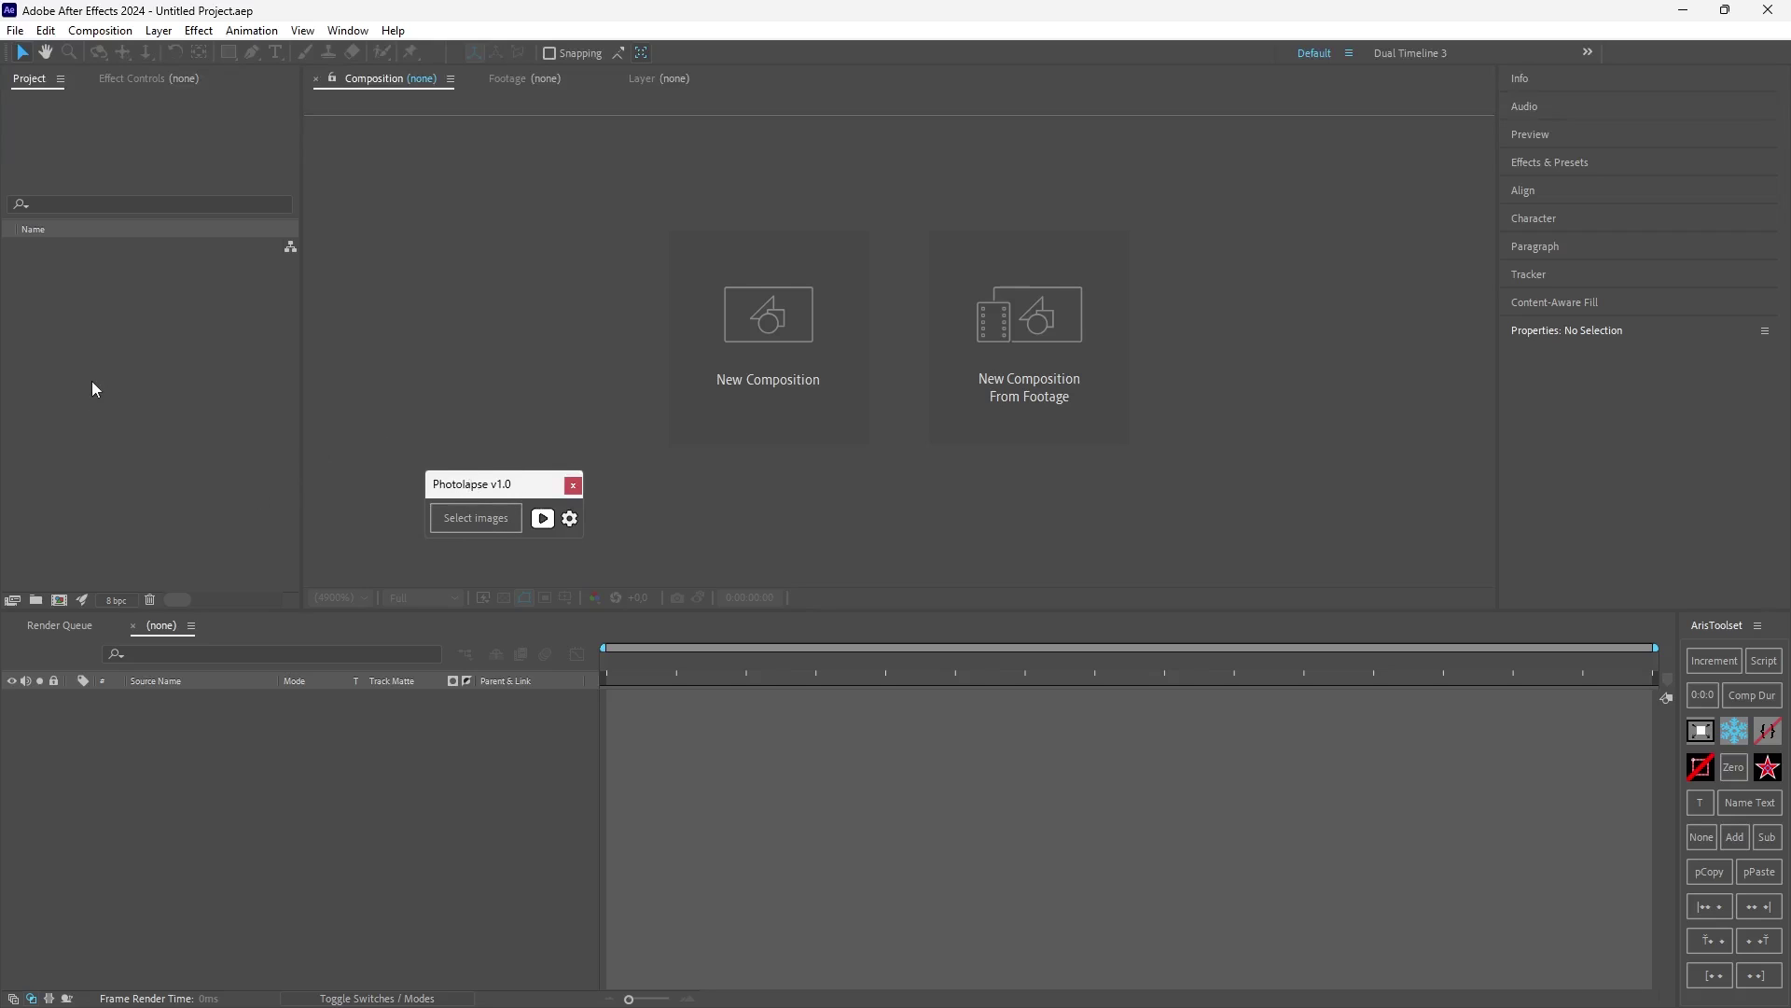
{"action": "left_click", "coordinate": [135, 429]}
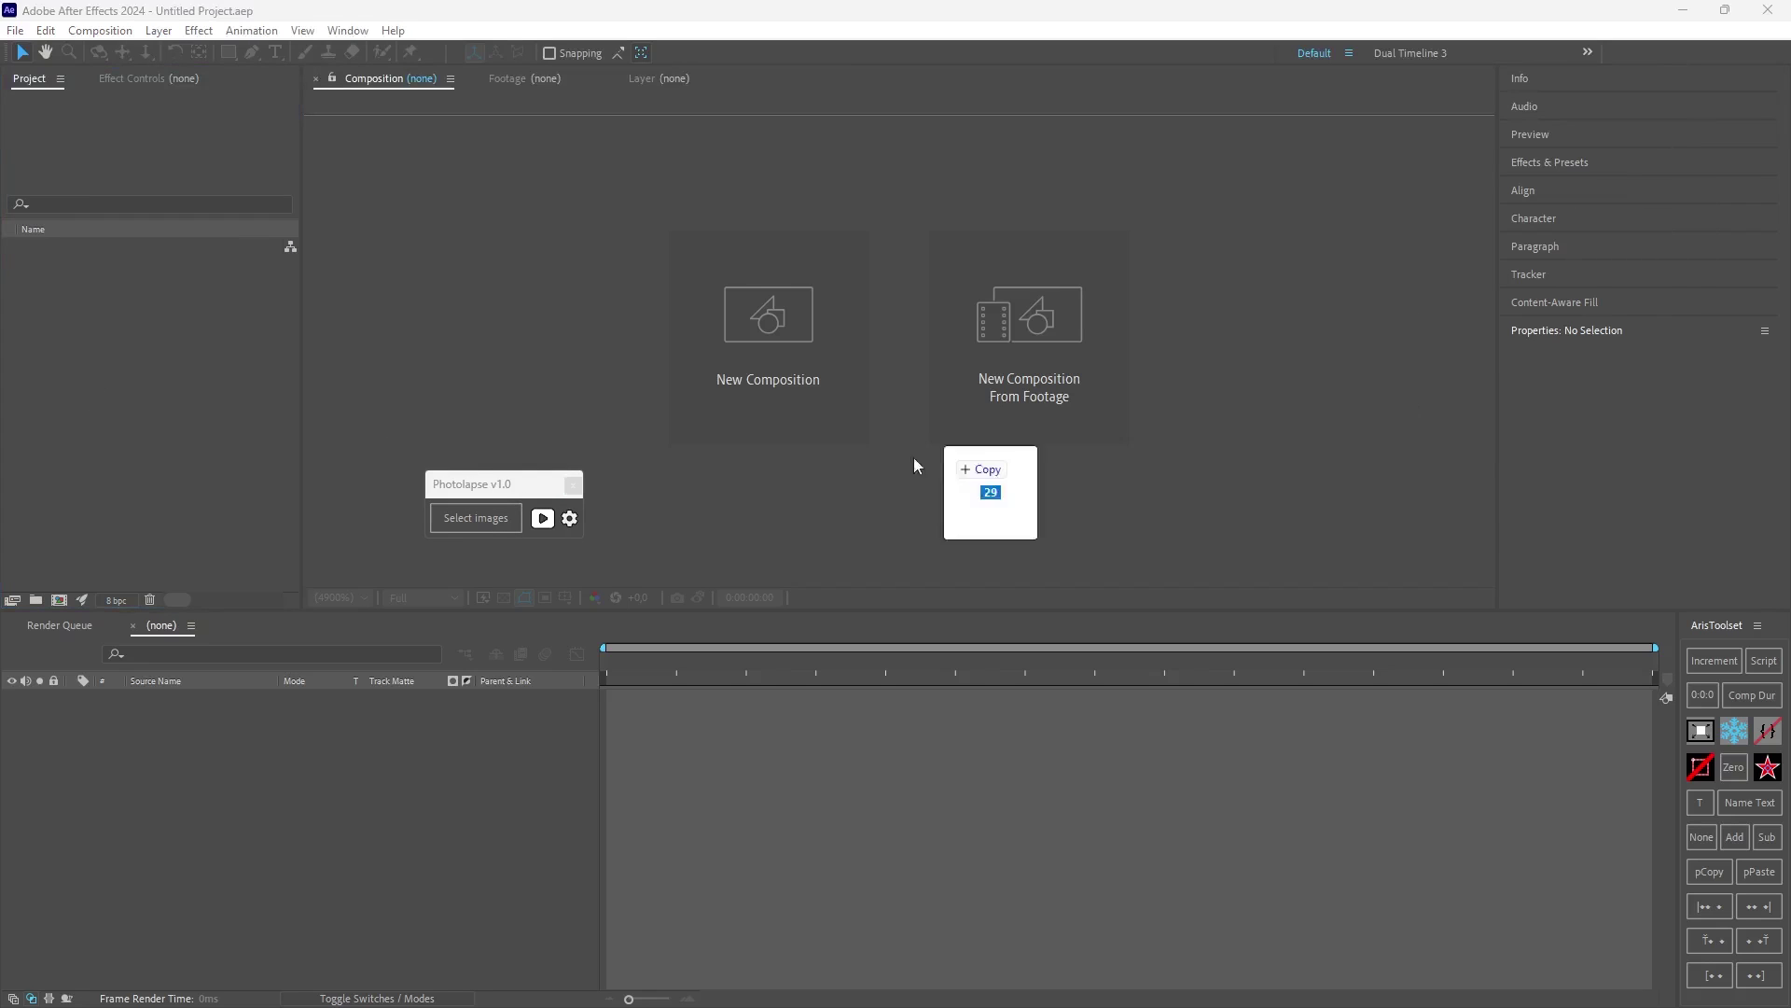
{"action": "left_click_drag", "start_coordinate": [915, 461], "coordinate": [123, 425]}
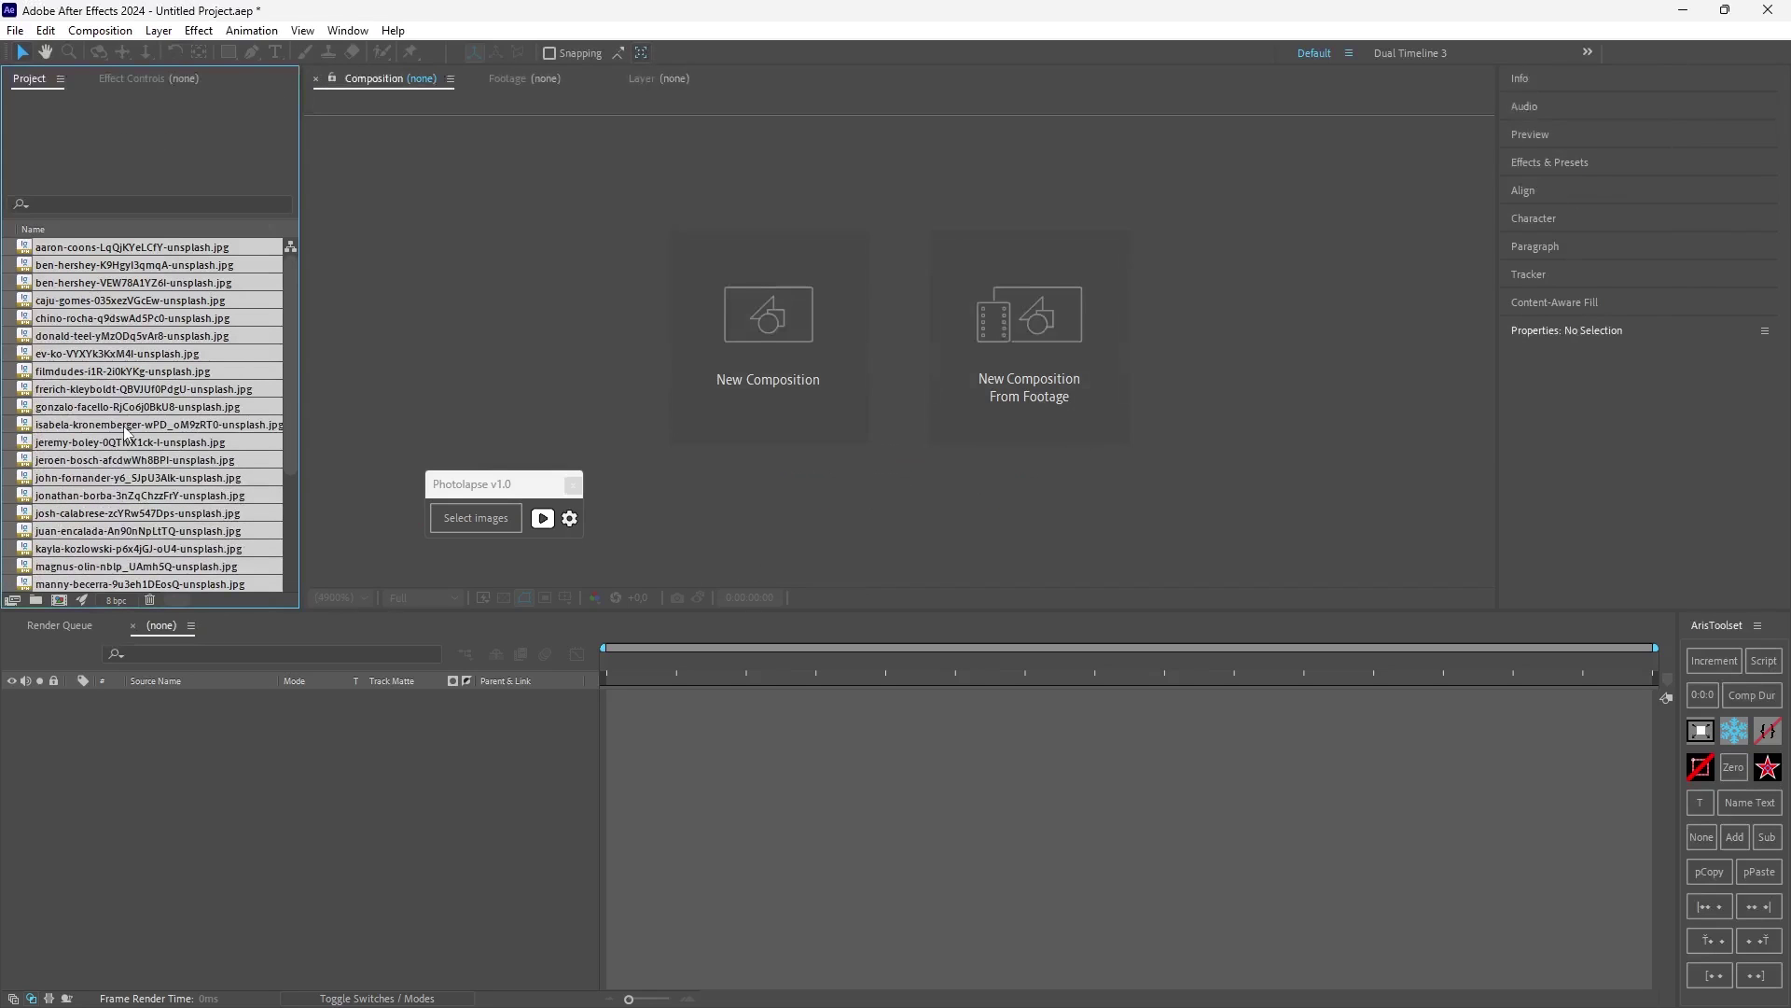
{"action": "left_click_drag", "start_coordinate": [105, 403], "coordinate": [37, 602]}
{"action": "type", "text": "Tennis Images"}
{"action": "key", "text": "Return"}
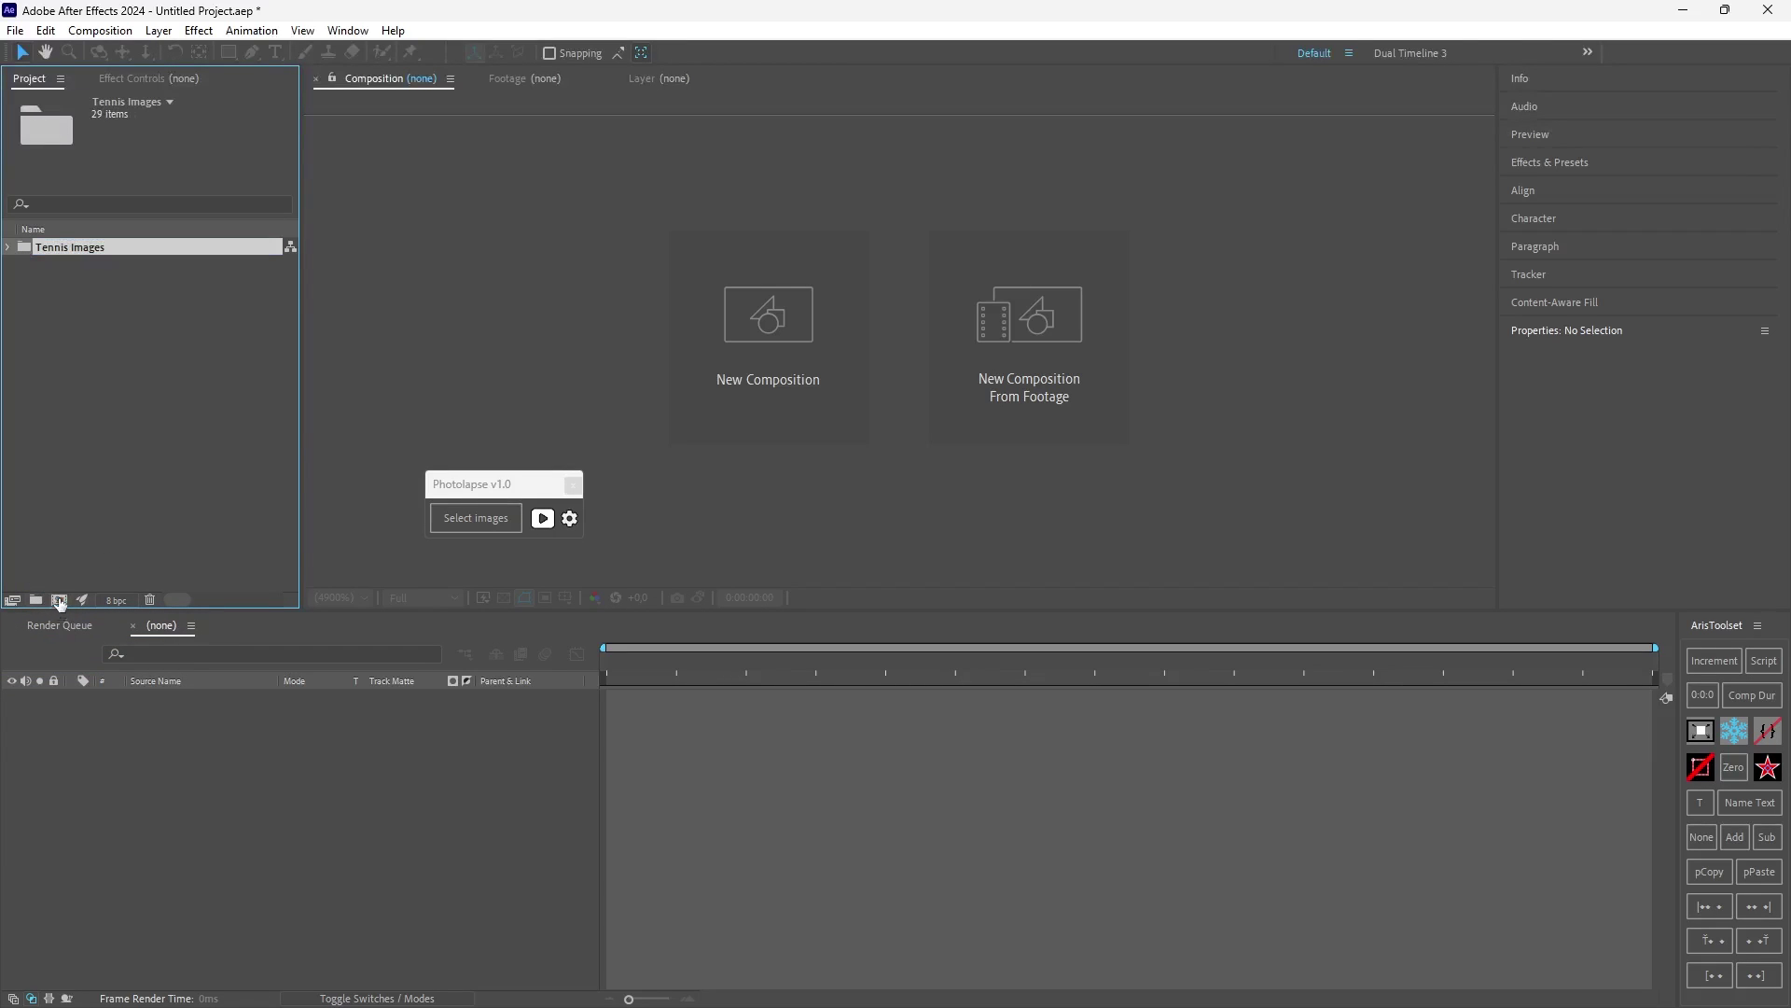
Step: Create a new 1920 x 1080 px composition at 25 fps with a duration of 30 seconds
{"action": "left_click", "coordinate": [60, 601]}
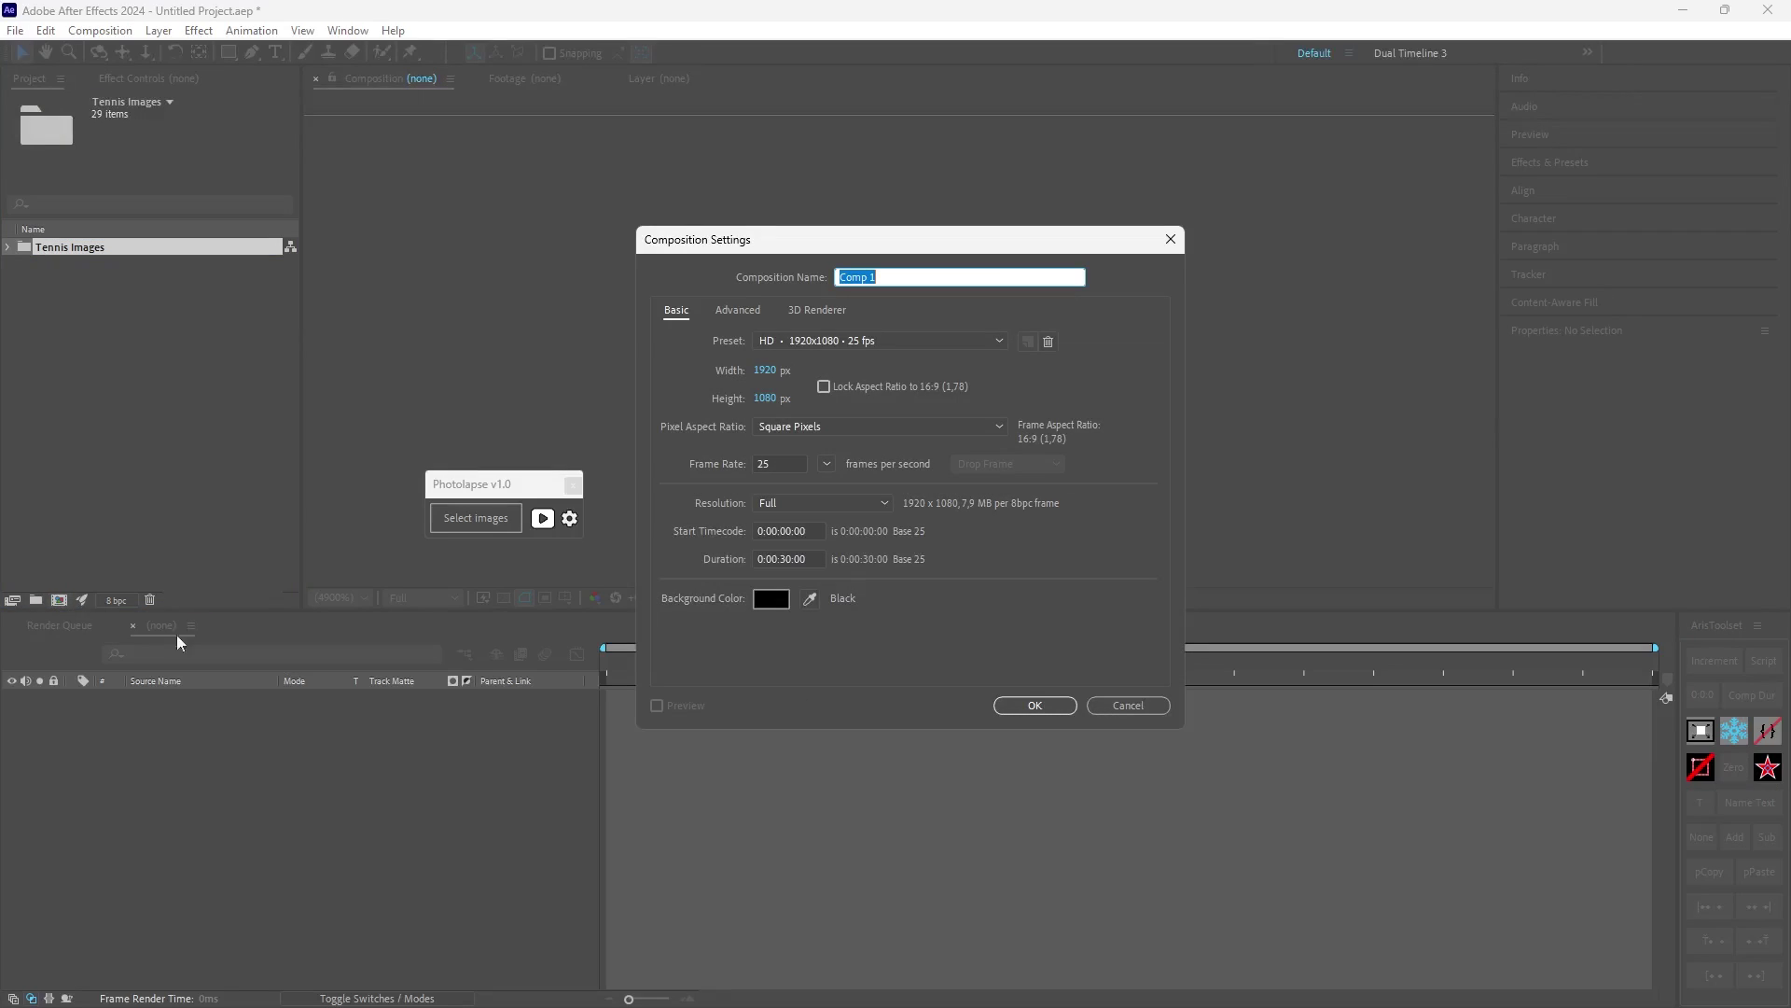
{"action": "left_click", "coordinate": [761, 370]}
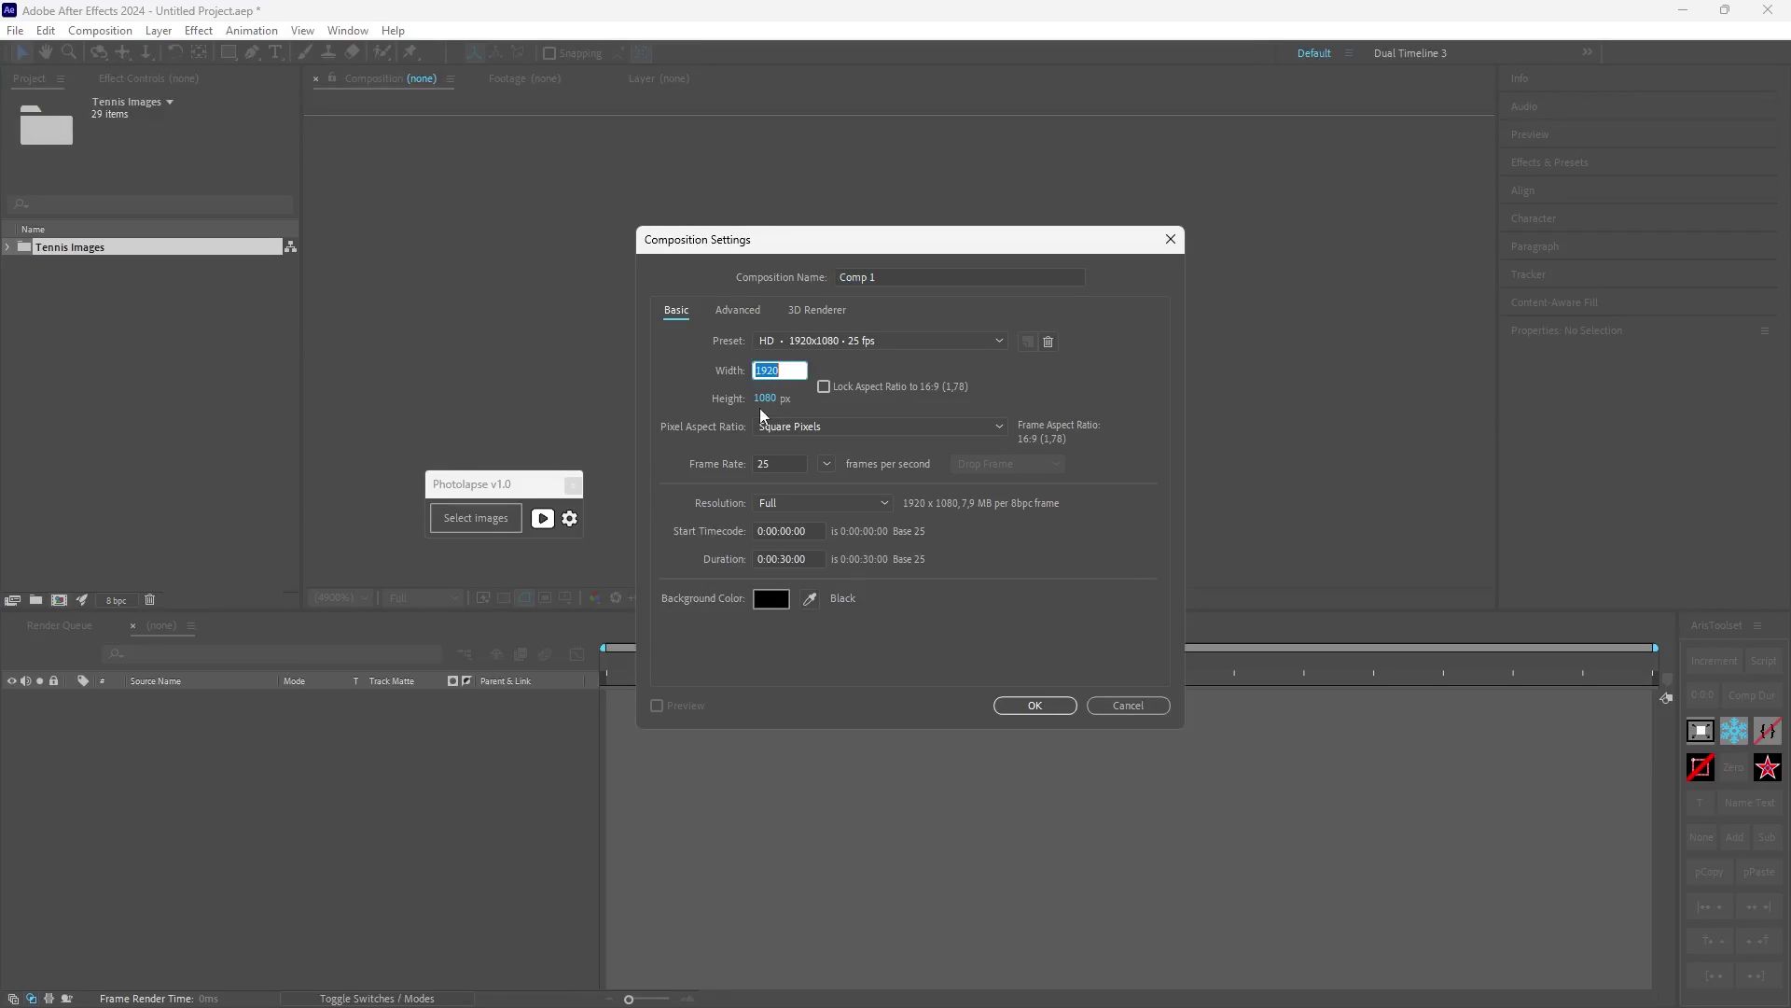
{"action": "key", "text": "Tab"}
{"action": "key", "text": "Tab"}
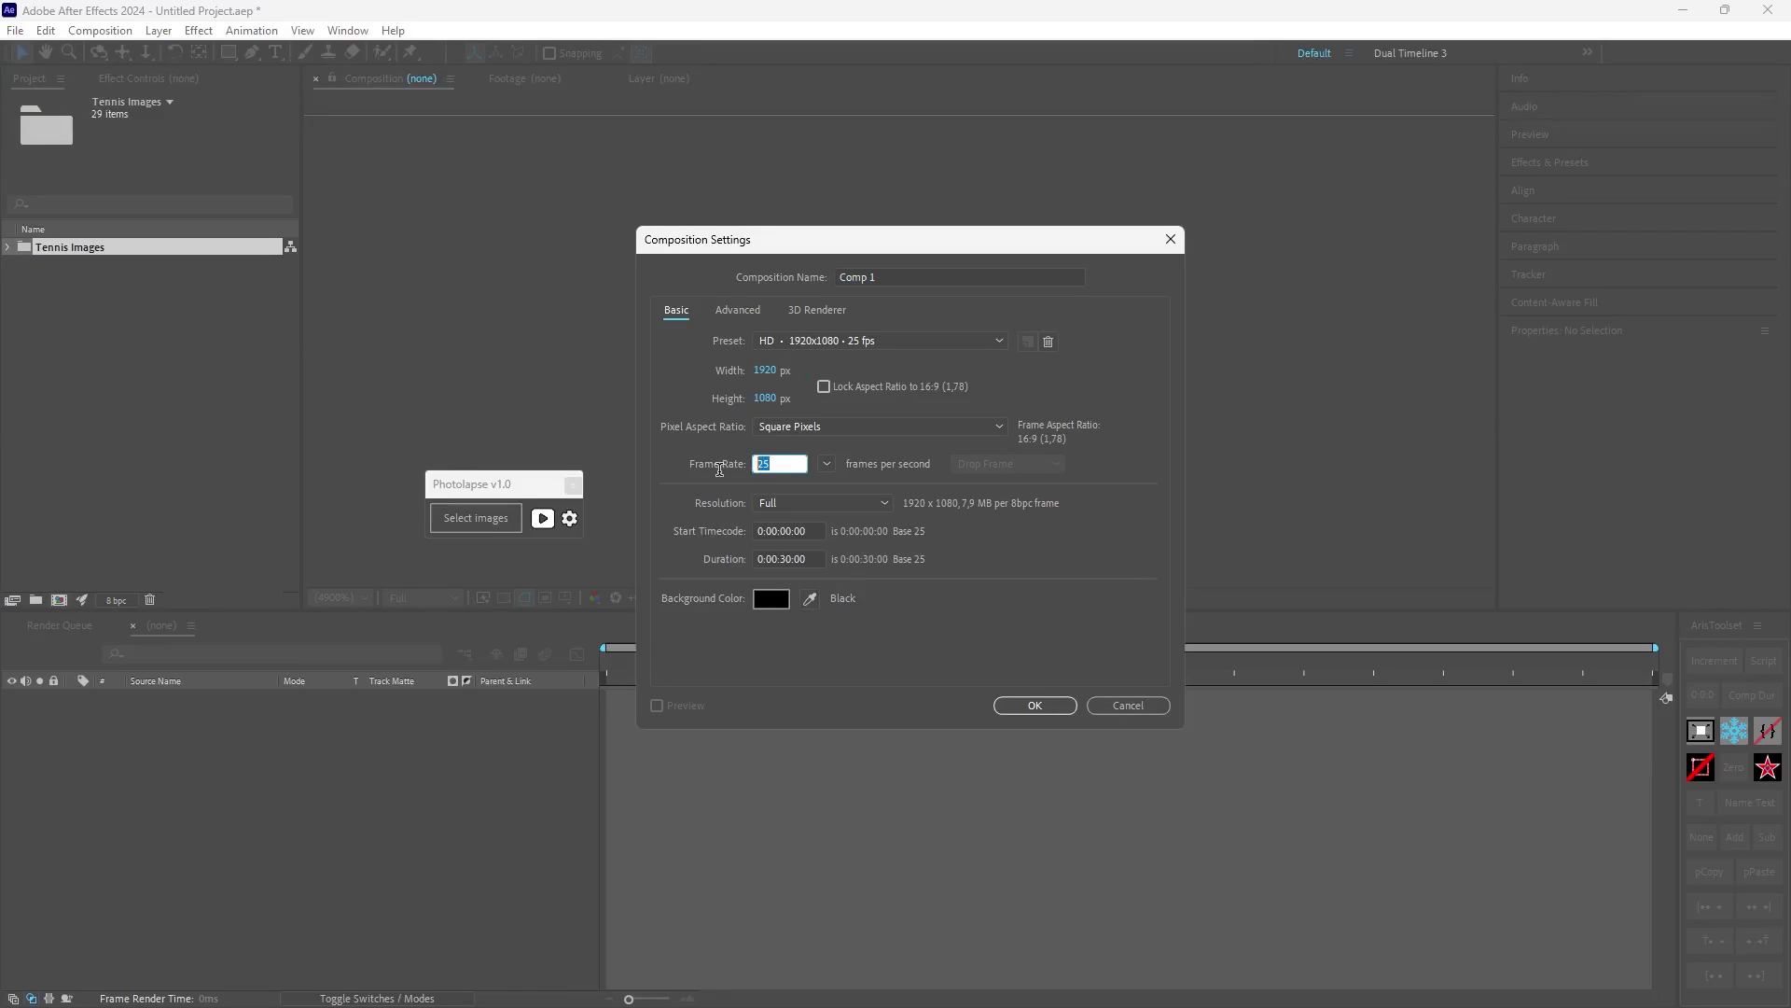
{"action": "left_click", "coordinate": [1013, 701]}
Step: Add all photos of the Tennis Images folder to Comp 1 as layers and select them all
{"action": "left_click_drag", "start_coordinate": [59, 357], "coordinate": [13, 354]}
{"action": "left_click", "coordinate": [9, 266]}
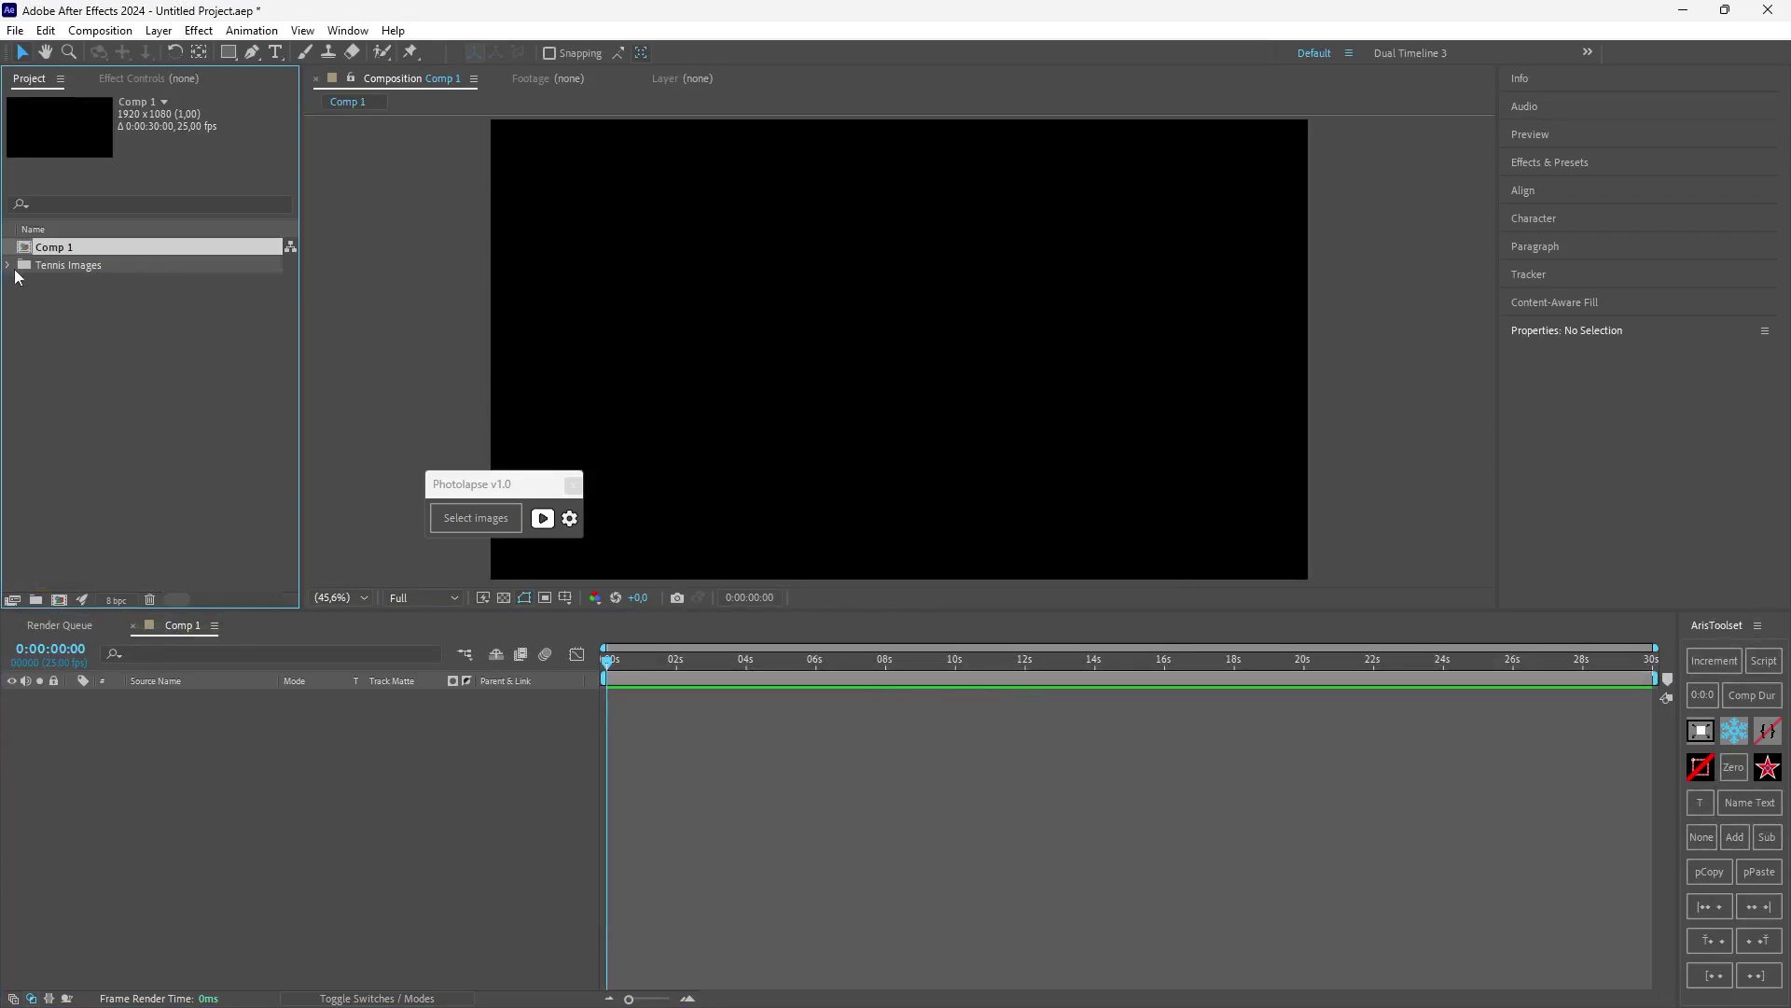
{"action": "left_click_drag", "start_coordinate": [49, 265], "coordinate": [289, 805]}
{"action": "scroll", "coordinate": [786, 368], "scroll_direction": "down", "scroll_amount": 4}
{"action": "scroll", "coordinate": [789, 366], "scroll_direction": "up", "scroll_amount": 2}
{"action": "scroll", "coordinate": [793, 366], "scroll_direction": "down", "scroll_amount": 3}
{"action": "scroll", "coordinate": [797, 365], "scroll_direction": "up", "scroll_amount": 1}
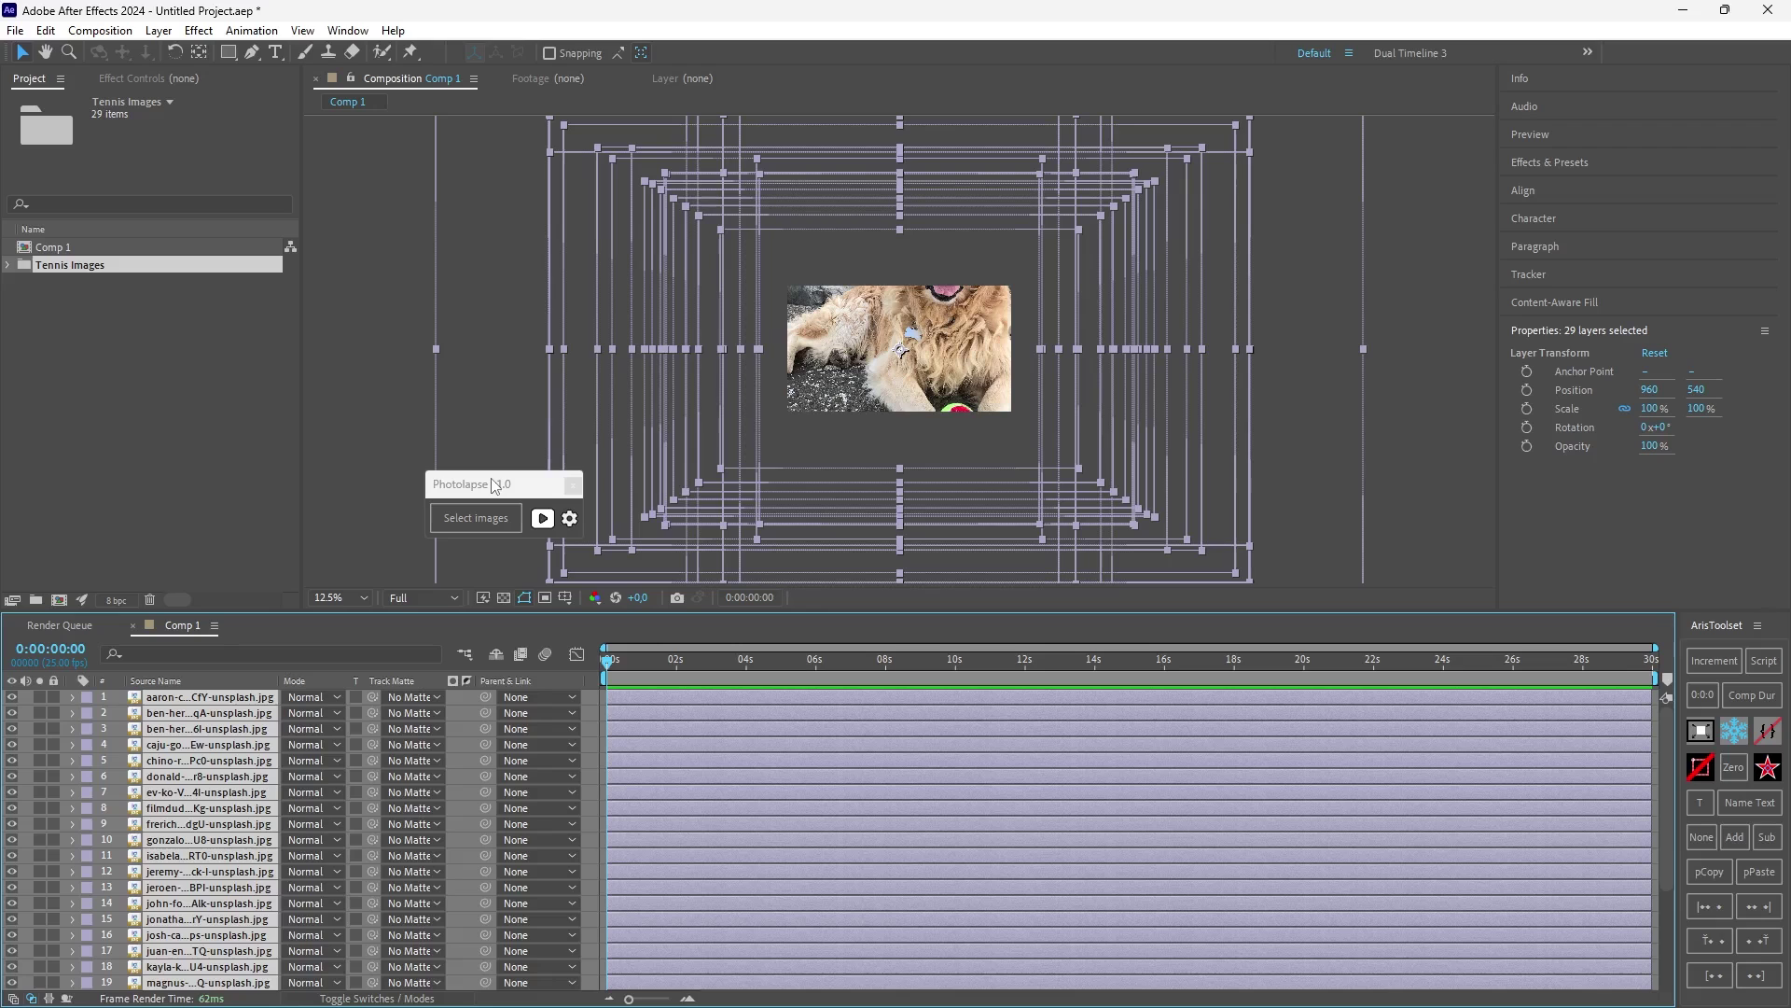
{"action": "key", "text": "ctrl+shift+a"}
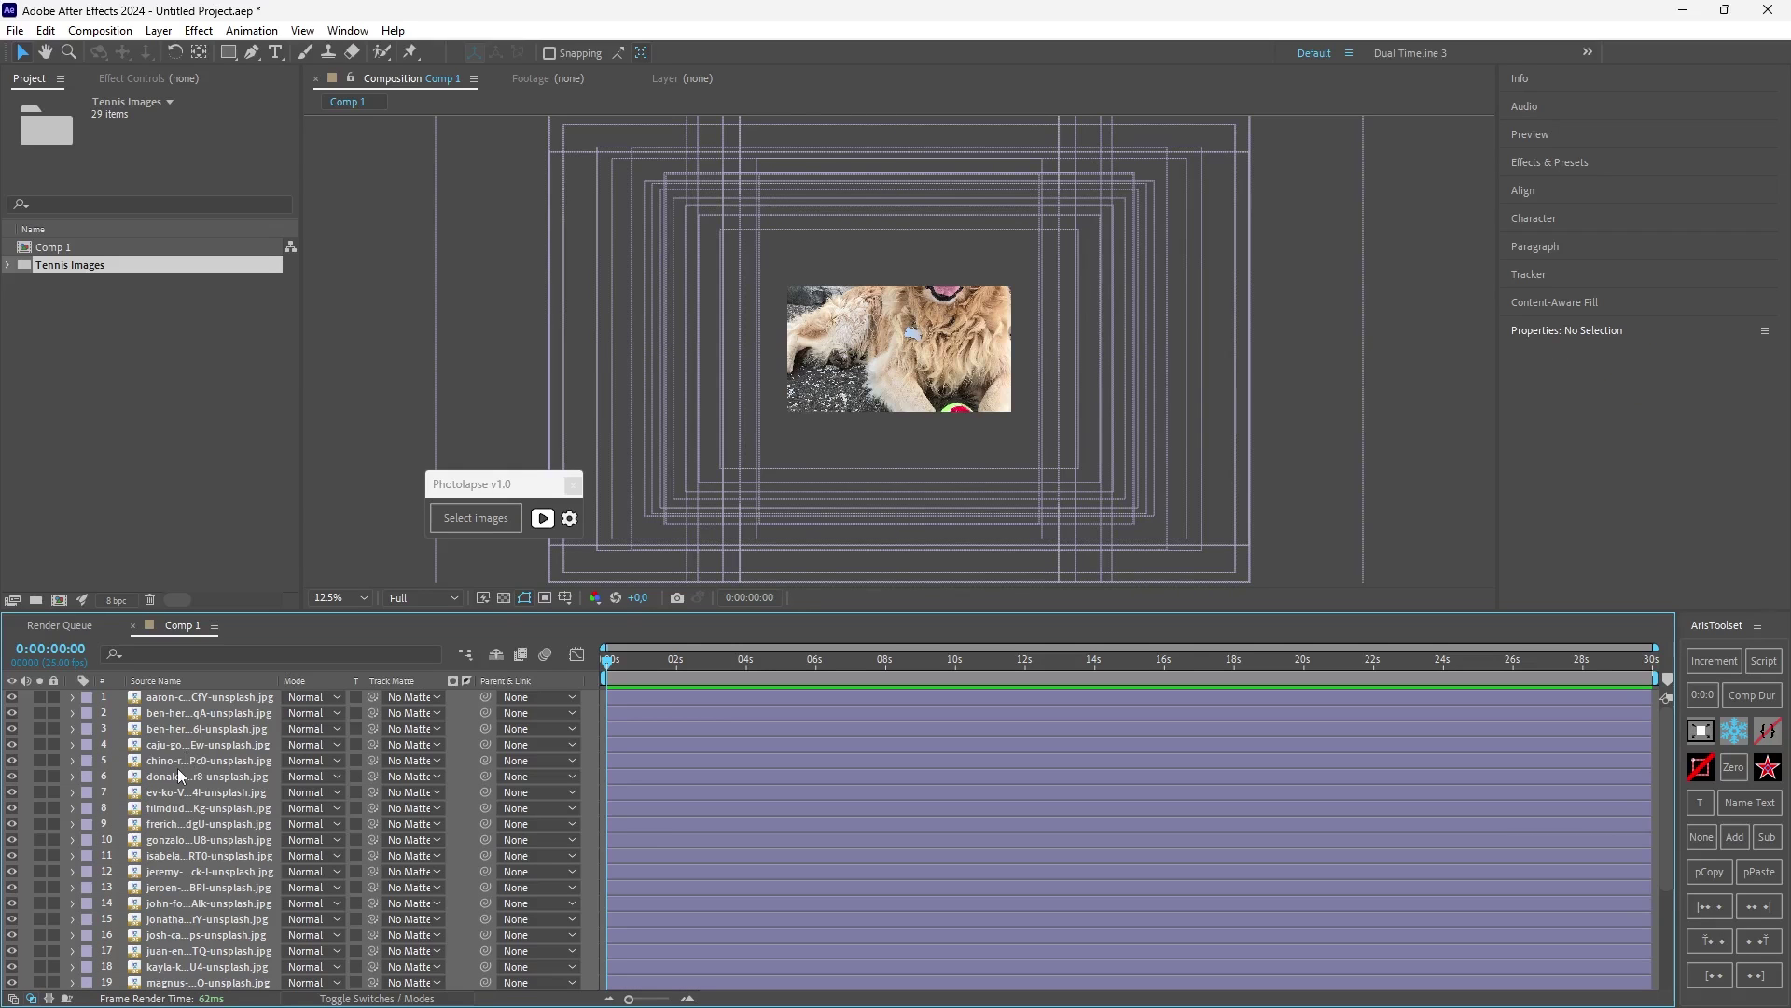
{"action": "key", "text": "ctrl+a"}
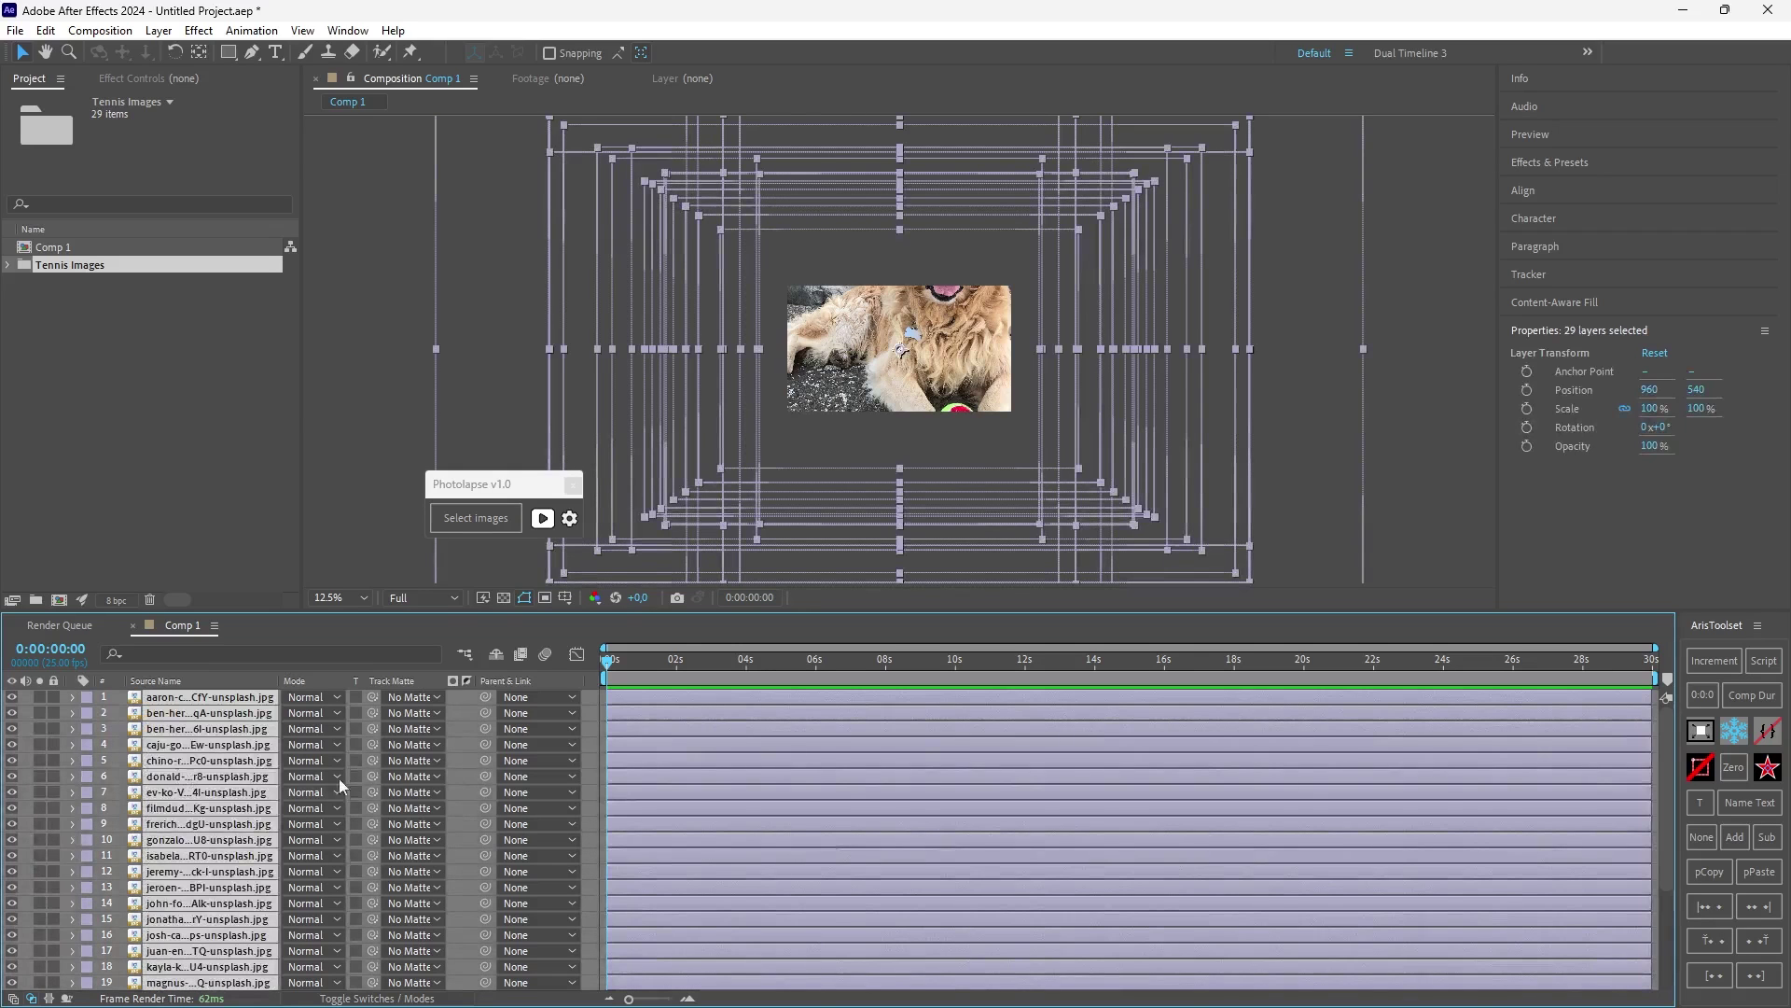
Step: Enable the Disable help tips option in the Photolapse settings, keeping all other options as they are
{"action": "left_click", "coordinate": [487, 528]}
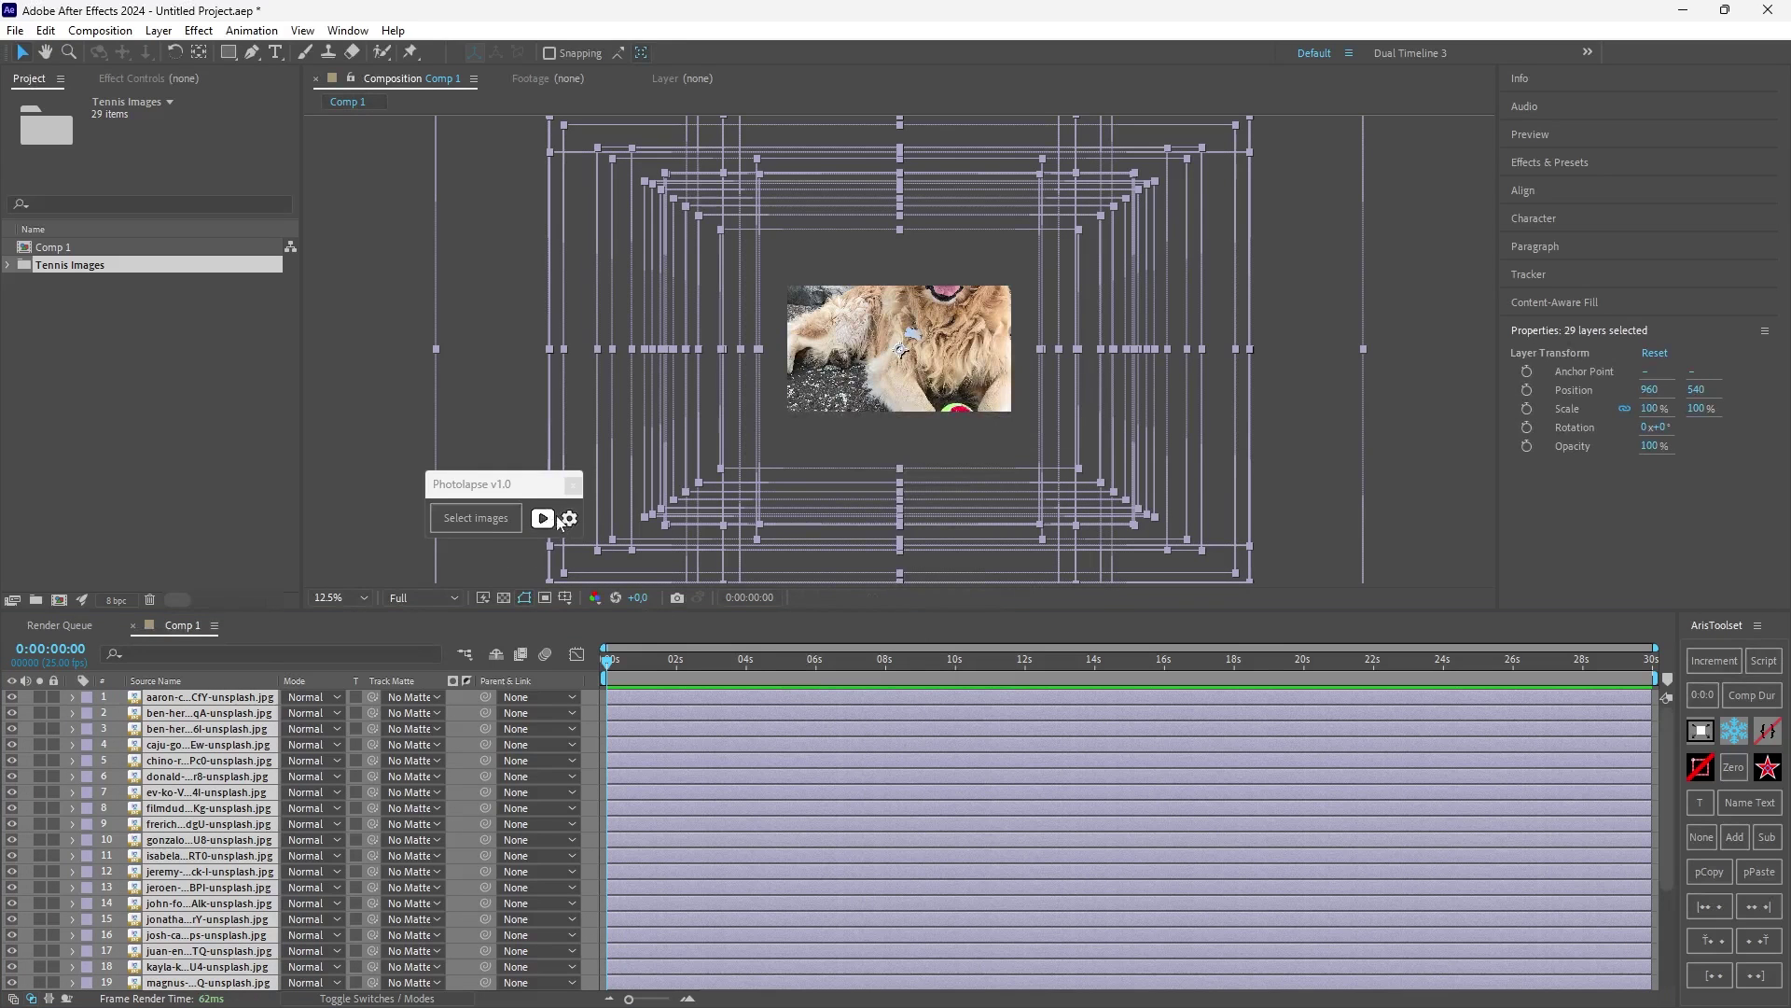
{"action": "left_click", "coordinate": [569, 519]}
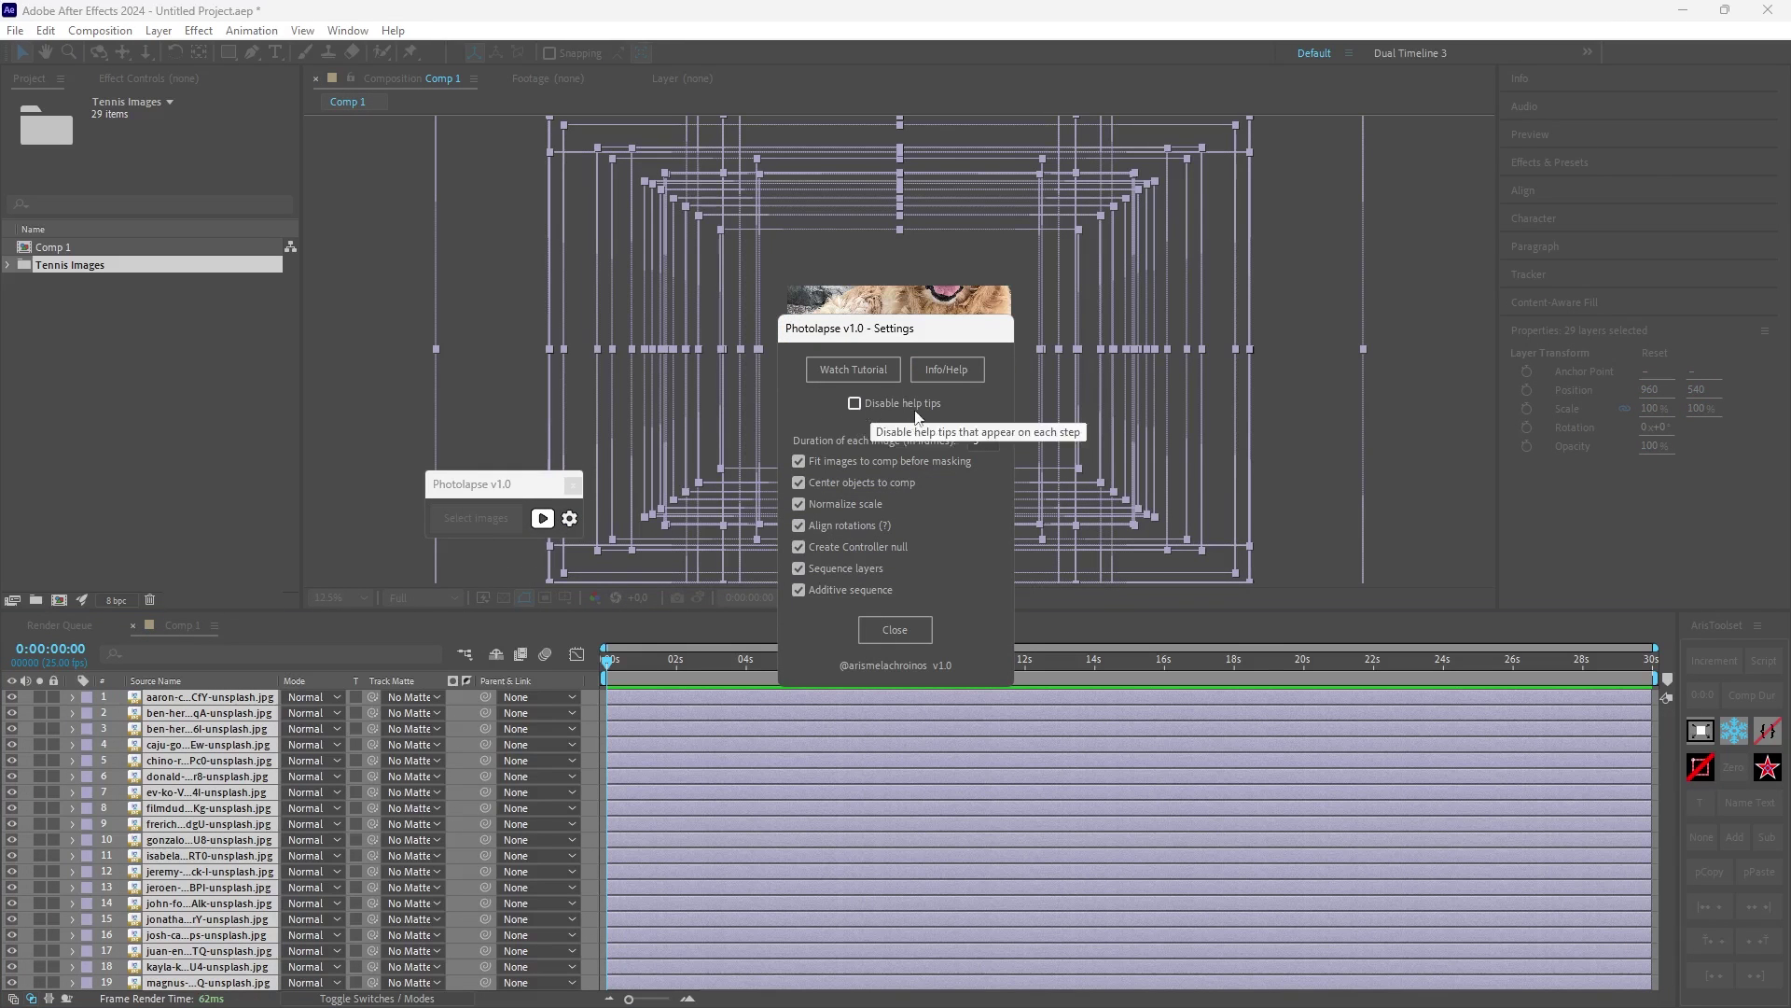
{"action": "left_click", "coordinate": [854, 404]}
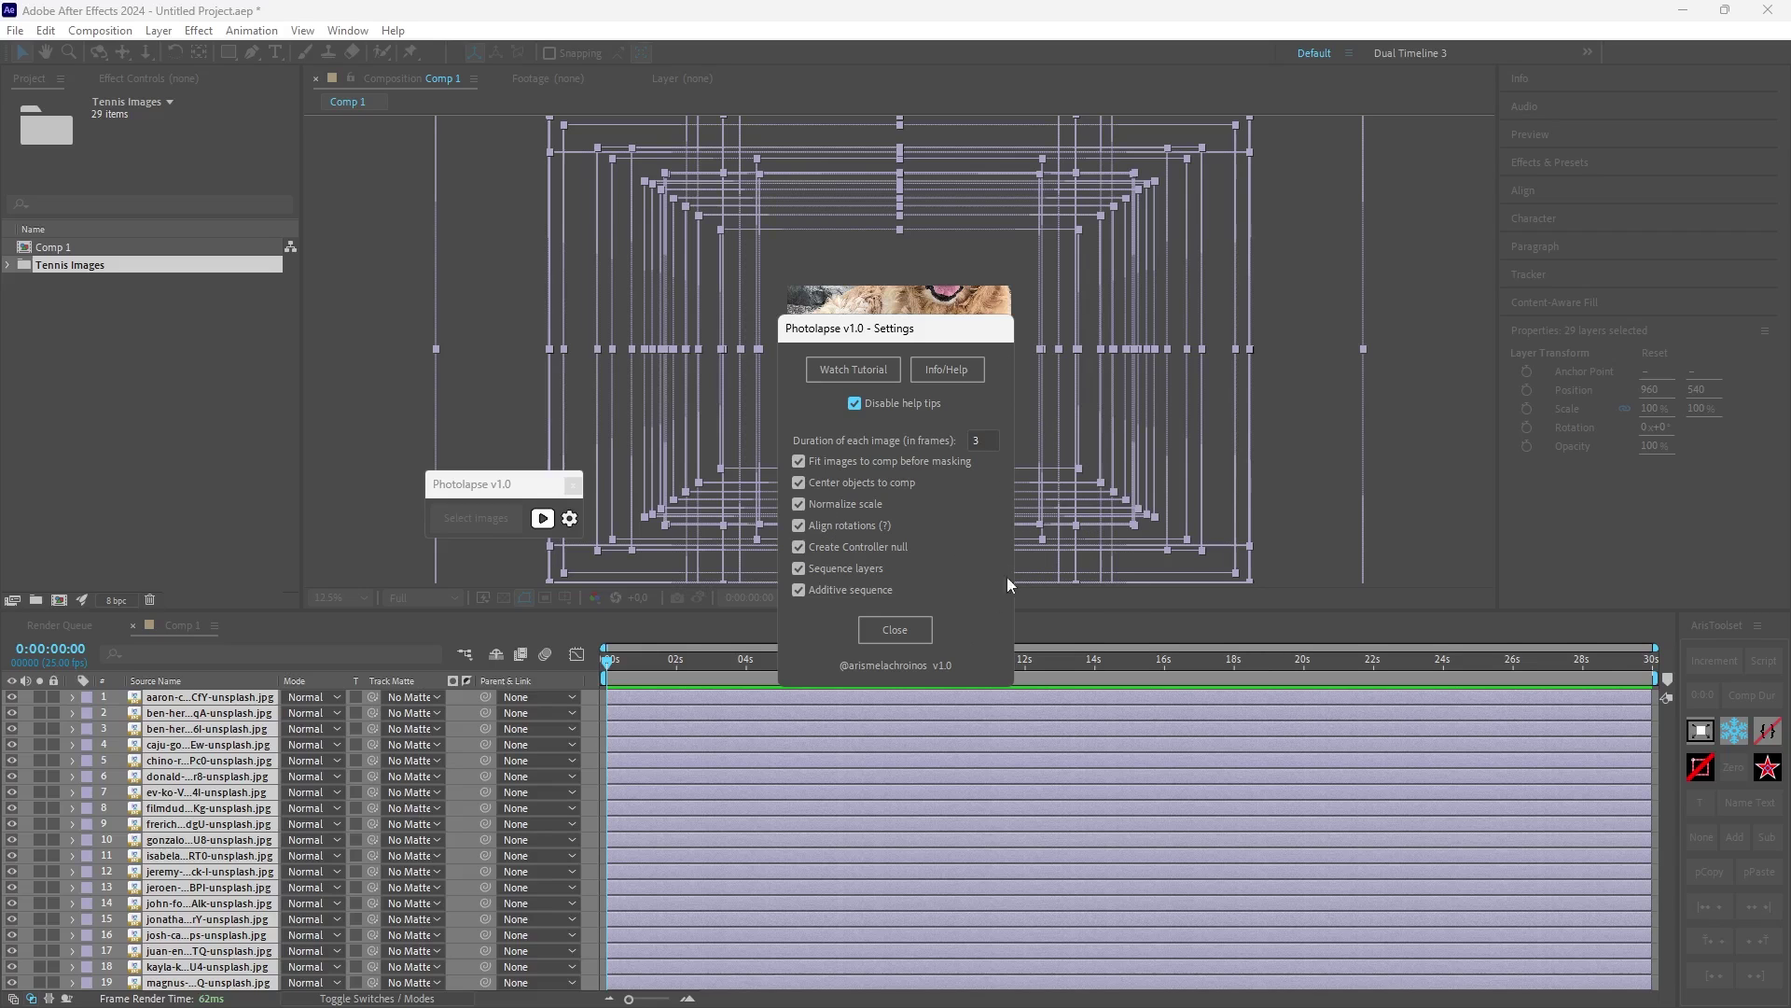
{"action": "left_click", "coordinate": [864, 631]}
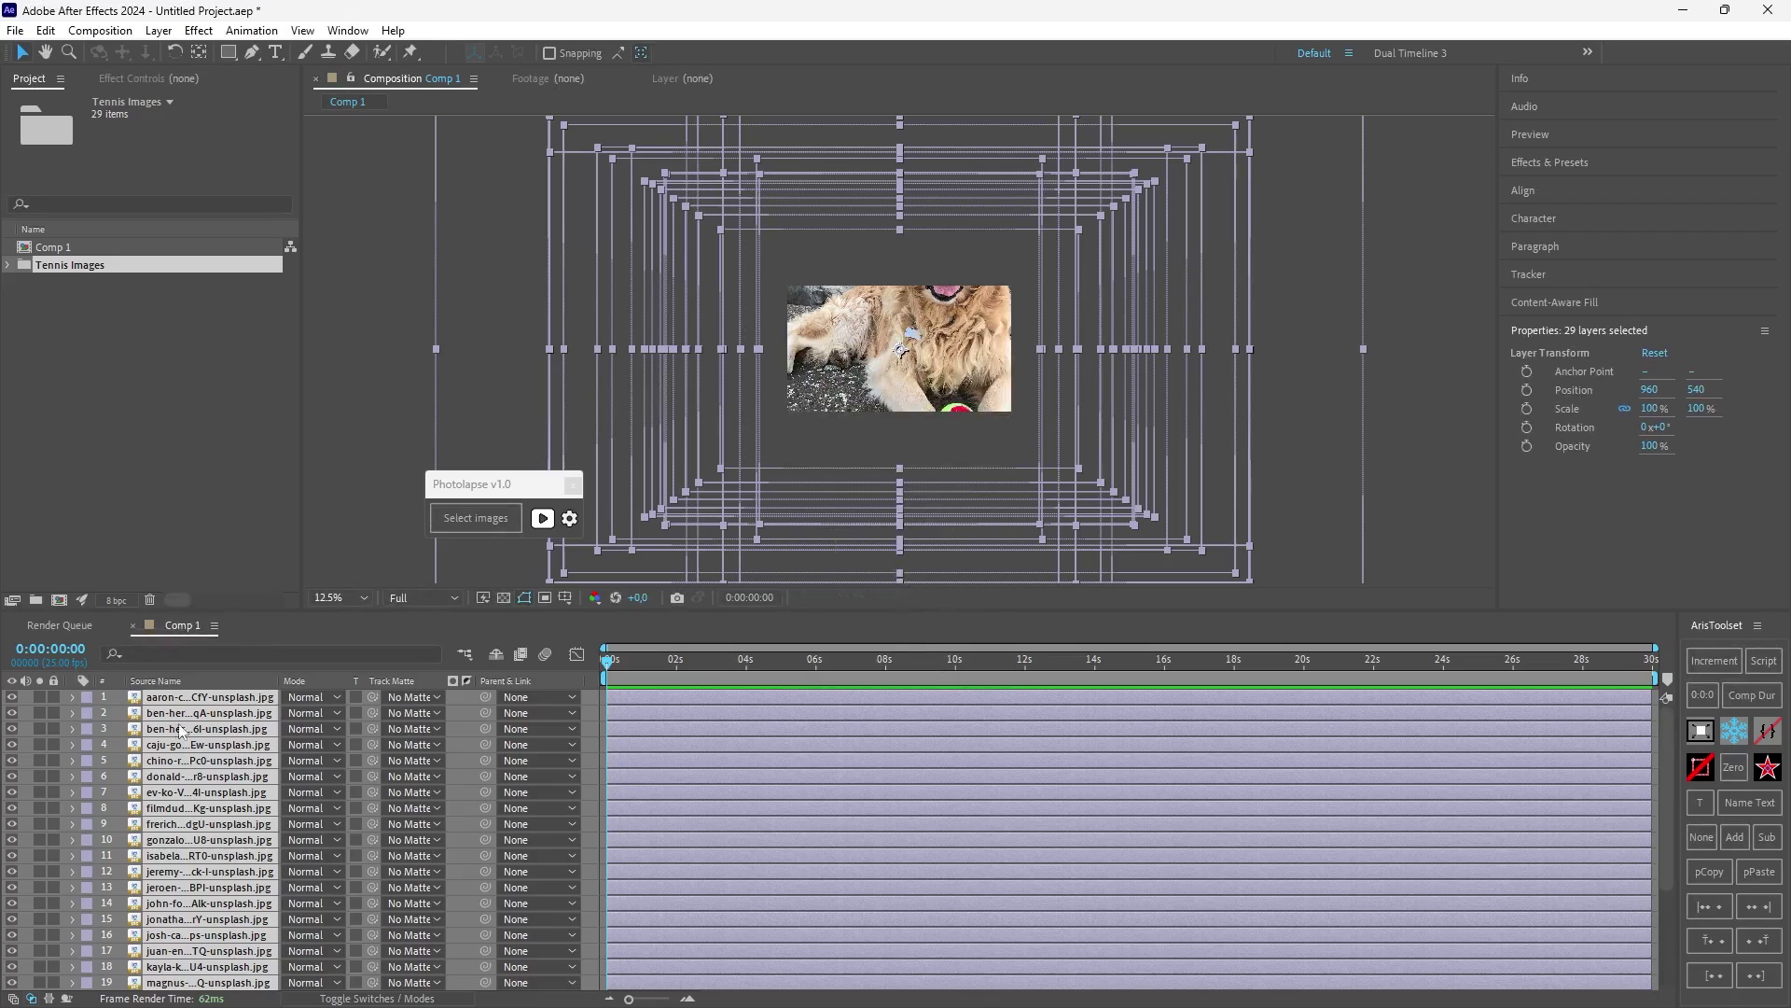
Step: Start the Photolapse image selection on all selected photo layers
{"action": "left_click", "coordinate": [475, 518]}
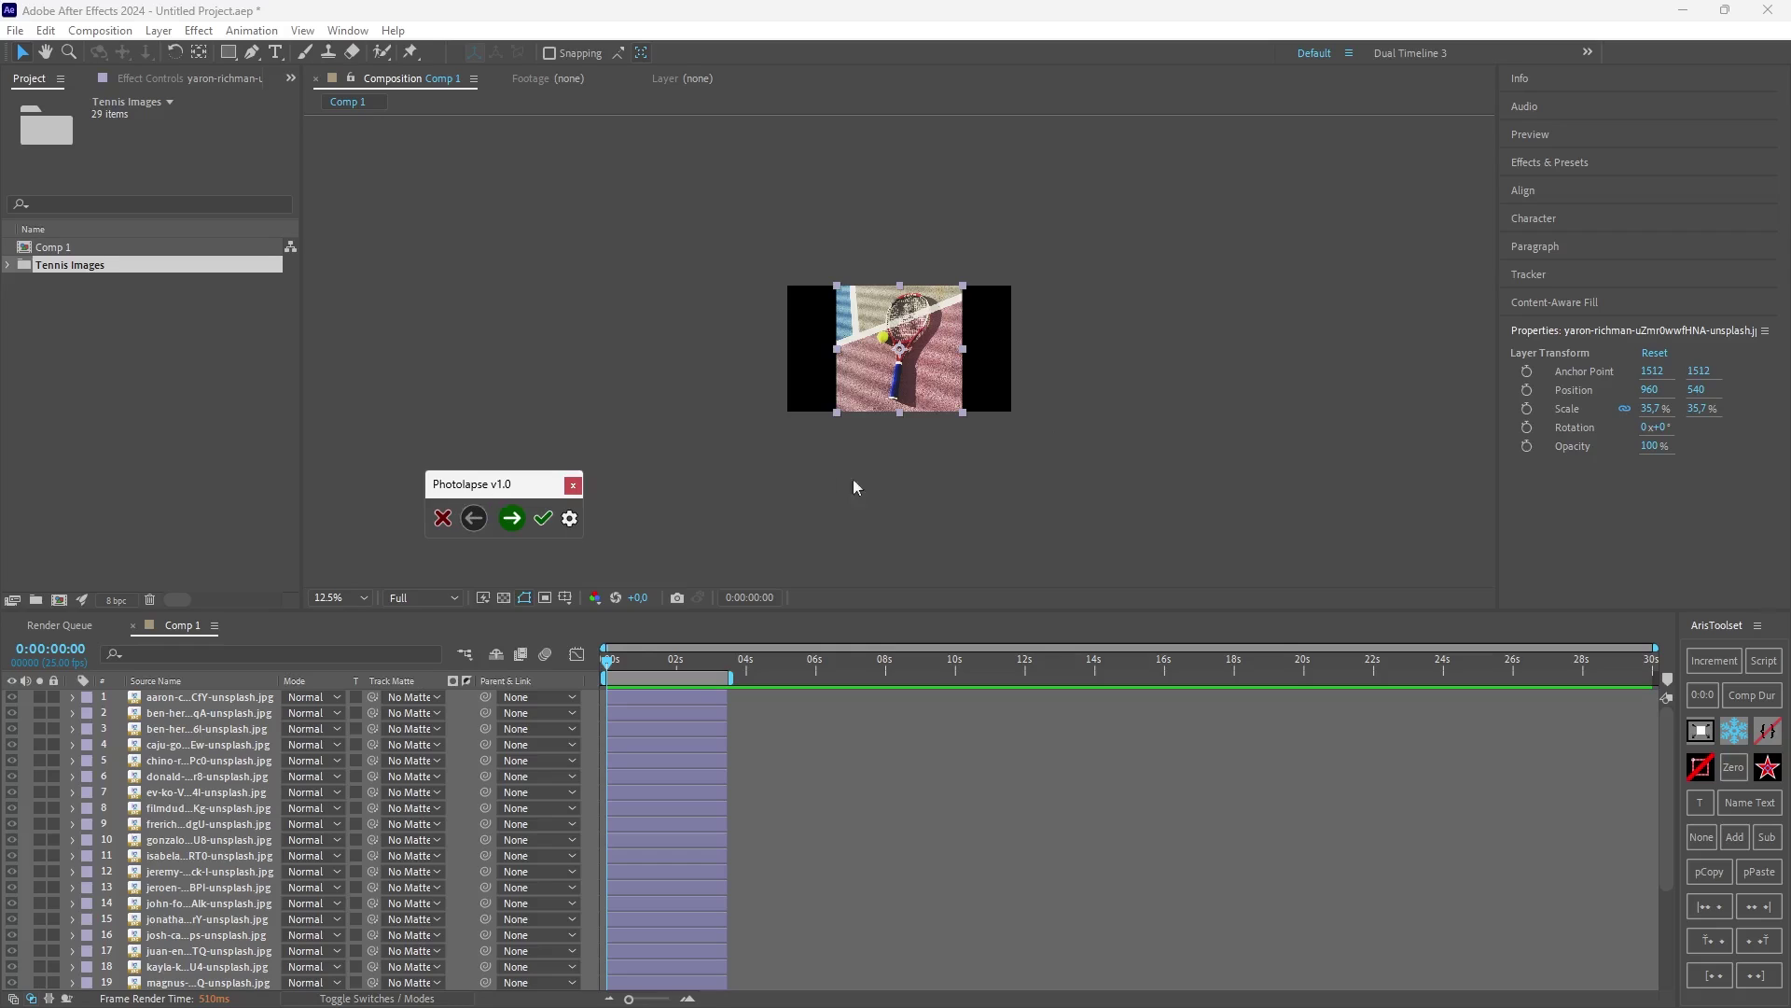
{"action": "mouse_move", "coordinate": [787, 441]}
{"action": "left_mouse_down"}
{"action": "mouse_move", "coordinate": [829, 428]}
{"action": "mouse_move", "coordinate": [757, 460]}
{"action": "left_mouse_up"}
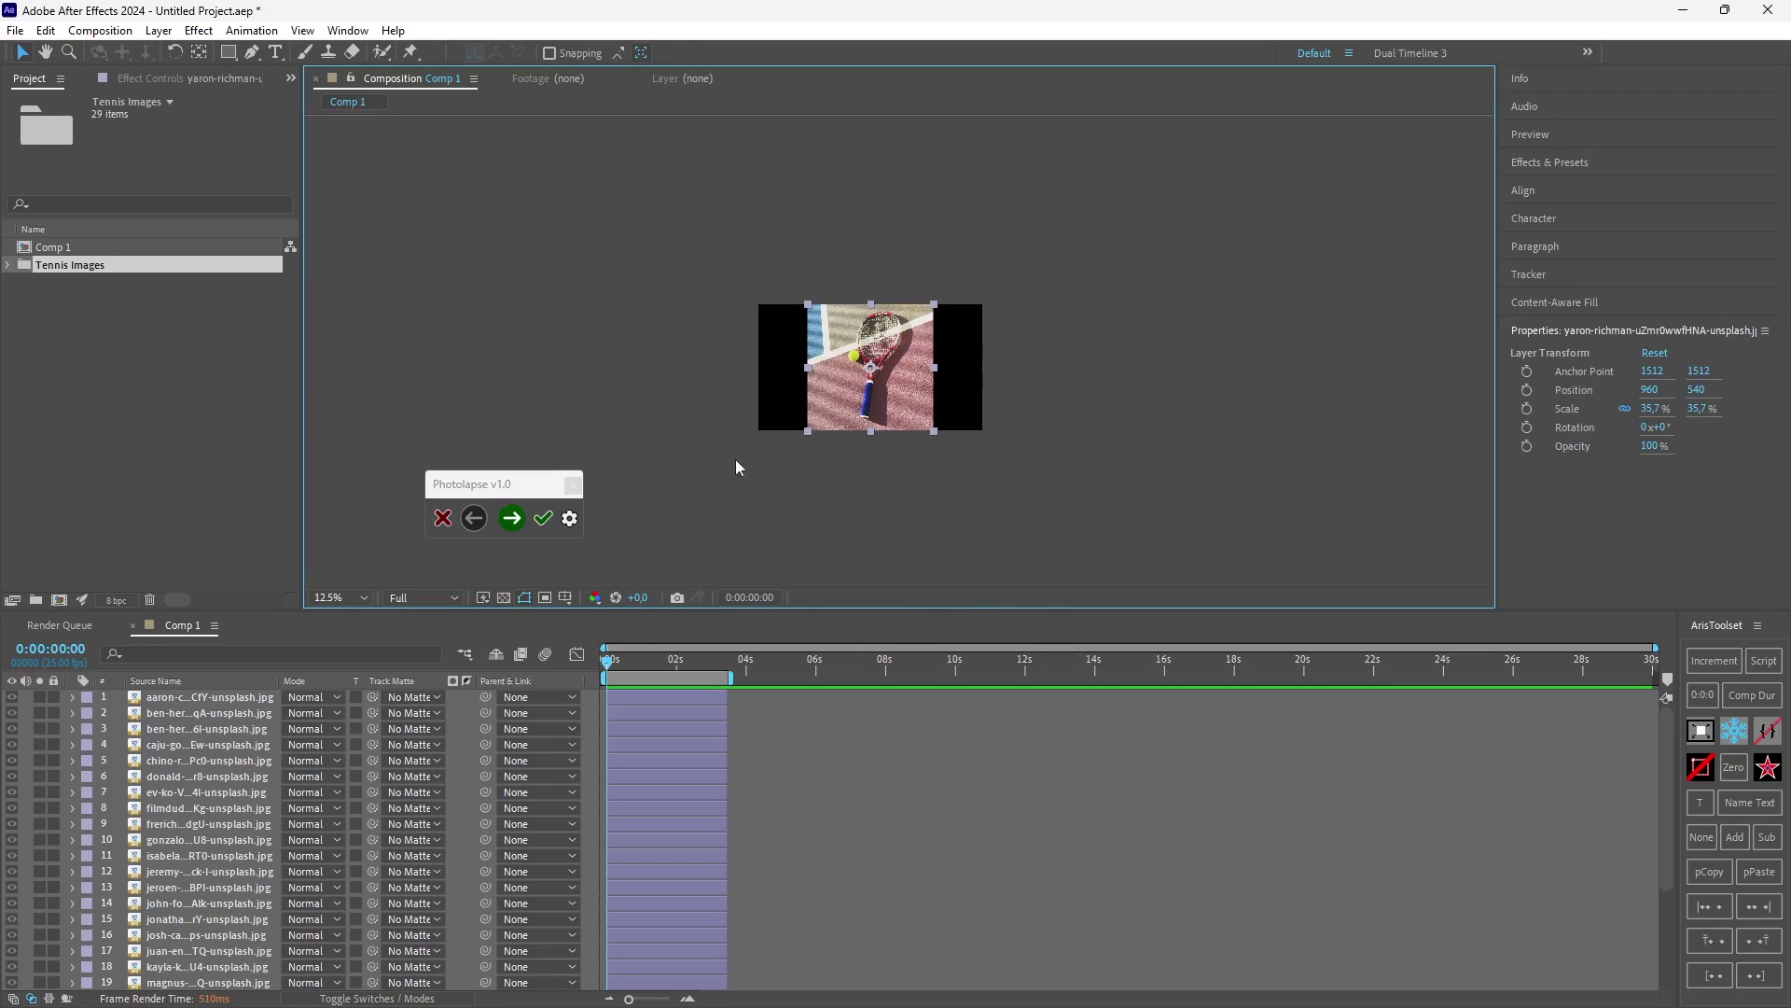
{"action": "left_click", "coordinate": [348, 602]}
{"action": "left_click", "coordinate": [367, 620]}
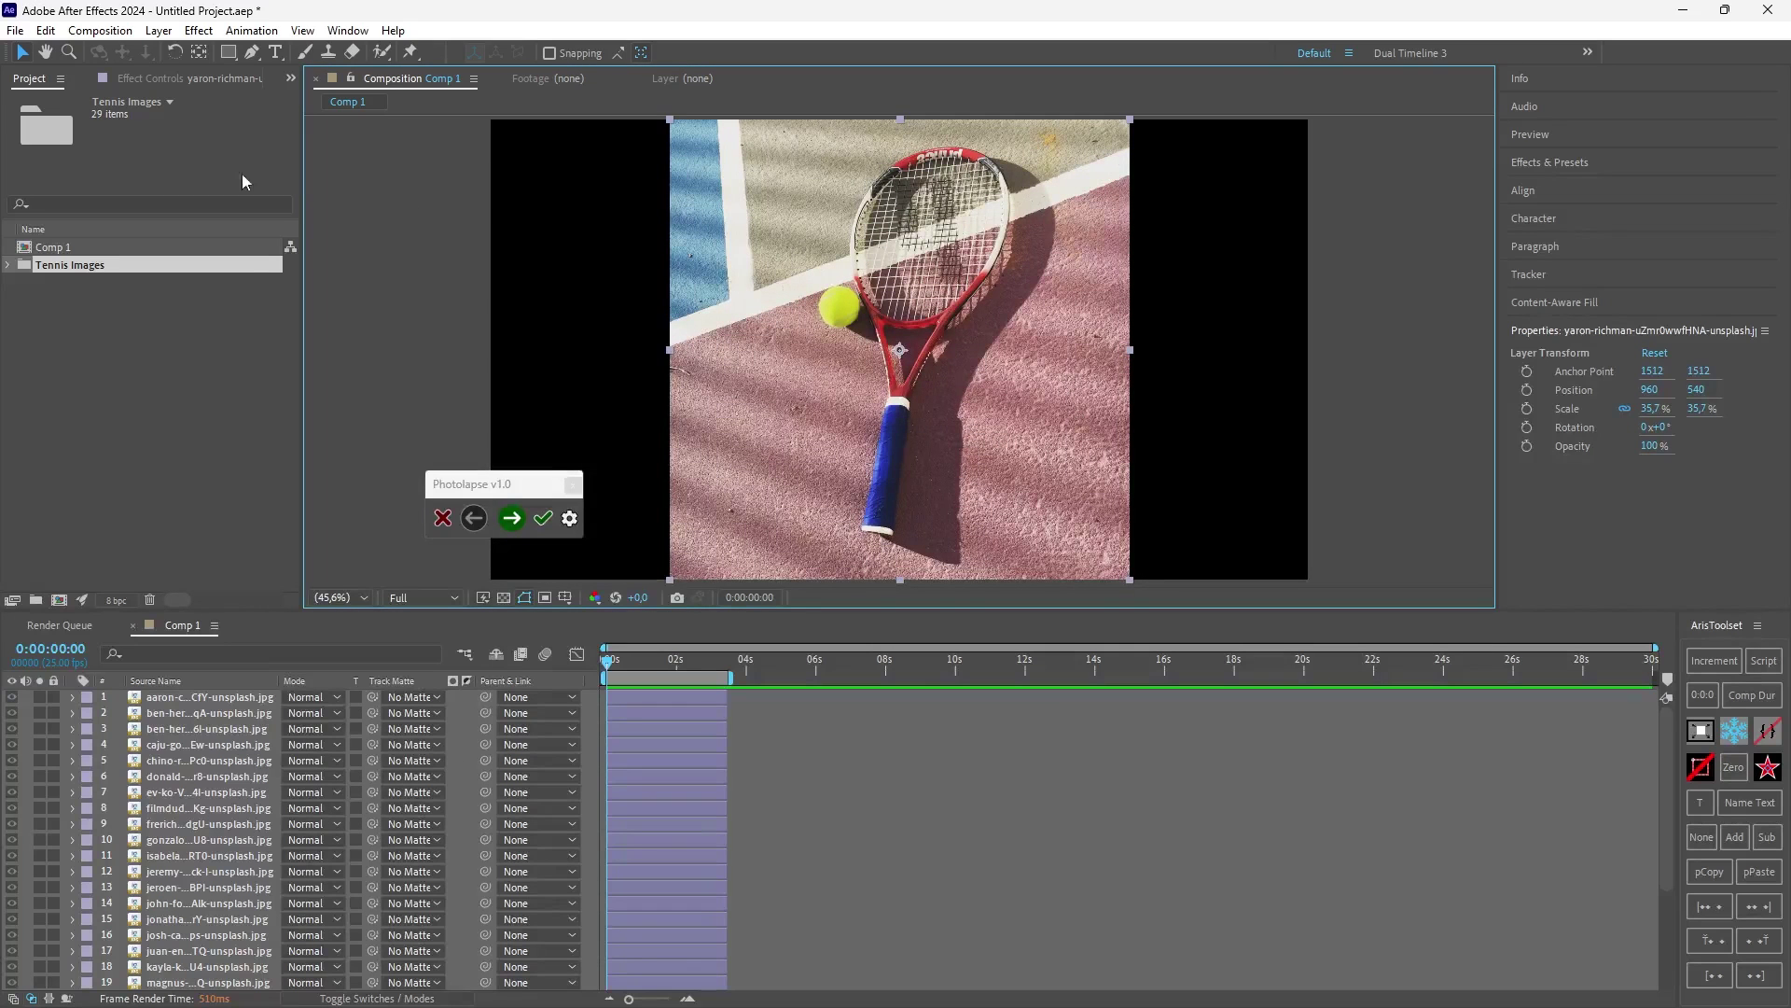
Step: Activate the Ellipse tool for masking the tennis ball beside the red racket
{"action": "left_click", "coordinate": [229, 53]}
{"action": "left_click", "coordinate": [228, 52]}
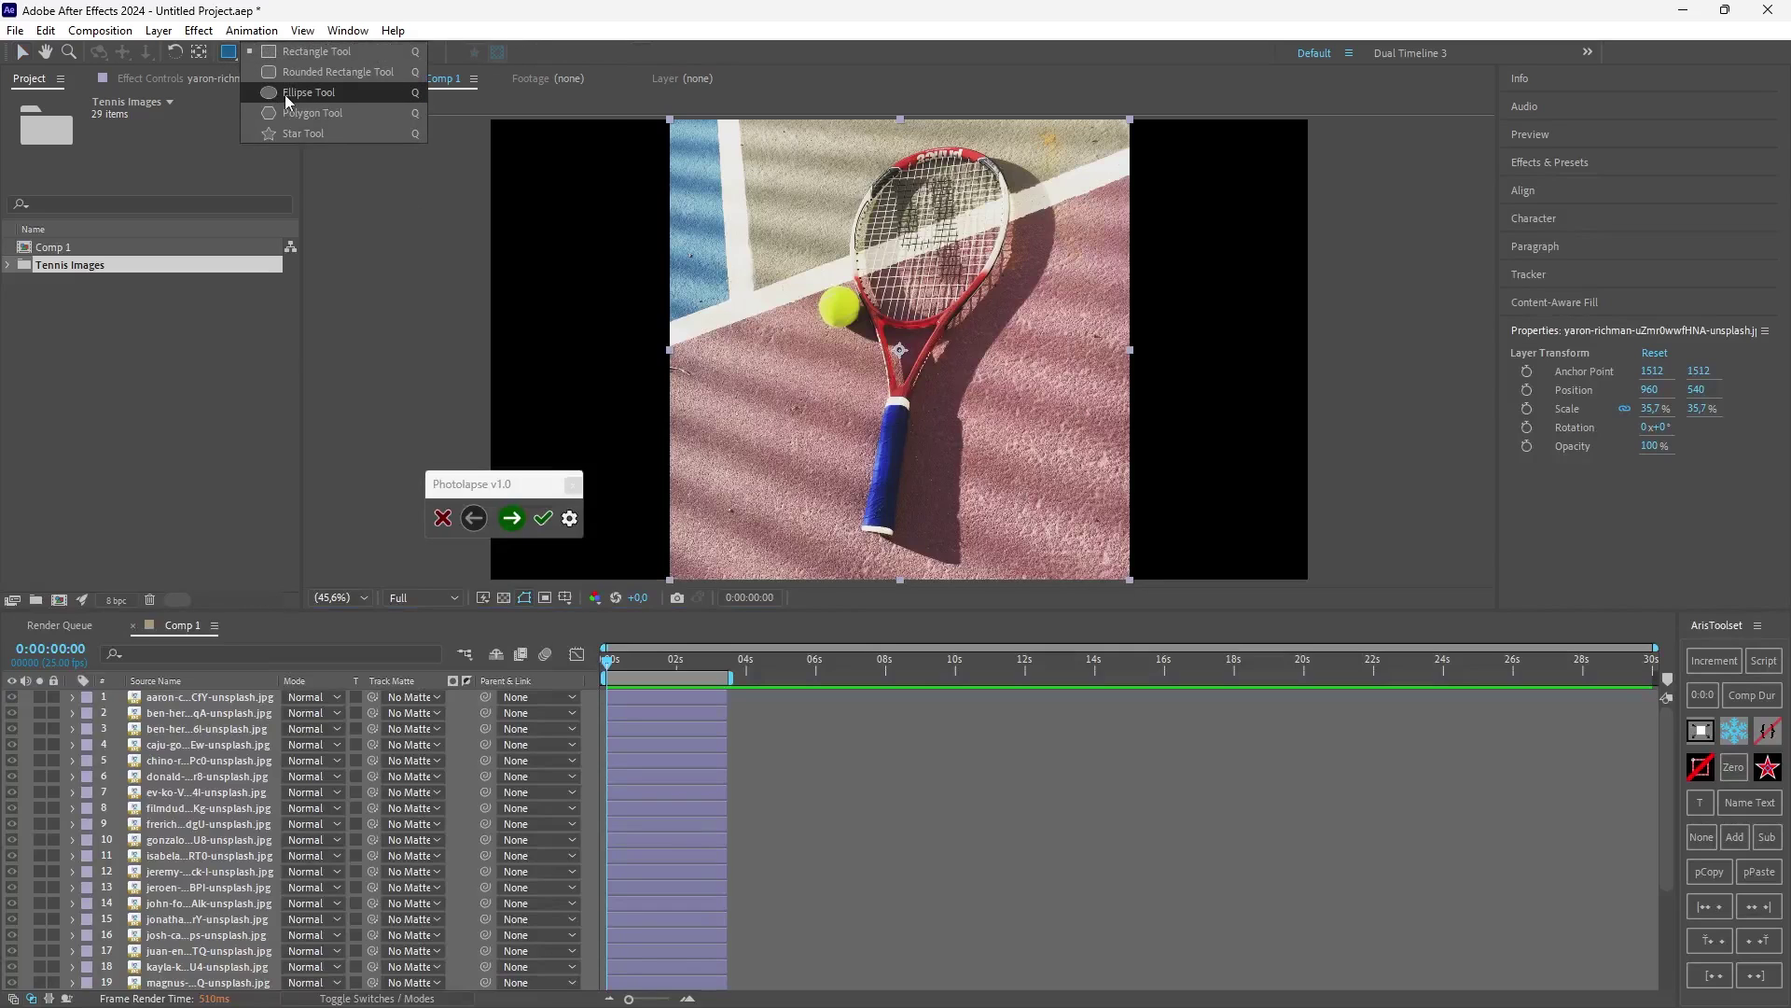
{"action": "left_click", "coordinate": [287, 99]}
{"action": "left_click", "coordinate": [254, 56]}
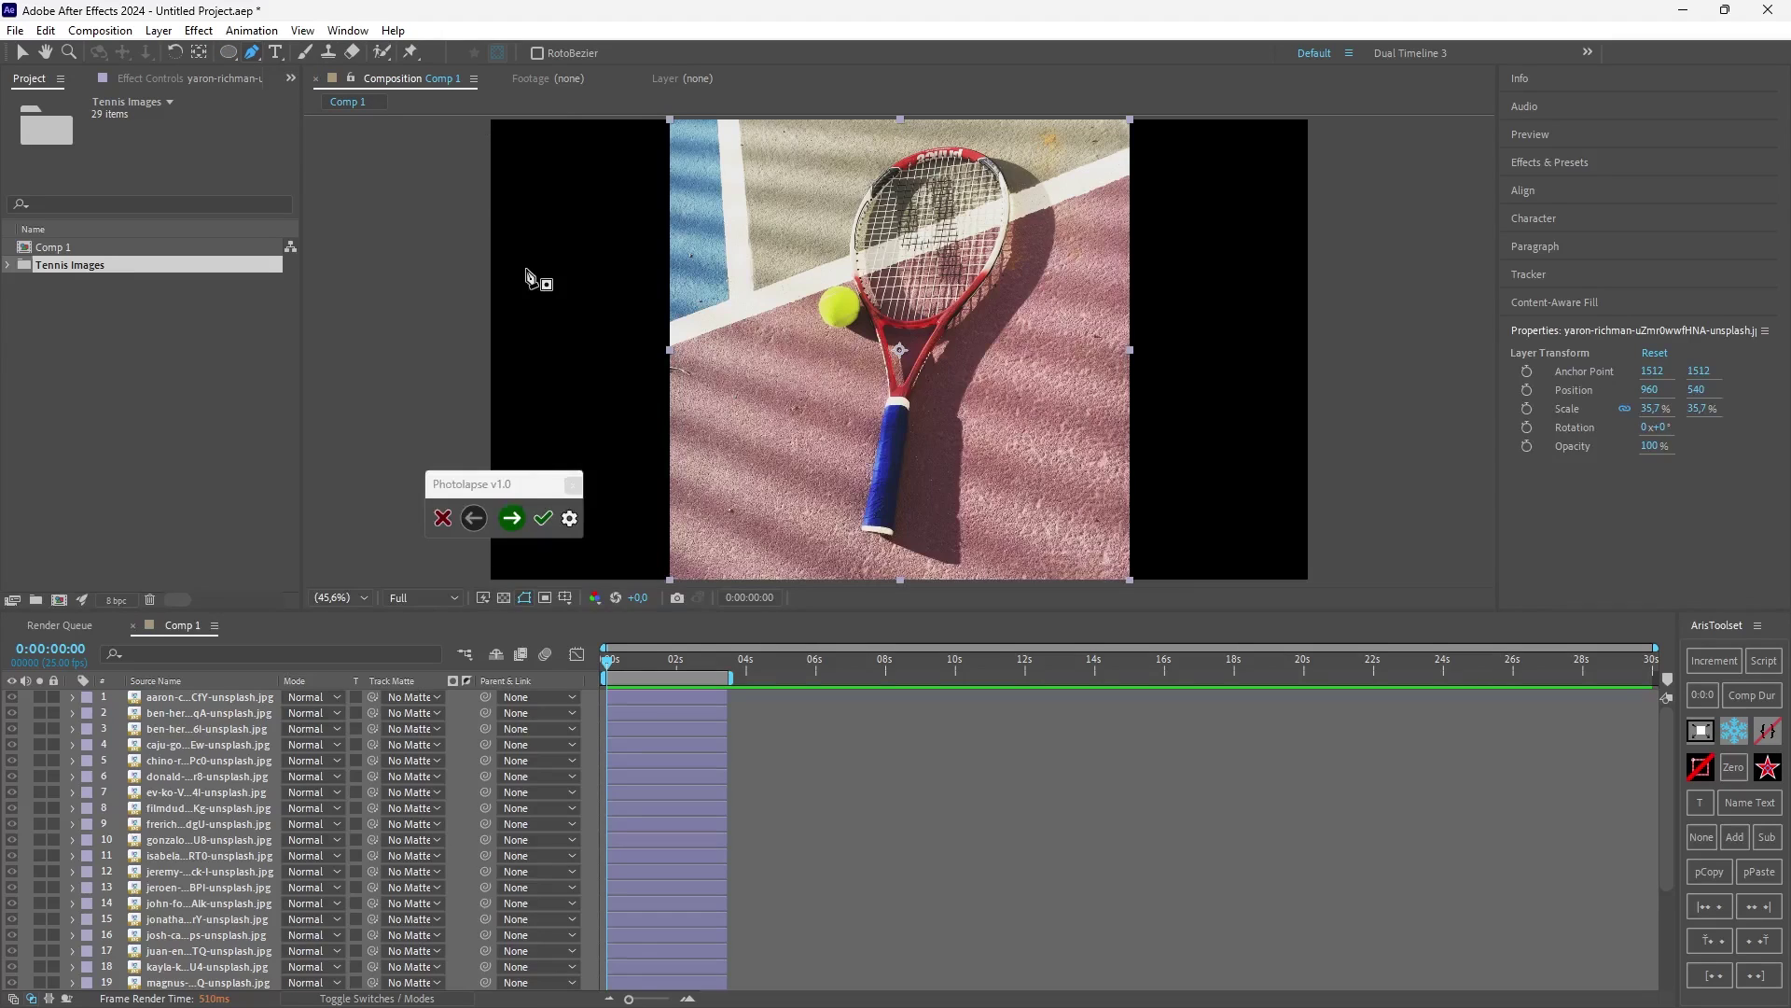
{"action": "scroll", "coordinate": [823, 324], "scroll_direction": "up", "scroll_amount": 1}
{"action": "scroll", "coordinate": [823, 324], "scroll_direction": "up", "scroll_amount": 4}
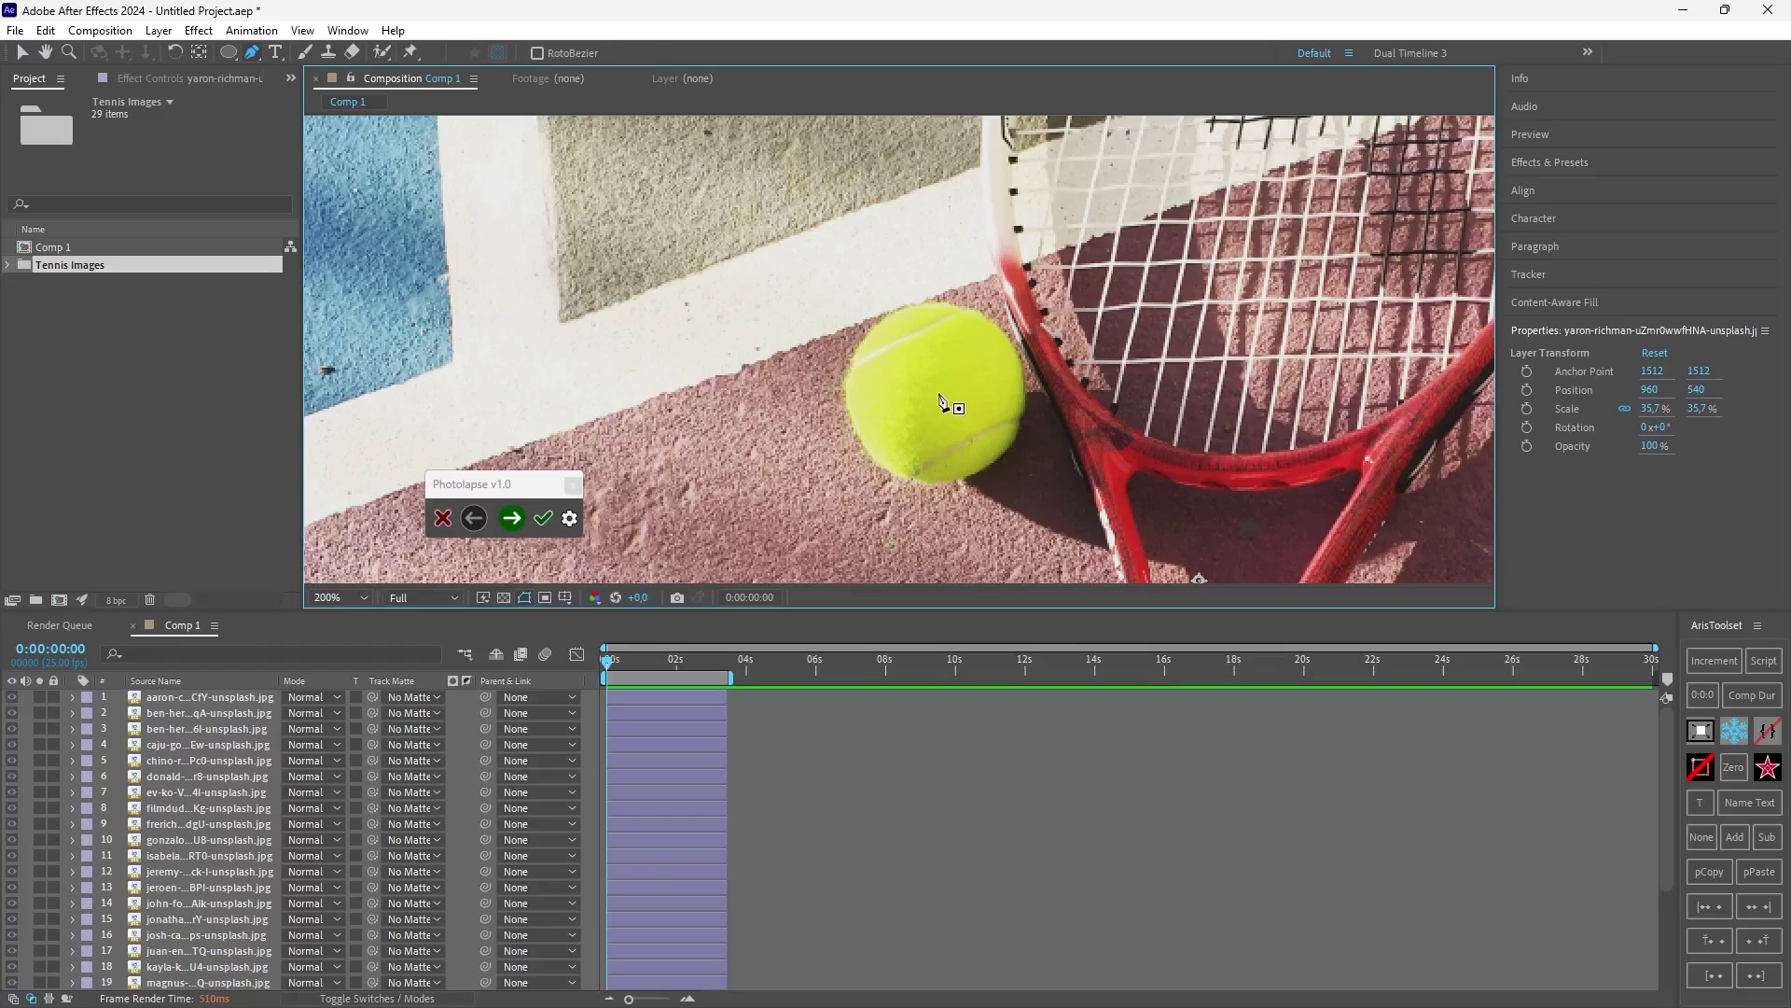
{"action": "left_click", "coordinate": [228, 53]}
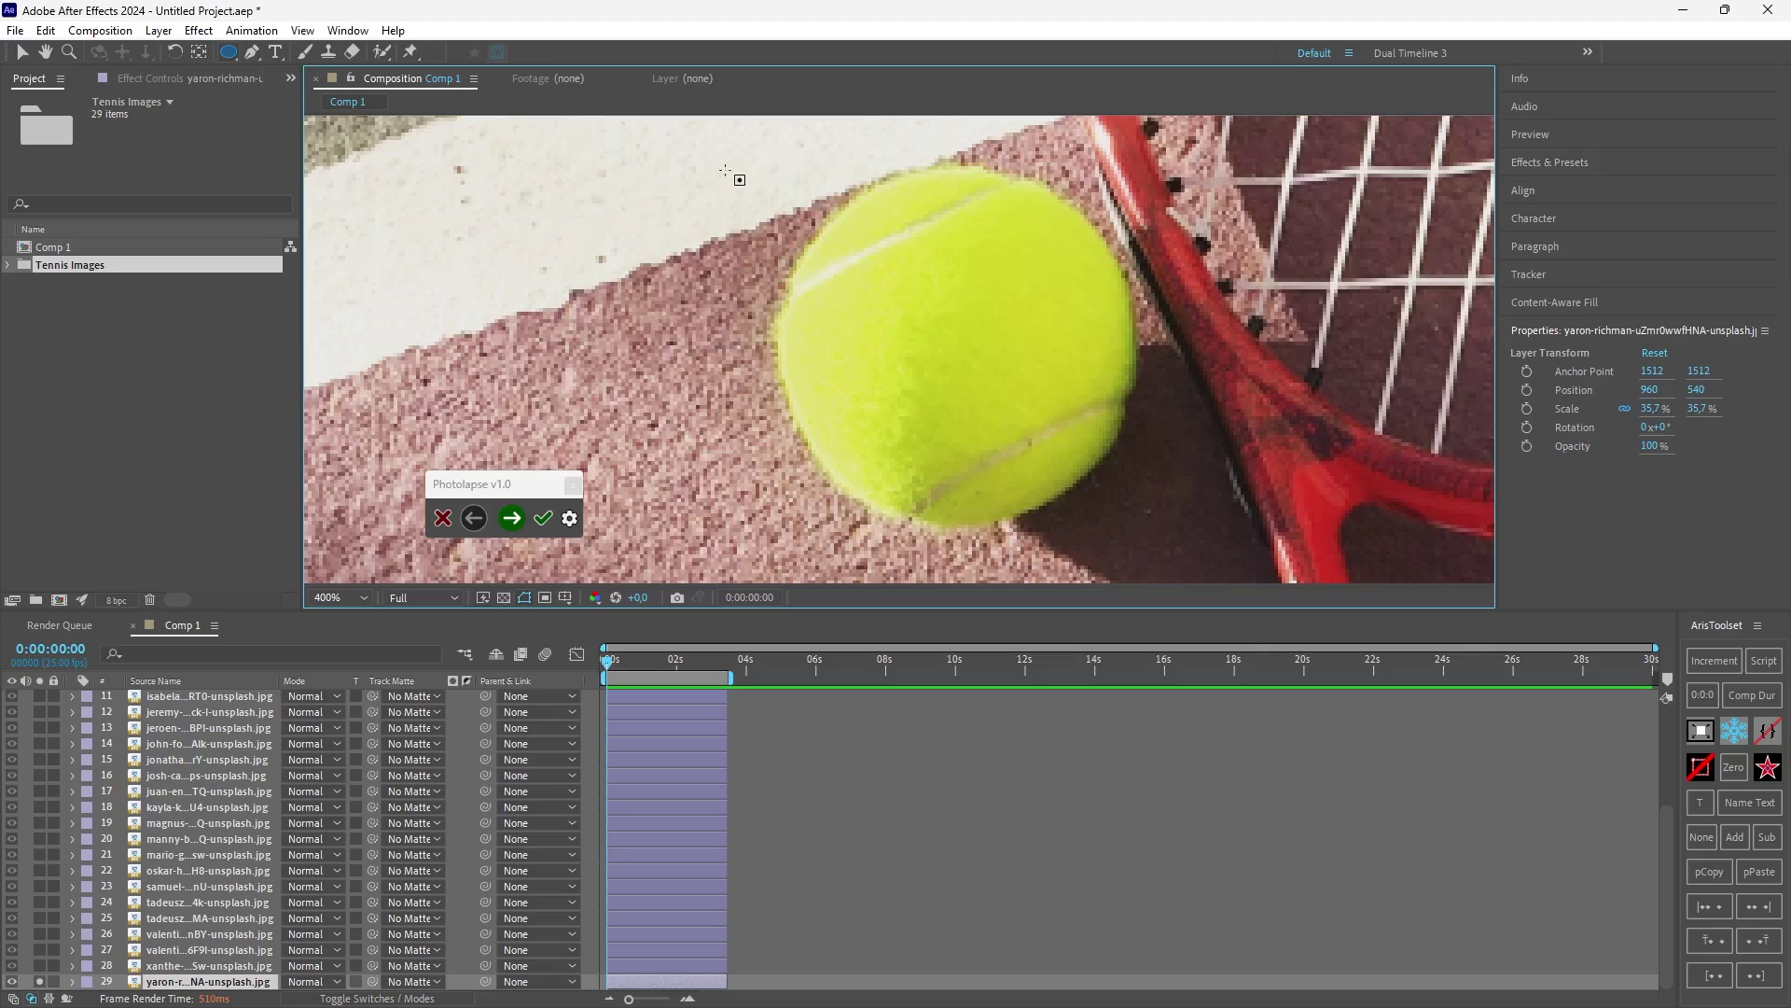
Step: Draw an elliptical mask tightly around the tennis ball beside the racket, with the mask mode set to None
{"action": "mouse_move", "coordinate": [728, 171]}
{"action": "left_mouse_down"}
{"action": "mouse_move", "coordinate": [1001, 364]}
{"action": "mouse_move", "coordinate": [1186, 554]}
{"action": "left_mouse_up"}
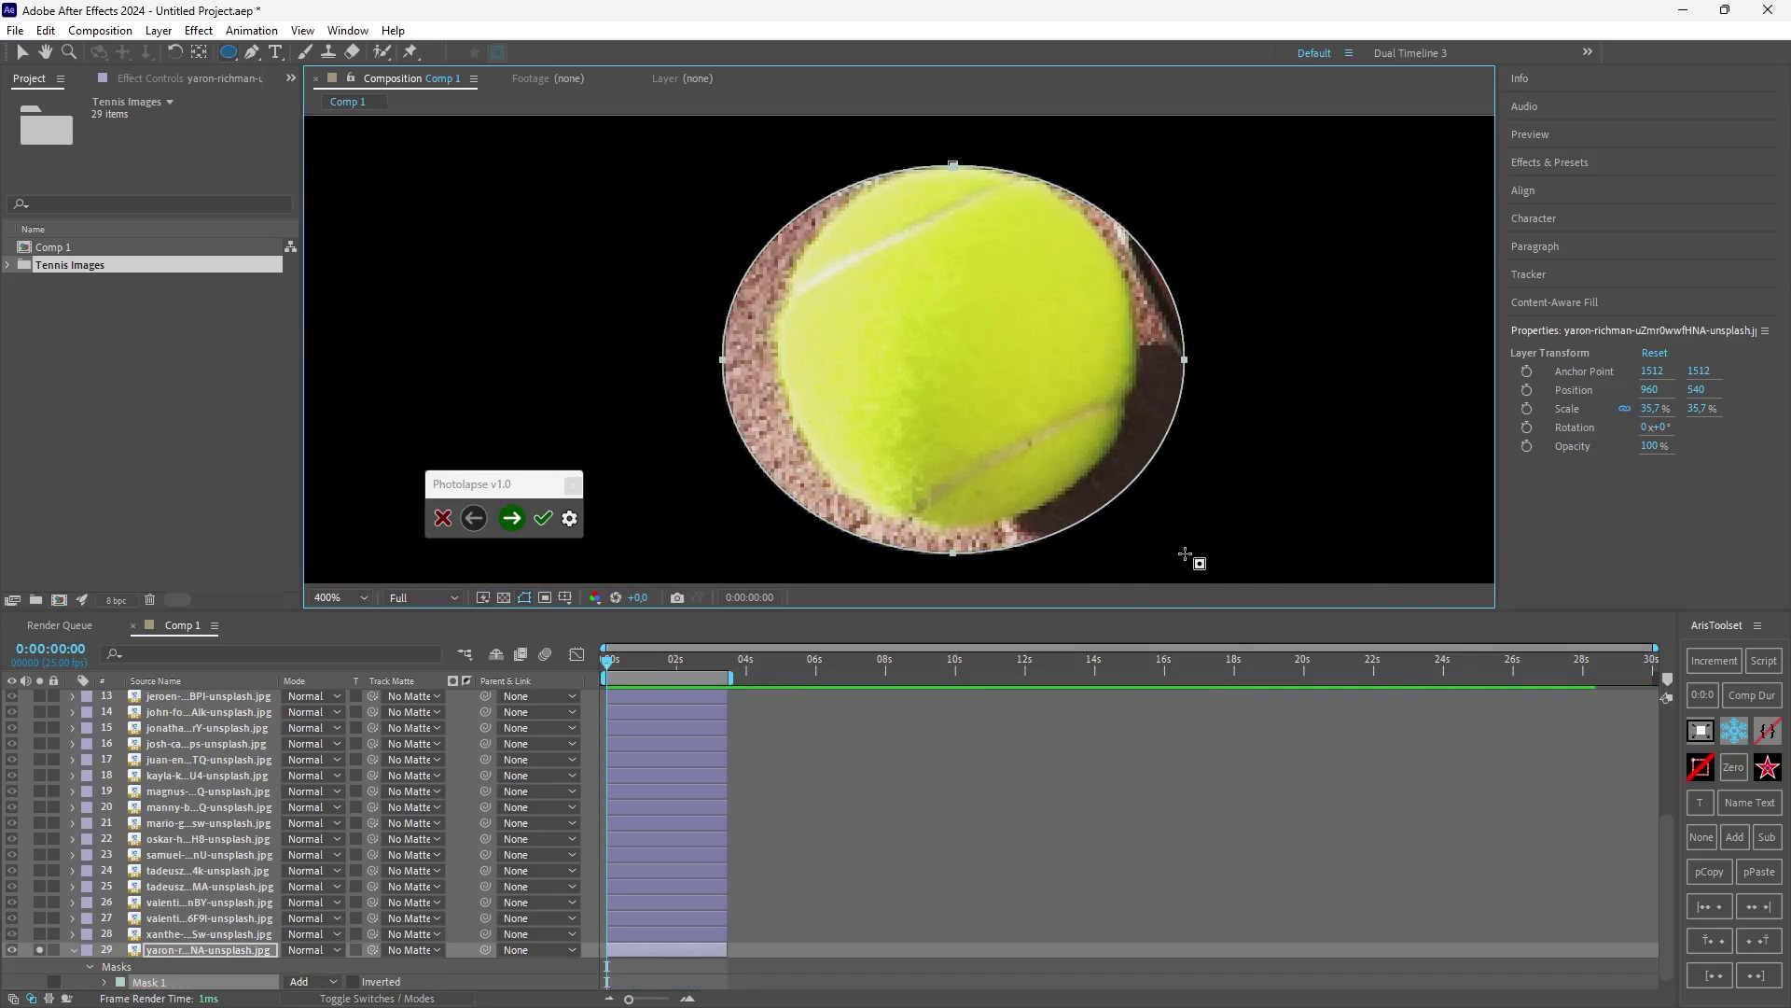
{"action": "key", "text": "ctrl+z"}
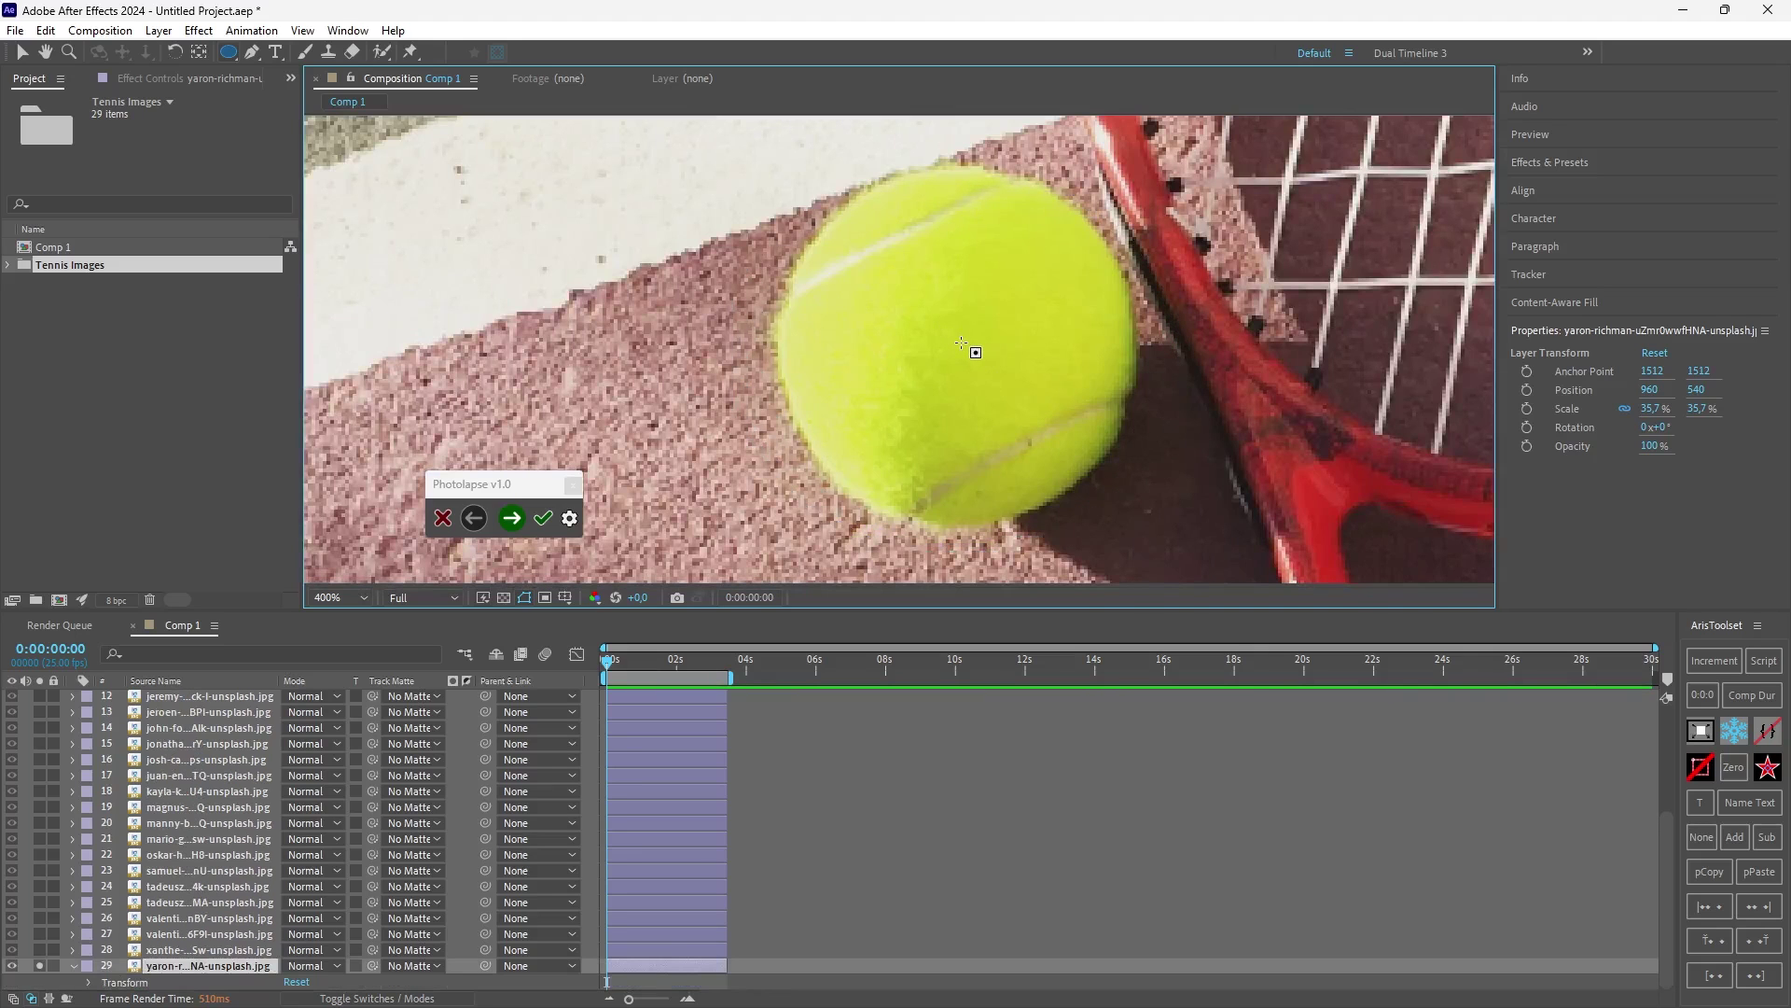
{"action": "left_click_drag", "start_coordinate": [961, 342], "coordinate": [1069, 465]}
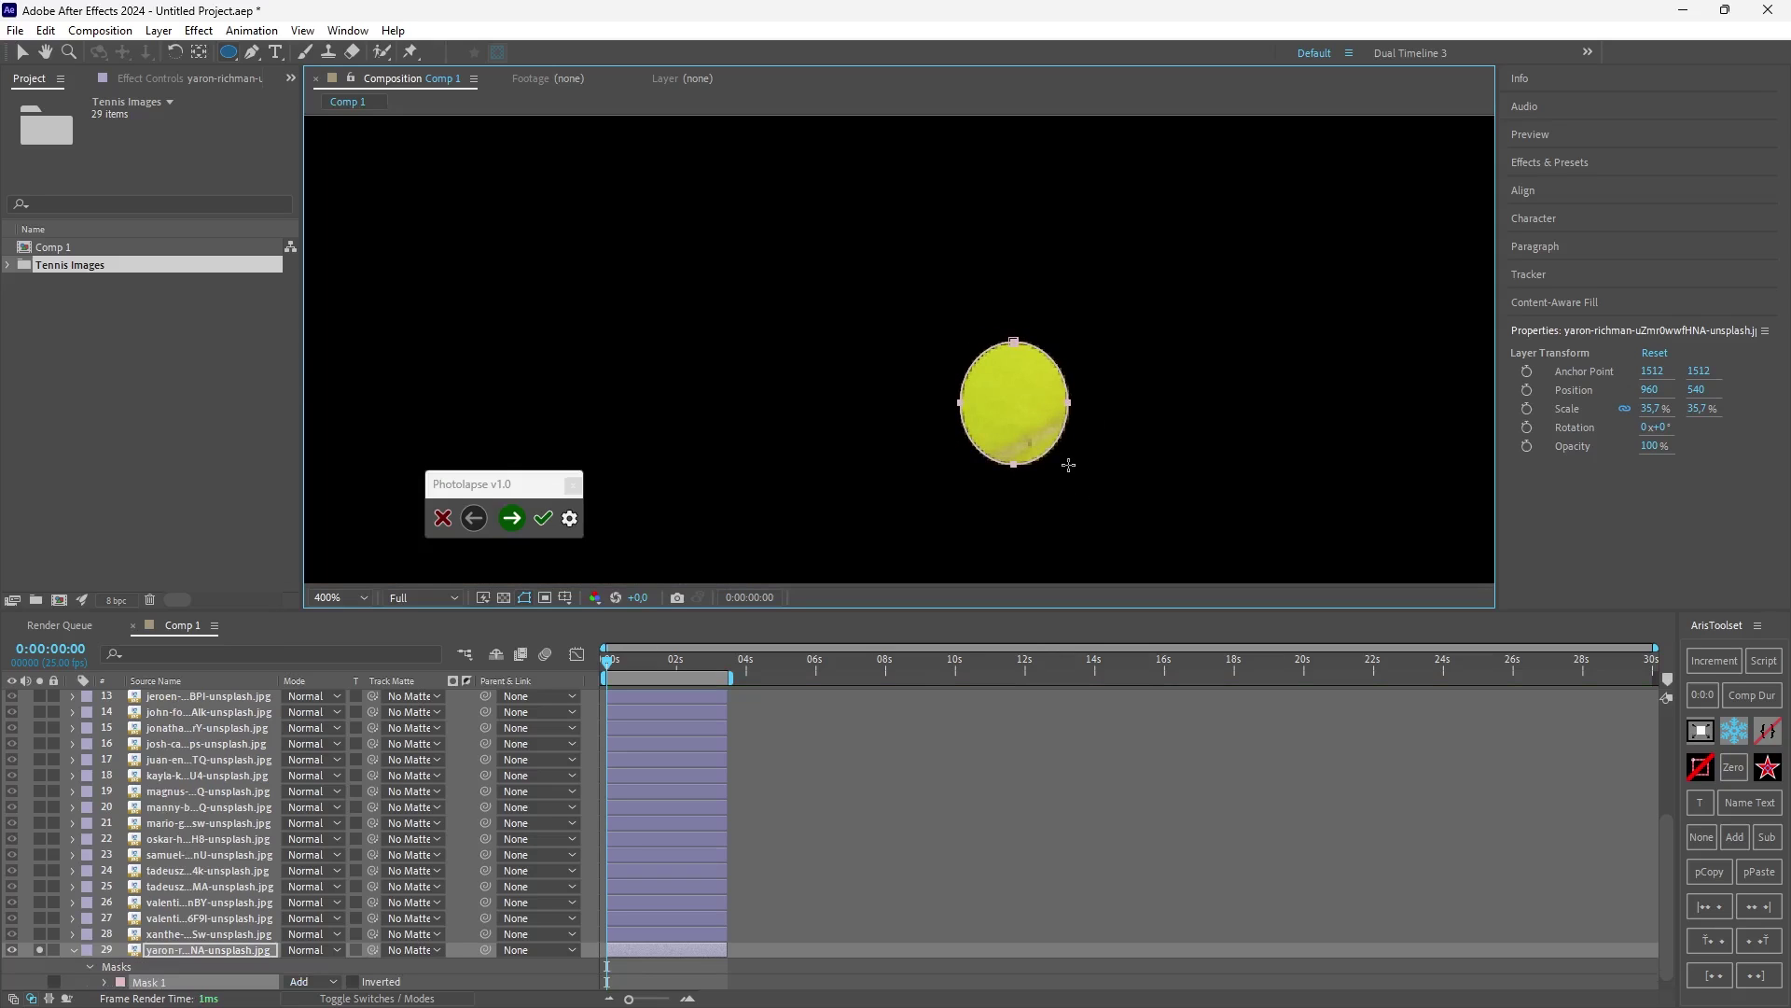
{"action": "left_click_drag", "start_coordinate": [1068, 464], "coordinate": [1110, 413]}
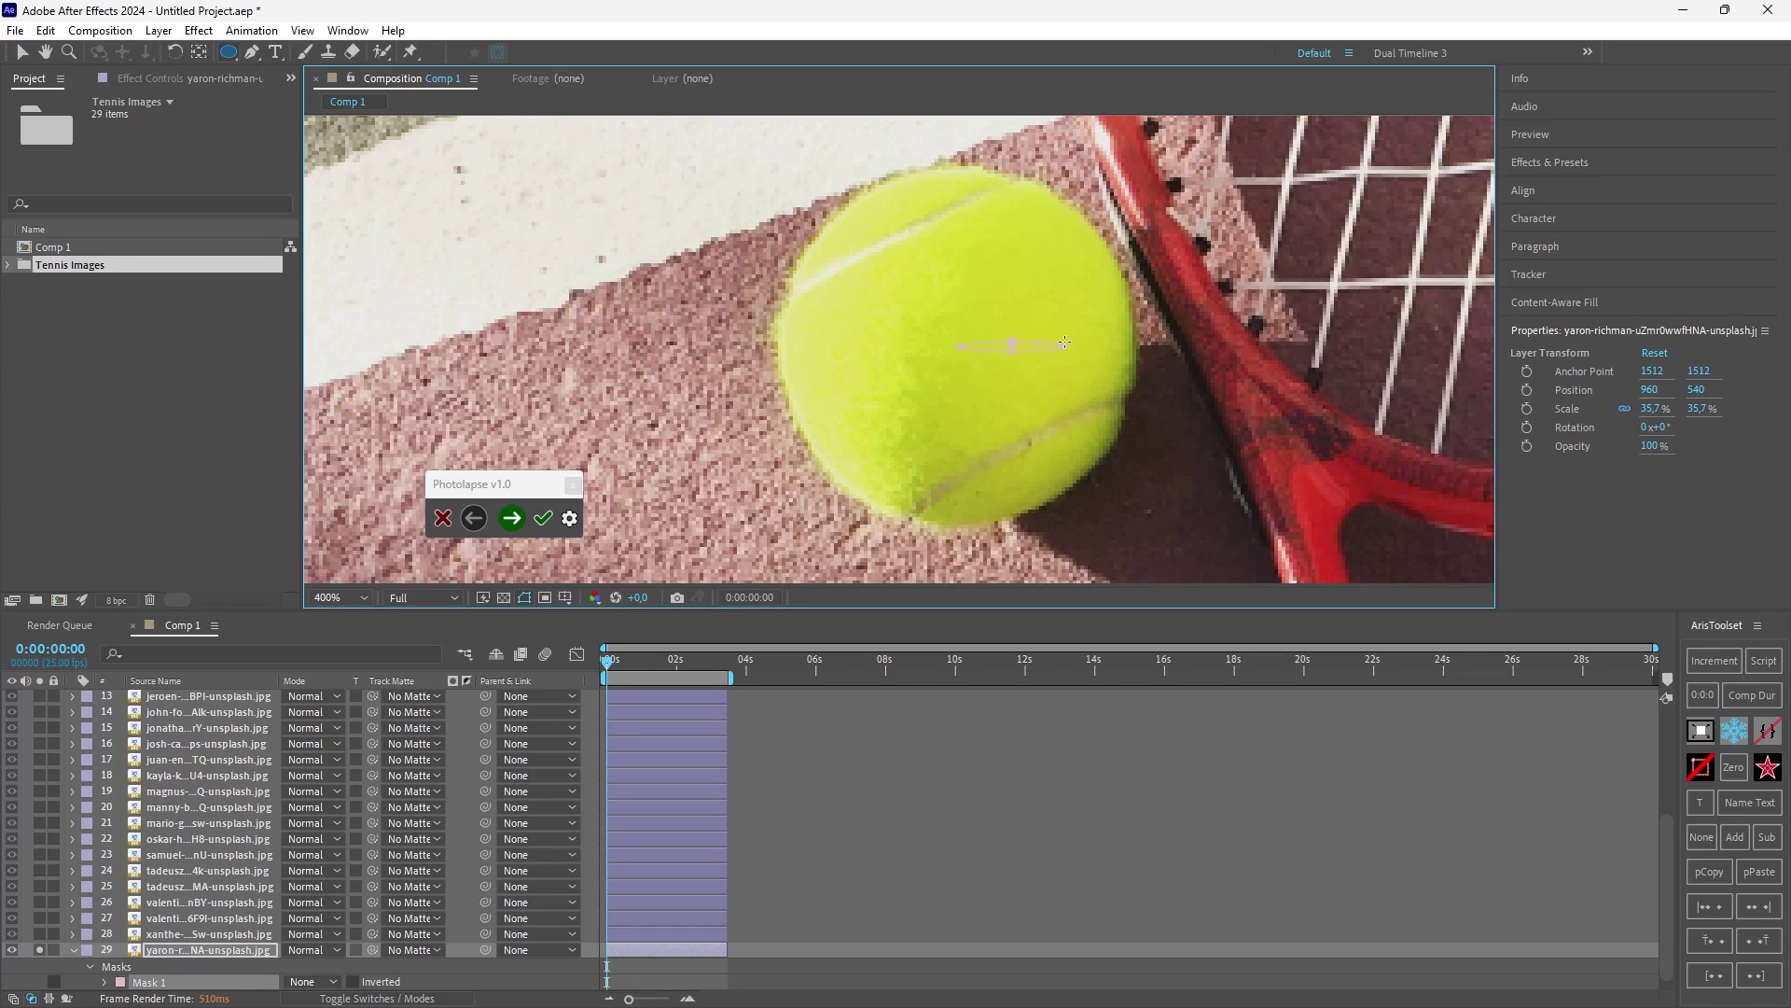
{"action": "left_click_drag", "start_coordinate": [1062, 410], "coordinate": [1137, 436]}
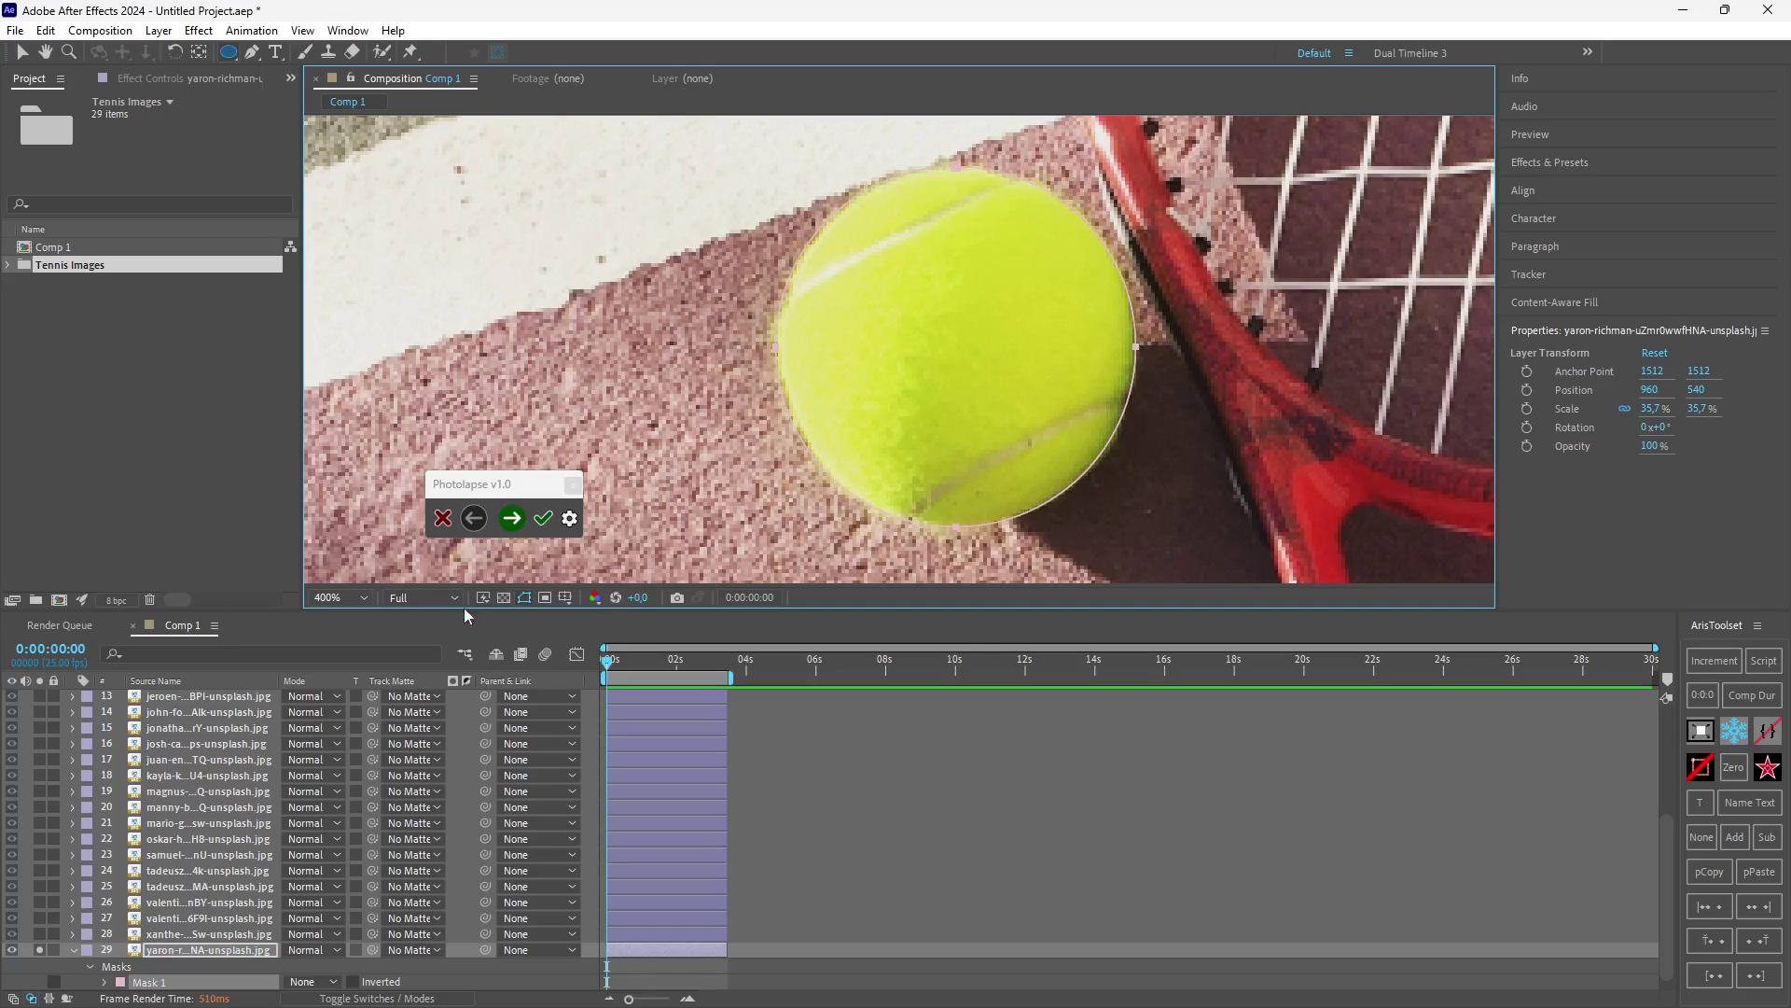
Step: Advance to the next Photolapse image and mask the tennis ball held in the woman's hand with an ellipse, using mask mode None
{"action": "left_click", "coordinate": [514, 519]}
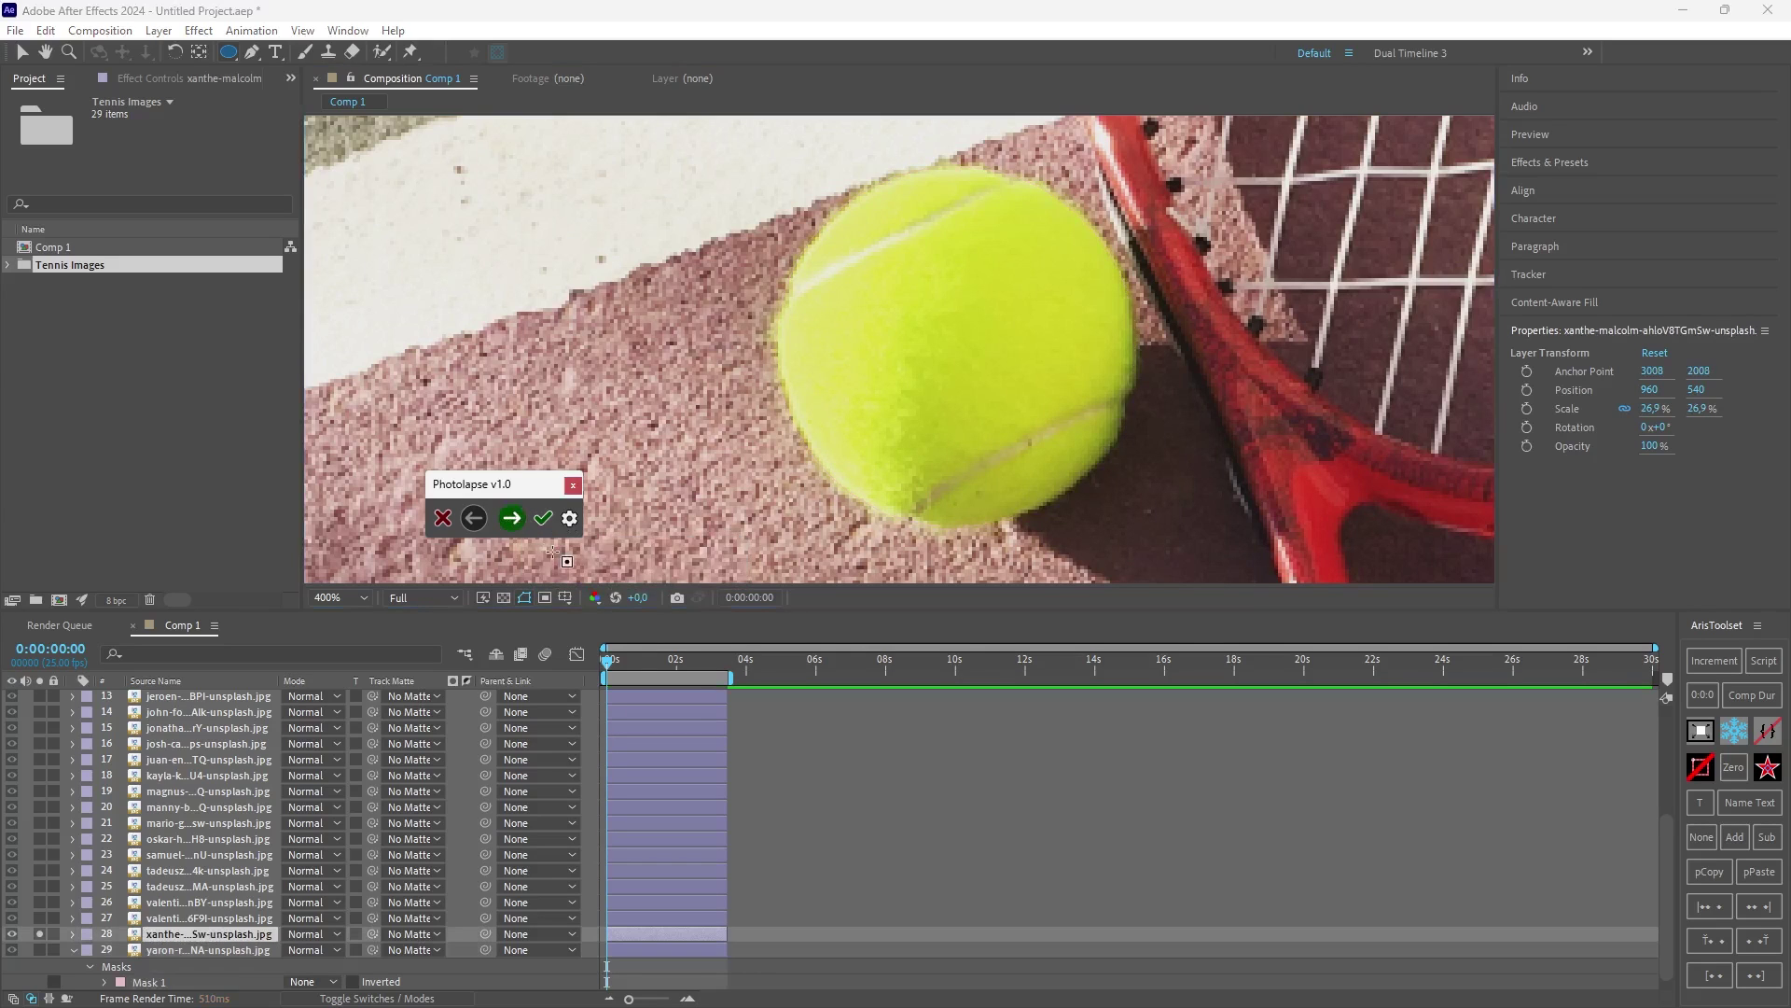
{"action": "scroll", "coordinate": [1062, 311], "scroll_direction": "down", "scroll_amount": 3}
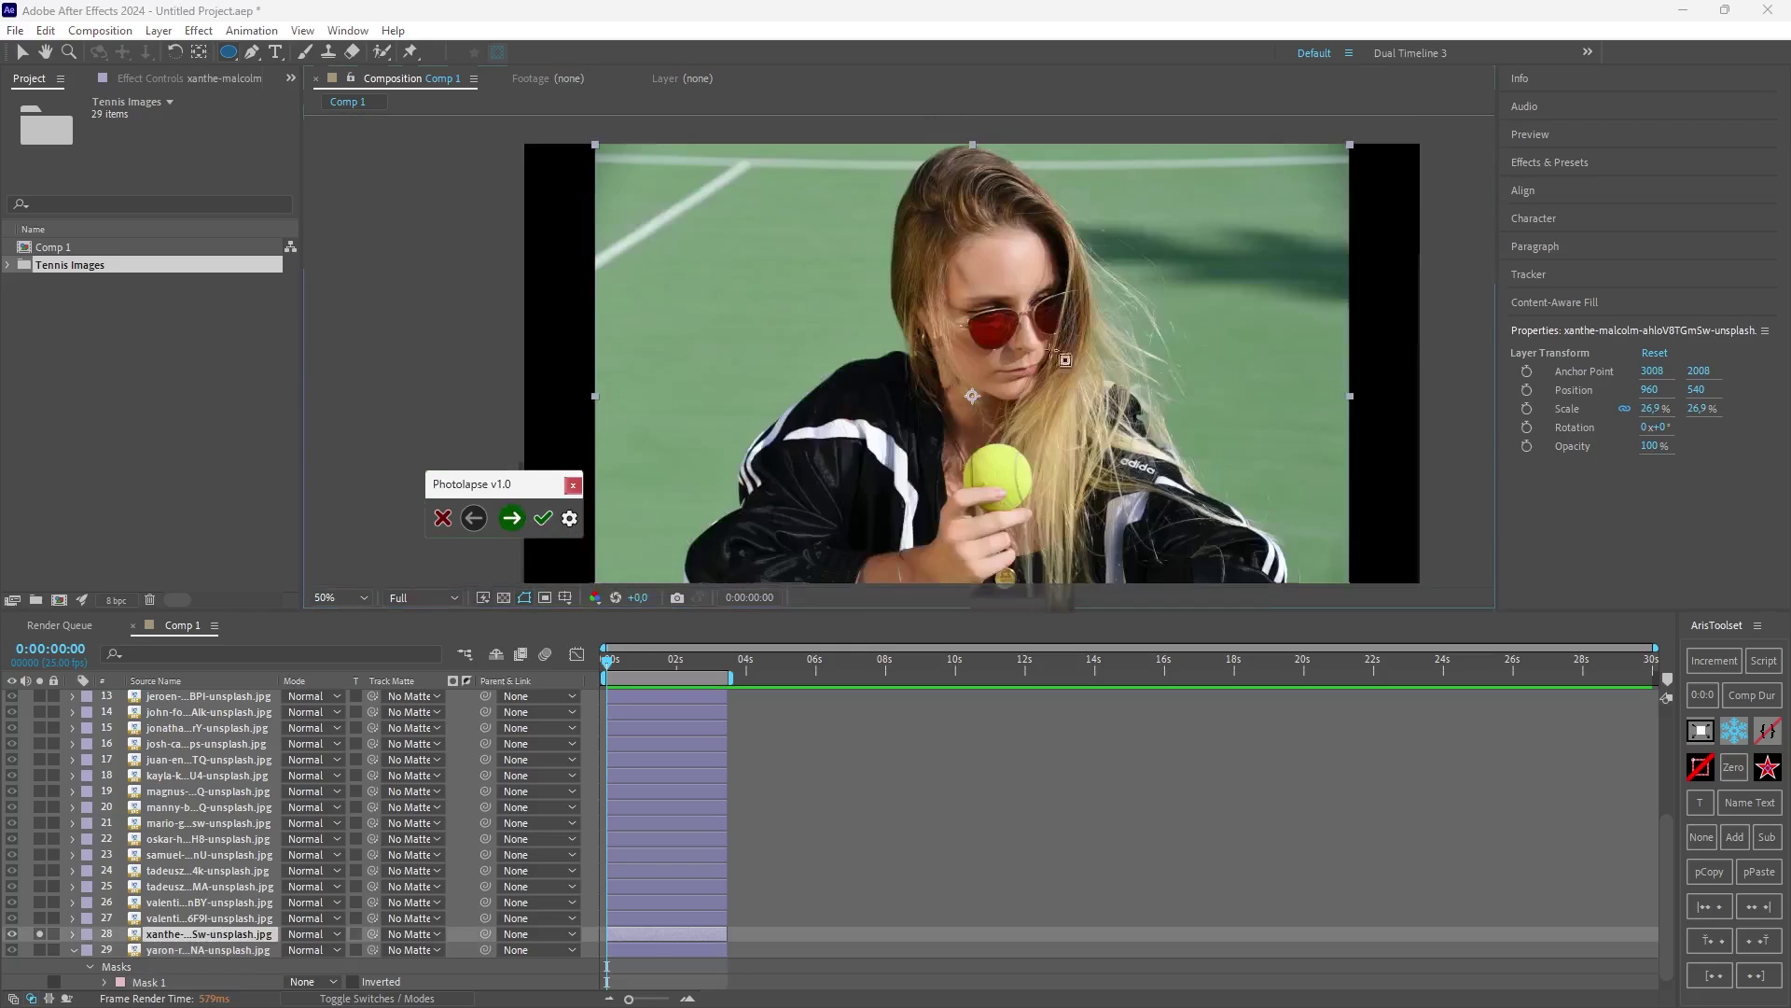
{"action": "left_click_drag", "start_coordinate": [1056, 362], "coordinate": [1055, 175]}
{"action": "scroll", "coordinate": [998, 269], "scroll_direction": "up", "scroll_amount": 2}
{"action": "left_click_drag", "start_coordinate": [1276, 161], "coordinate": [1079, 464]}
{"action": "scroll", "coordinate": [972, 424], "scroll_direction": "up", "scroll_amount": 1}
{"action": "scroll", "coordinate": [915, 374], "scroll_direction": "down", "scroll_amount": 1}
{"action": "key", "text": "n"}
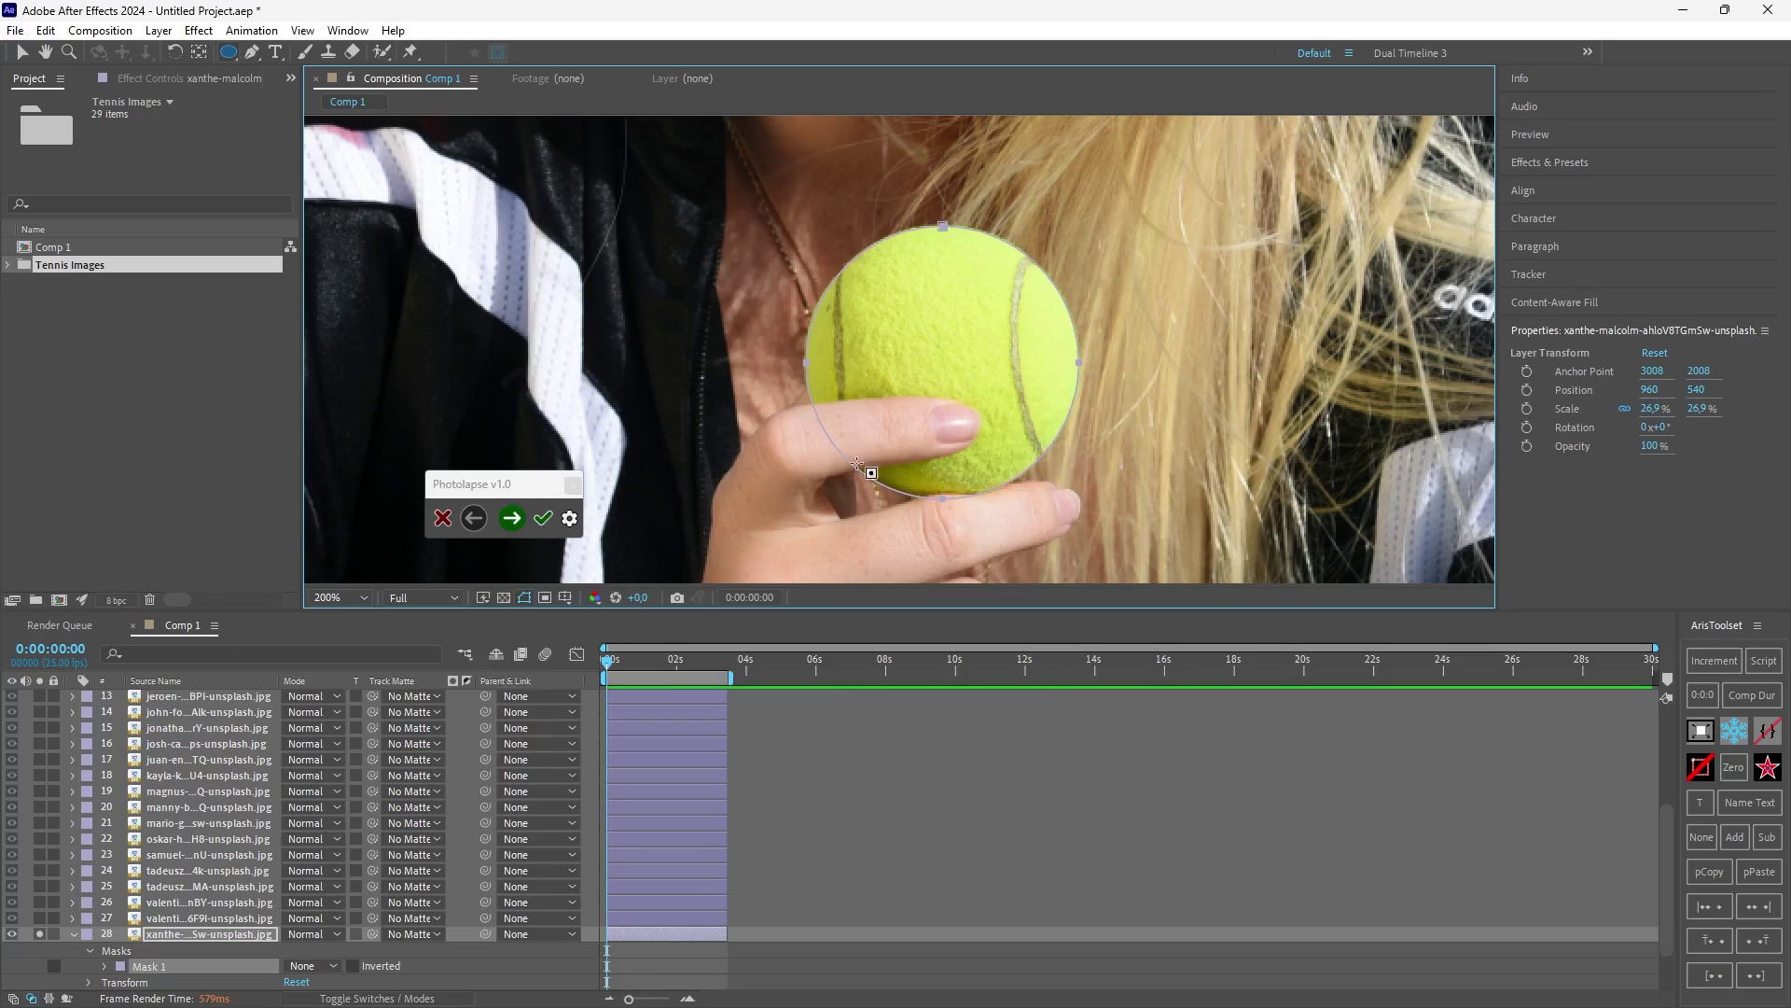
Step: Advance to the image on layer 27 and draw an elliptical mask around its tennis ball, using mask mode None
{"action": "left_click", "coordinate": [511, 518]}
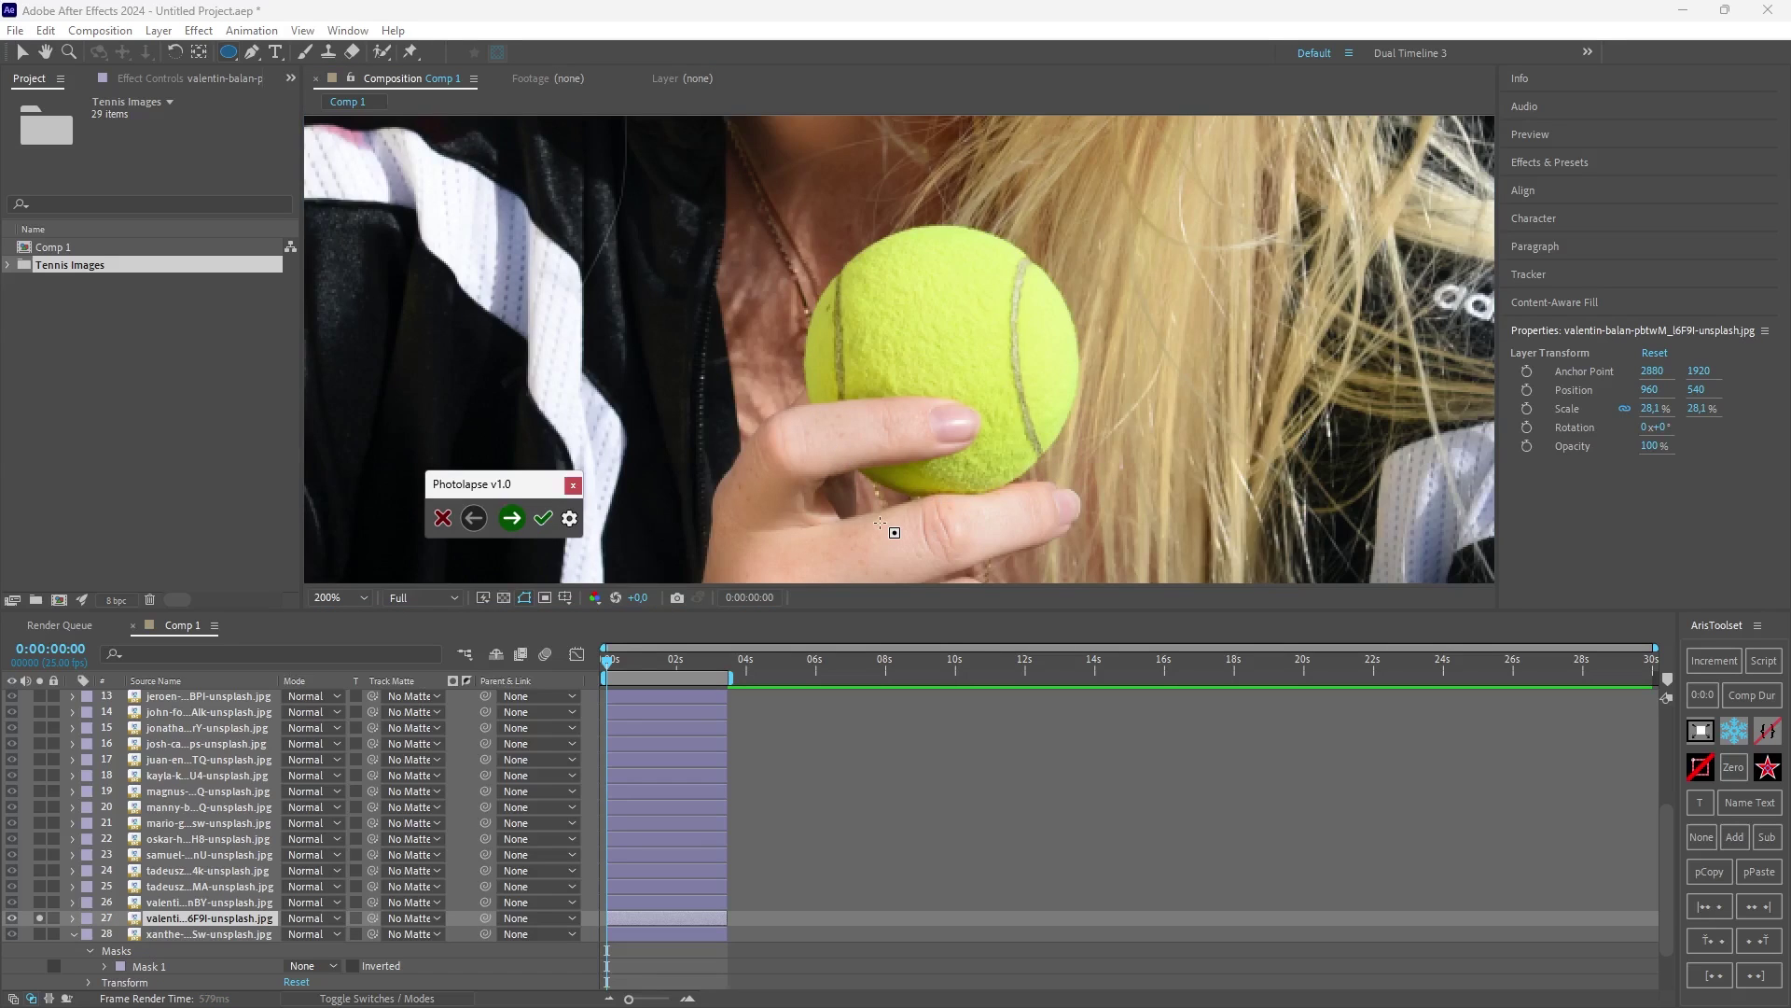
{"action": "left_click_drag", "start_coordinate": [784, 401], "coordinate": [943, 529]}
{"action": "scroll", "coordinate": [968, 527], "scroll_direction": "down", "scroll_amount": 1}
{"action": "left_click_drag", "start_coordinate": [937, 378], "coordinate": [1051, 481]}
{"action": "key", "text": "n"}
Step: Advance to layer 26 and draw an elliptical mask around the tennis ball resting on the yellow racket strings
{"action": "left_click", "coordinate": [499, 519]}
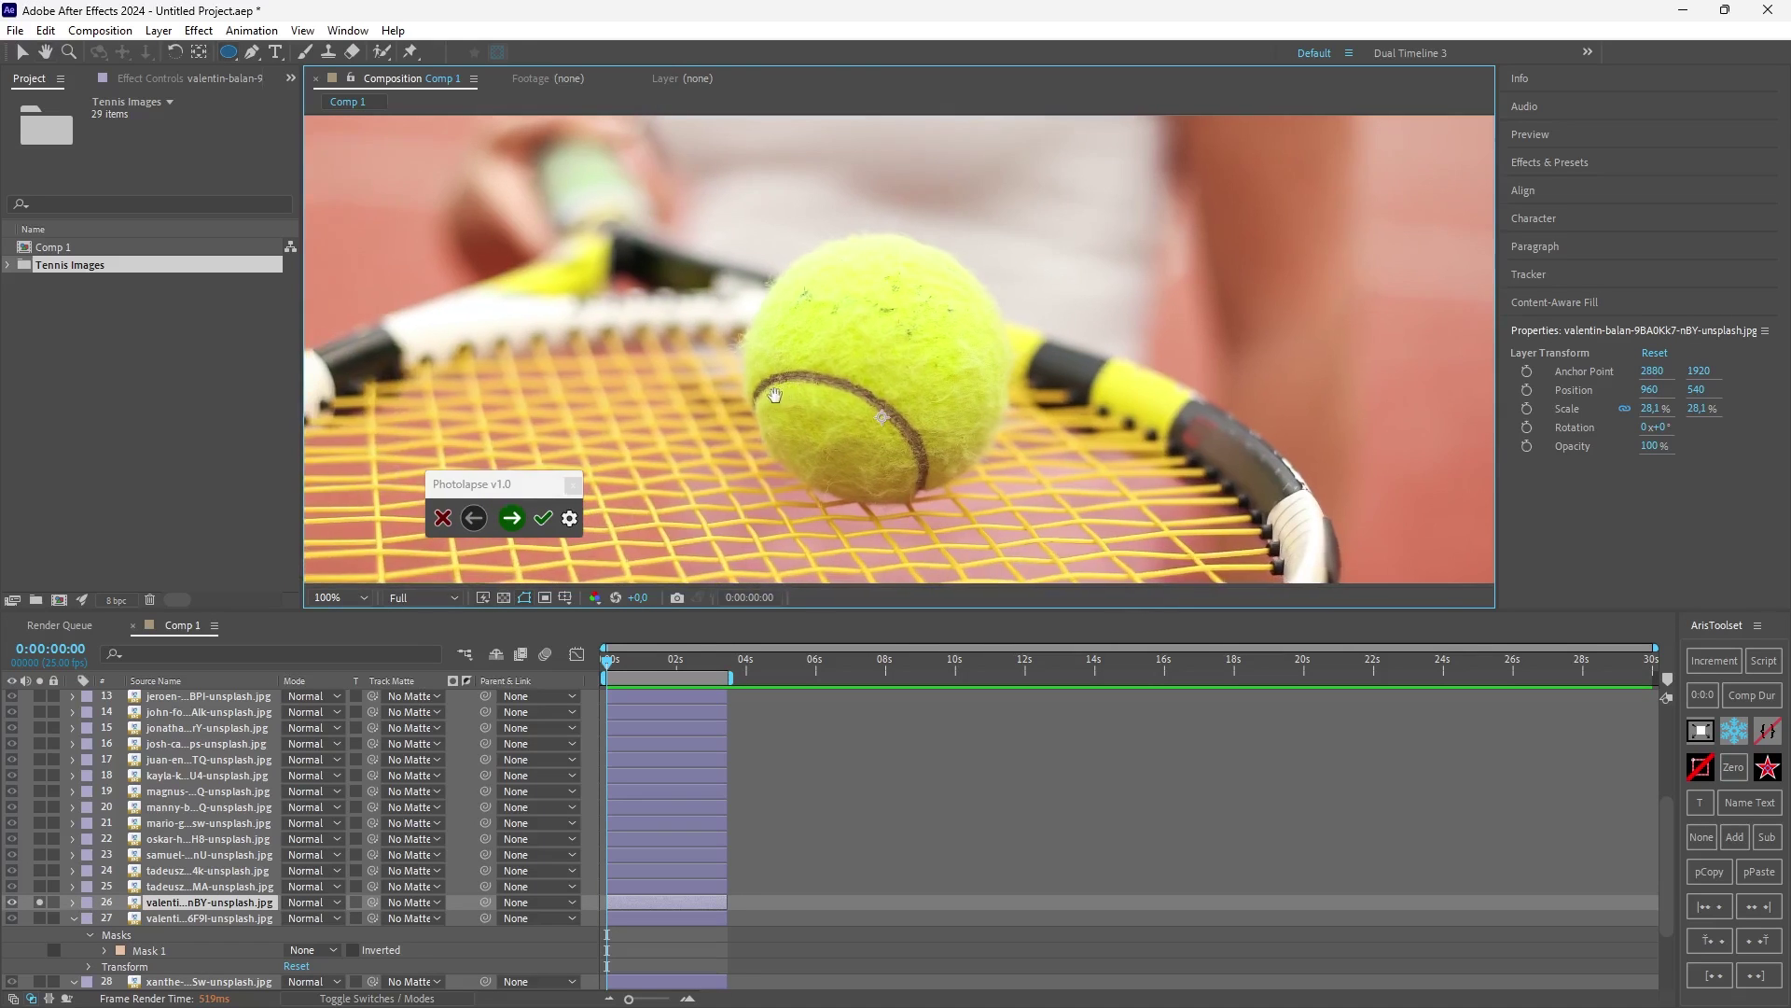
{"action": "scroll", "coordinate": [862, 403], "scroll_direction": "up", "scroll_amount": 1}
{"action": "left_click_drag", "start_coordinate": [824, 390], "coordinate": [888, 364]}
{"action": "scroll", "coordinate": [909, 364], "scroll_direction": "down", "scroll_amount": 1}
{"action": "left_click_drag", "start_coordinate": [860, 294], "coordinate": [977, 392]}
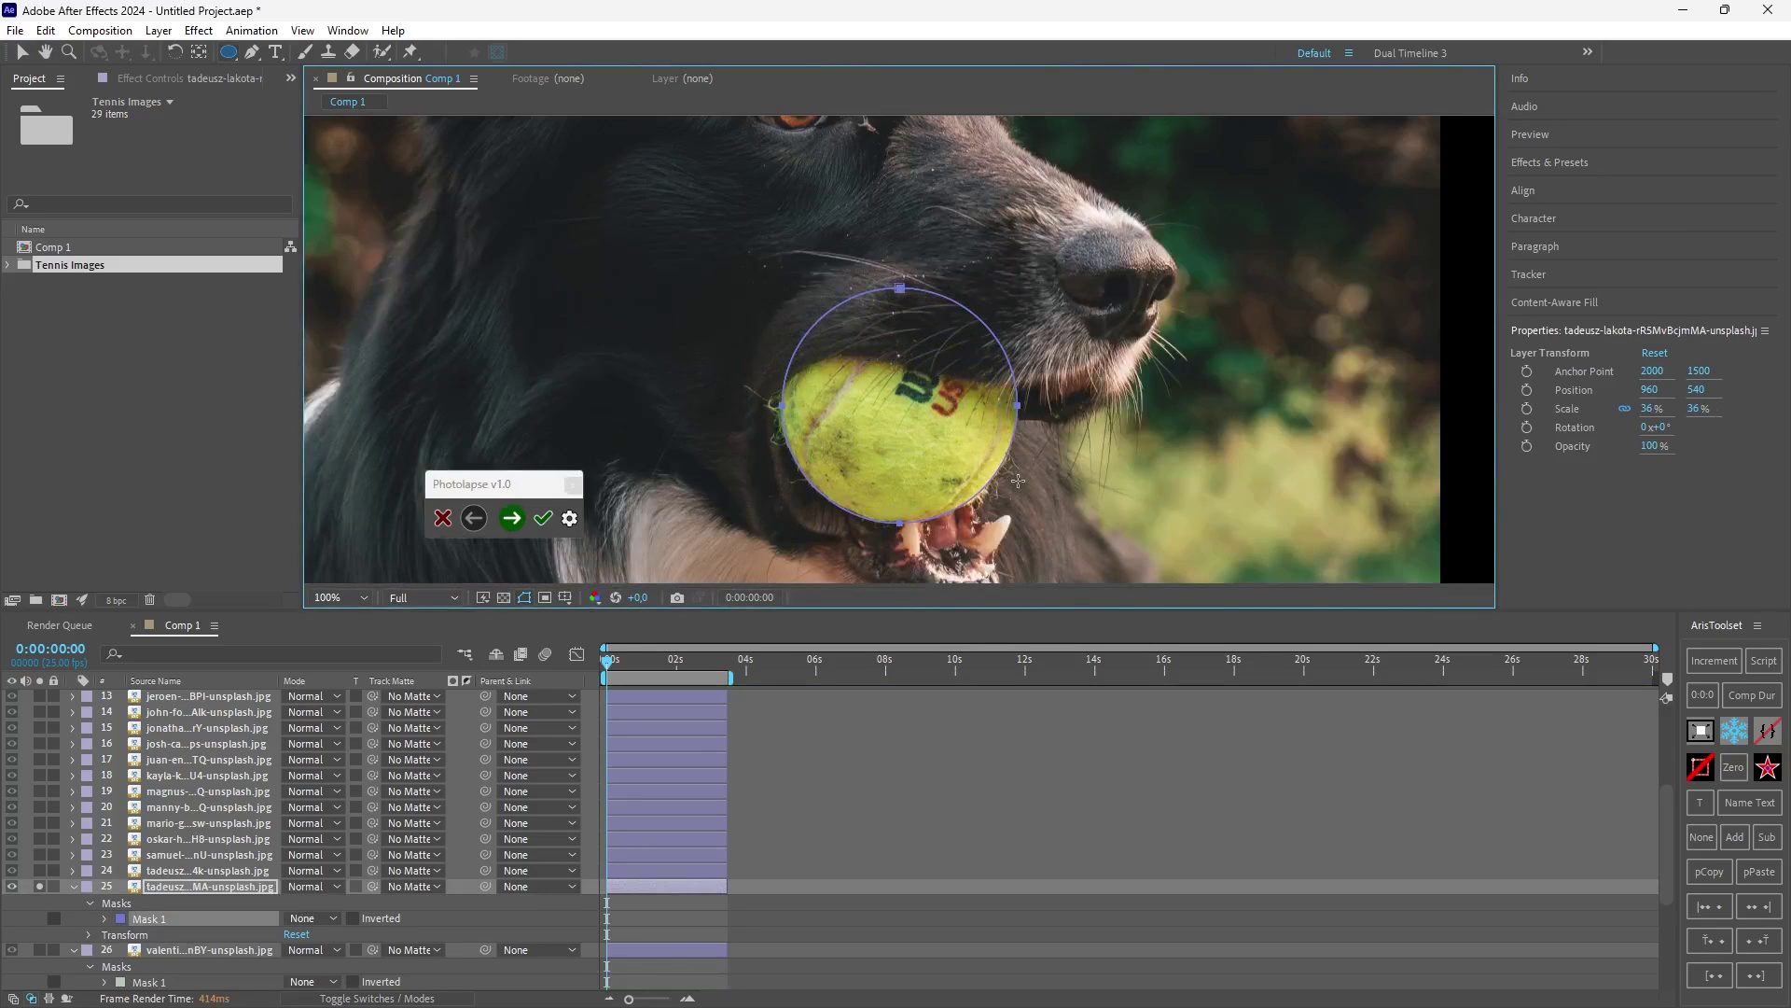
Step: Draw an elliptical mask around the tennis ball in each image from layer 25 to layer 13, advancing image by image
{"action": "left_click", "coordinate": [512, 518]}
{"action": "left_click", "coordinate": [512, 517]}
{"action": "left_click_drag", "start_coordinate": [765, 149], "coordinate": [1194, 579]}
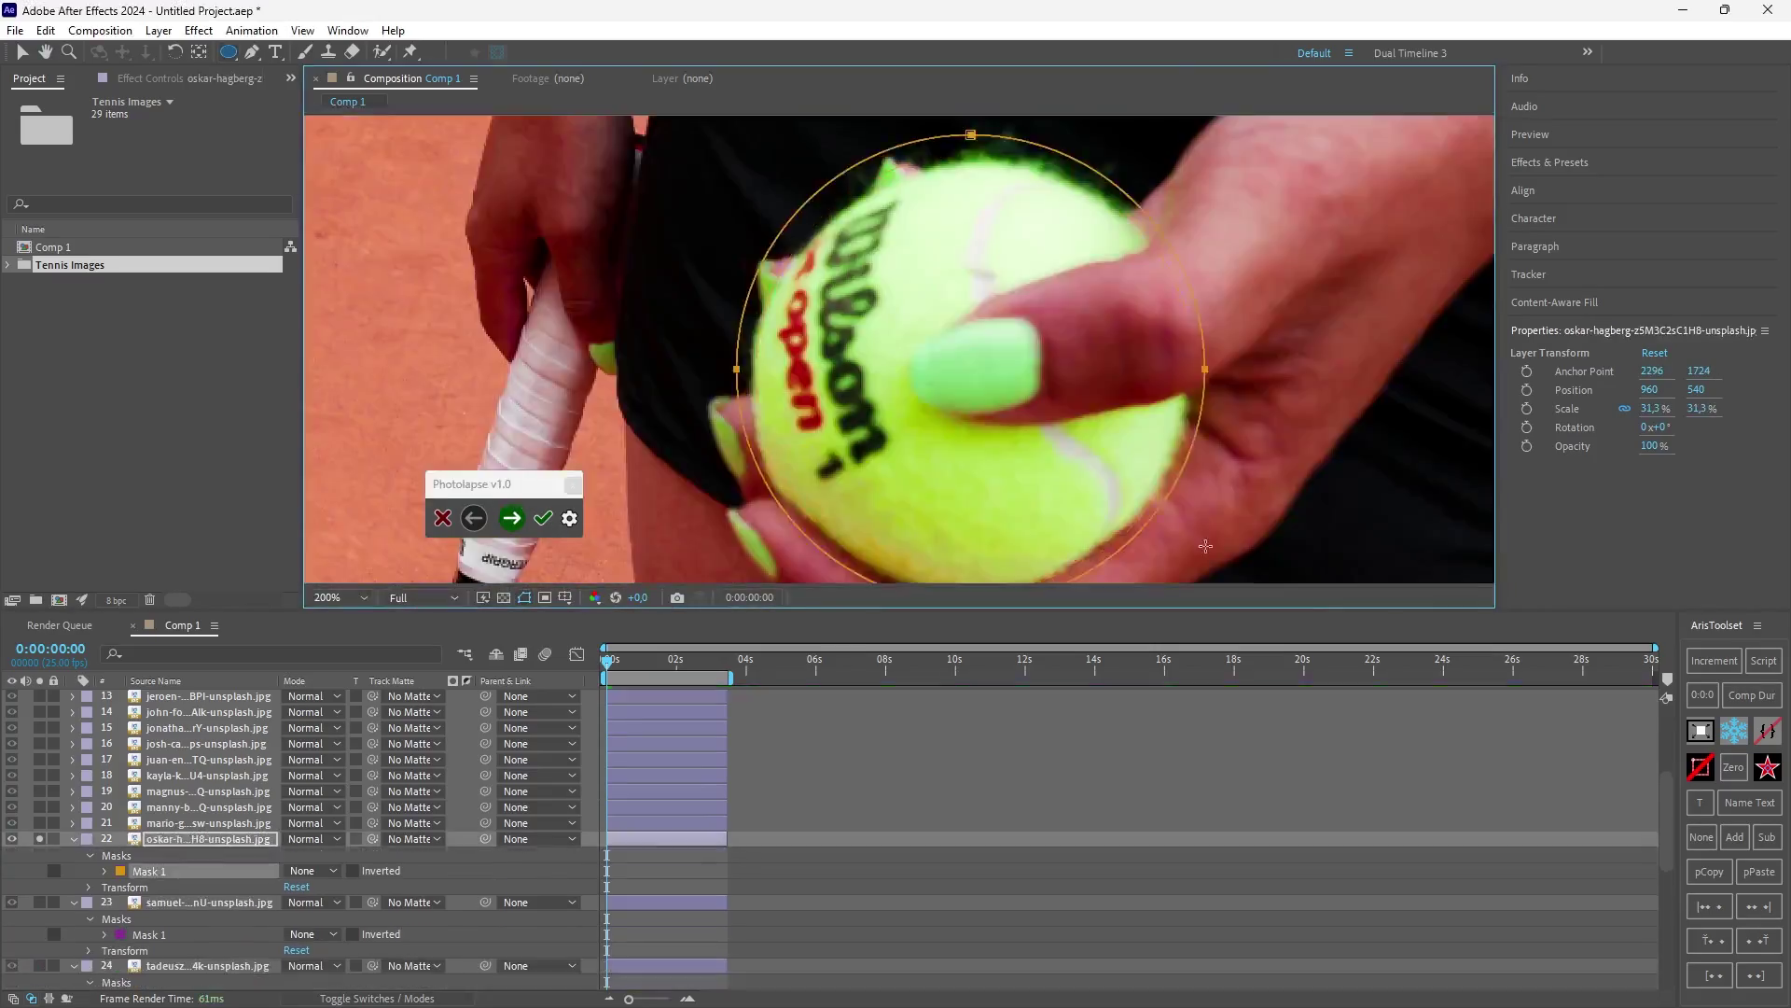
{"action": "left_click", "coordinate": [513, 518]}
{"action": "left_click", "coordinate": [512, 518]}
{"action": "mouse_move", "coordinate": [776, 241]}
{"action": "left_mouse_down"}
{"action": "mouse_move", "coordinate": [1059, 522]}
{"action": "mouse_move", "coordinate": [1048, 442]}
{"action": "left_mouse_up"}
{"action": "left_click", "coordinate": [512, 518]}
{"action": "left_click", "coordinate": [513, 518]}
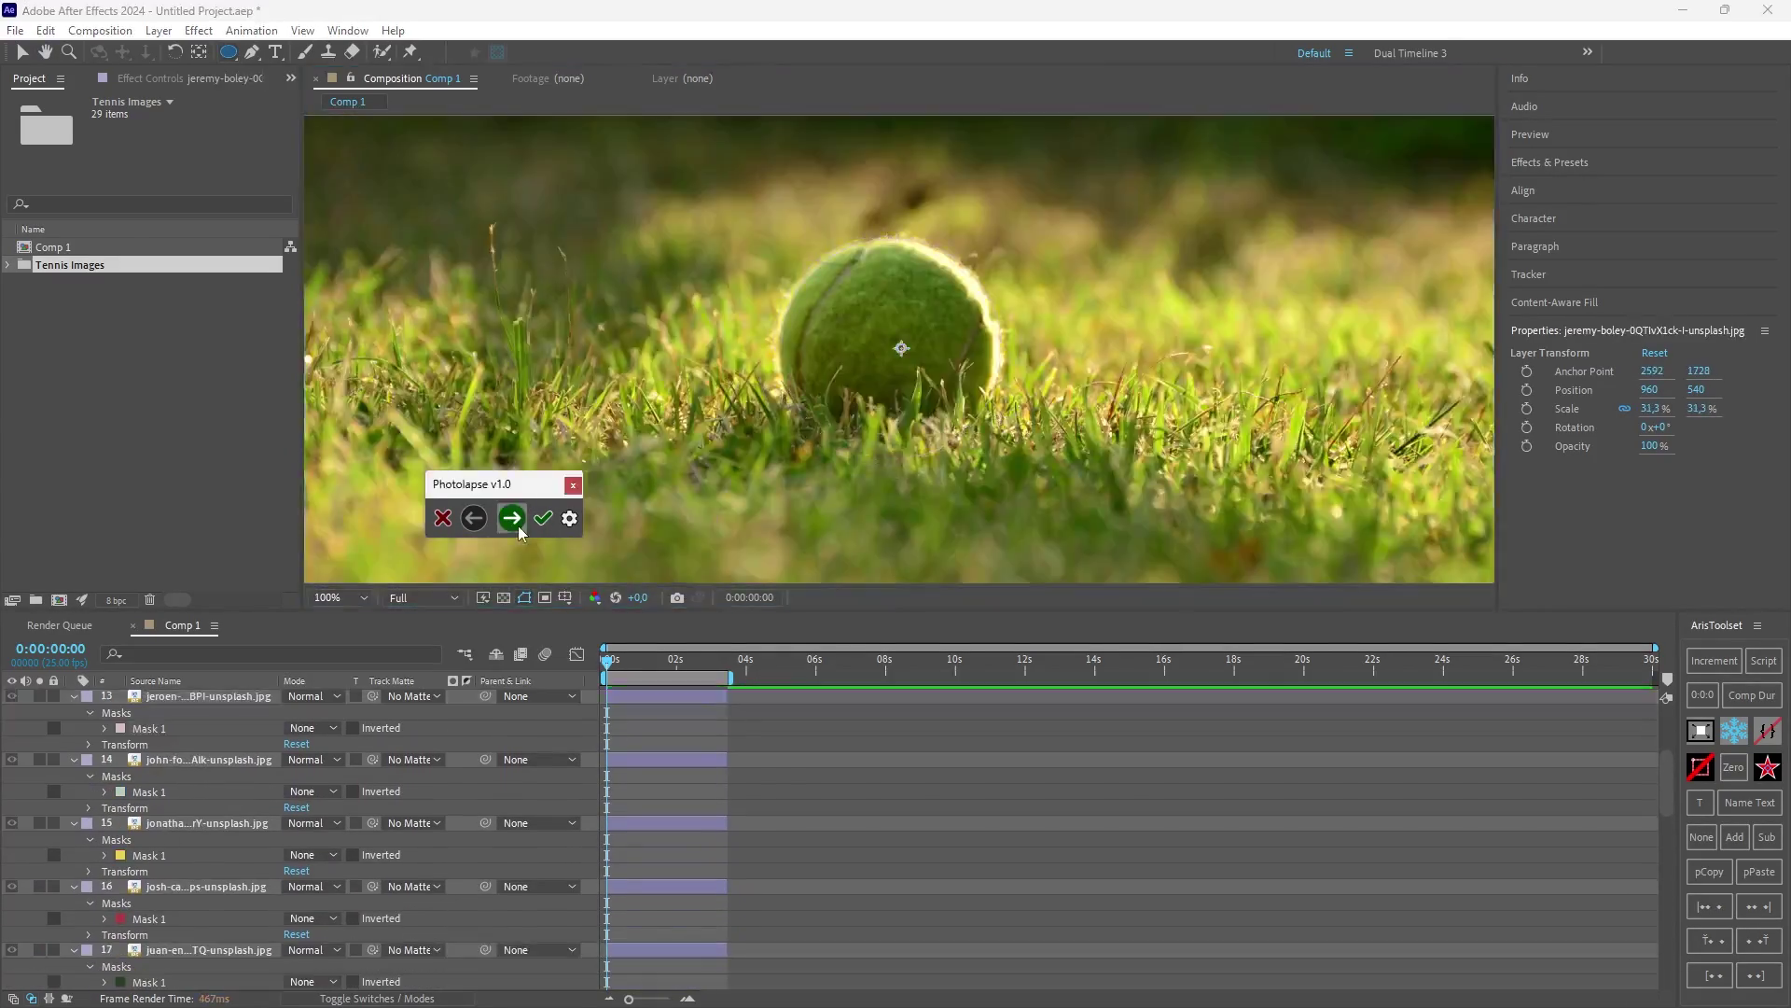
Step: Draw an elliptical mask around the tennis ball in each image from layer 12 to layer 1 and advance to build the Photolapse sequence
{"action": "left_click", "coordinate": [512, 518]}
{"action": "scroll", "coordinate": [874, 423], "scroll_direction": "up", "scroll_amount": 2}
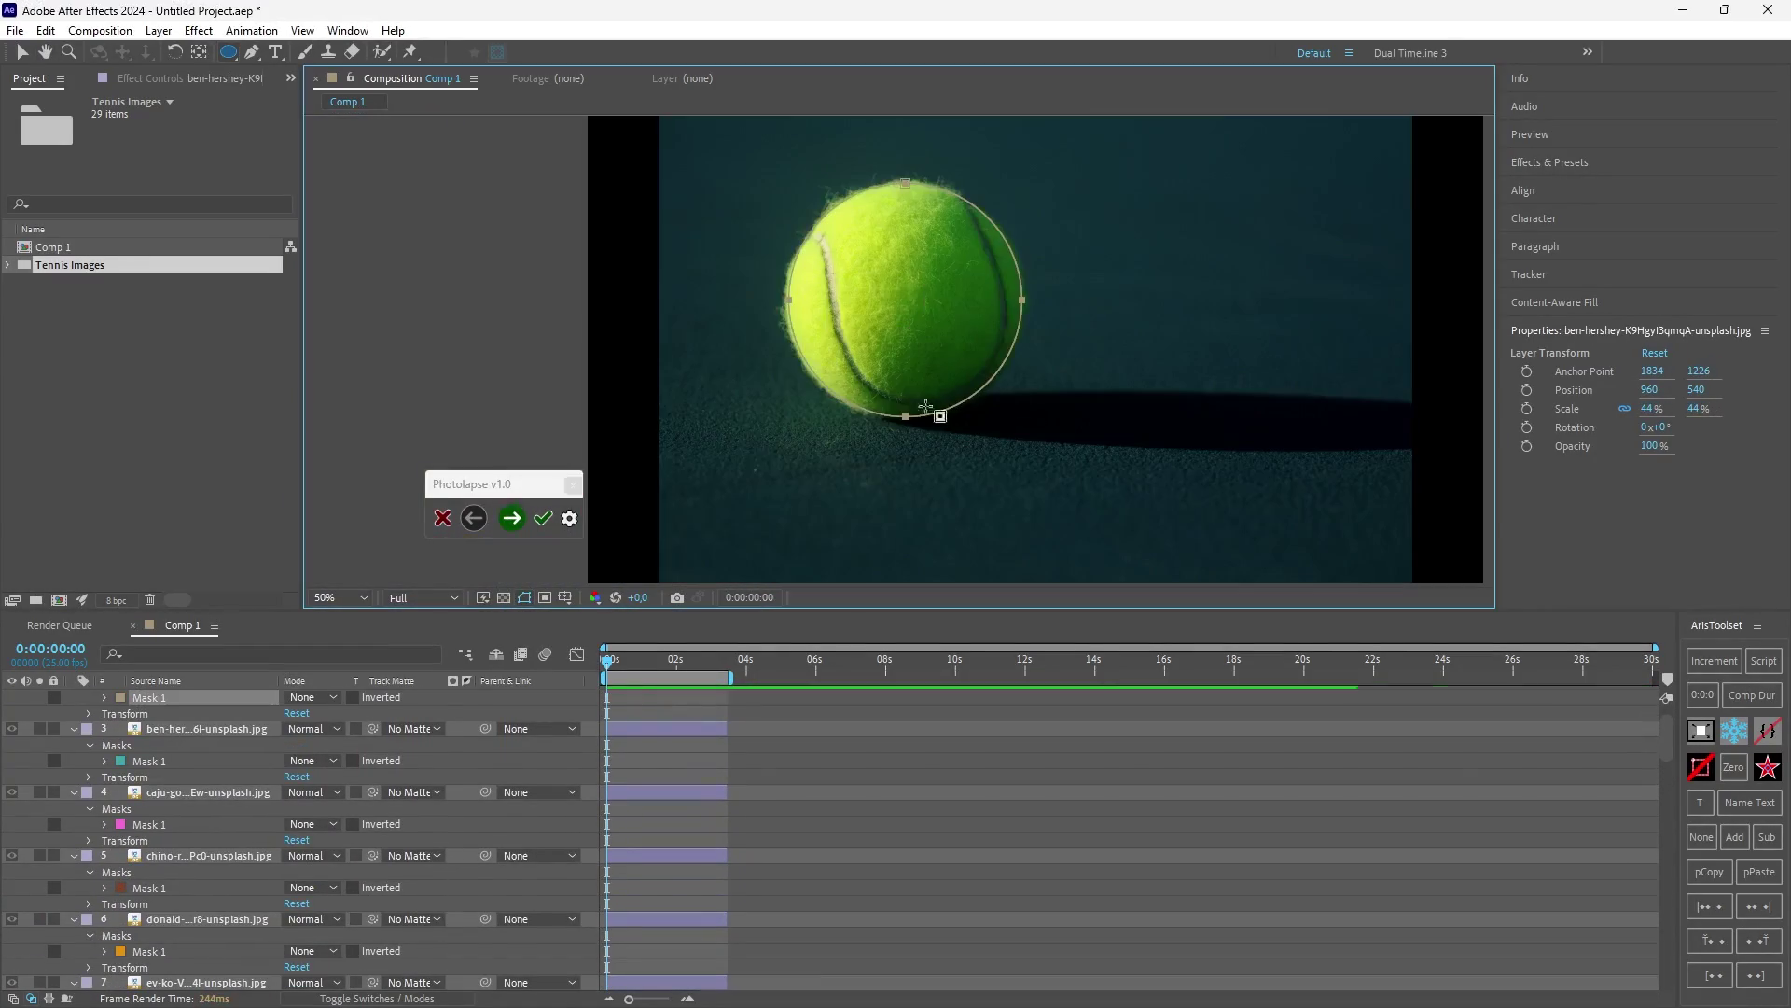
{"action": "left_click", "coordinate": [512, 518]}
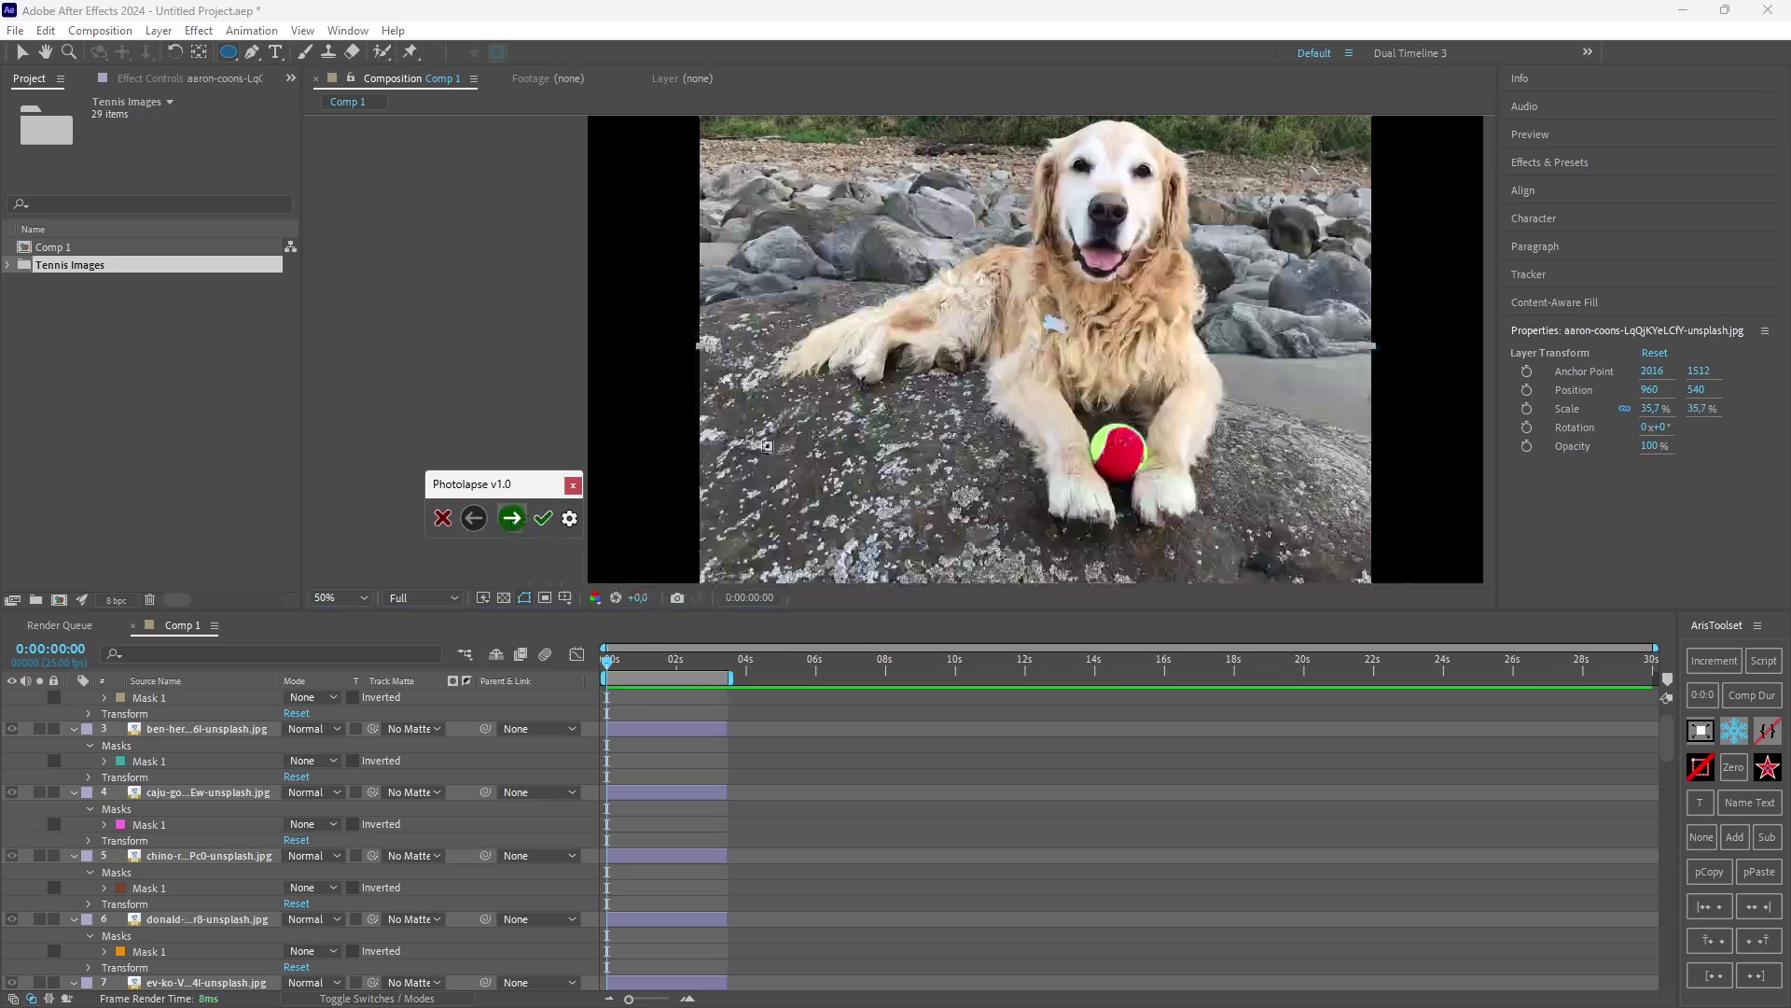
{"action": "left_click_drag", "start_coordinate": [1007, 371], "coordinate": [964, 320]}
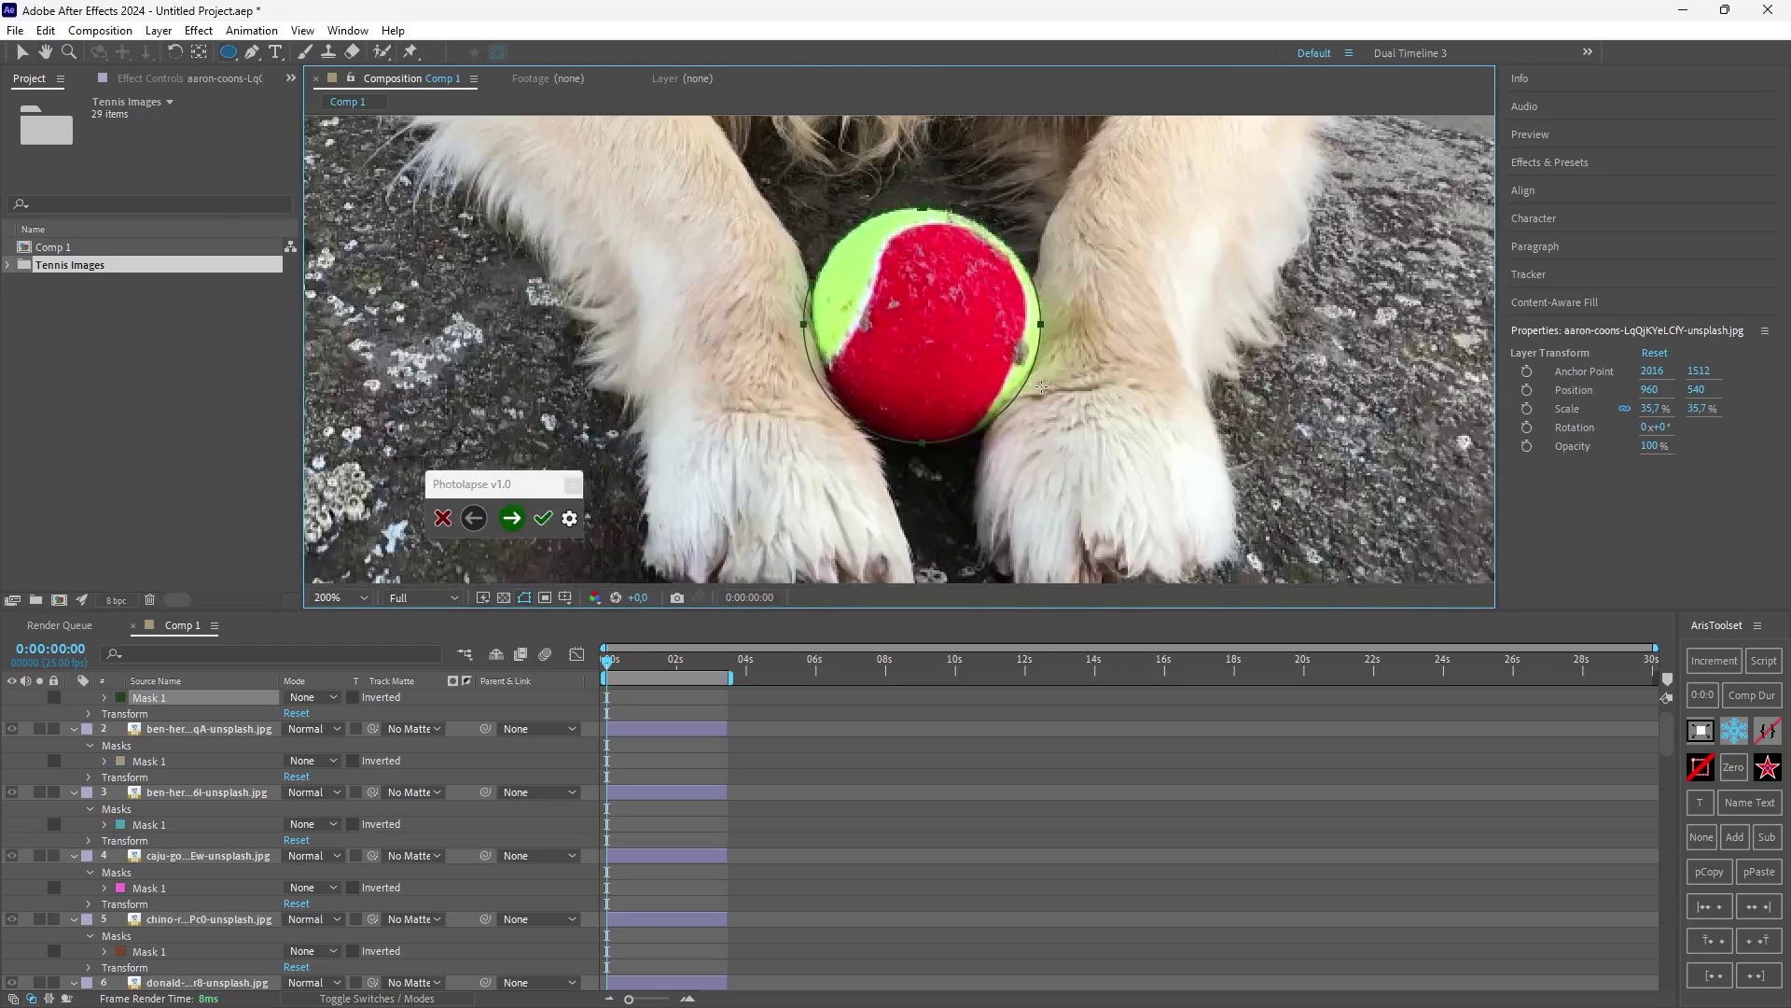
{"action": "left_click", "coordinate": [512, 518]}
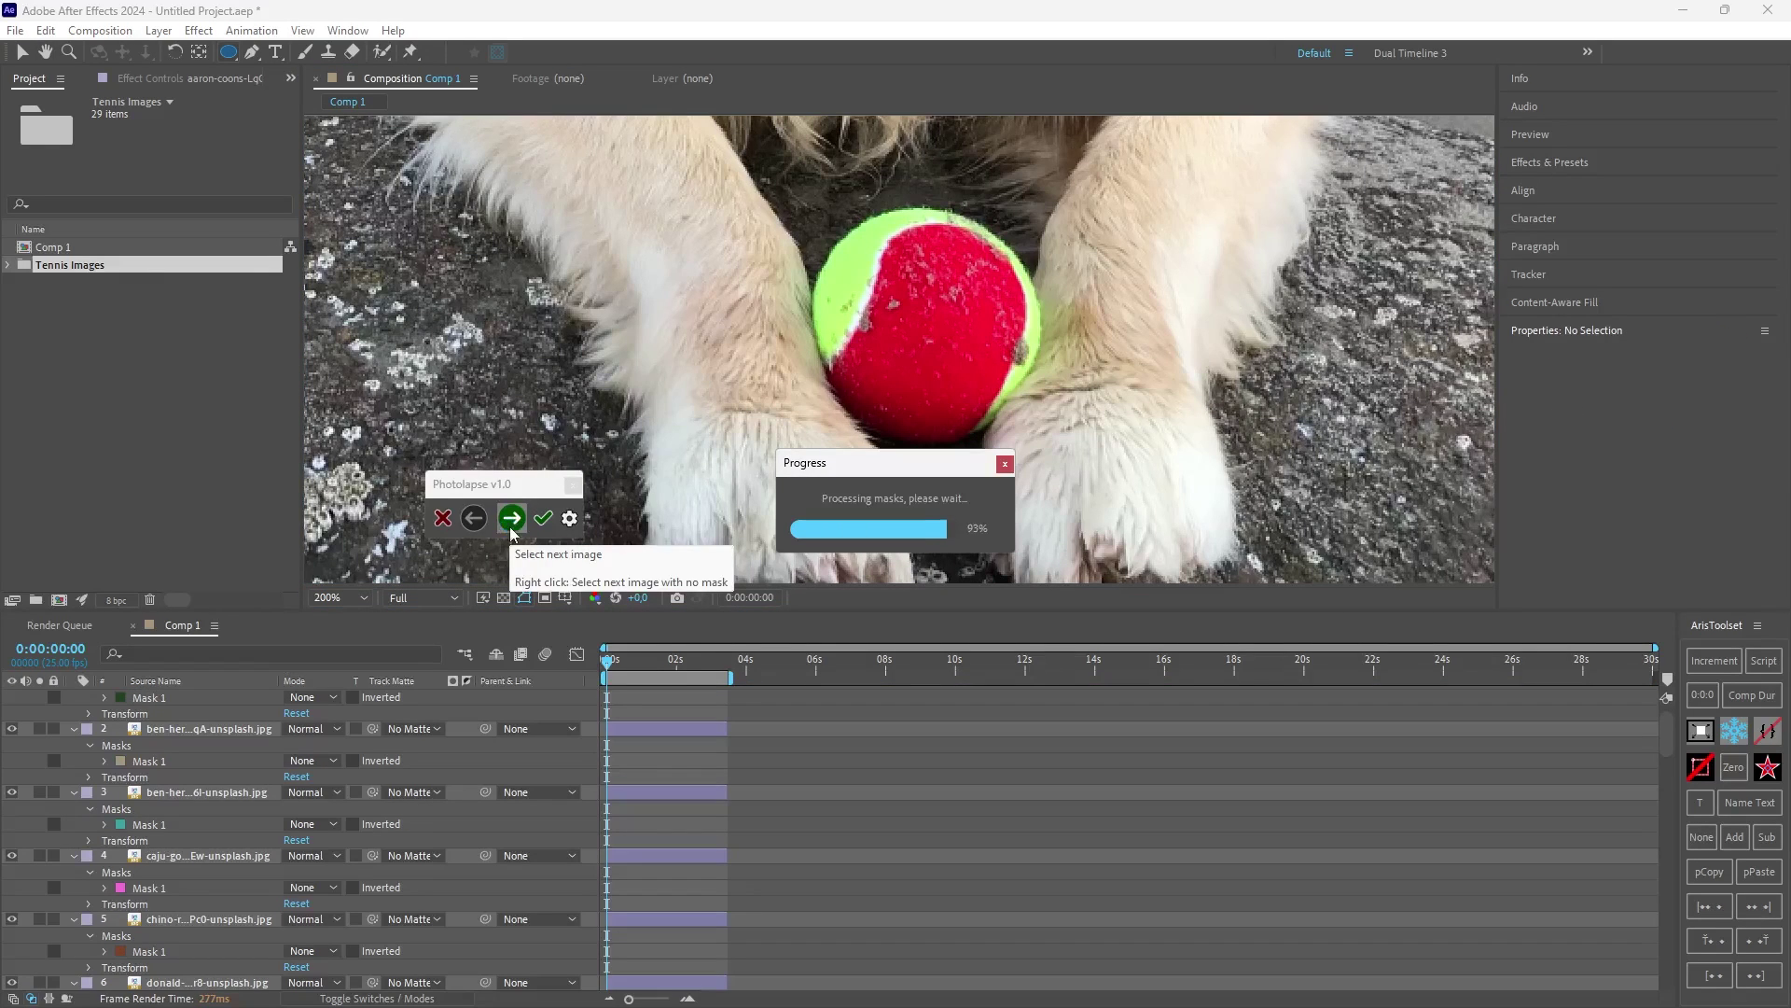
Step: Fit the composition to the viewer and preview the aligned photo sequence, returning the playhead to the first frame
{"action": "left_click", "coordinate": [340, 597]}
{"action": "left_click", "coordinate": [354, 638]}
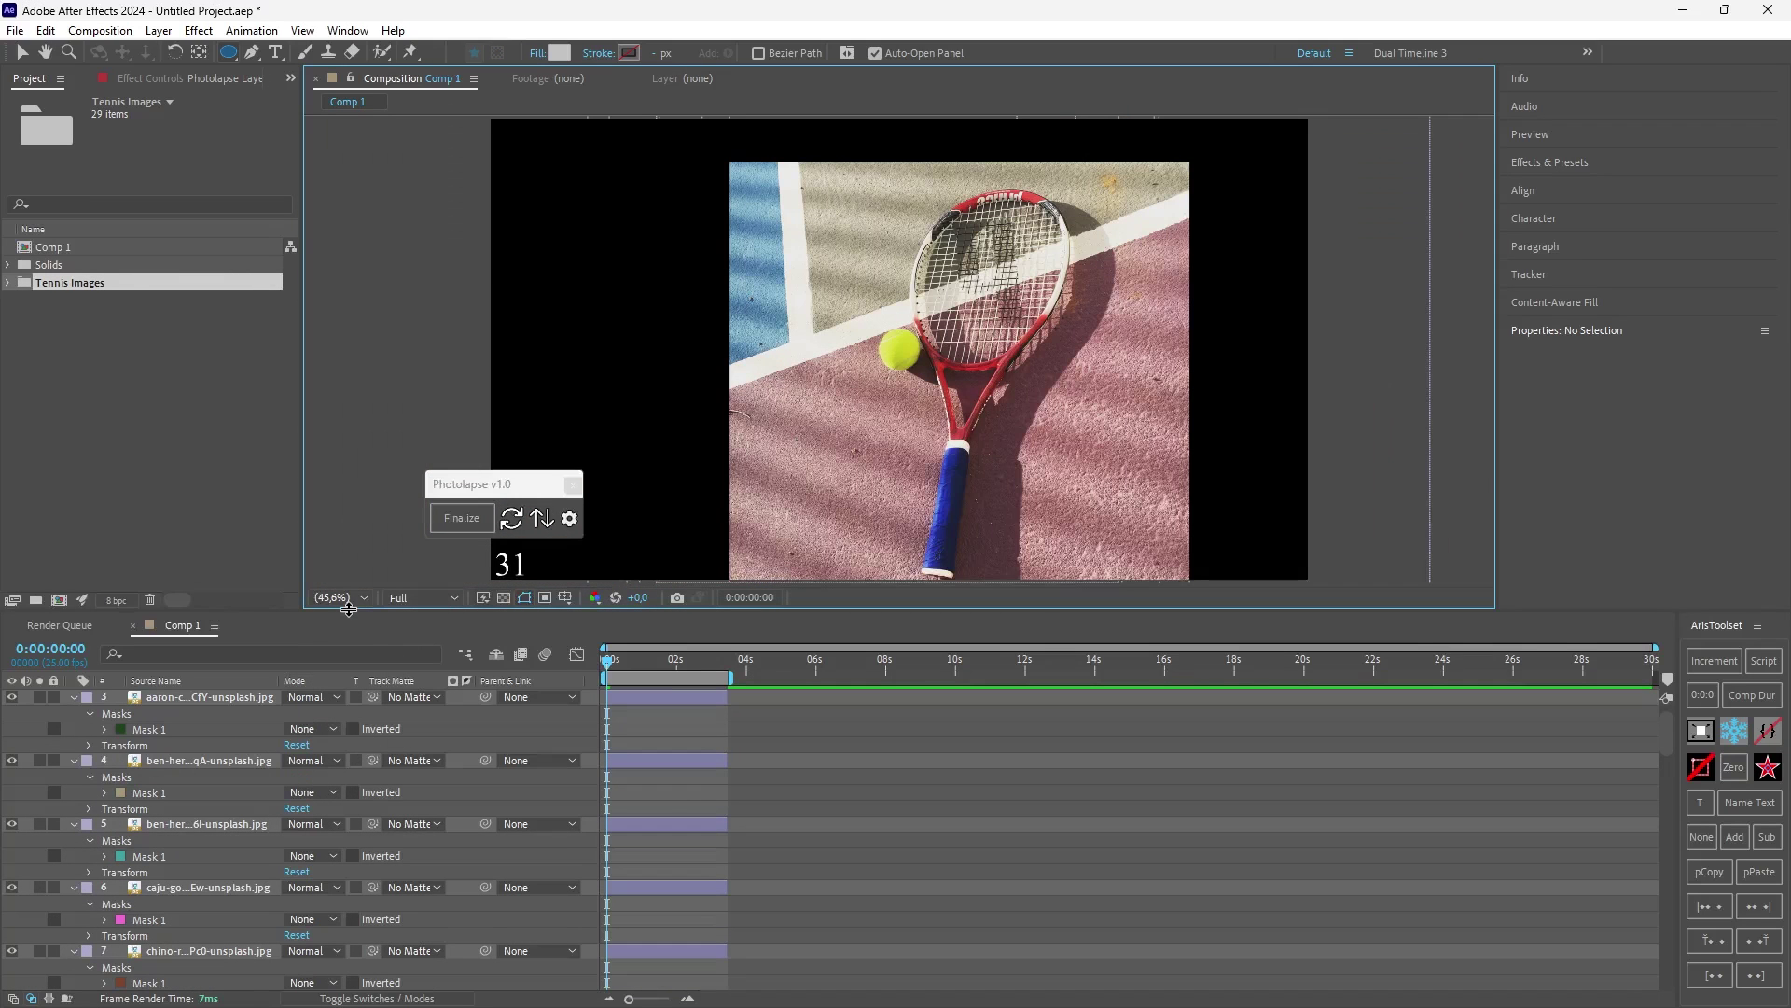
{"action": "key", "text": "space"}
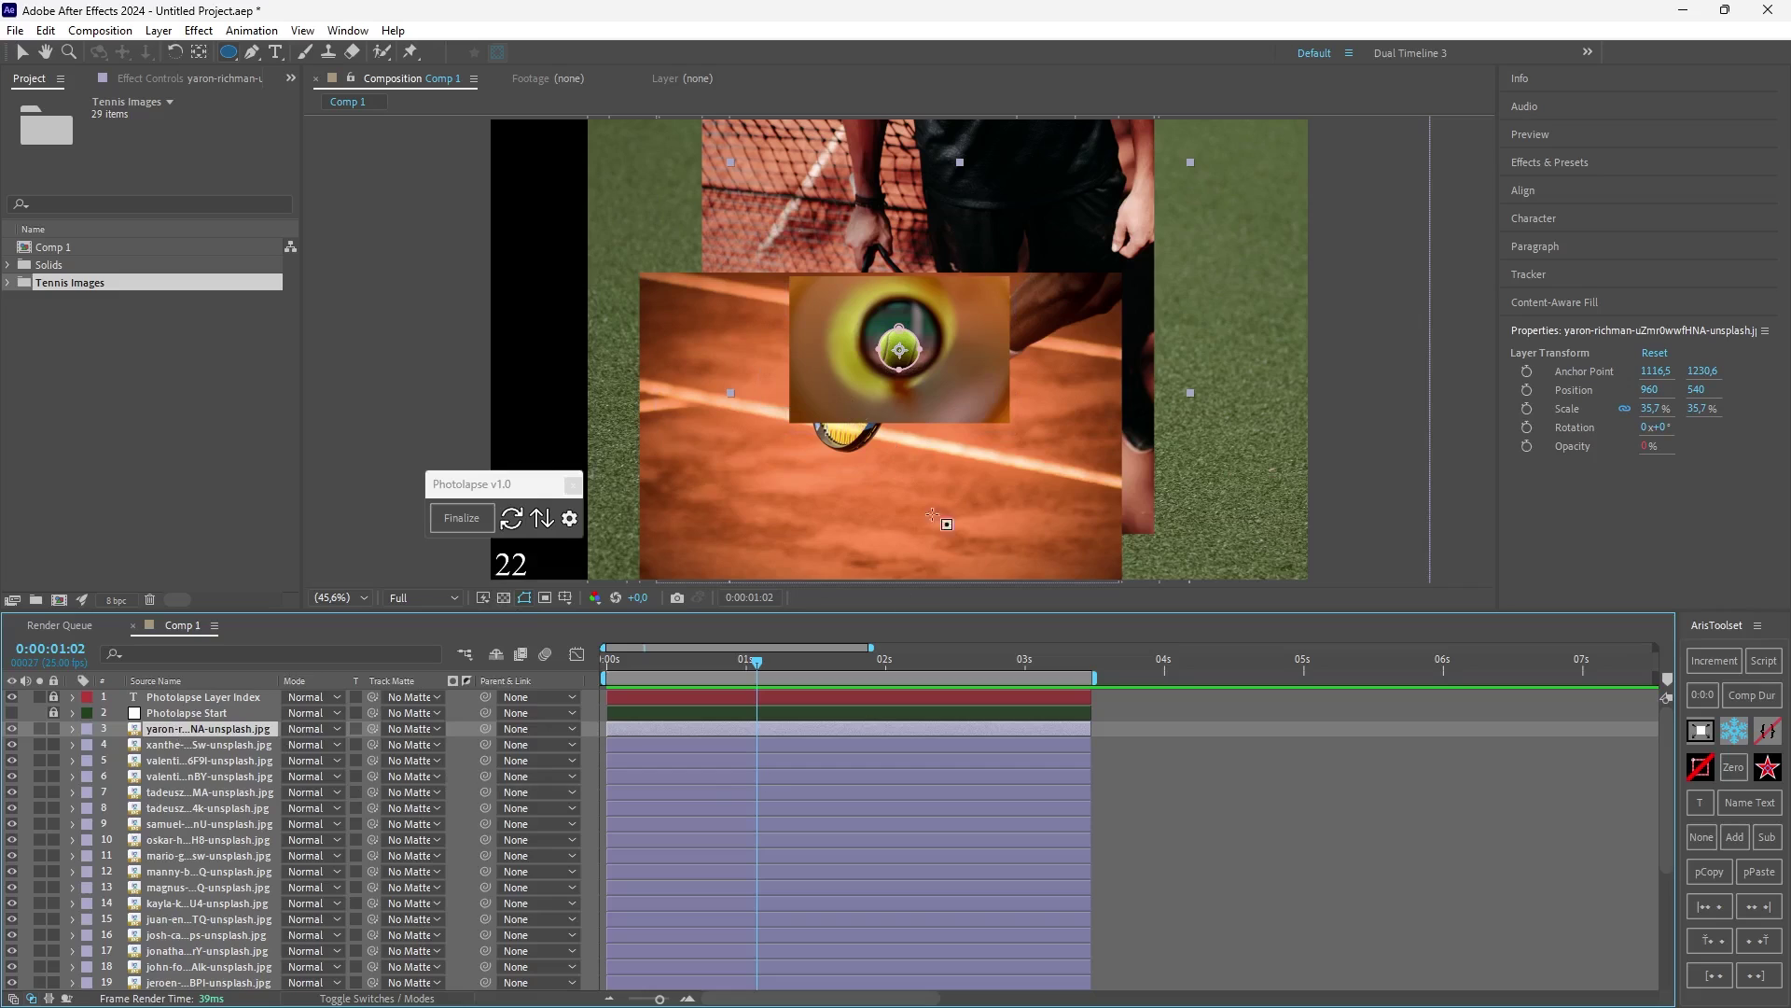
{"action": "left_click", "coordinate": [463, 523]}
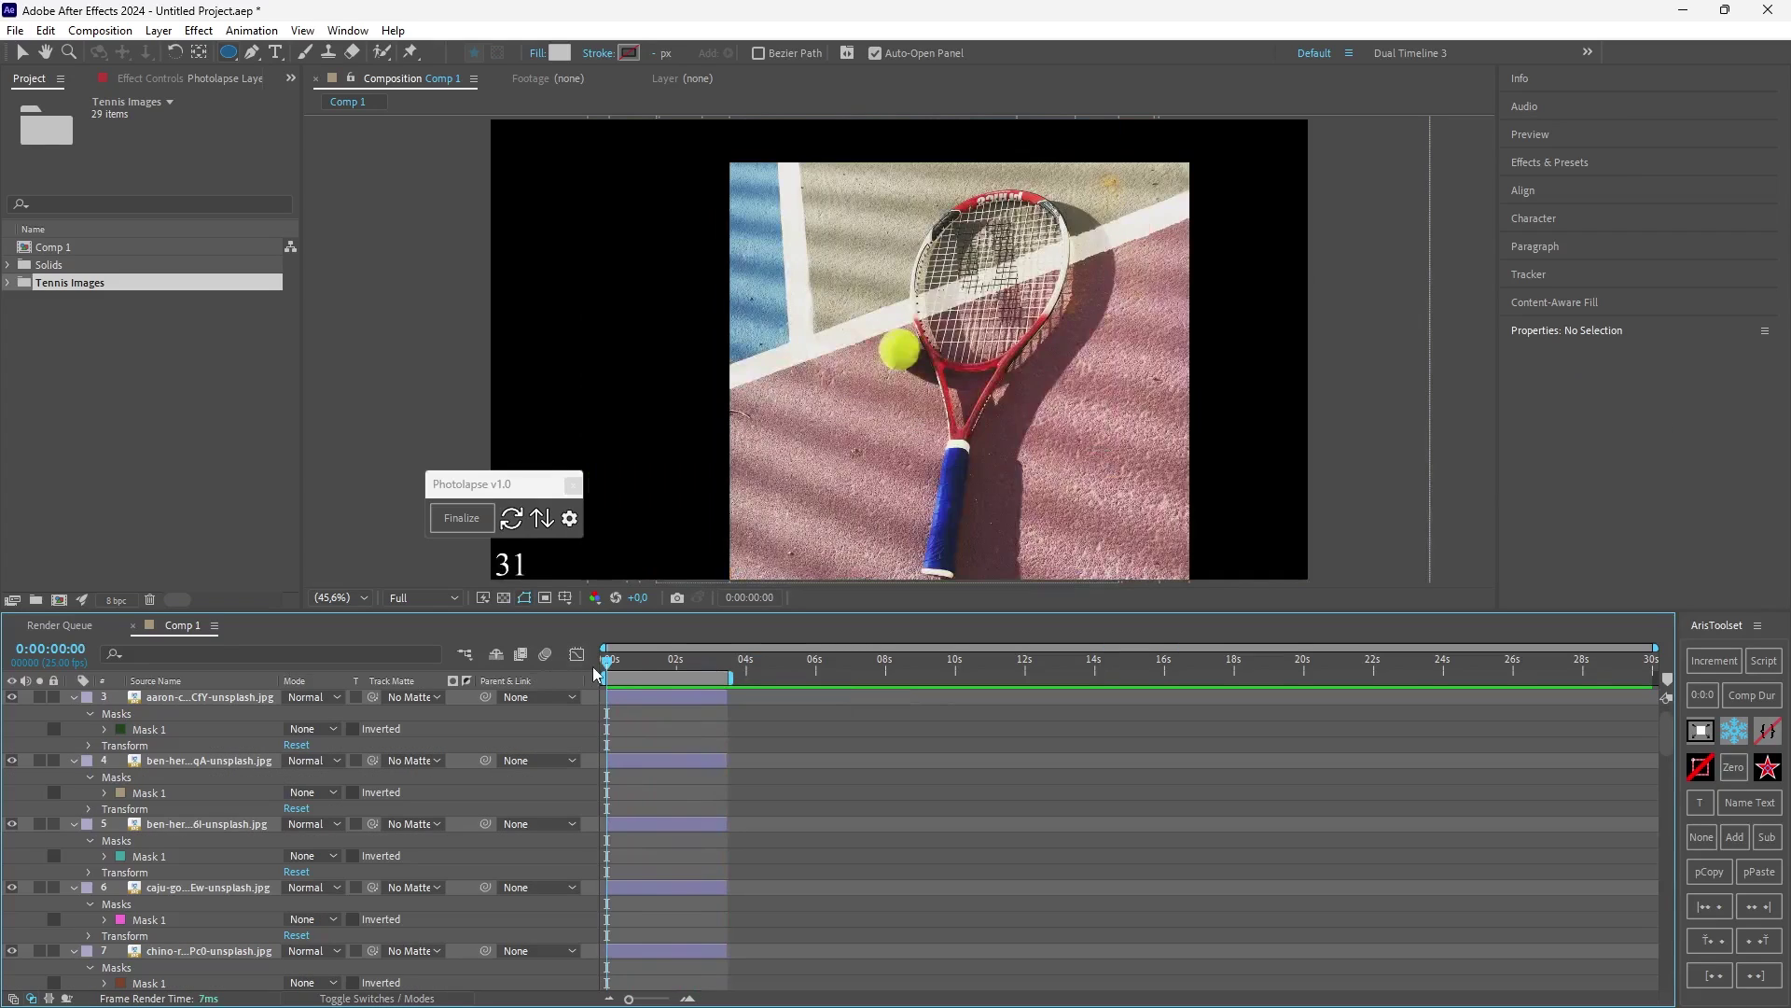
{"action": "key", "text": "space"}
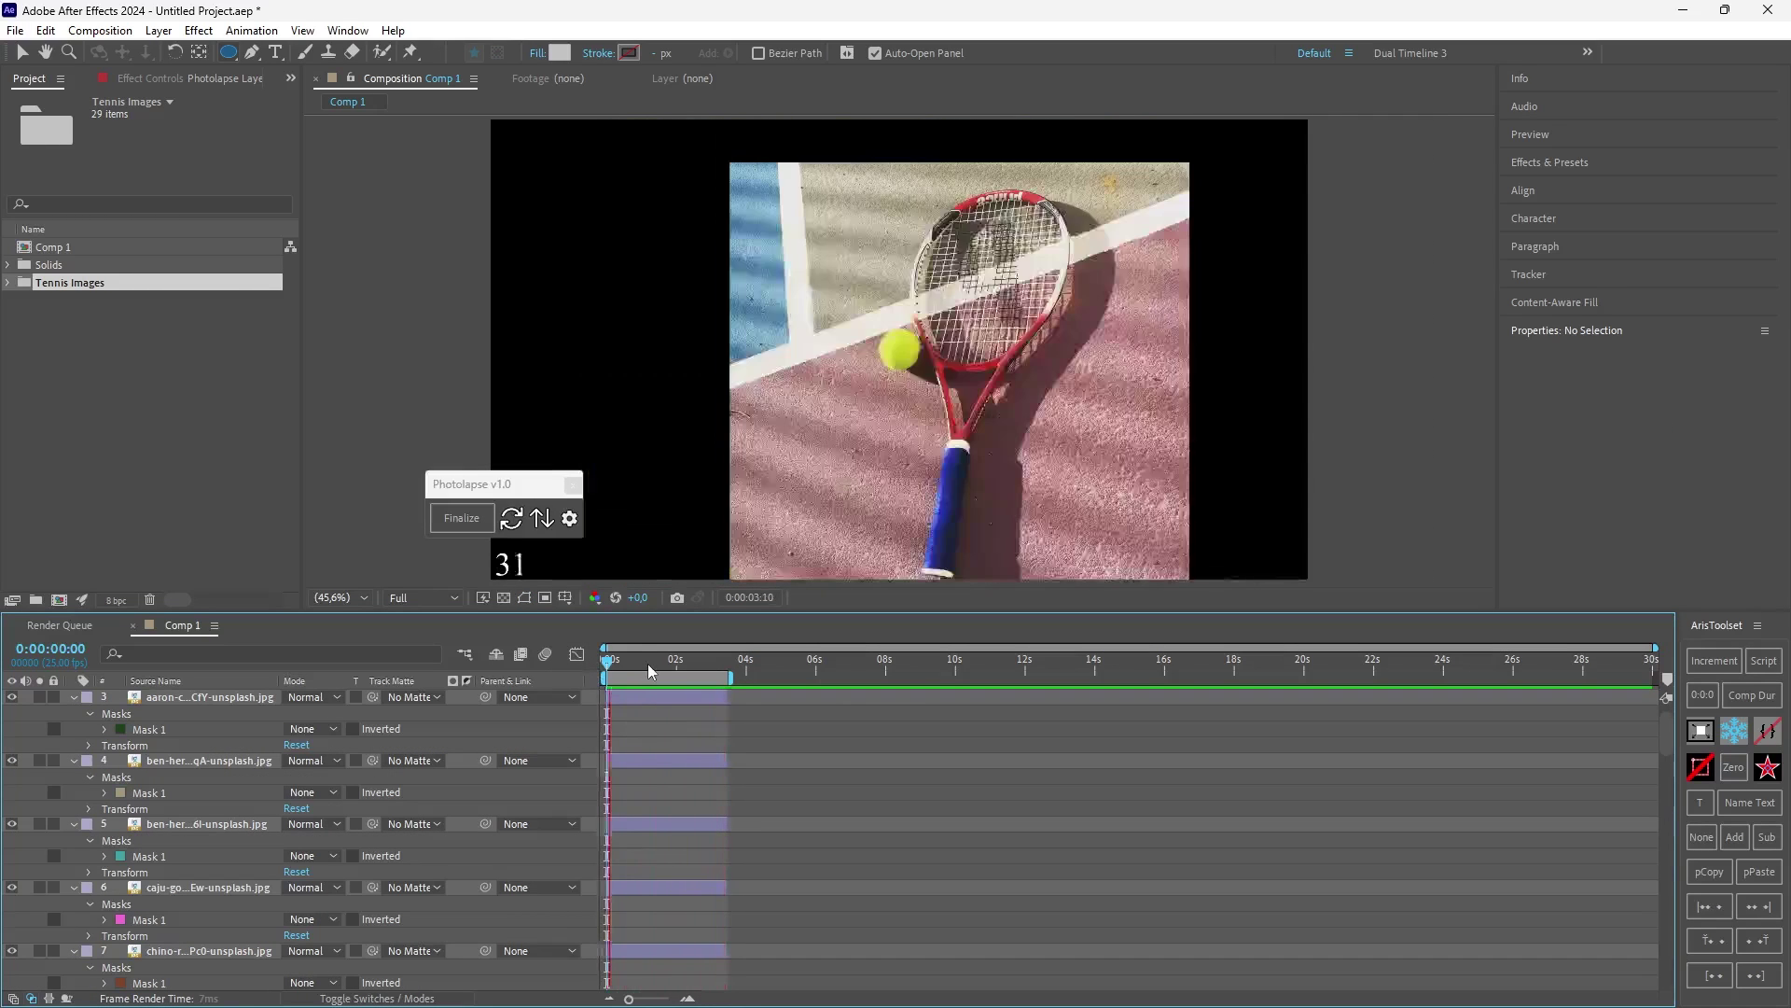
{"action": "left_click_drag", "start_coordinate": [650, 667], "coordinate": [579, 676]}
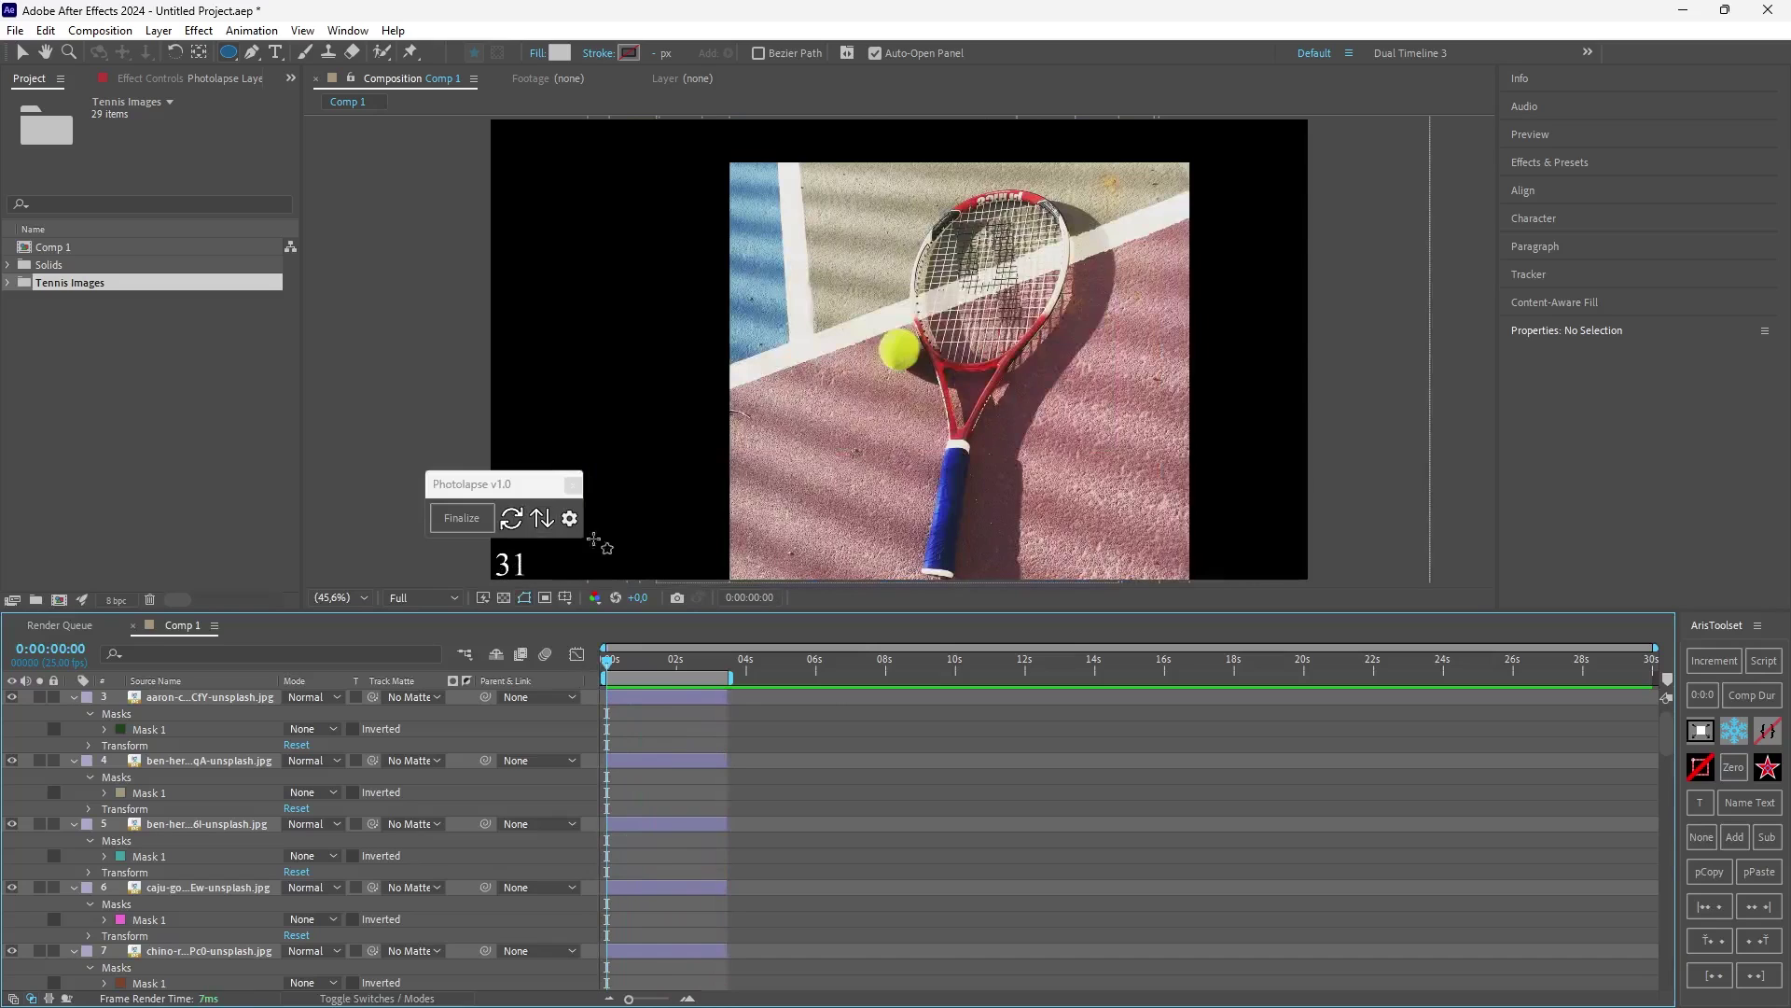
Step: Try a shorter duration for each image in the Photolapse settings and preview the faster sequence
{"action": "left_click", "coordinate": [569, 519]}
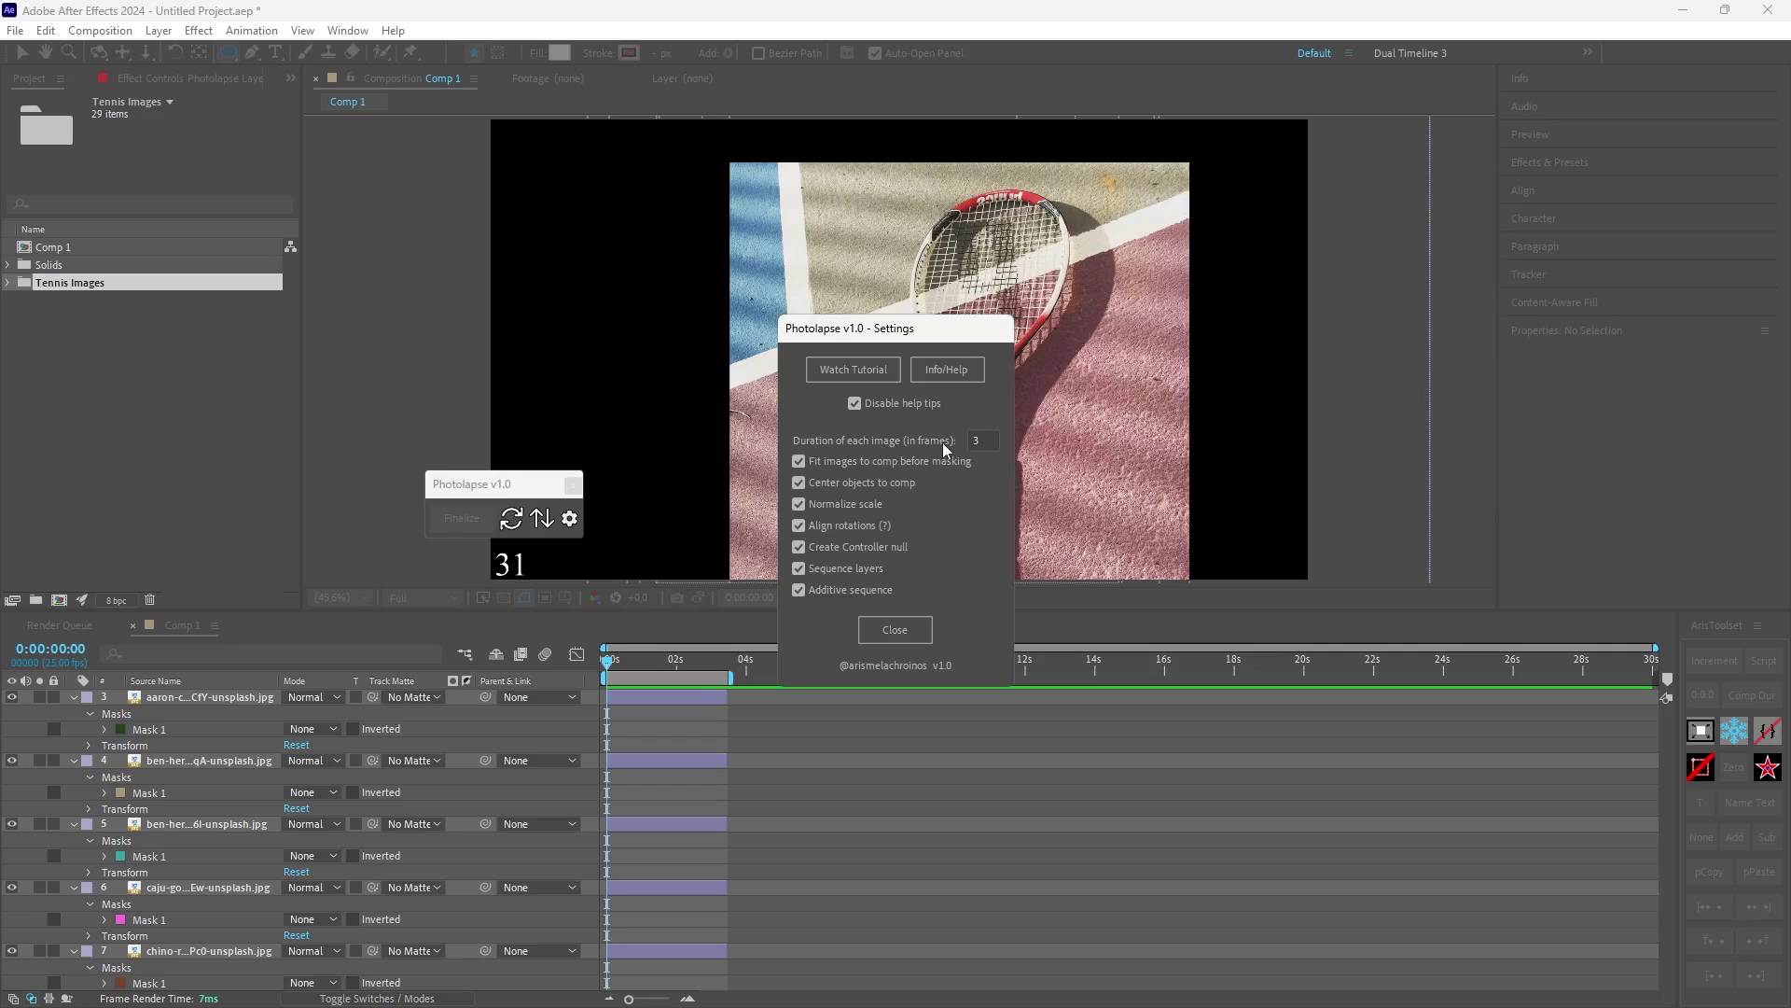
{"action": "left_click", "coordinate": [987, 440]}
{"action": "left_click", "coordinate": [898, 630]}
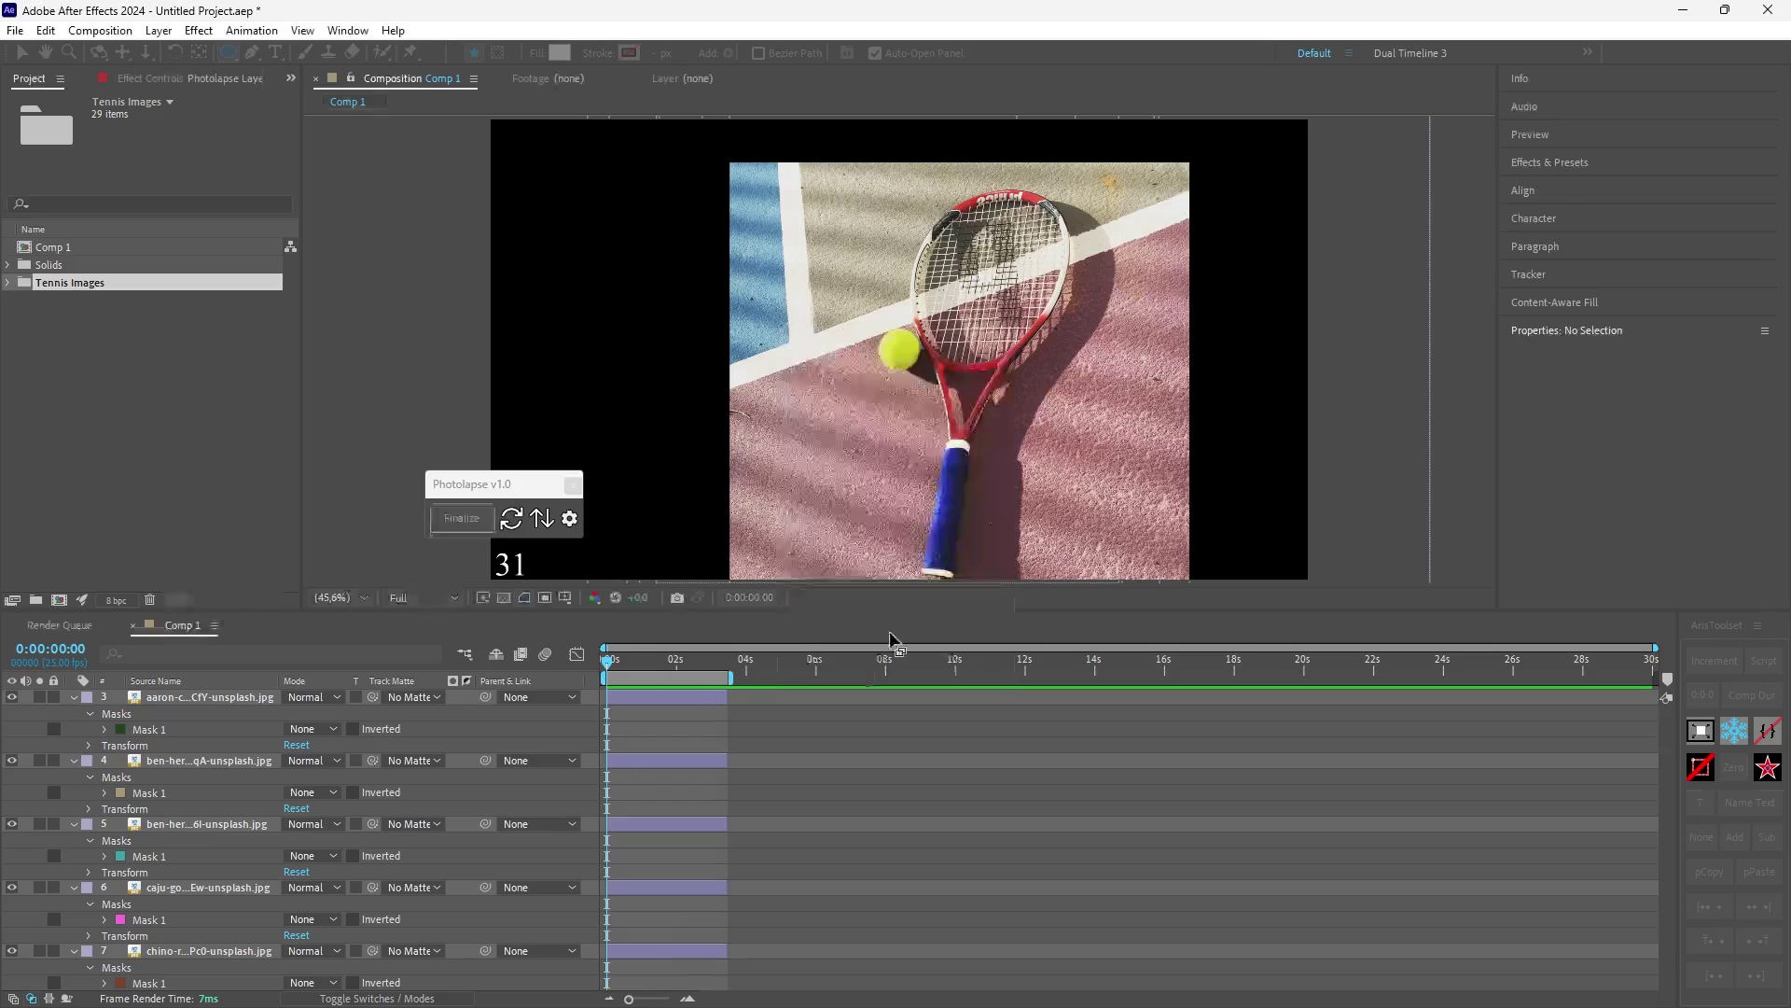
{"action": "key", "text": "="}
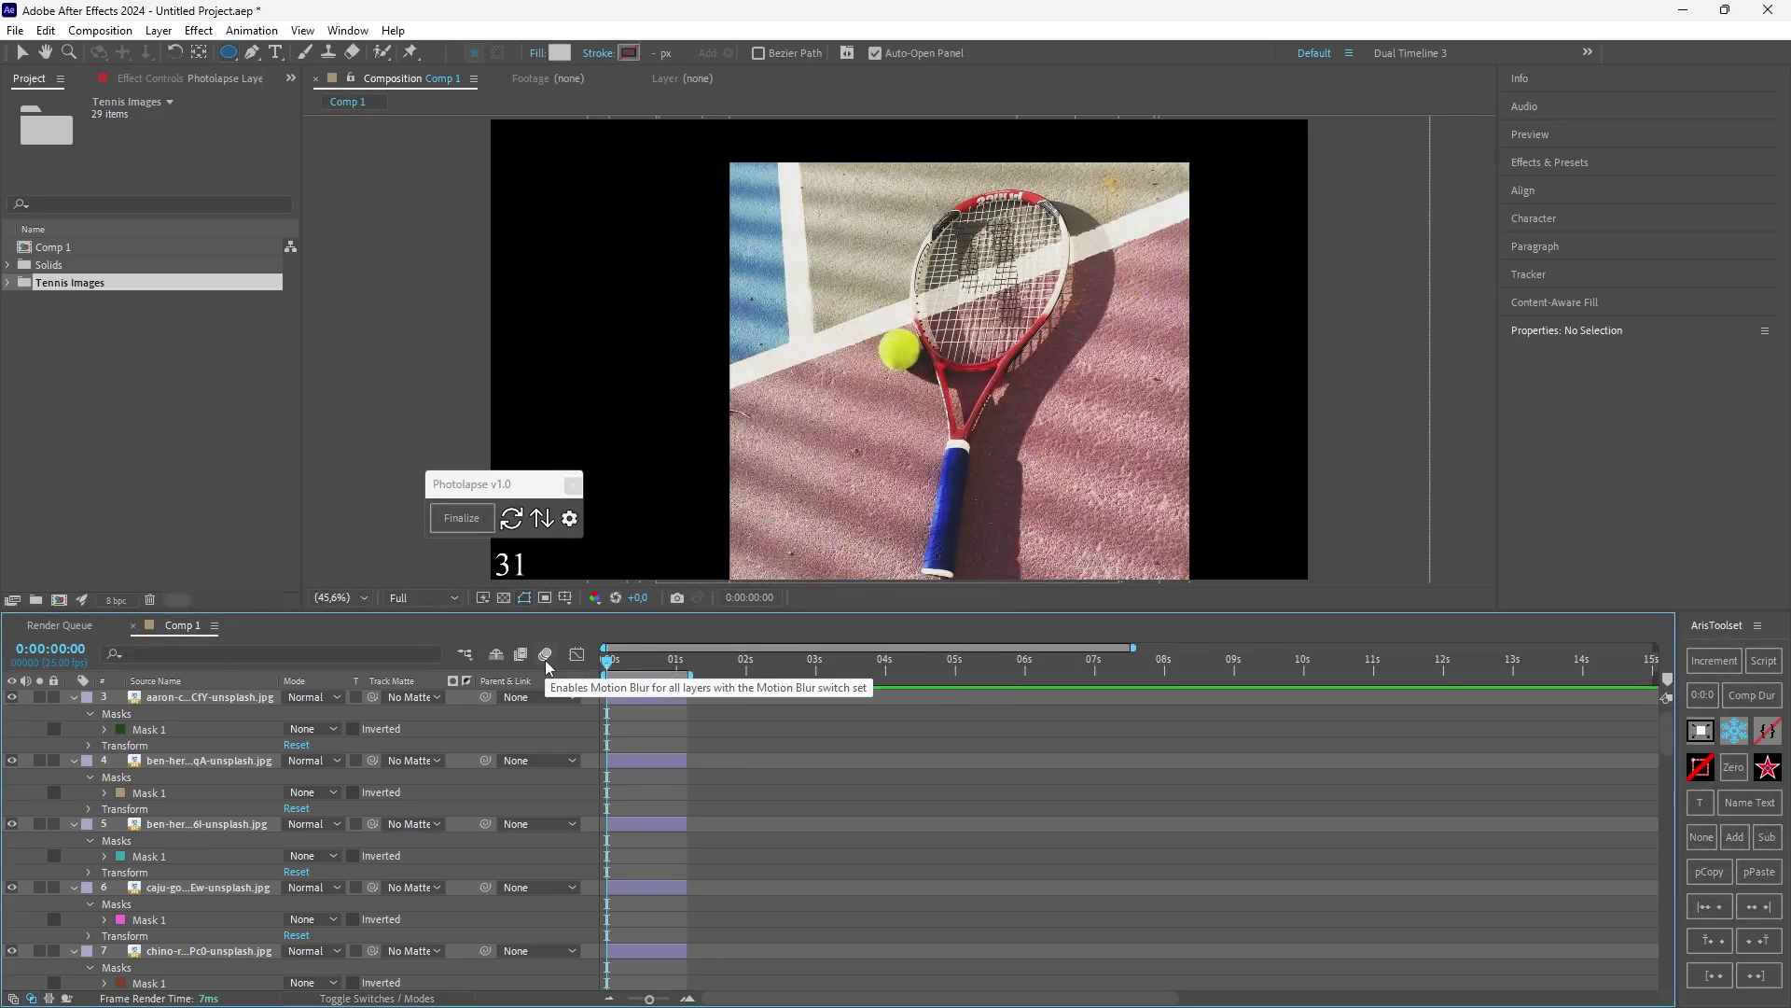
{"action": "scroll", "coordinate": [545, 660], "scroll_direction": "up", "scroll_amount": 1}
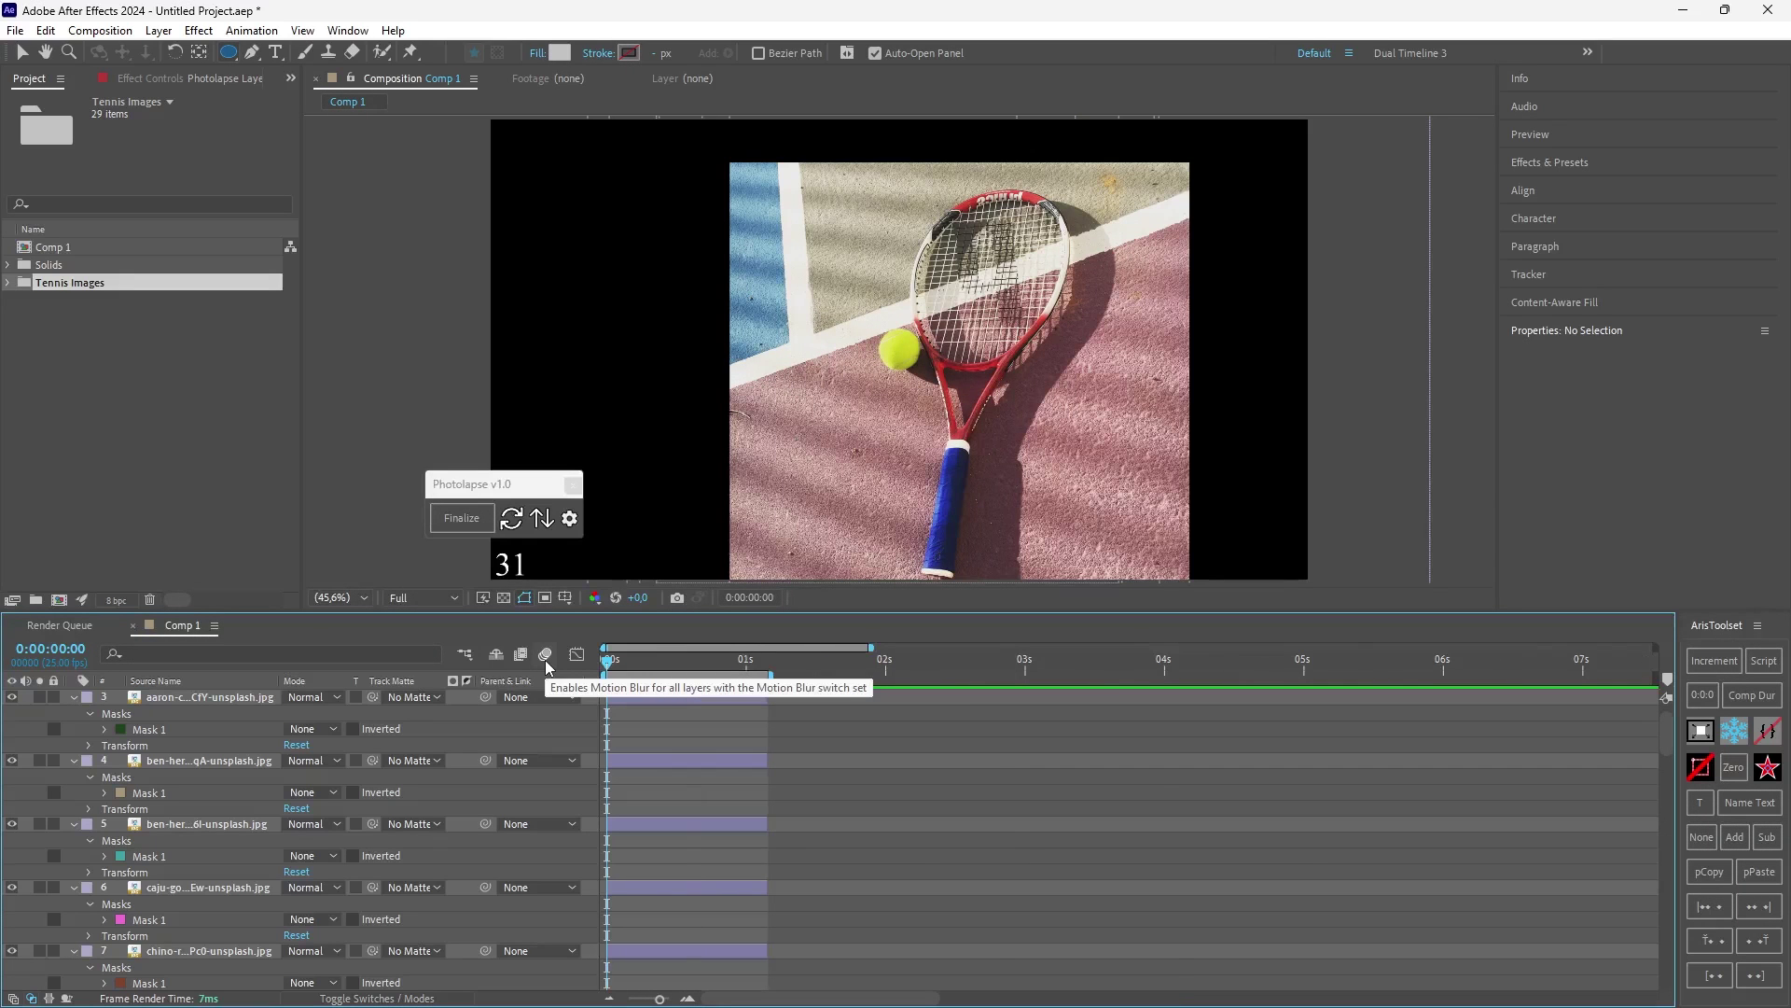
{"action": "key", "text": "space"}
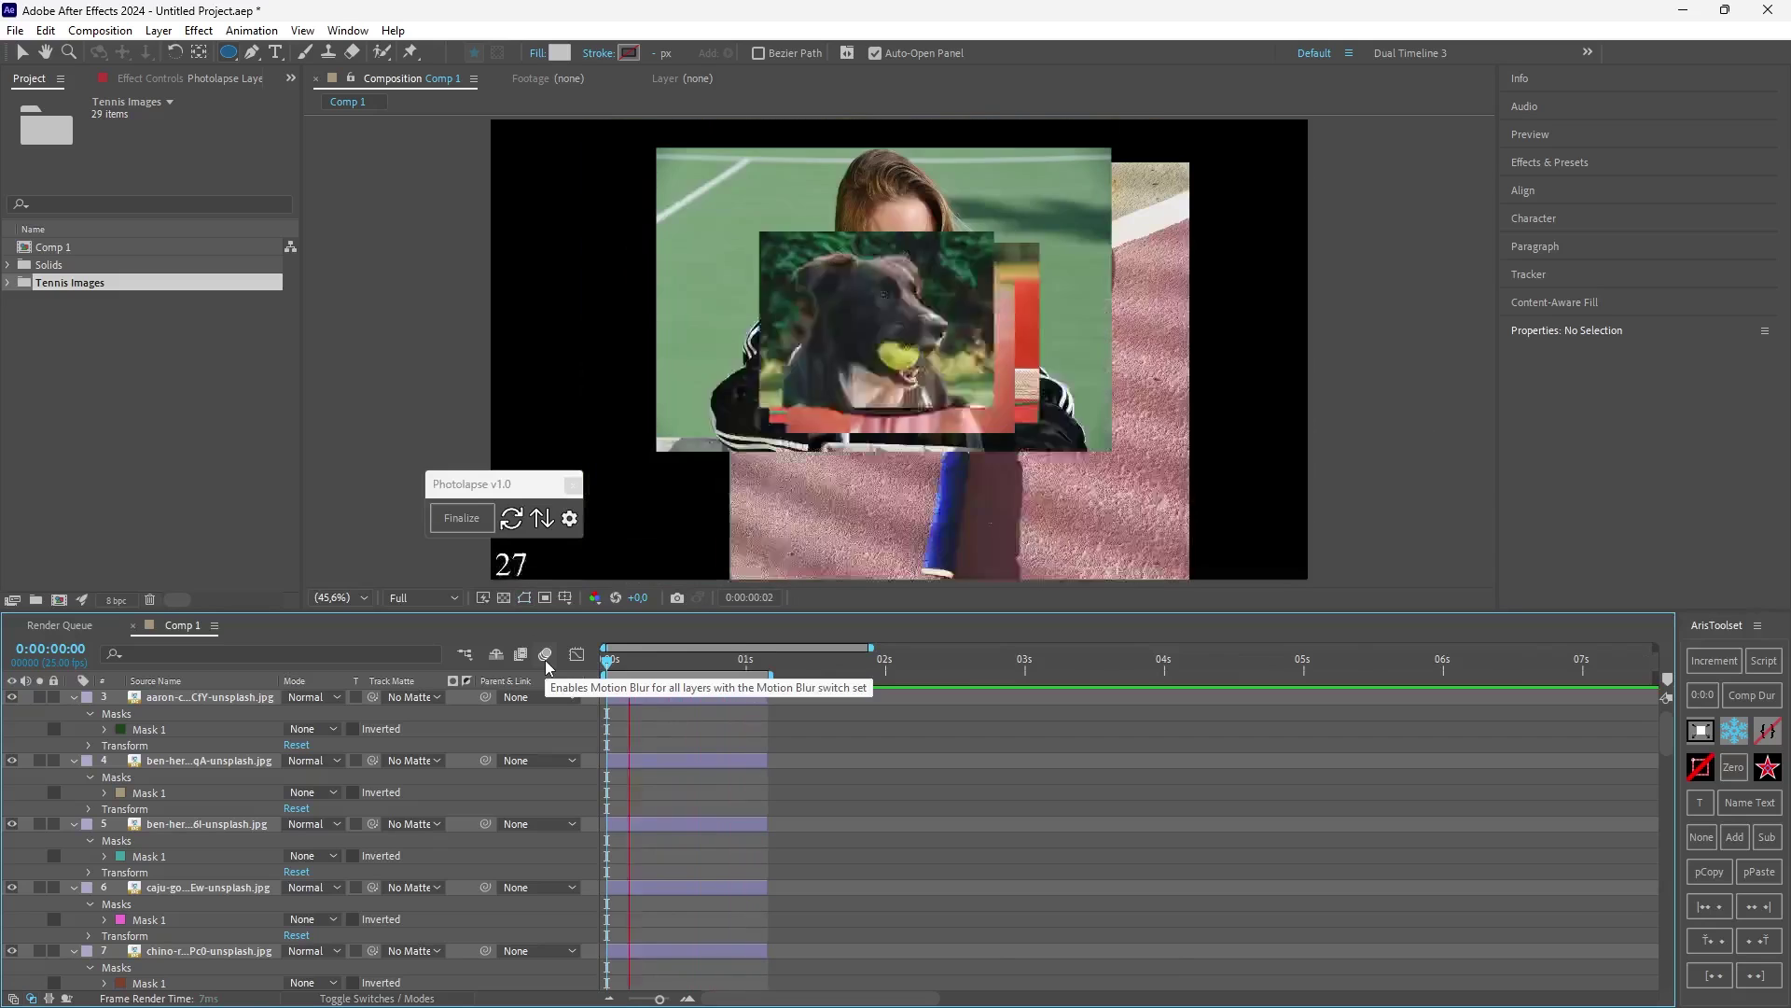
{"action": "key", "text": "space"}
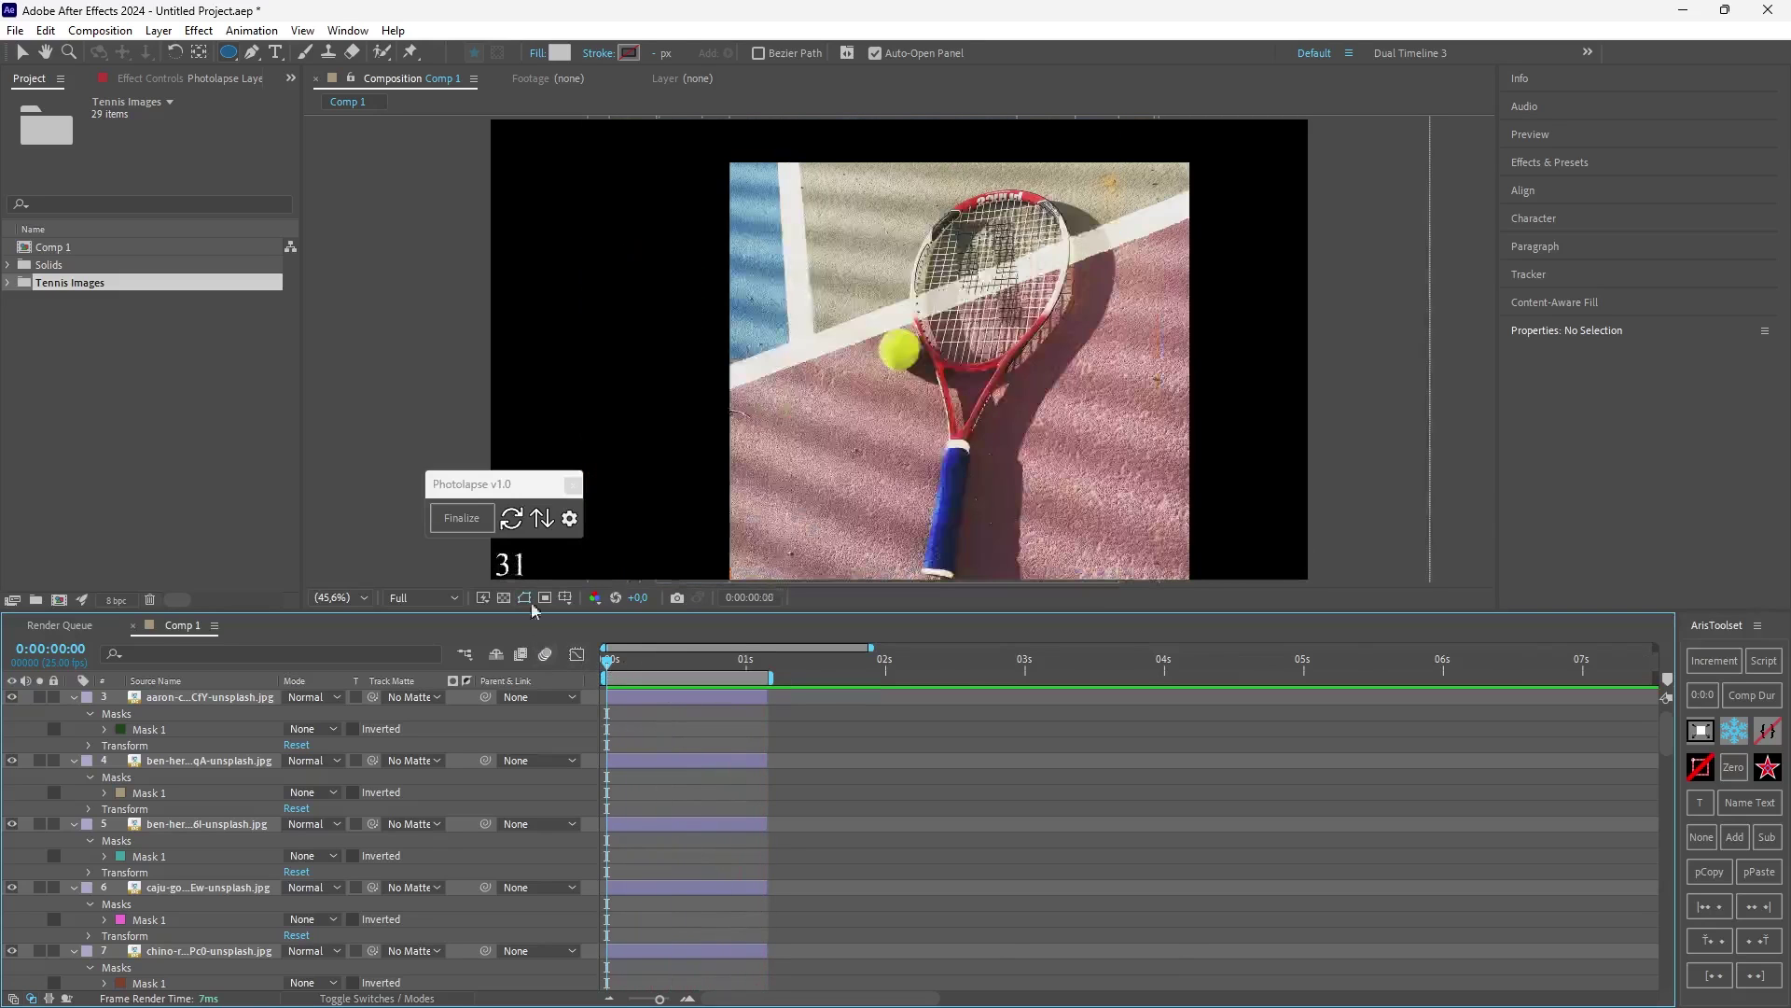
Step: Try a longer duration for each image in the Photolapse settings and preview the slower sequence
{"action": "left_click", "coordinate": [569, 518]}
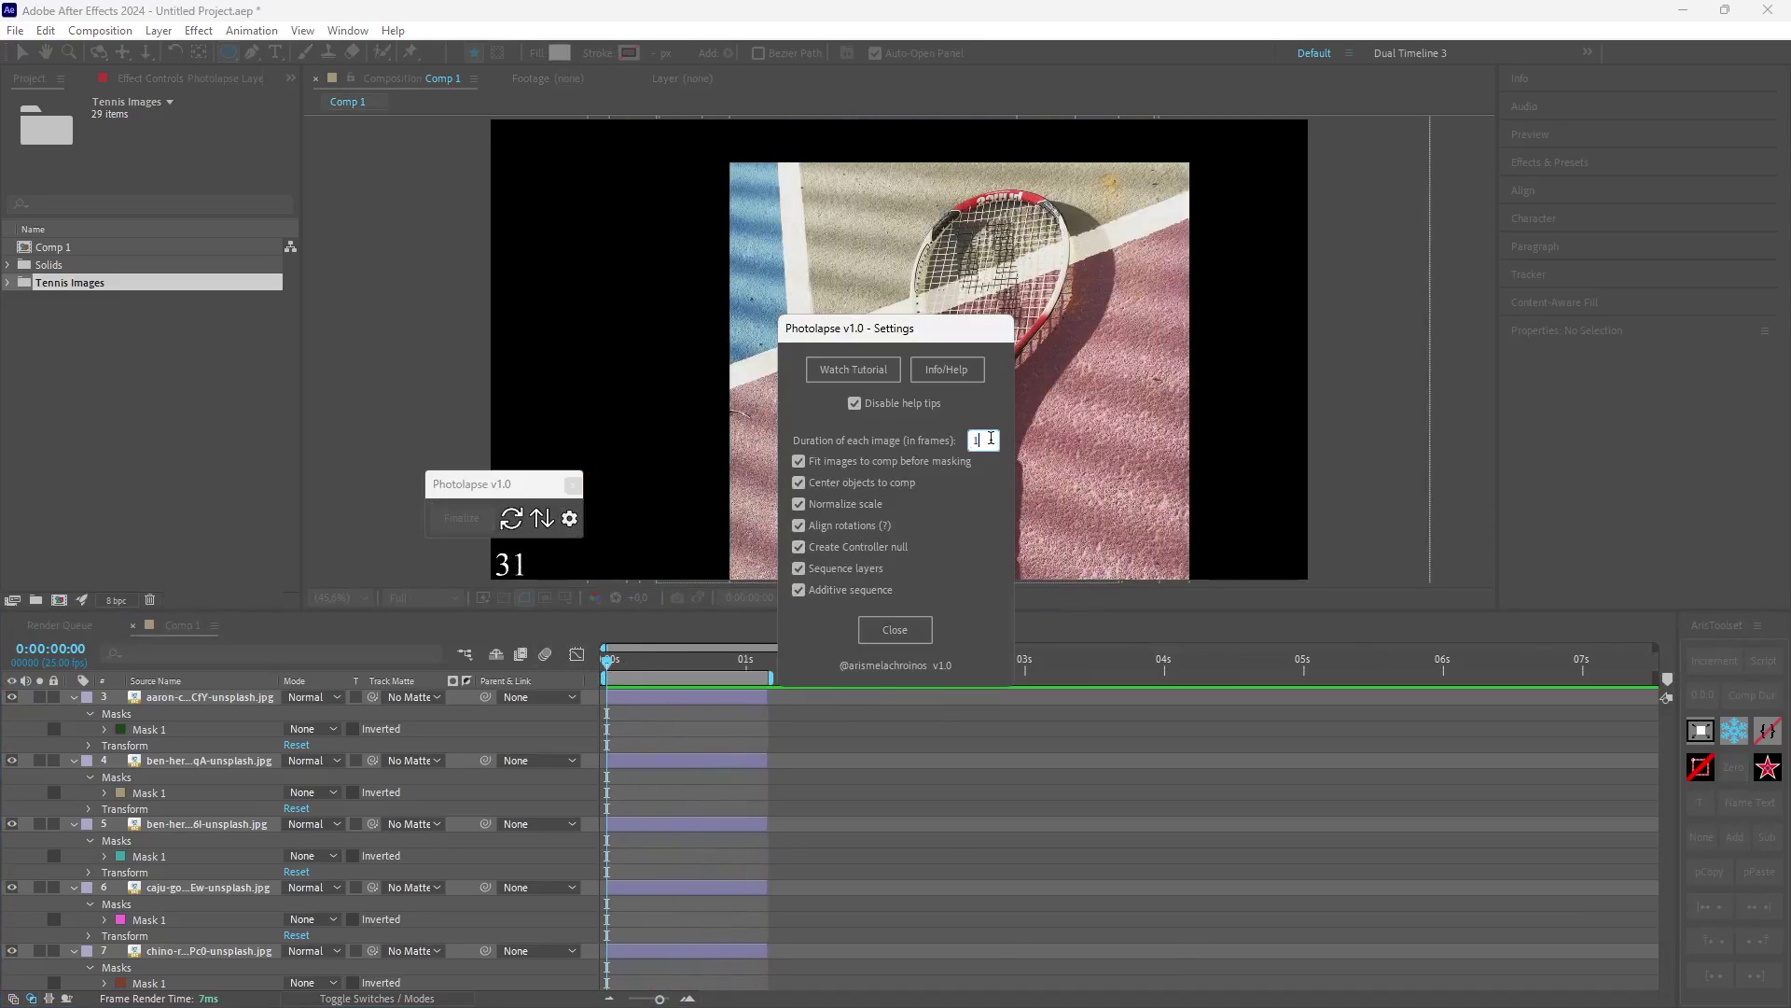
{"action": "left_click", "coordinate": [894, 630]}
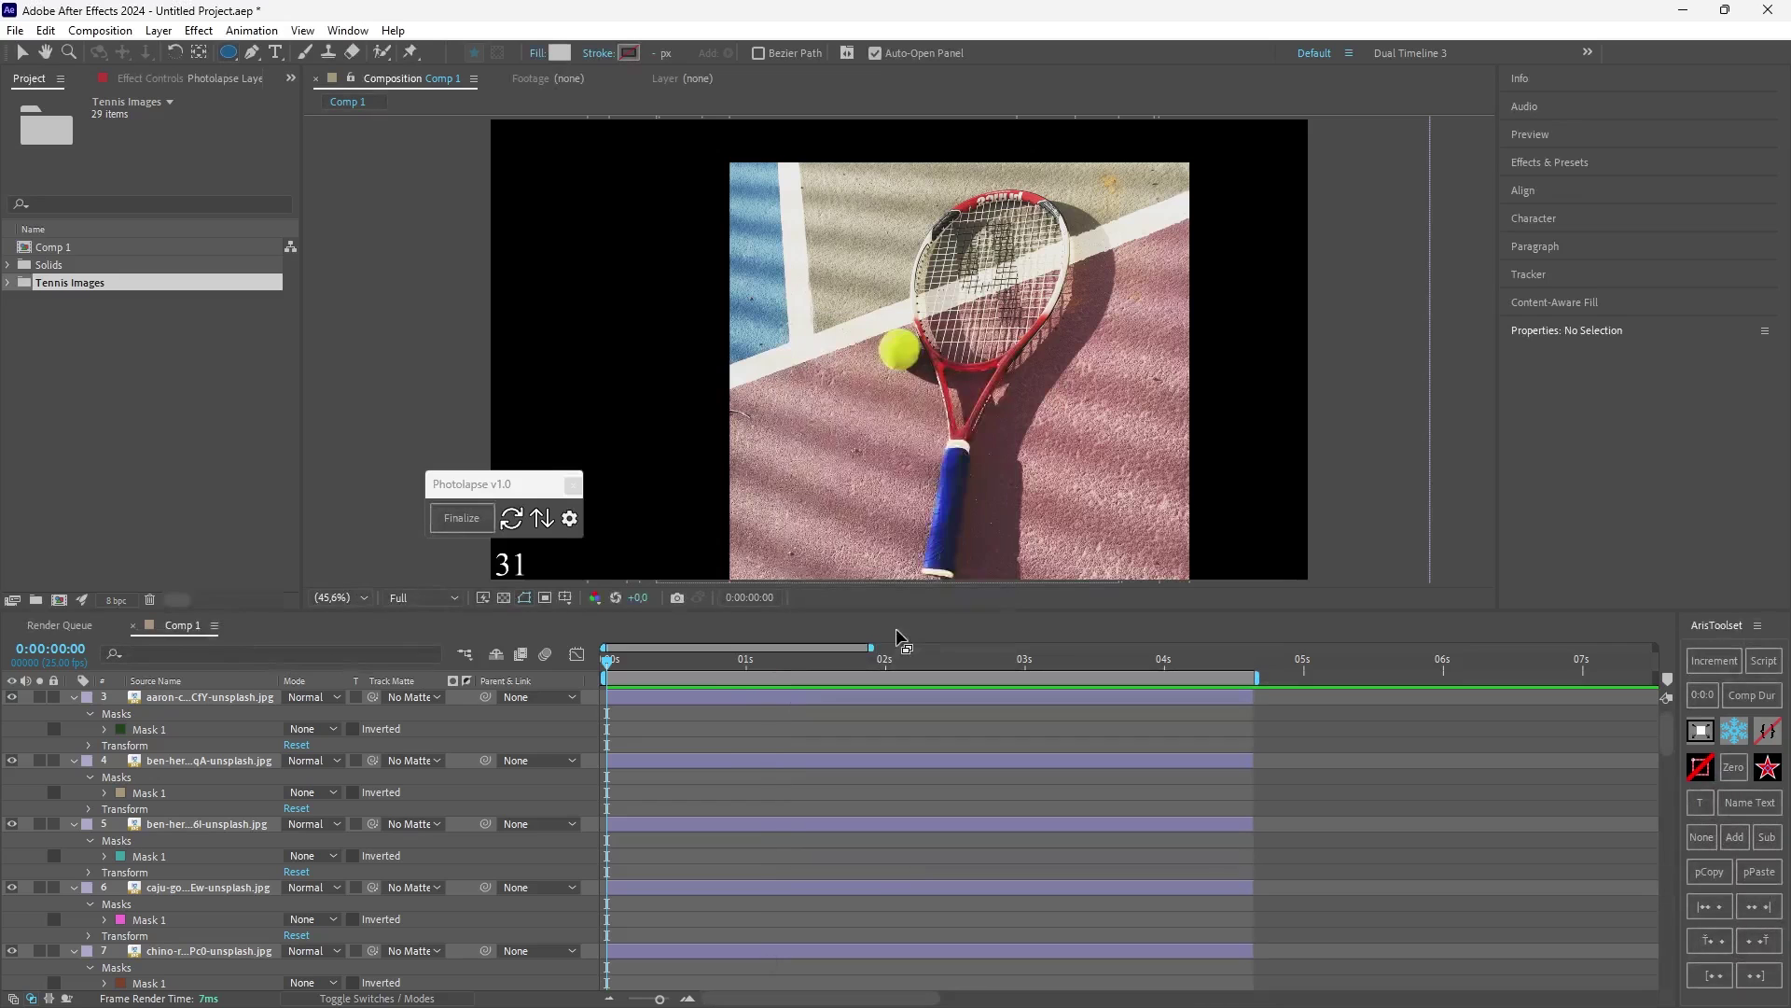
{"action": "key", "text": "space"}
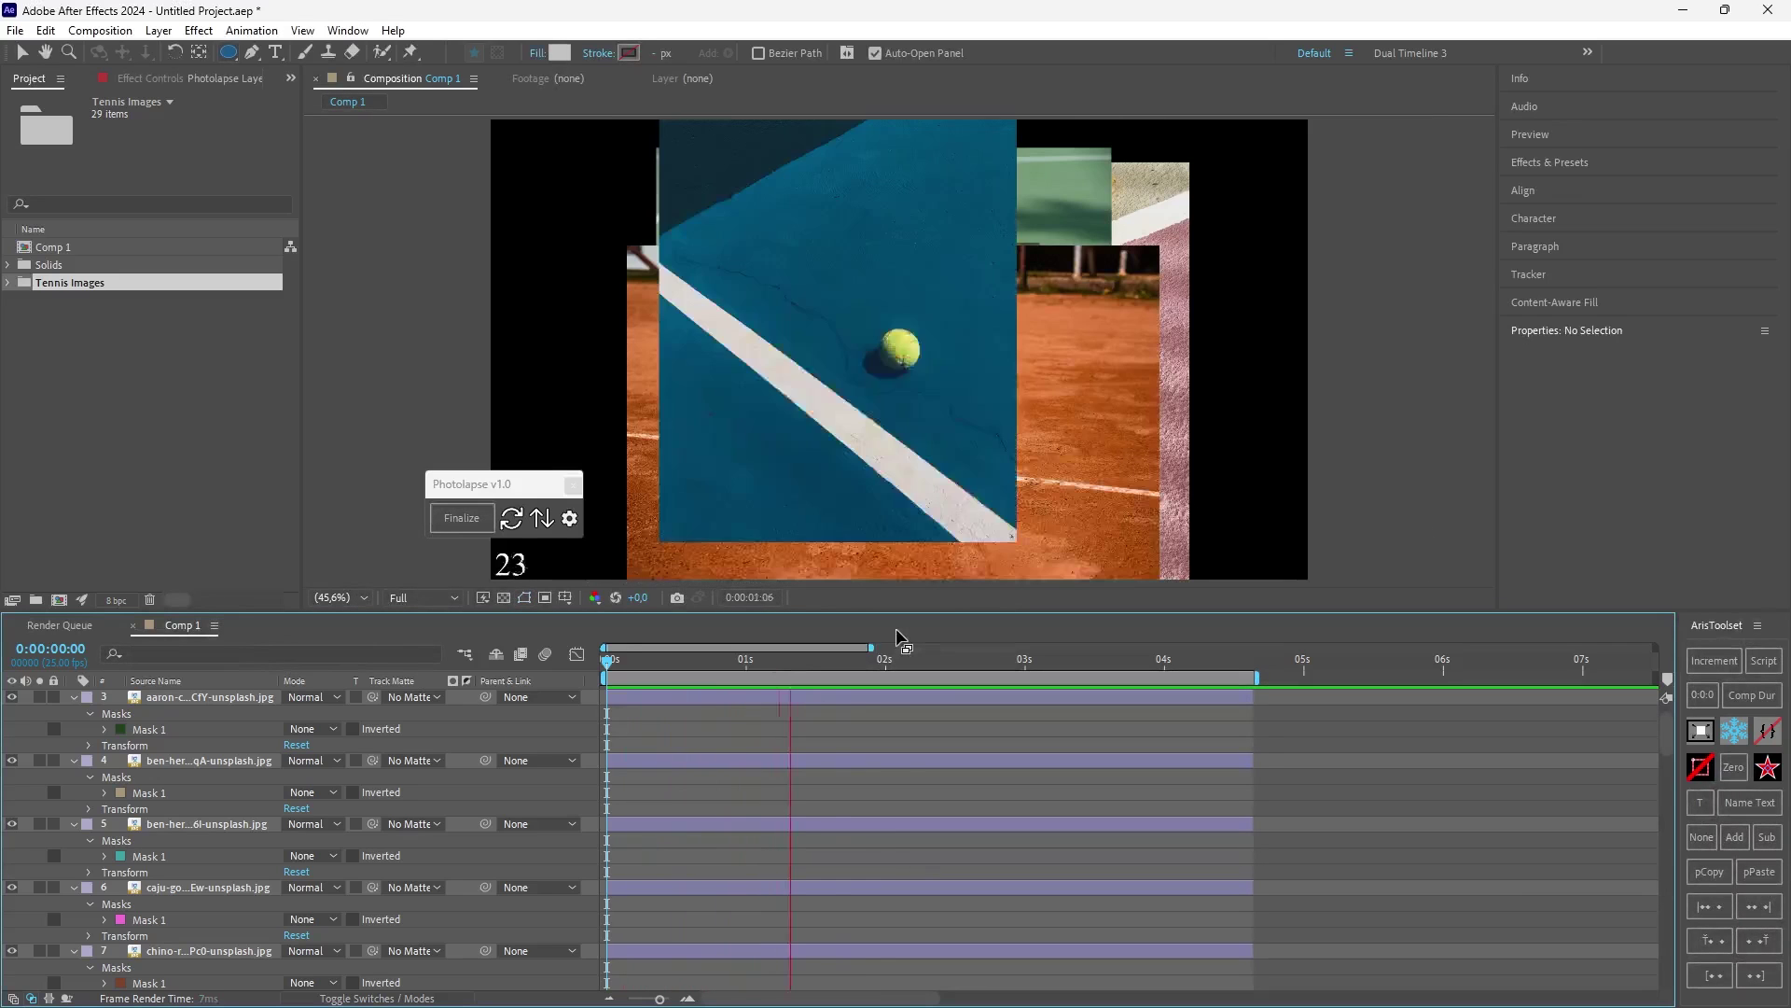
{"action": "key", "text": "space"}
Step: Set the duration of each image to 3 frames, preview the sequence and return the playhead to the start
{"action": "left_click", "coordinate": [569, 518]}
{"action": "left_click", "coordinate": [990, 441]}
{"action": "type", "text": "3"}
{"action": "left_click", "coordinate": [889, 628]}
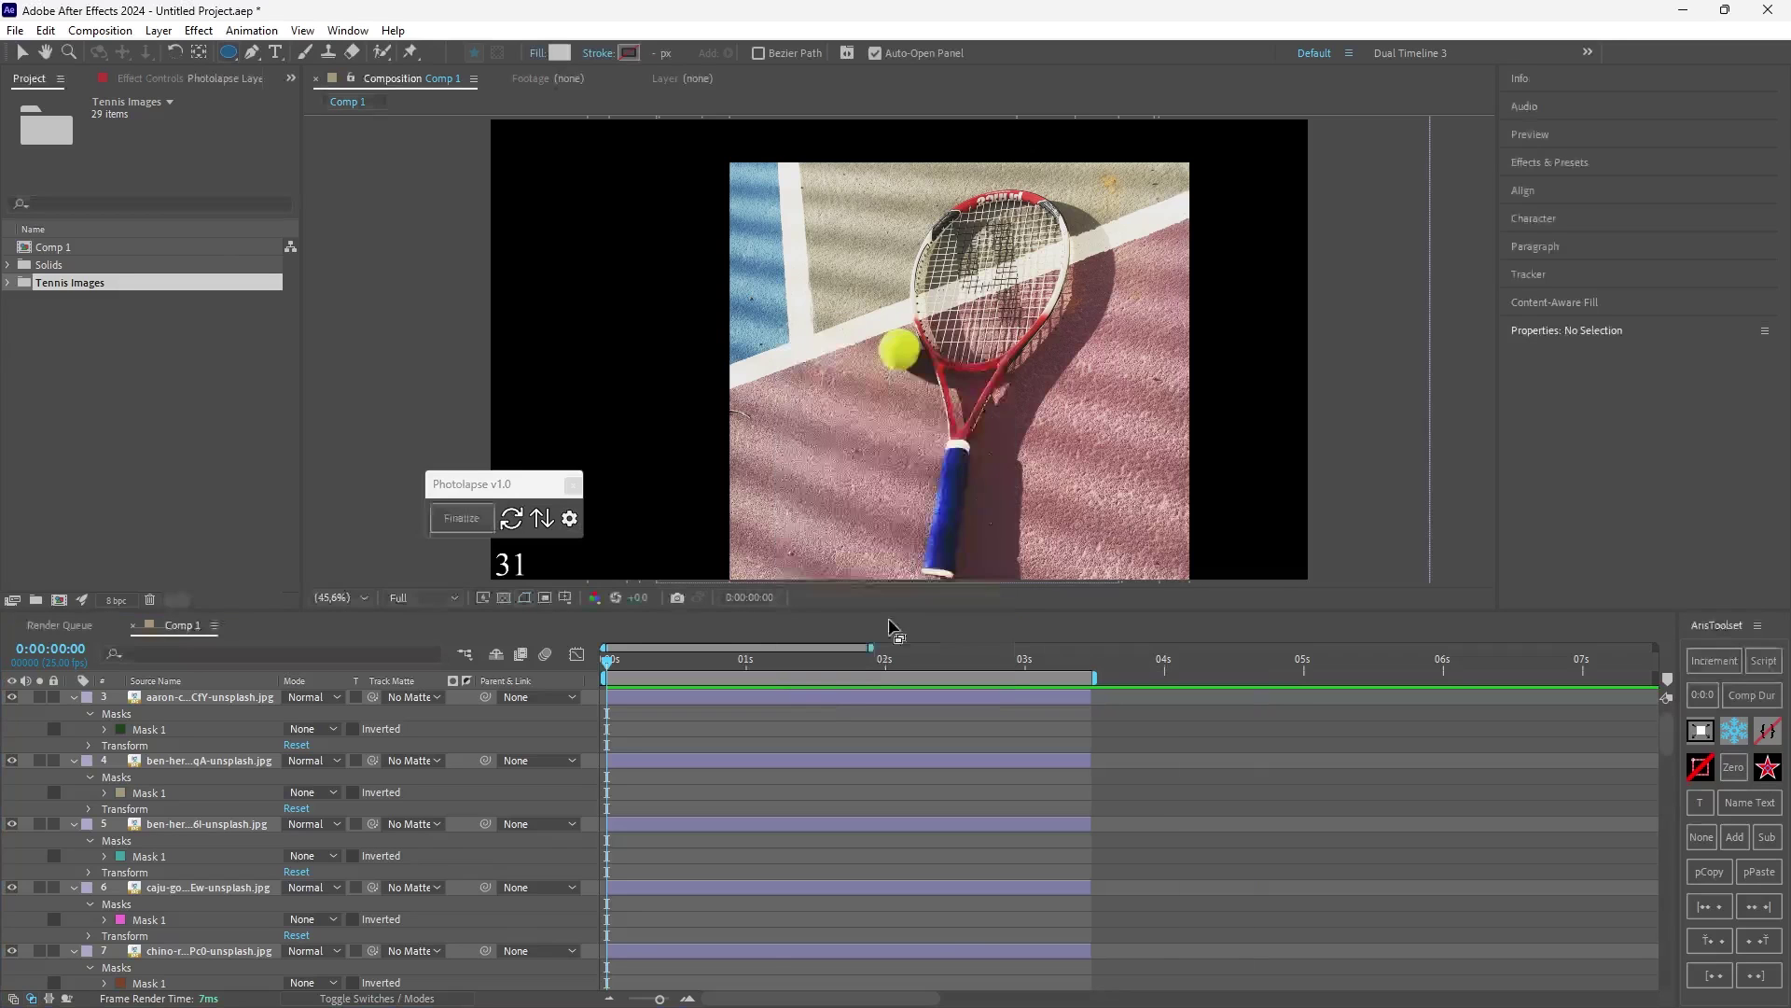
{"action": "key", "text": "space"}
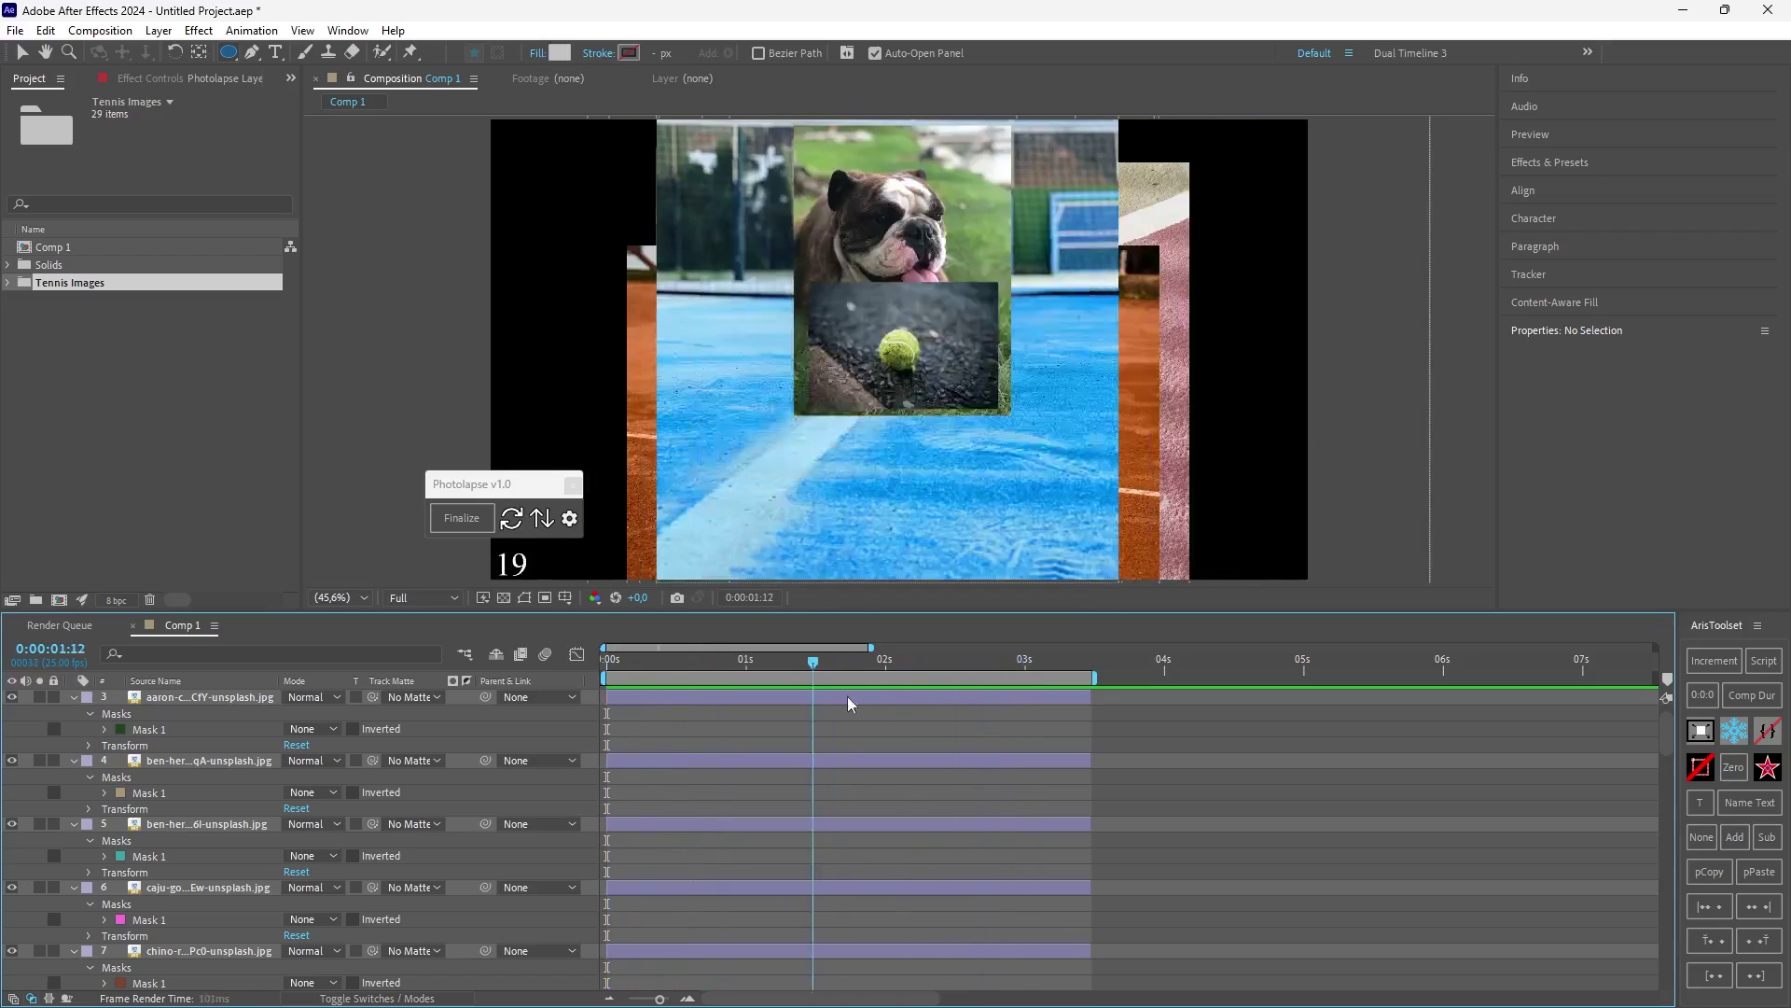
{"action": "left_click_drag", "start_coordinate": [724, 735], "coordinate": [555, 773]}
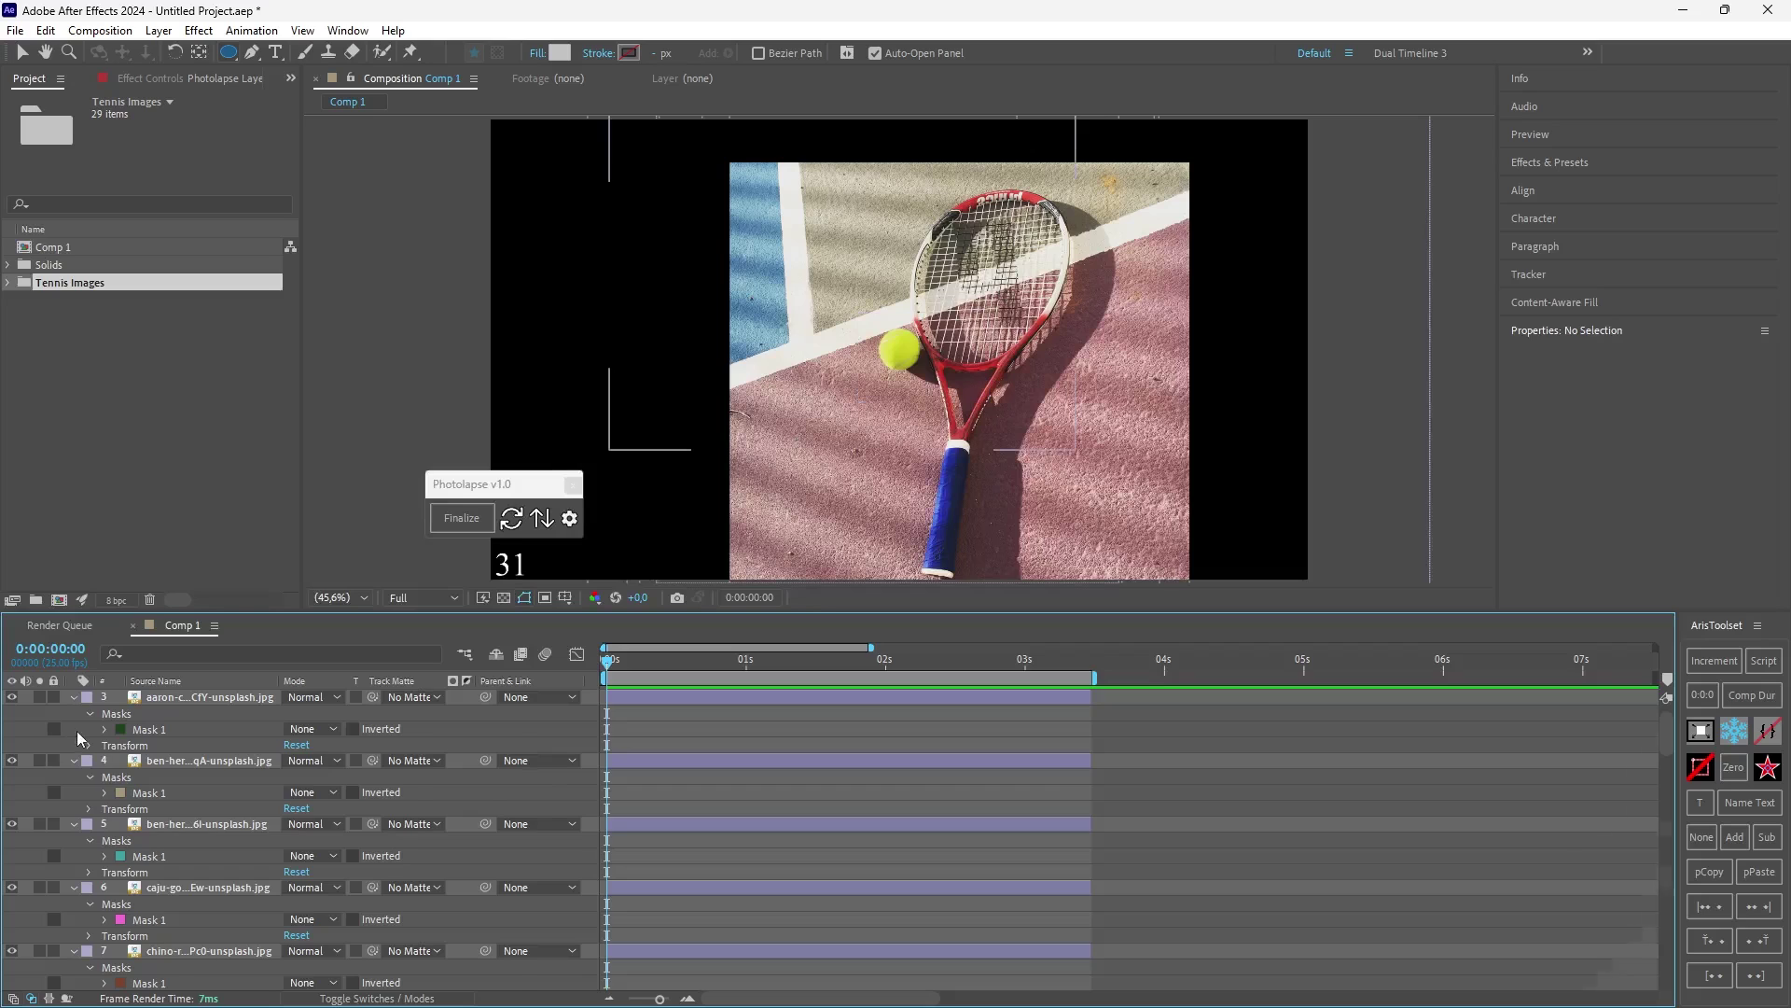
Step: Collapse the layers, select all 29 image layers between Photolapse Start and Photolapse End, and reverse their order
{"action": "key", "text": "ctrl+grave"}
{"action": "scroll", "coordinate": [154, 706], "scroll_direction": "up", "scroll_amount": 1}
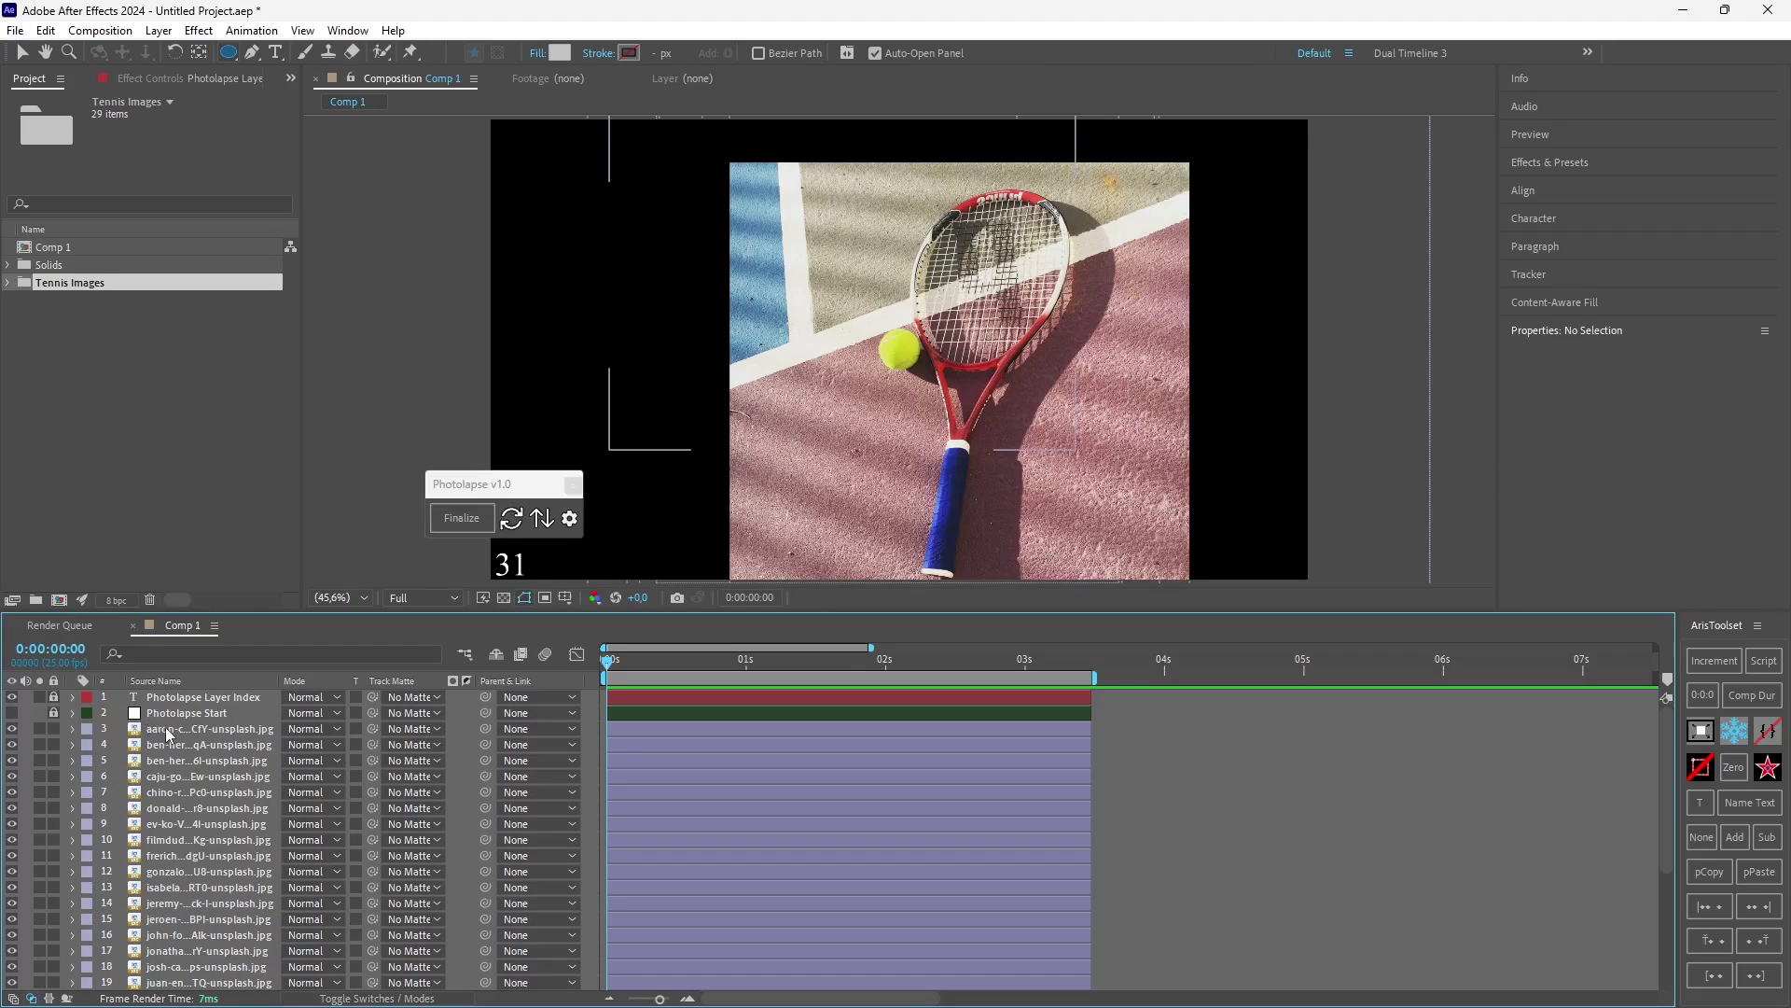
{"action": "left_click", "coordinate": [166, 726]}
{"action": "scroll", "coordinate": [198, 821], "scroll_direction": "down", "scroll_amount": 5}
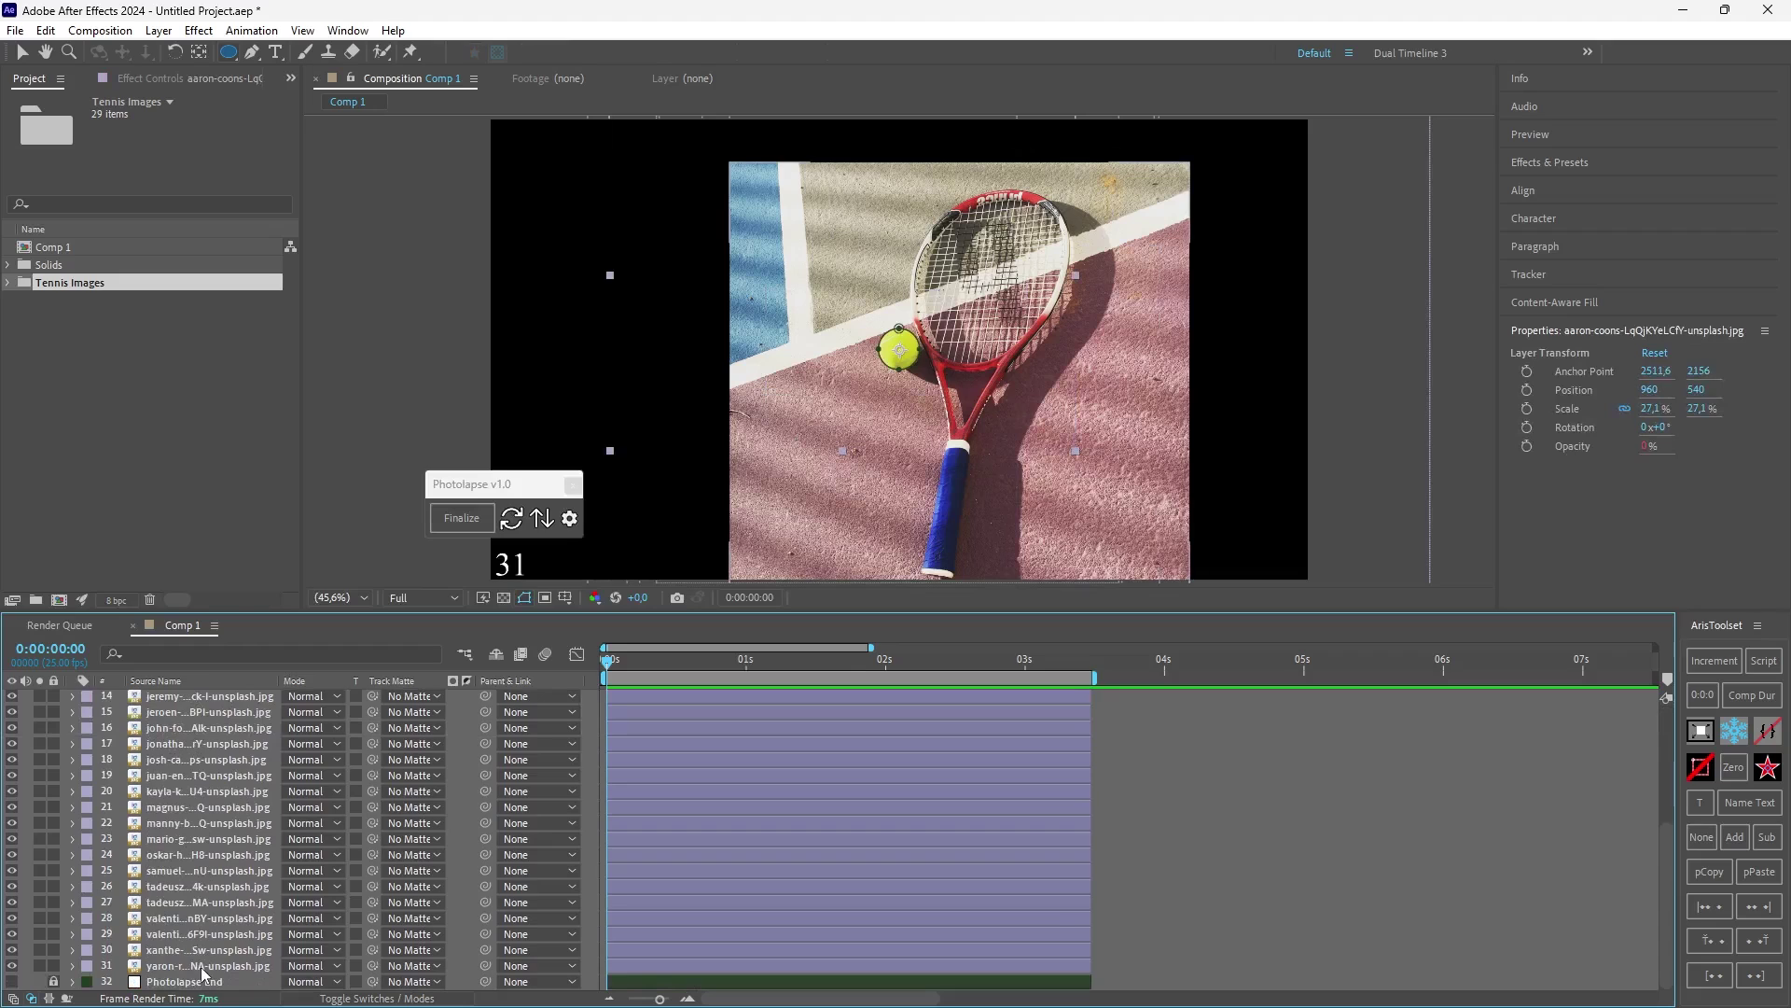
{"action": "key", "text": "ctrl+a"}
{"action": "scroll", "coordinate": [174, 734], "scroll_direction": "up", "scroll_amount": 5}
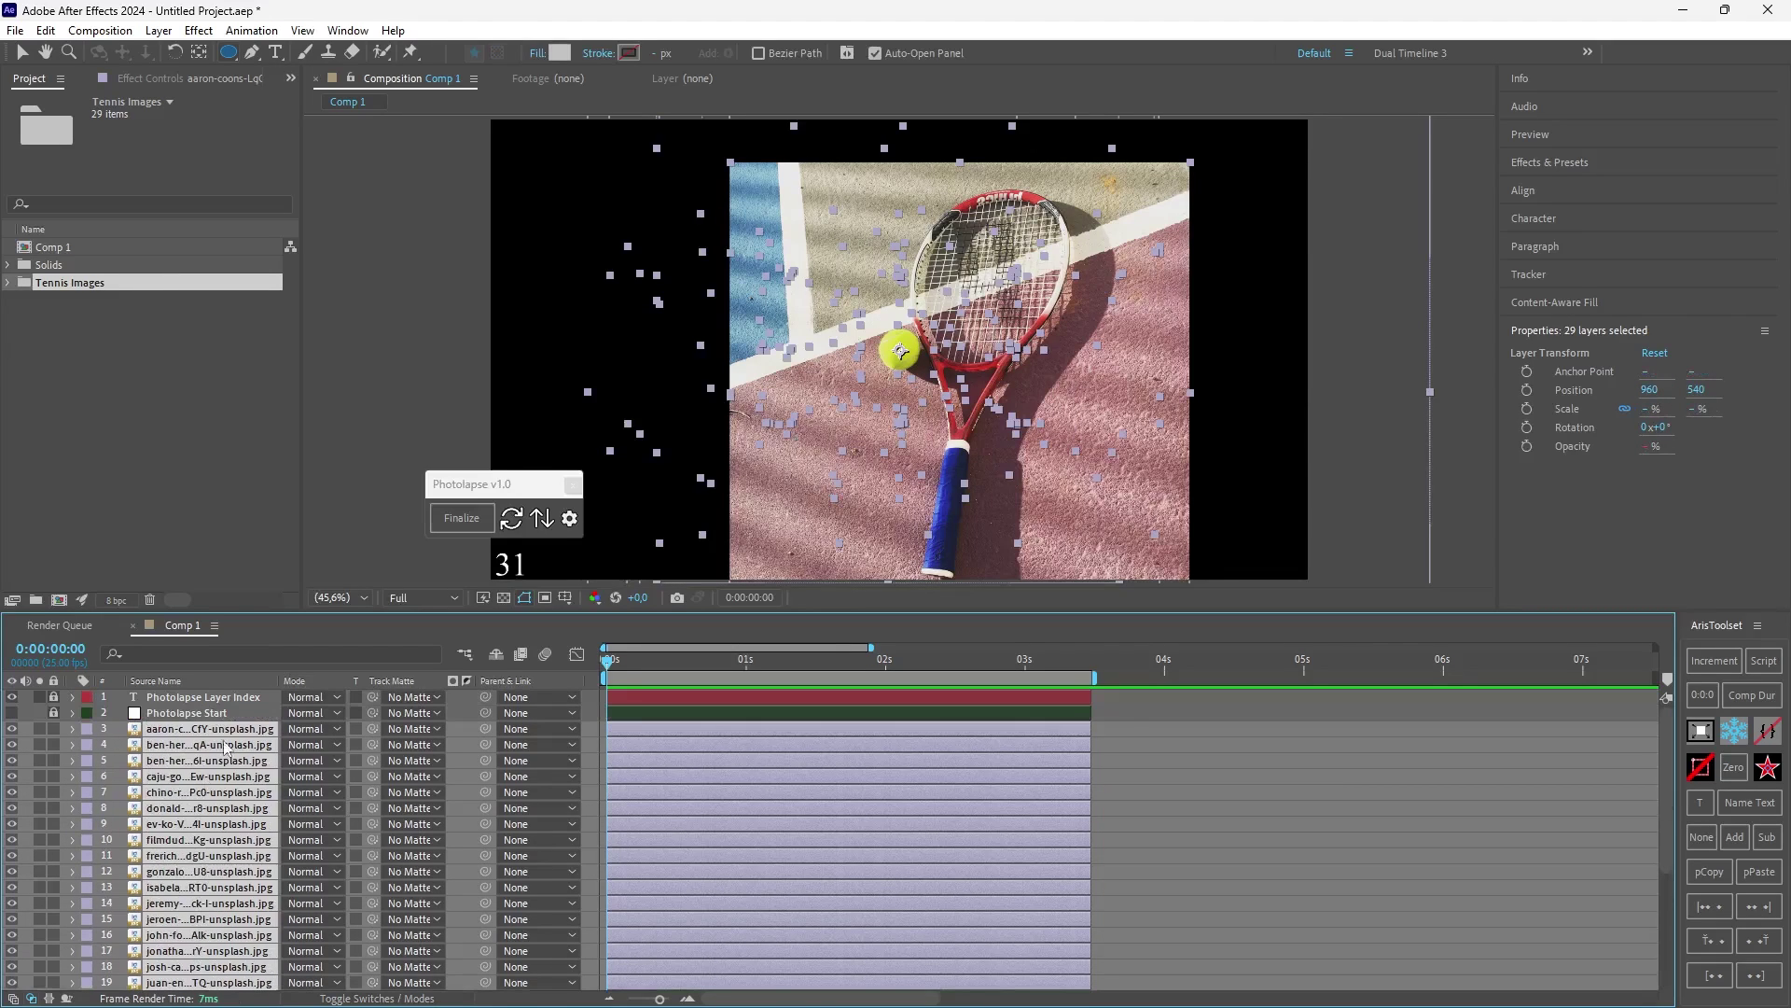
{"action": "left_click", "coordinate": [542, 519]}
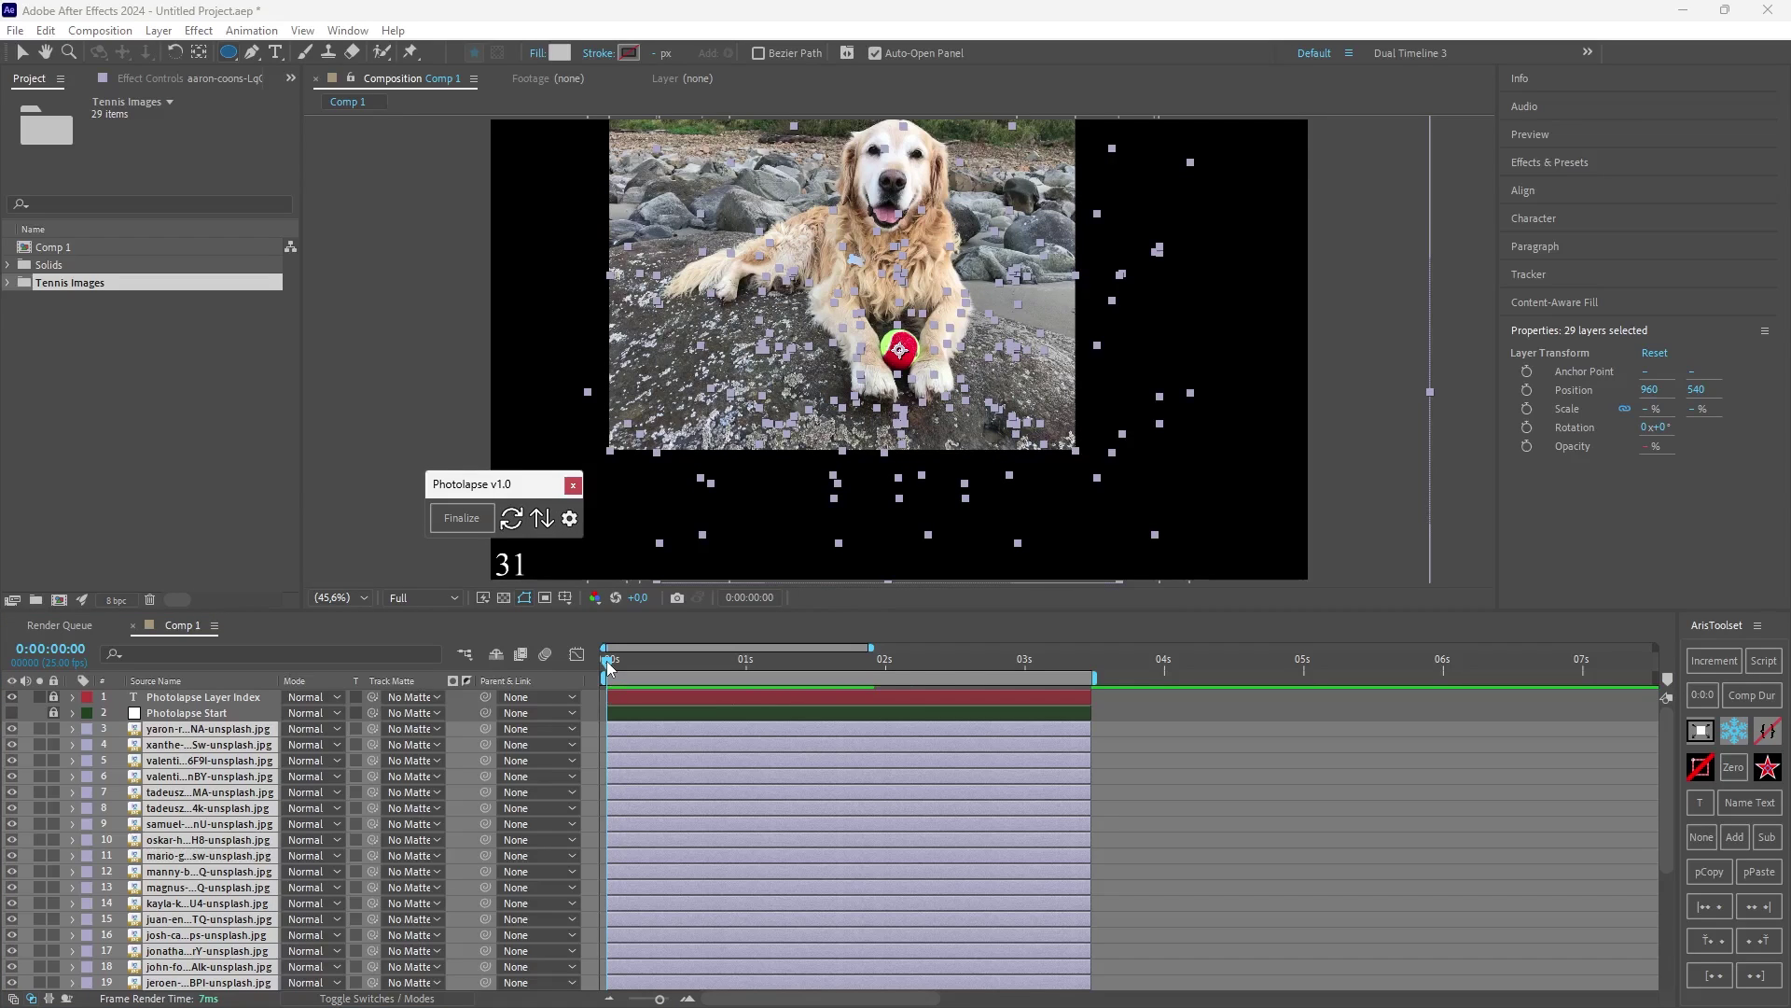
Step: Preview the reversed image sequence and scrub through part of it
{"action": "key", "text": "space"}
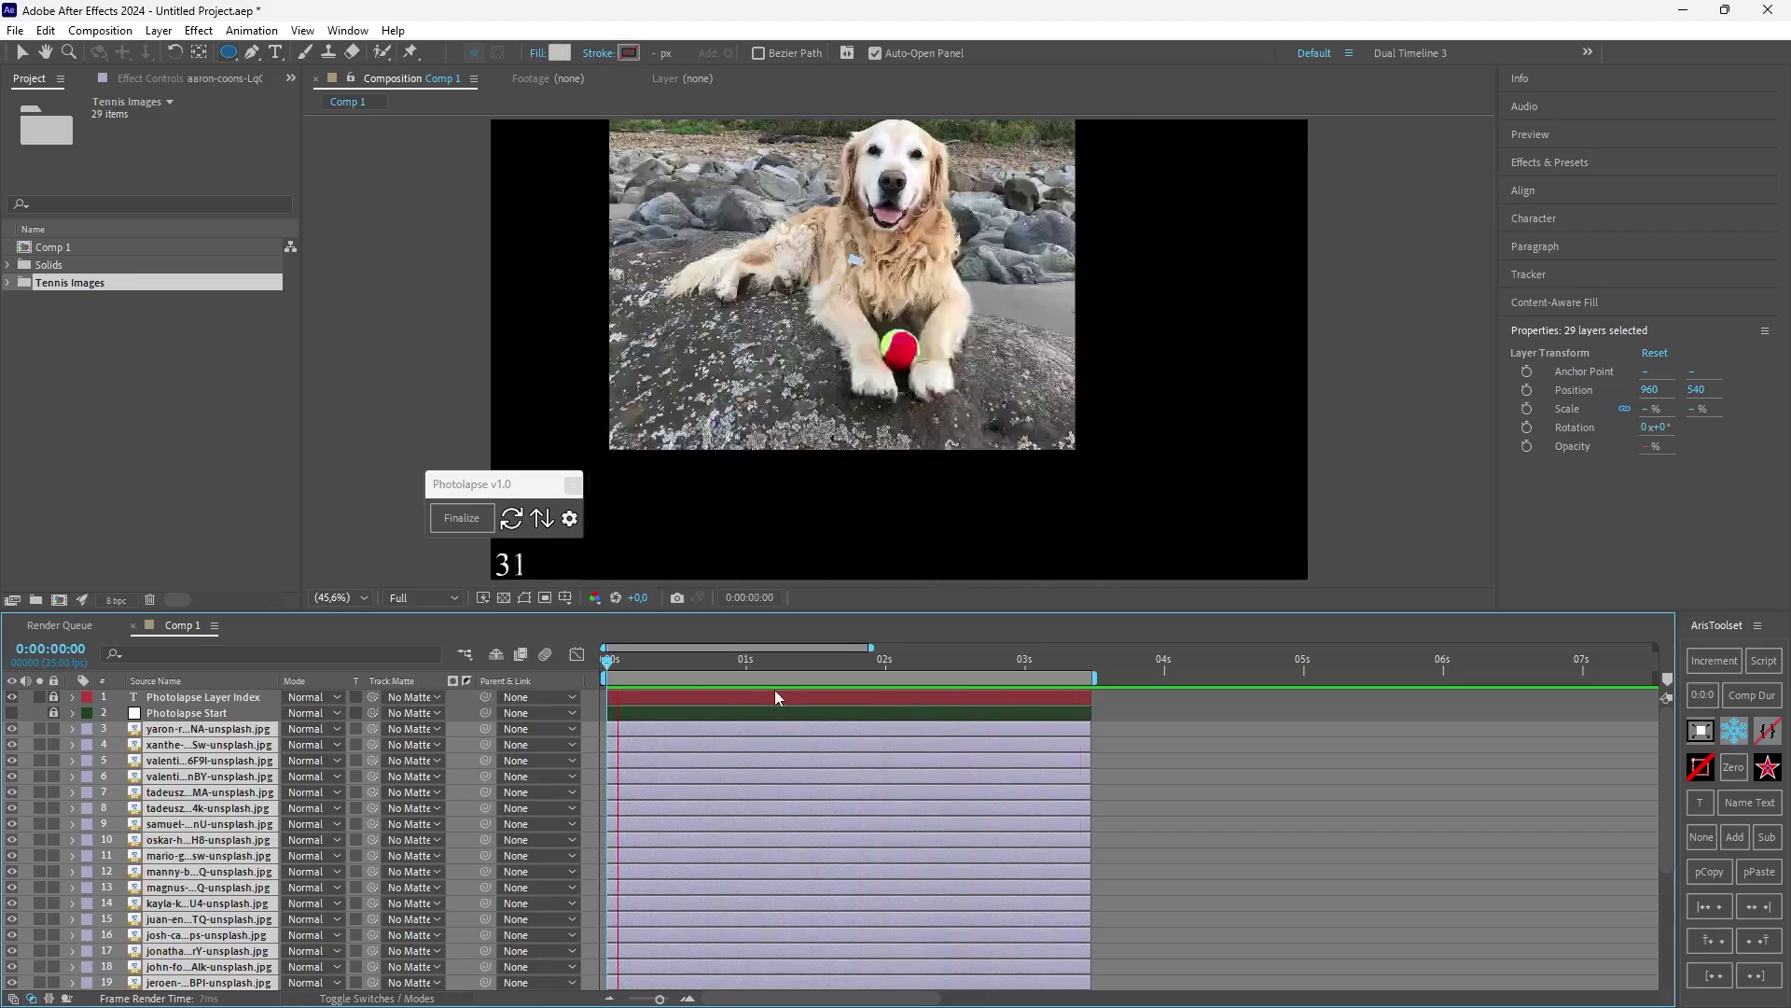
{"action": "key", "text": "space"}
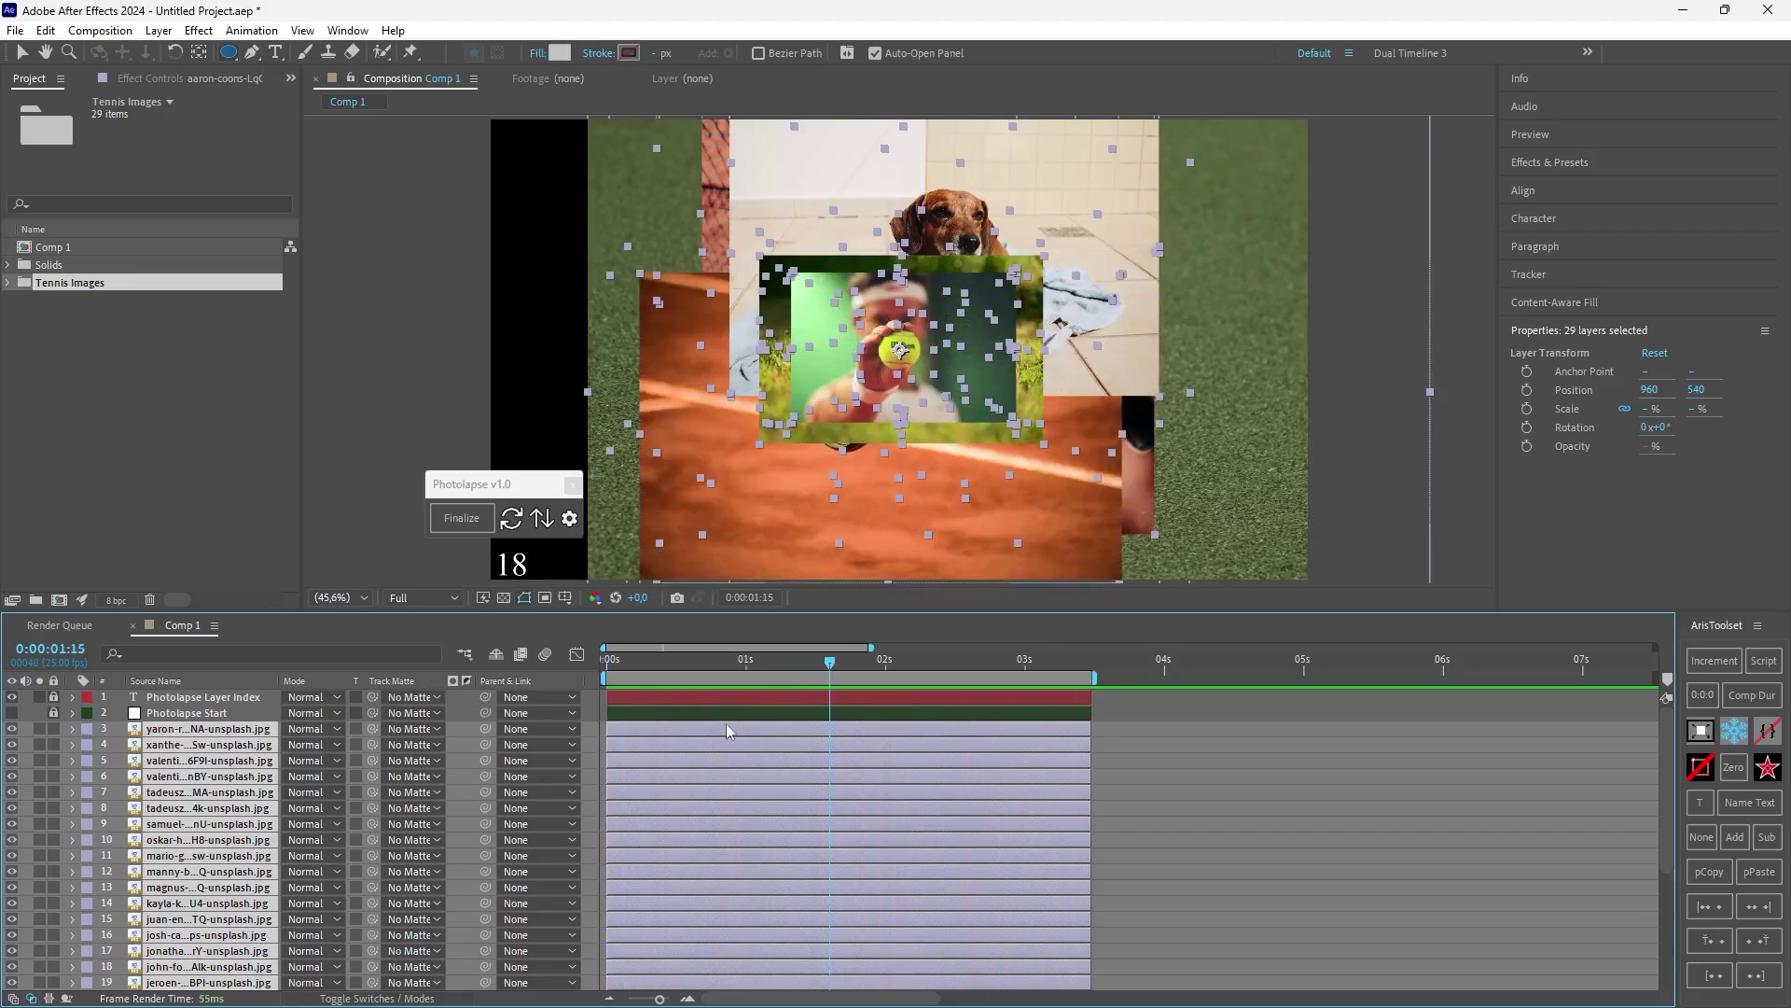
{"action": "left_click_drag", "start_coordinate": [705, 735], "coordinate": [780, 721]}
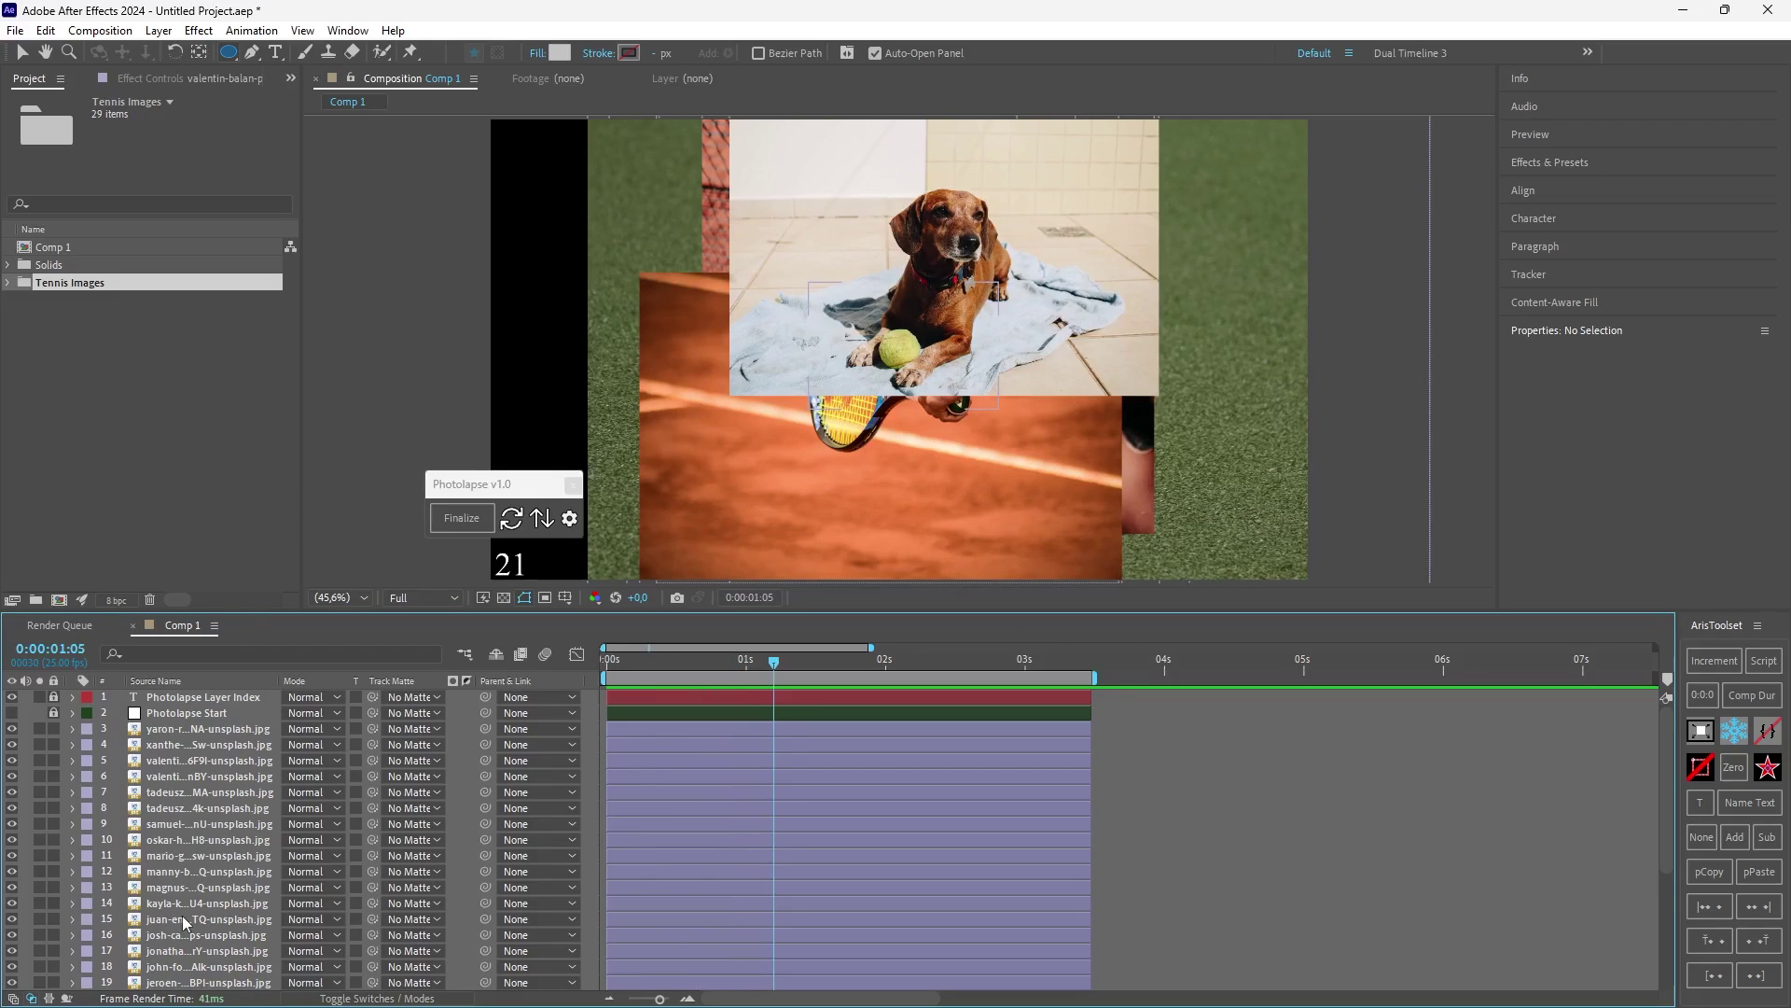
Step: Go to 0:00:01:02 and move the image on layer 22 down one place in the layer stack
{"action": "left_click", "coordinate": [763, 668]}
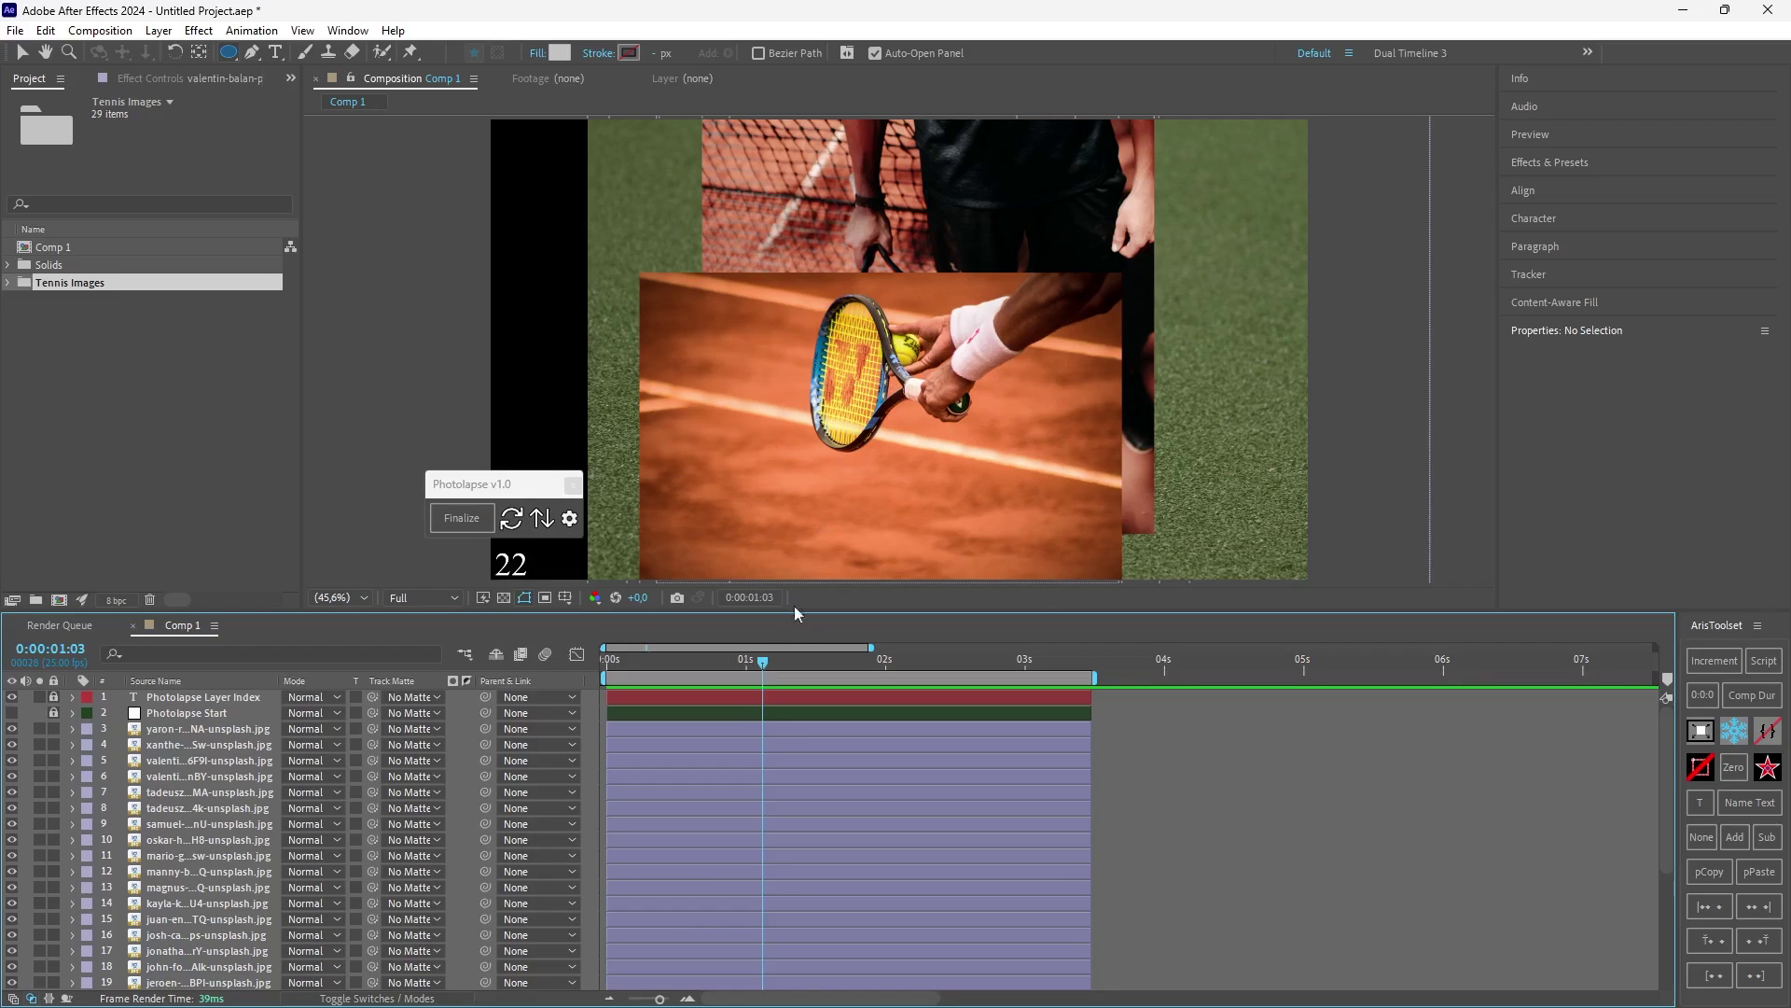
{"action": "left_click_drag", "start_coordinate": [763, 664], "coordinate": [759, 664]}
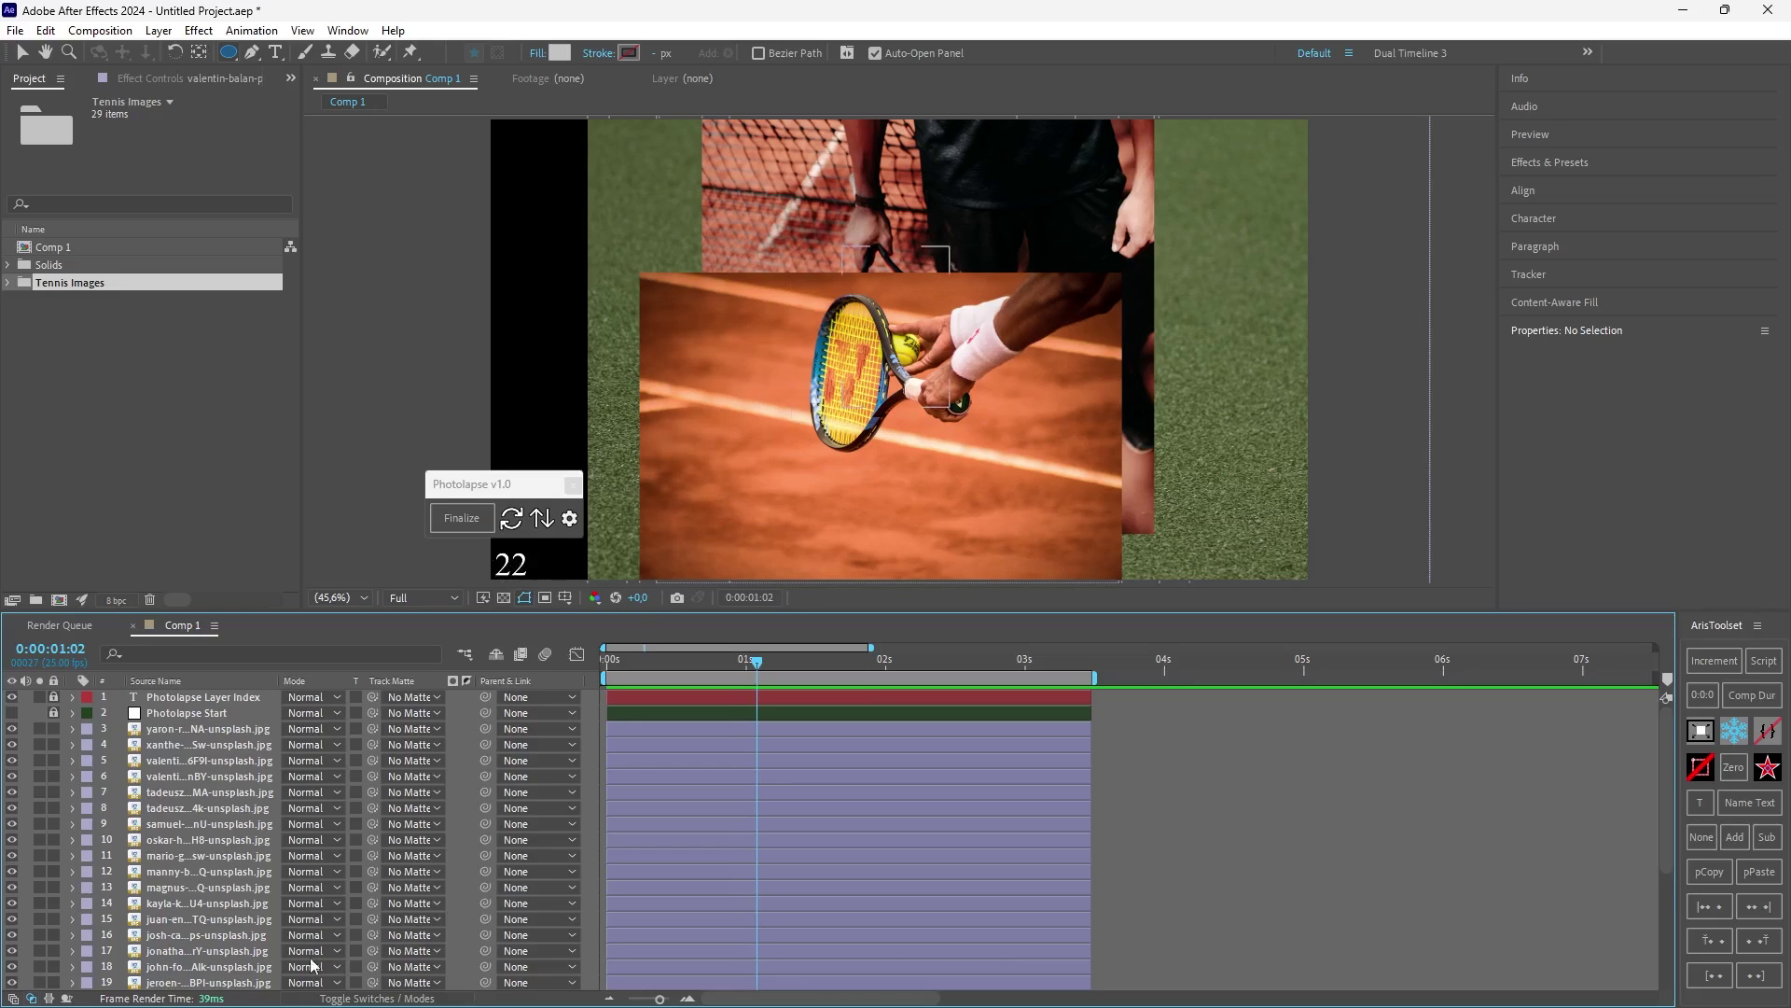
{"action": "scroll", "coordinate": [197, 932], "scroll_direction": "down", "scroll_amount": 3}
{"action": "left_click", "coordinate": [171, 937]}
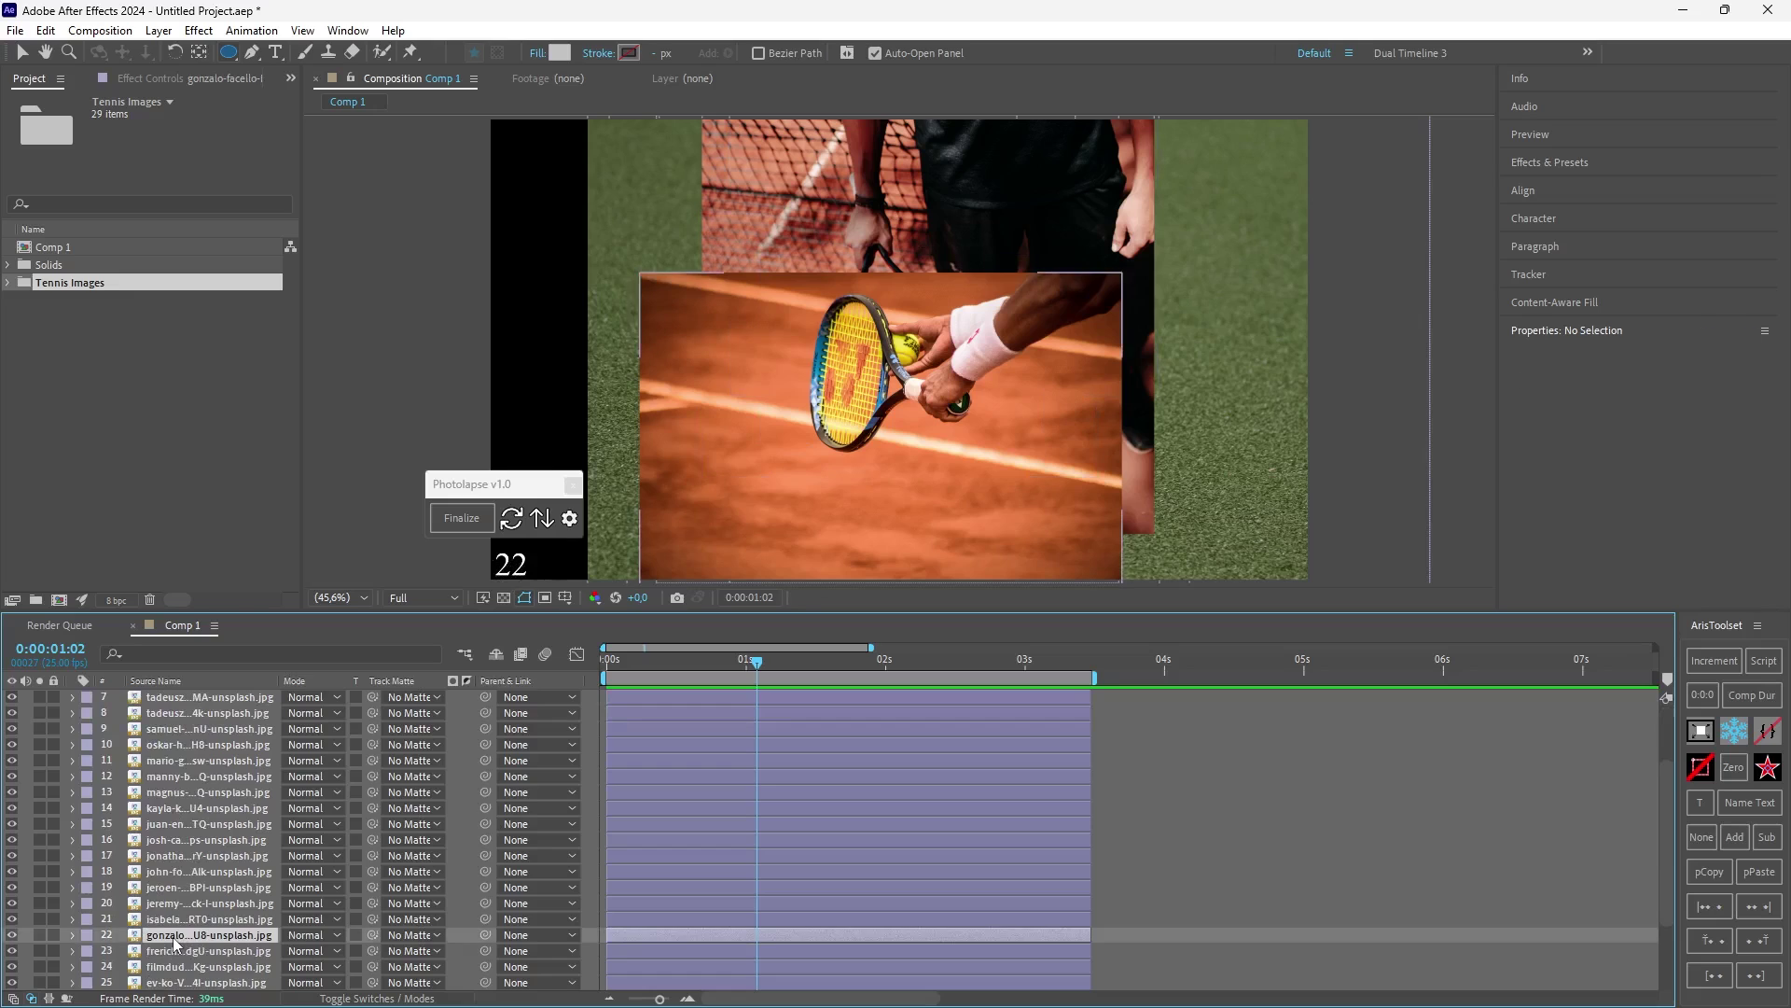
{"action": "left_click_drag", "start_coordinate": [184, 937], "coordinate": [186, 966]}
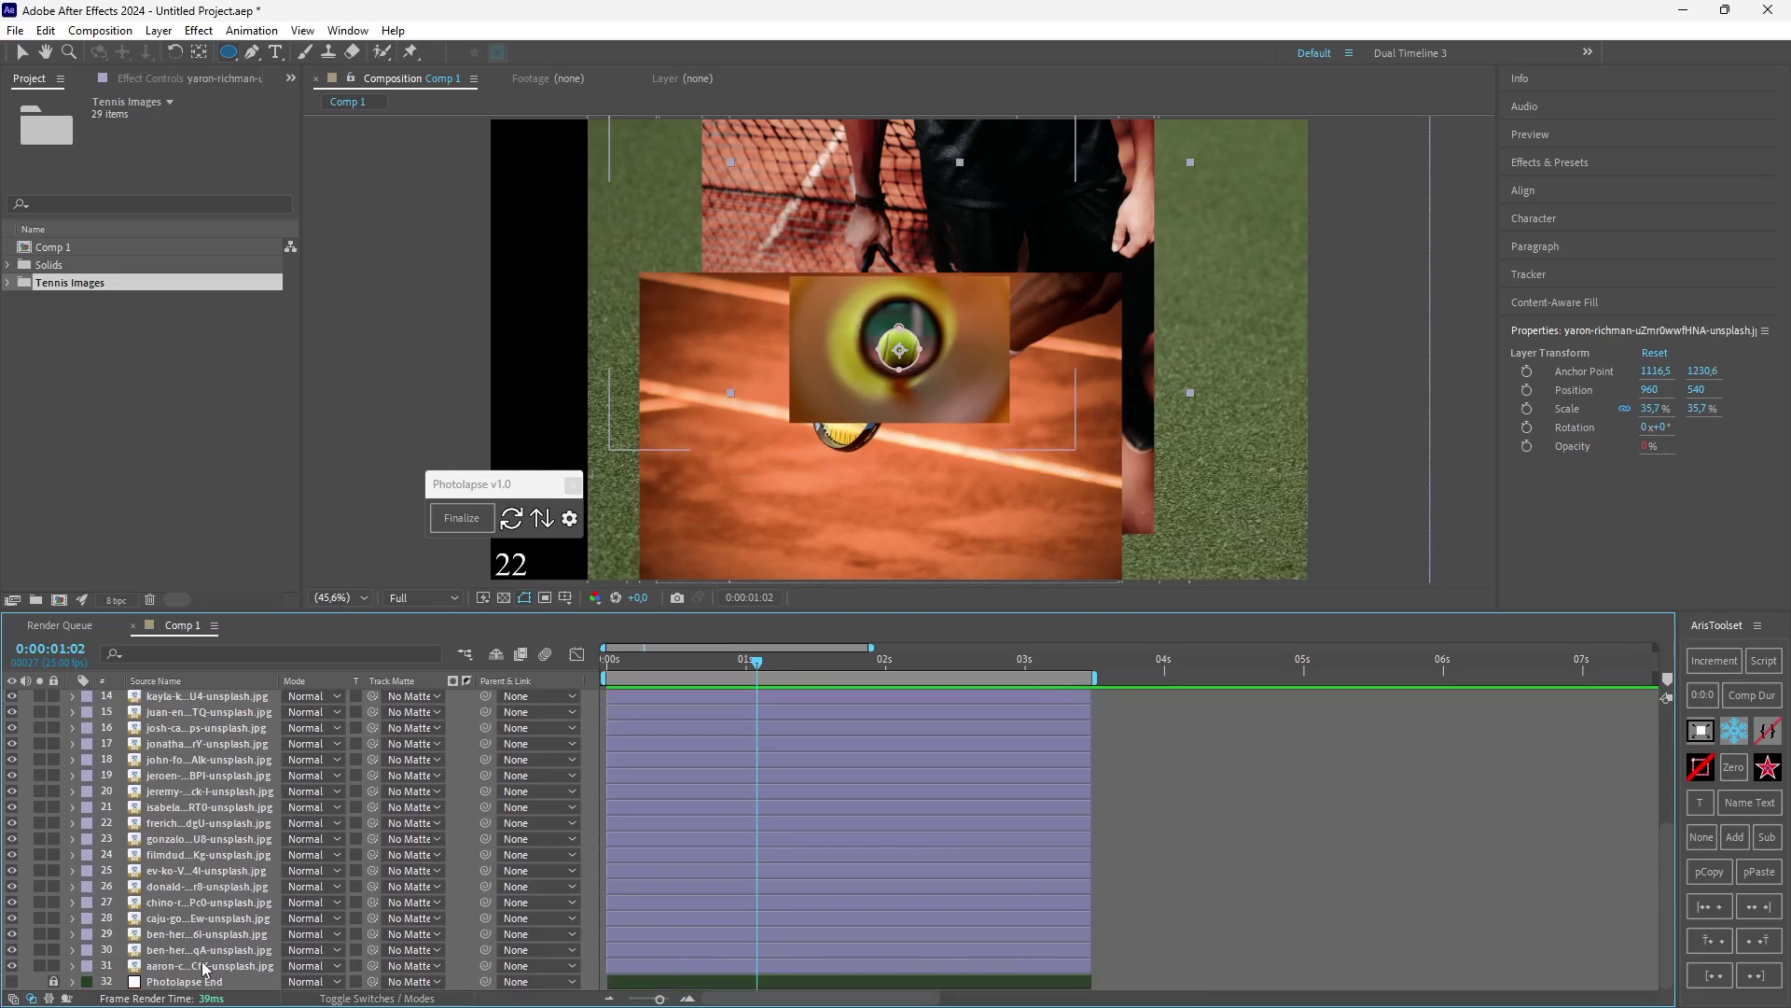
Step: Examine the bottom and top image layers in the stack, and move the playhead to 0:00:02:05
{"action": "left_click", "coordinate": [221, 967]}
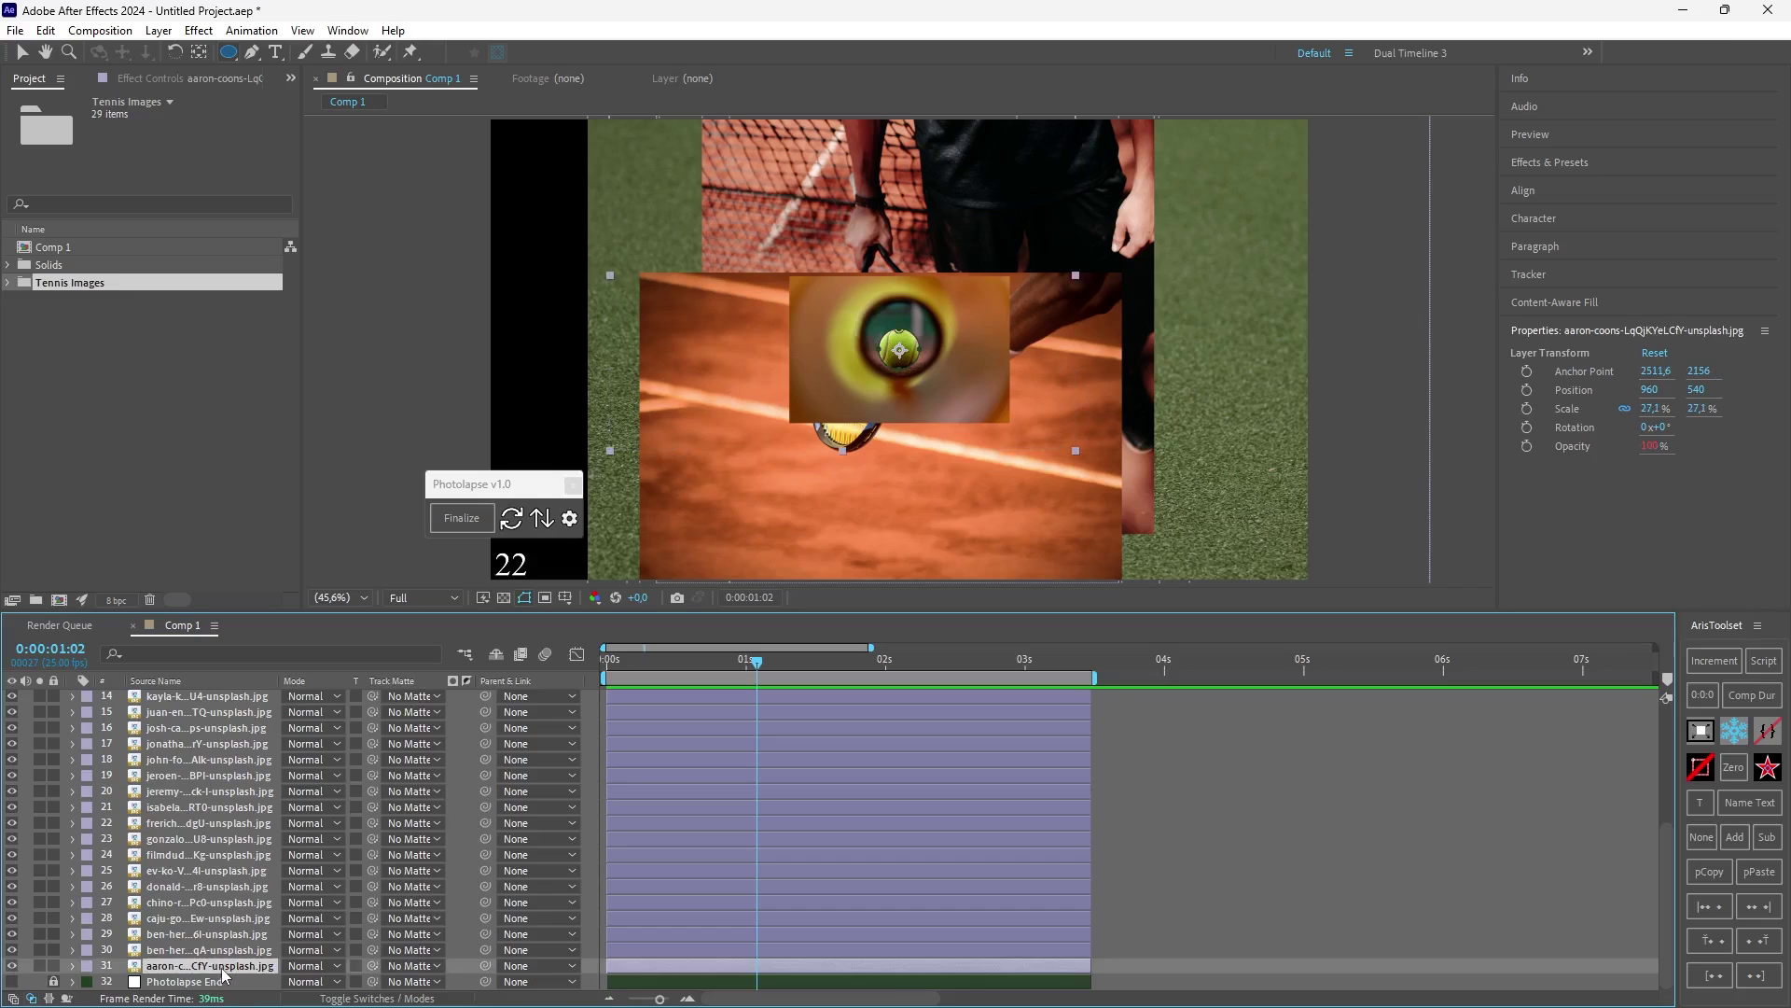
{"action": "scroll", "coordinate": [225, 839], "scroll_direction": "up", "scroll_amount": 5}
{"action": "scroll", "coordinate": [231, 821], "scroll_direction": "down", "scroll_amount": 5}
{"action": "scroll", "coordinate": [177, 975], "scroll_direction": "up", "scroll_amount": 5}
{"action": "left_click", "coordinate": [176, 729]}
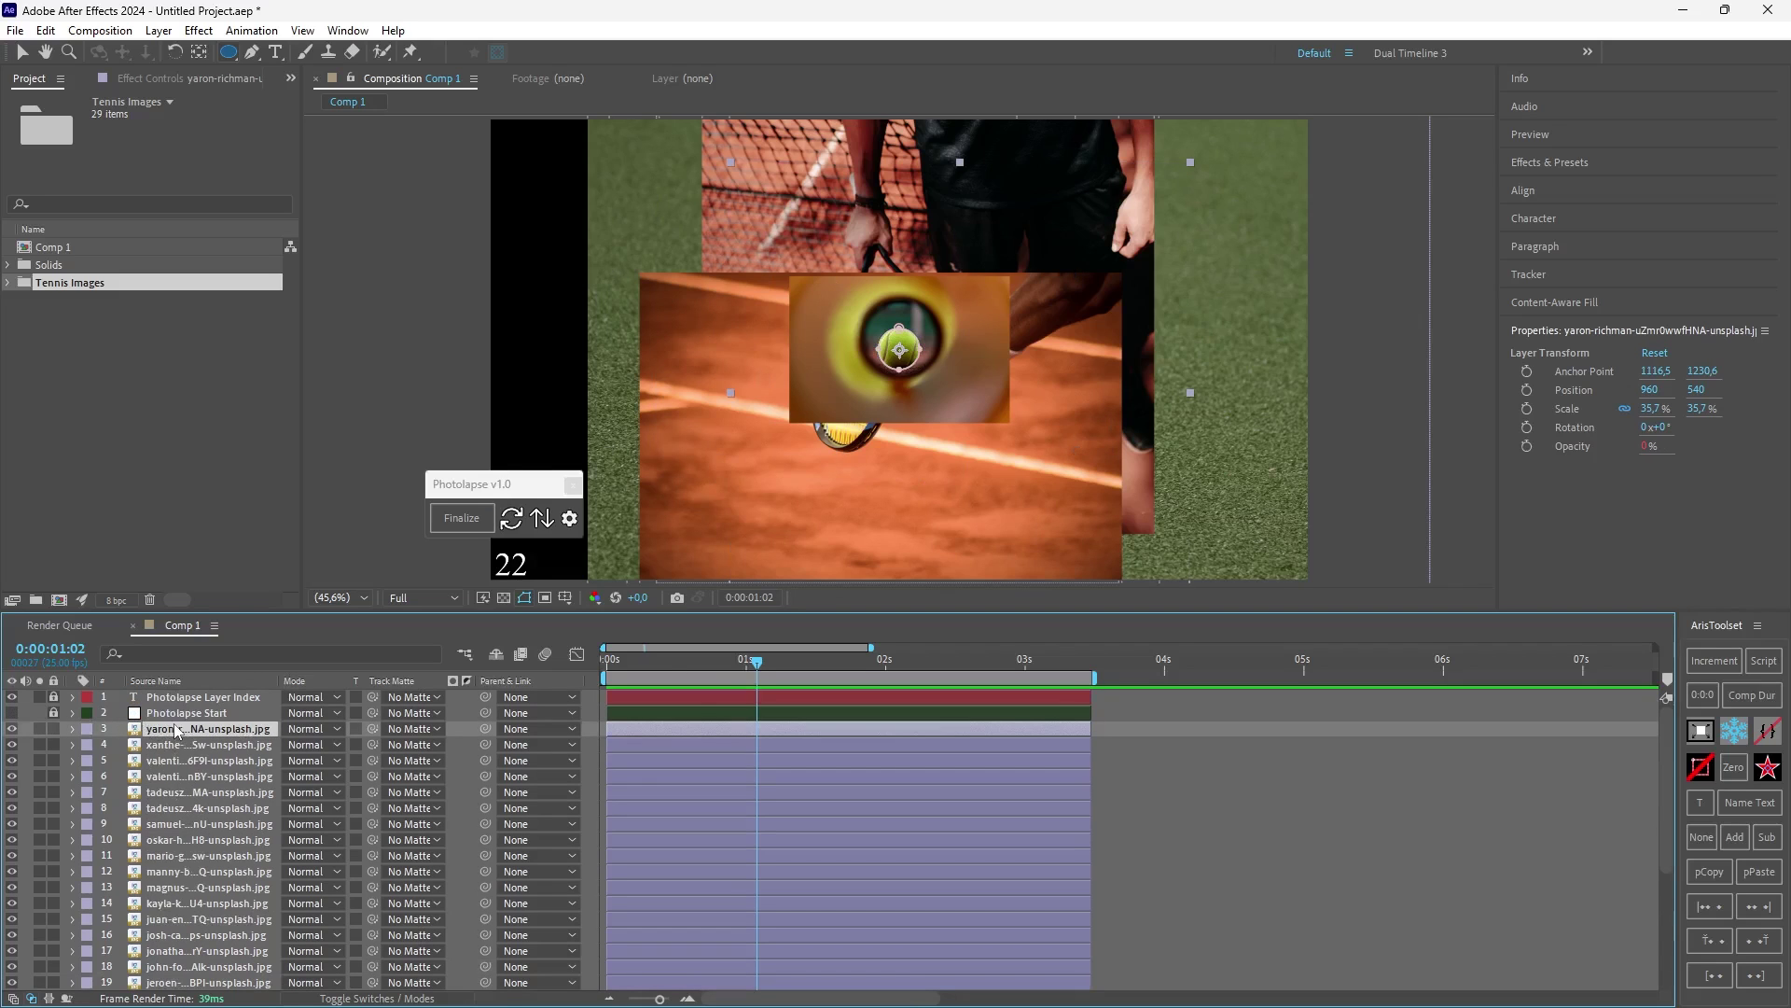
{"action": "left_click_drag", "start_coordinate": [757, 669], "coordinate": [914, 670]}
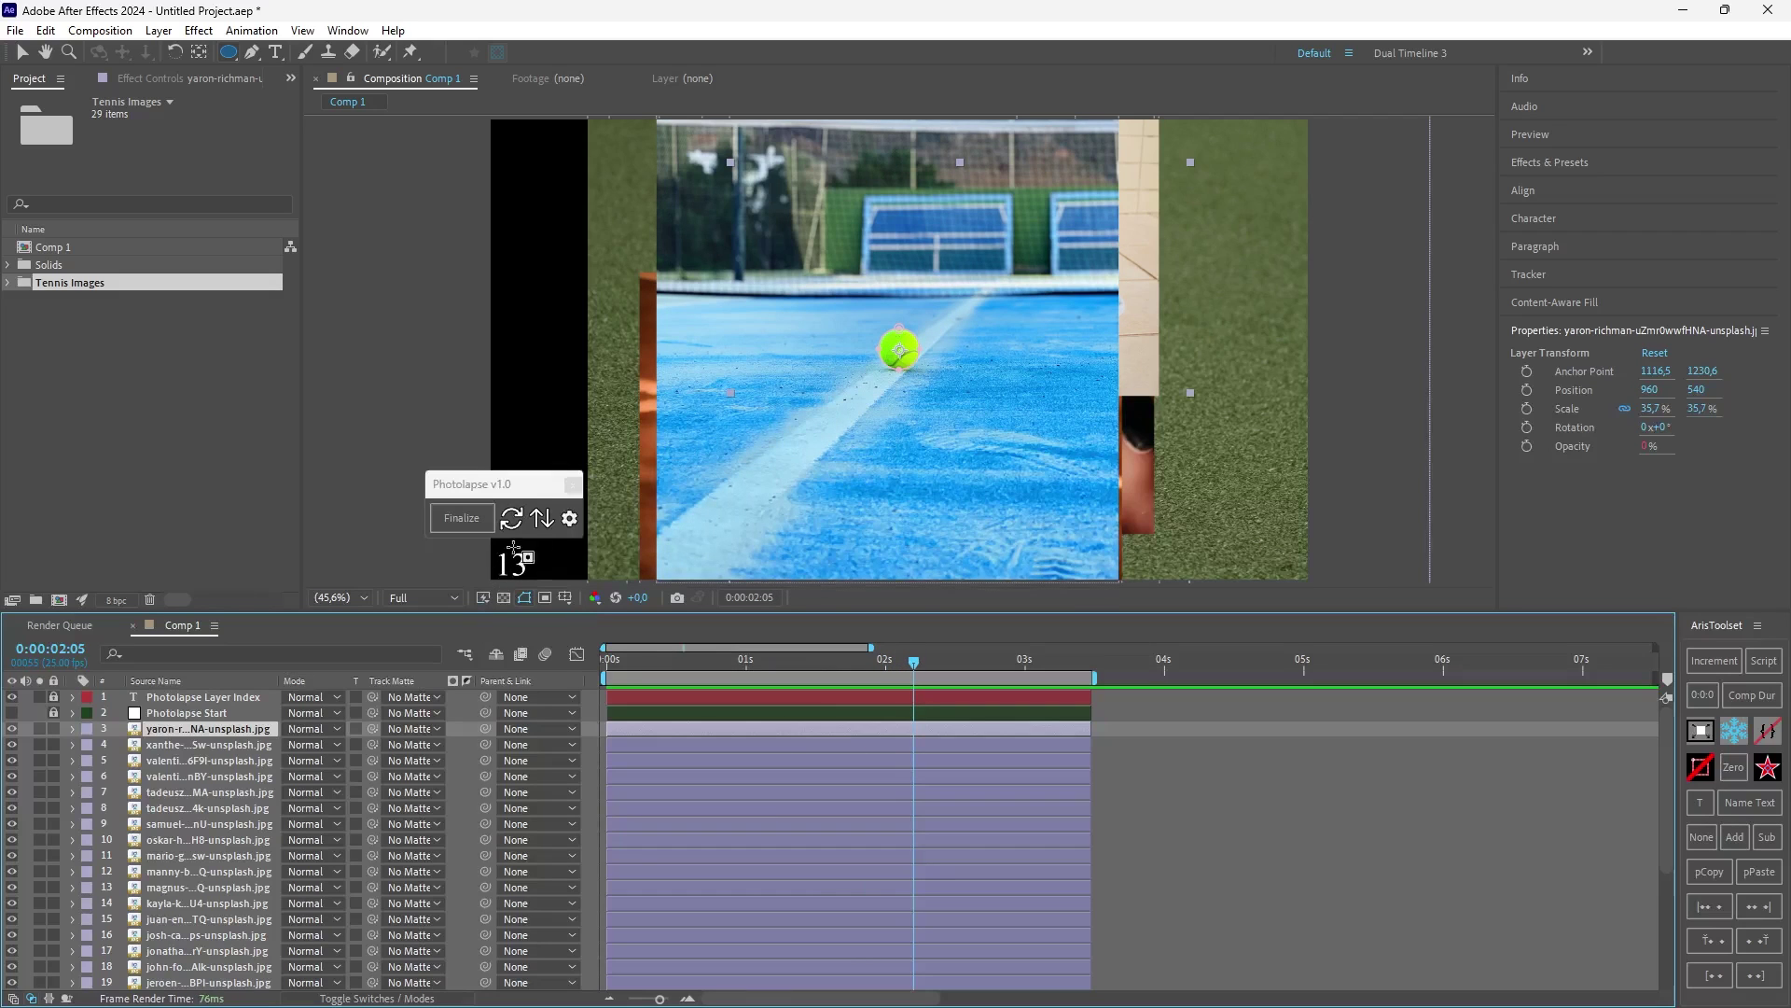
Step: Go to 0:00:00:24 and move the blue-court tennis ball image from layer 13 to layer 23 in the stack
{"action": "left_click", "coordinate": [171, 889]}
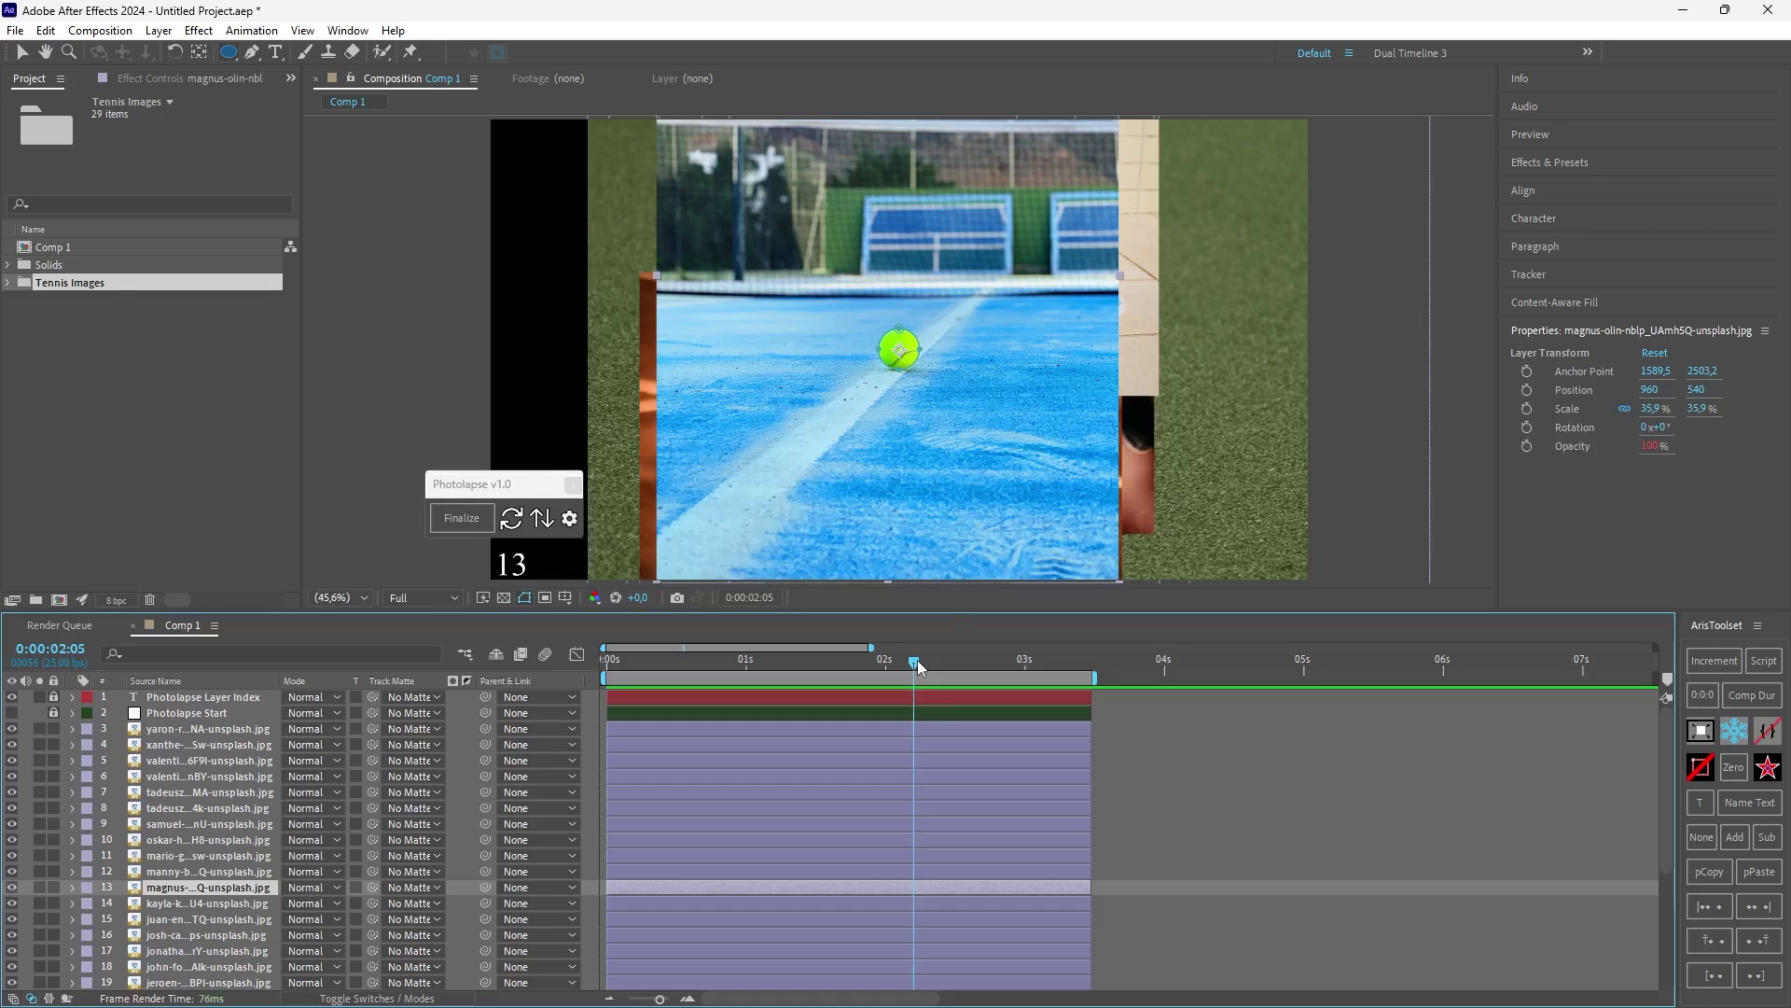
{"action": "left_click_drag", "start_coordinate": [916, 659], "coordinate": [750, 679]}
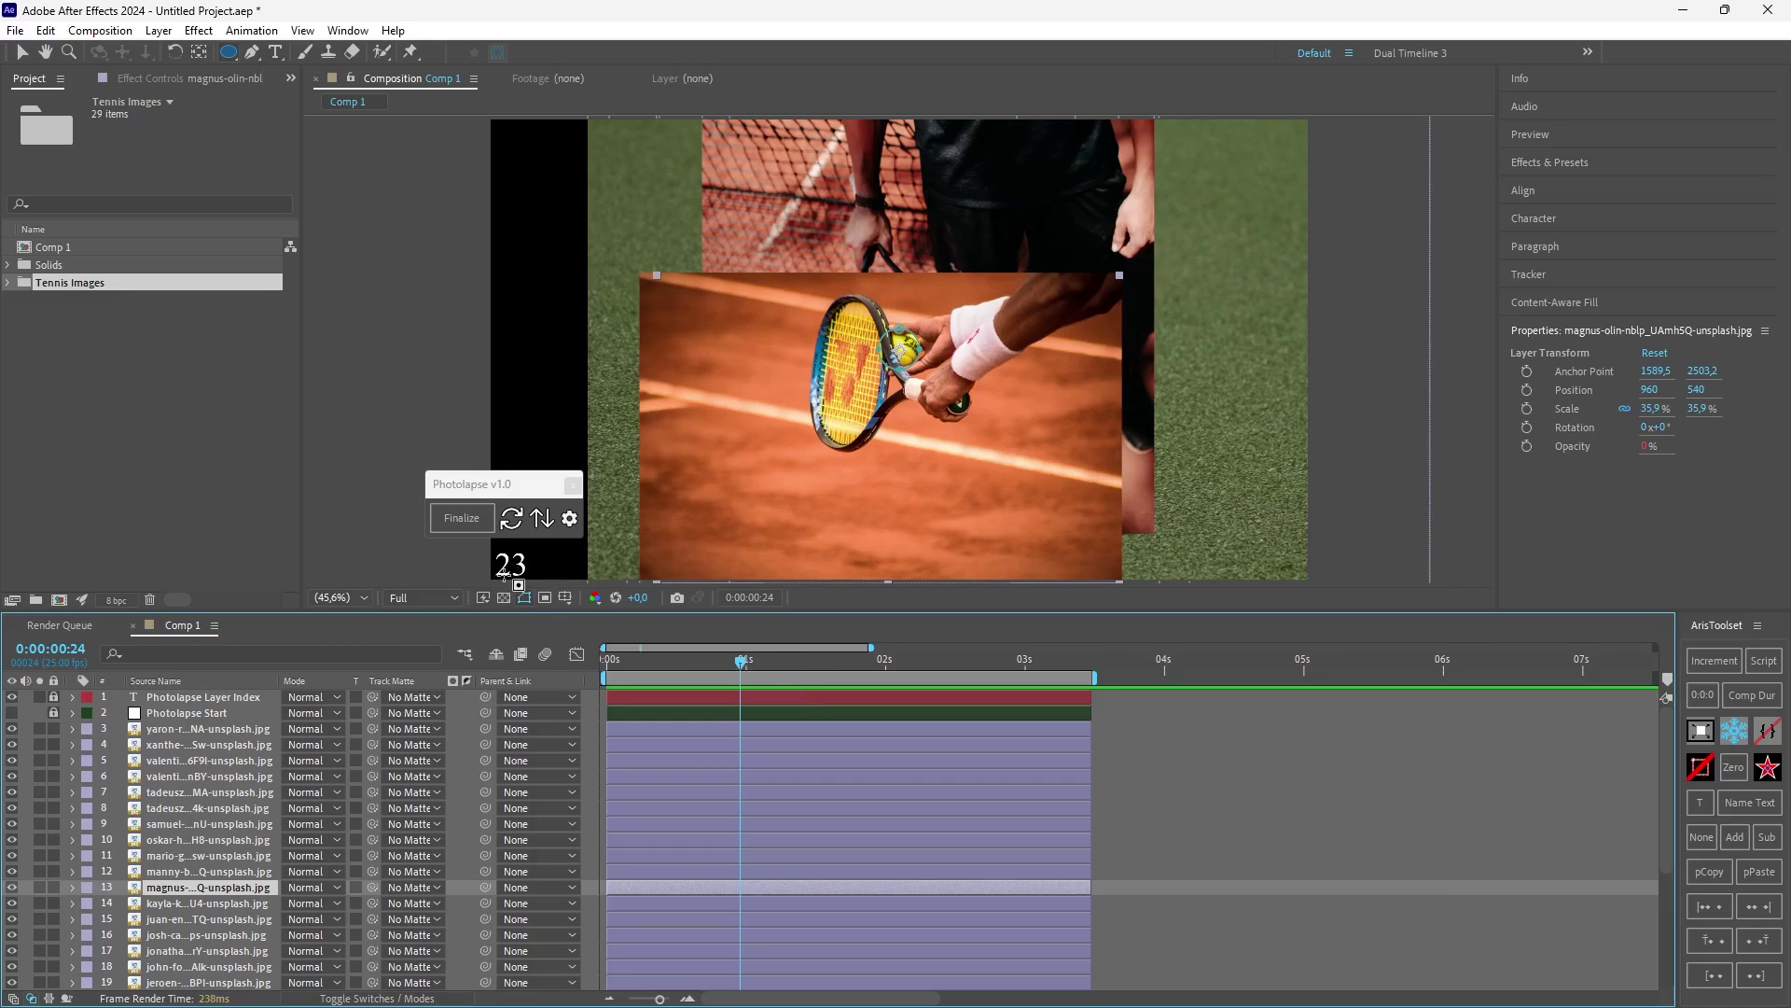
{"action": "scroll", "coordinate": [271, 881], "scroll_direction": "down", "scroll_amount": 2}
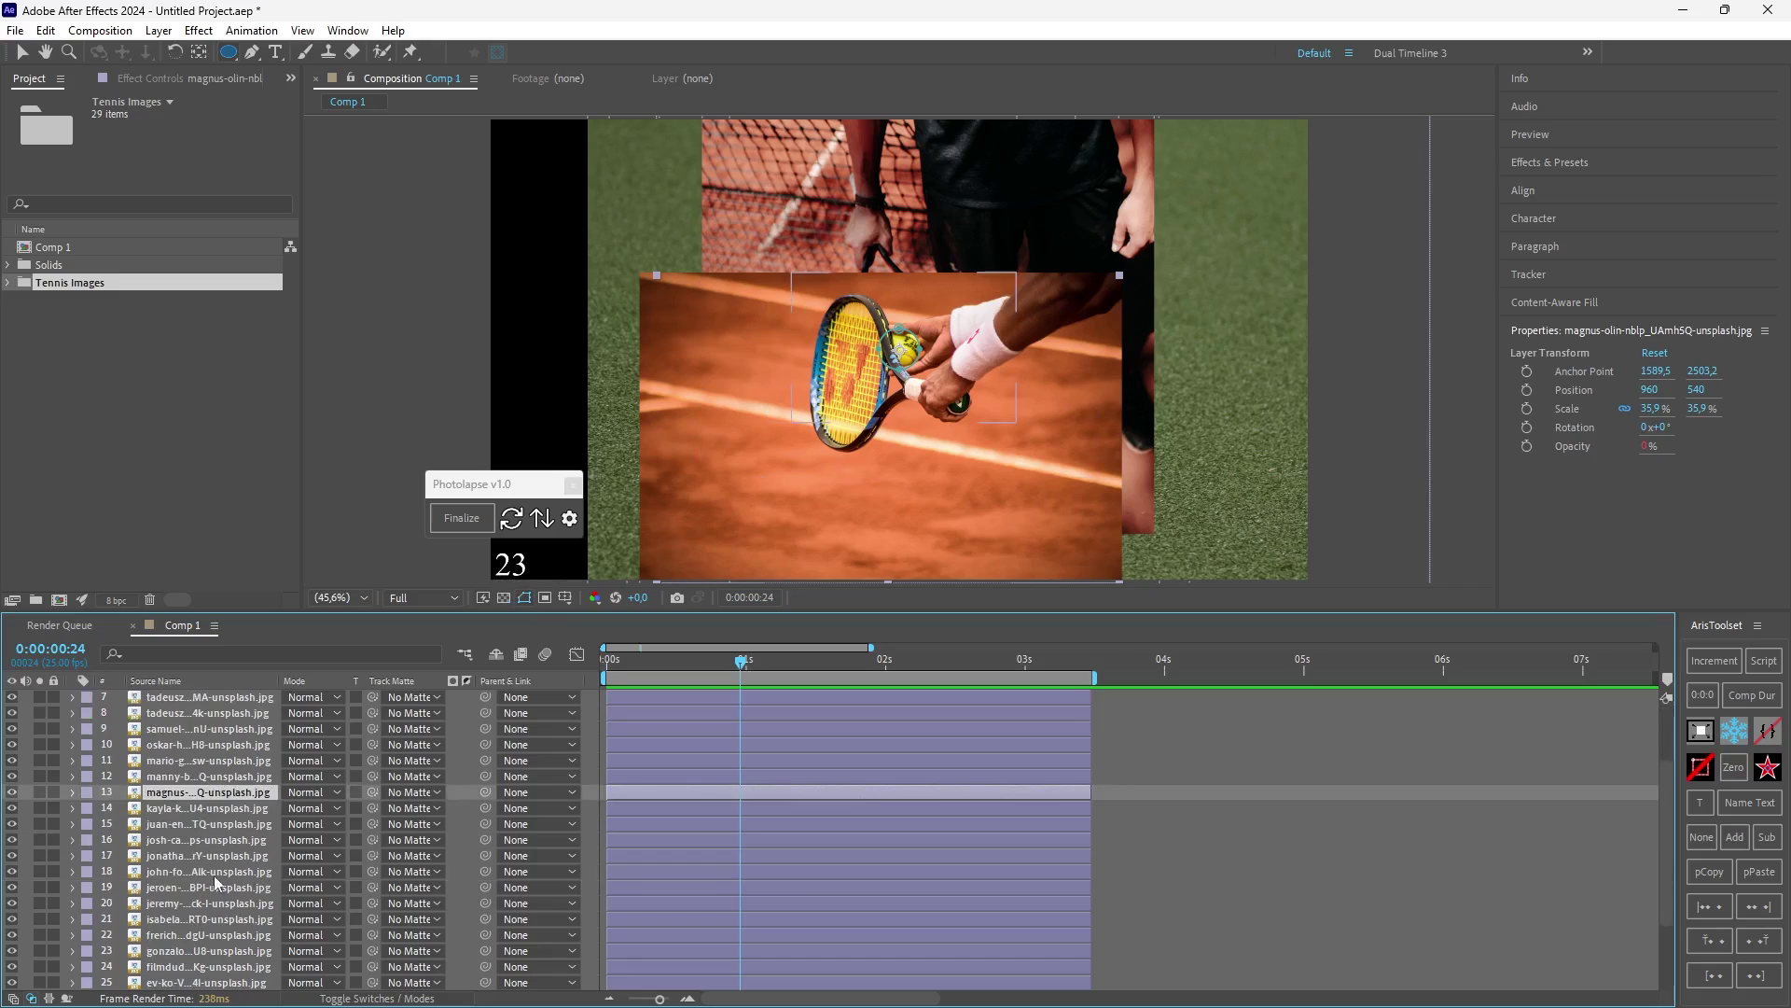
{"action": "left_click_drag", "start_coordinate": [191, 800], "coordinate": [161, 964]}
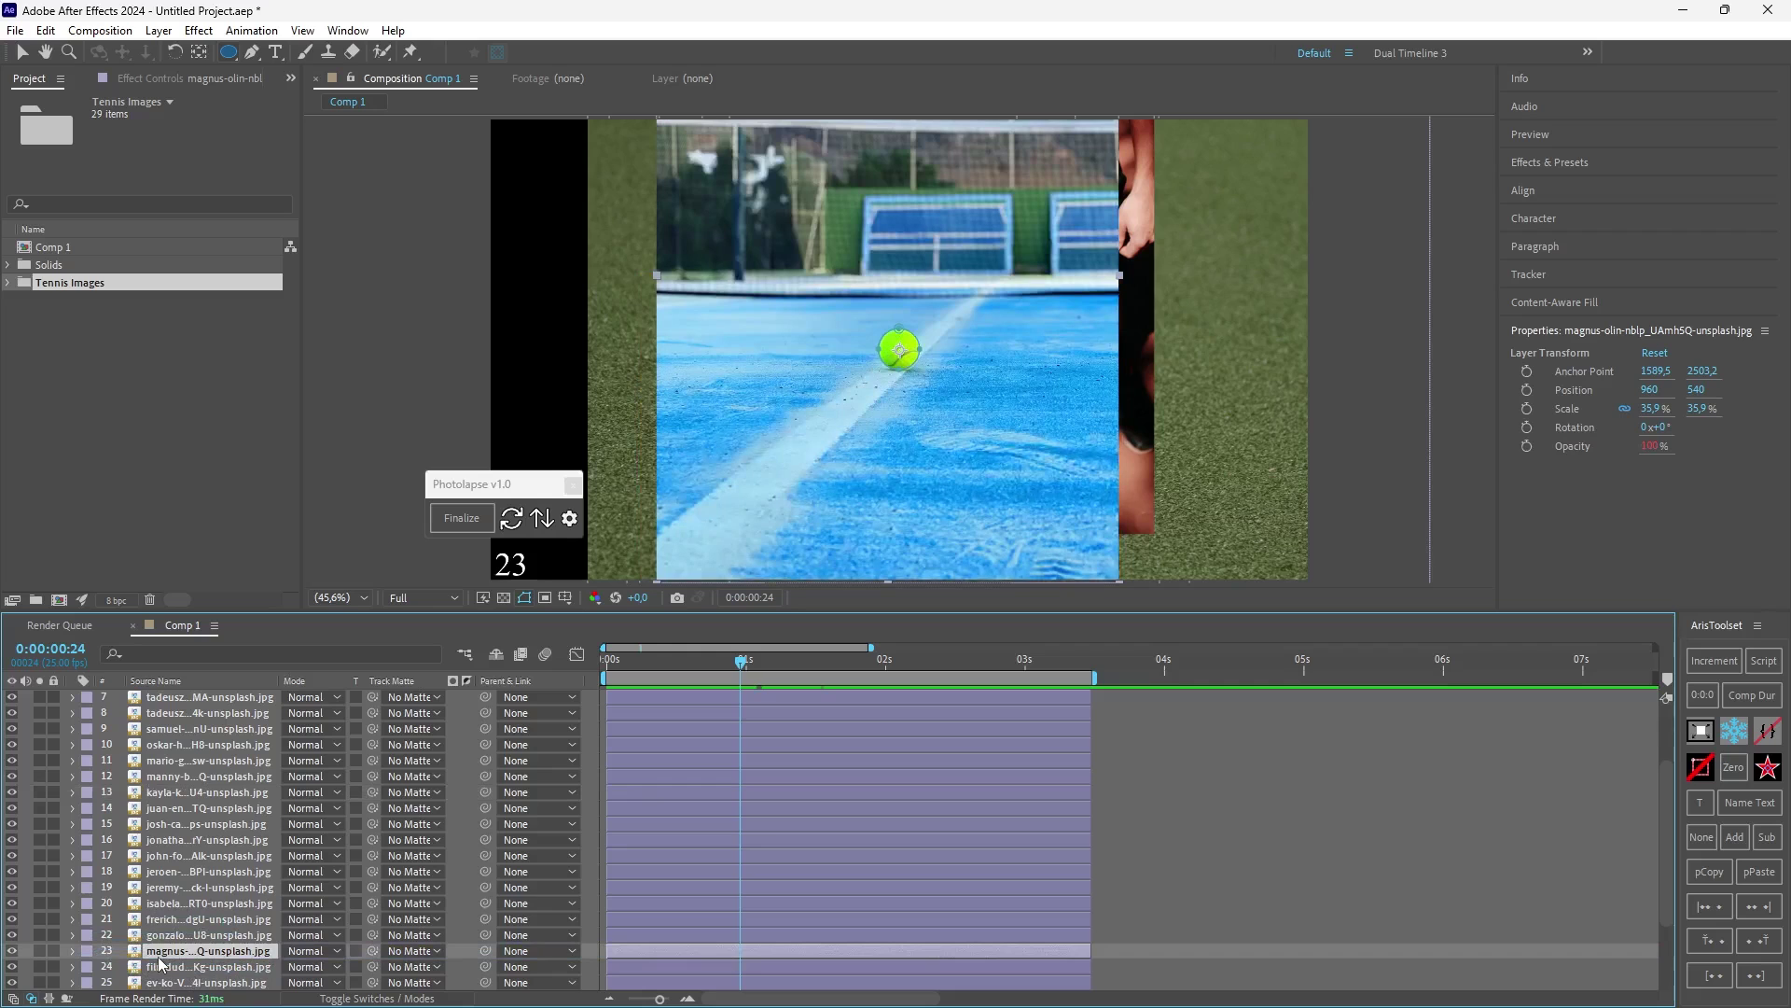
Step: Preview the reordered image sequence and finalize it as a Photolapse sequence
{"action": "left_click_drag", "start_coordinate": [726, 665], "coordinate": [691, 714]}
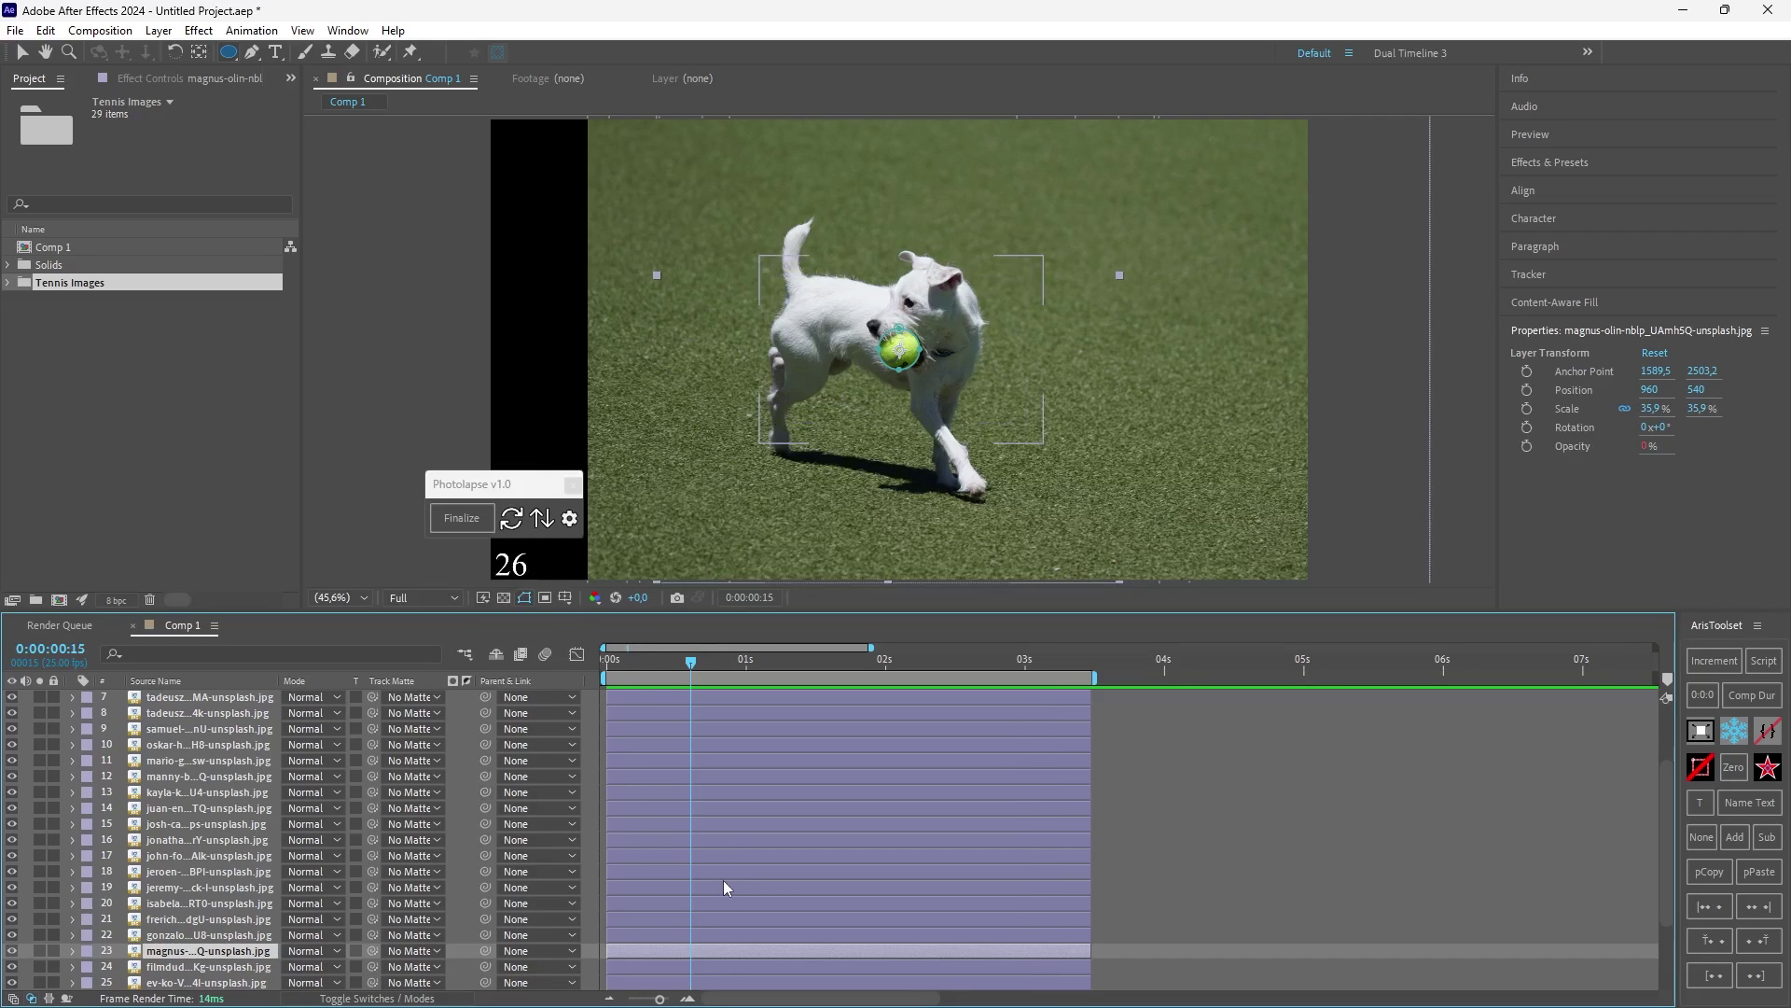
{"action": "key", "text": "space"}
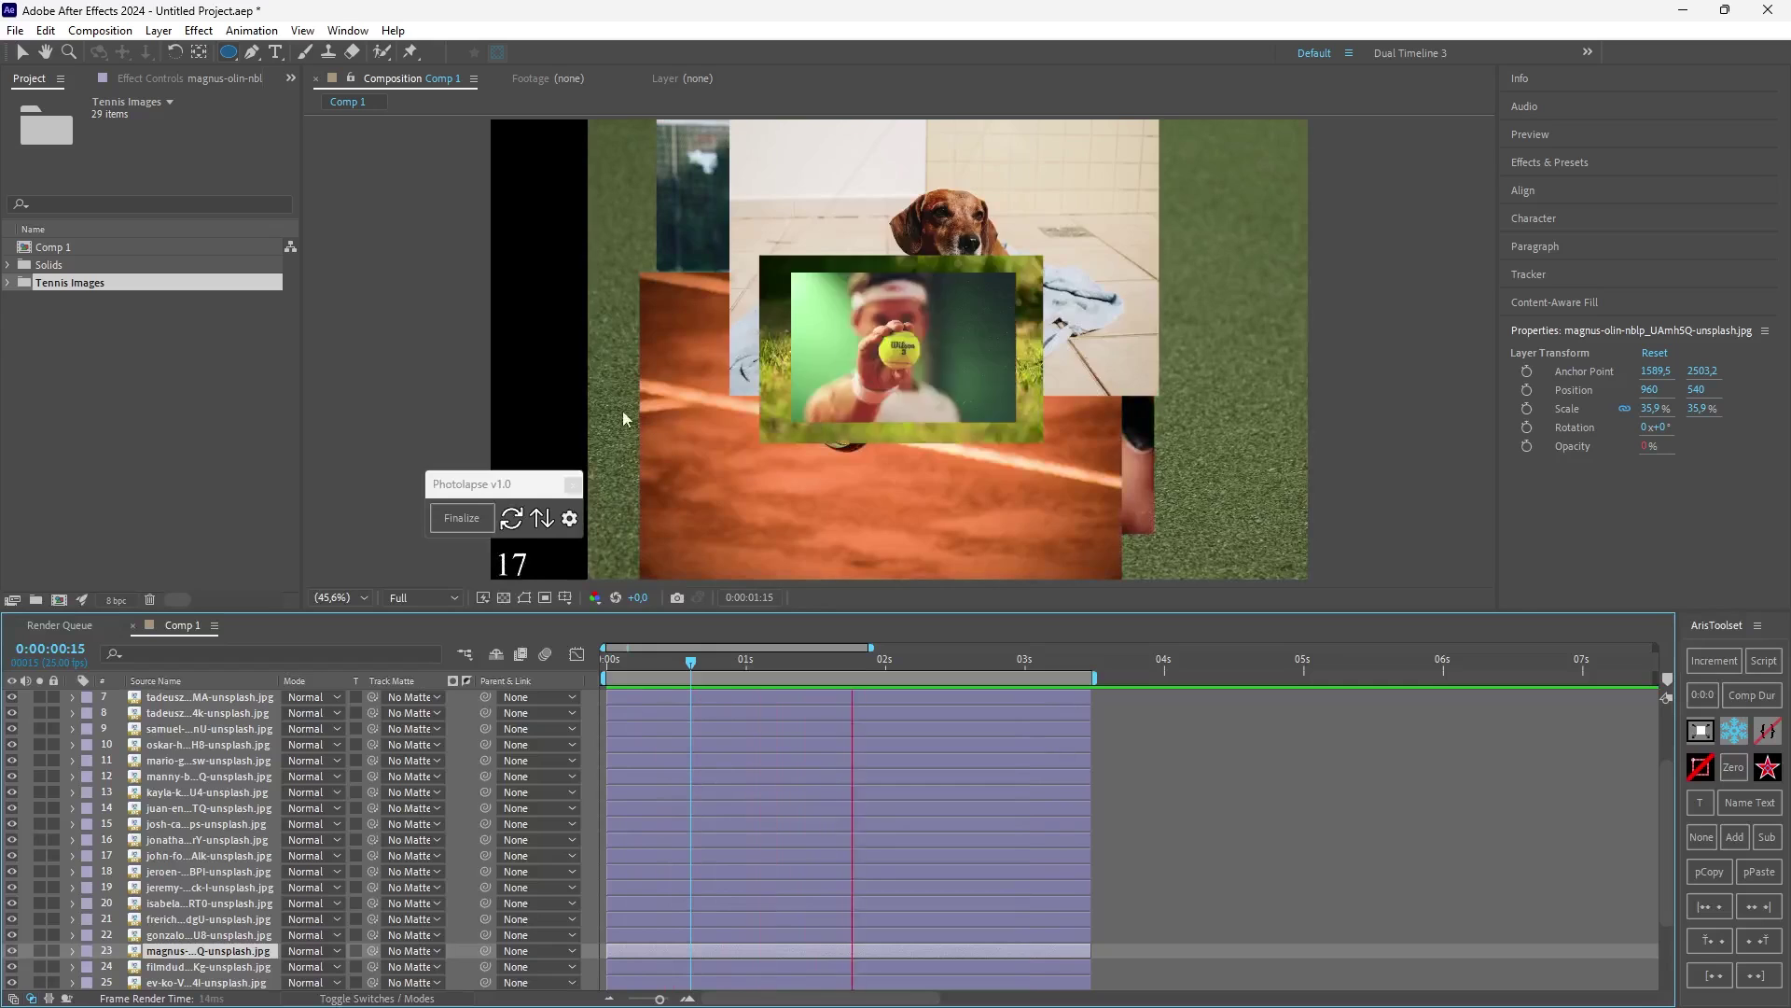
{"action": "left_click", "coordinate": [461, 519]}
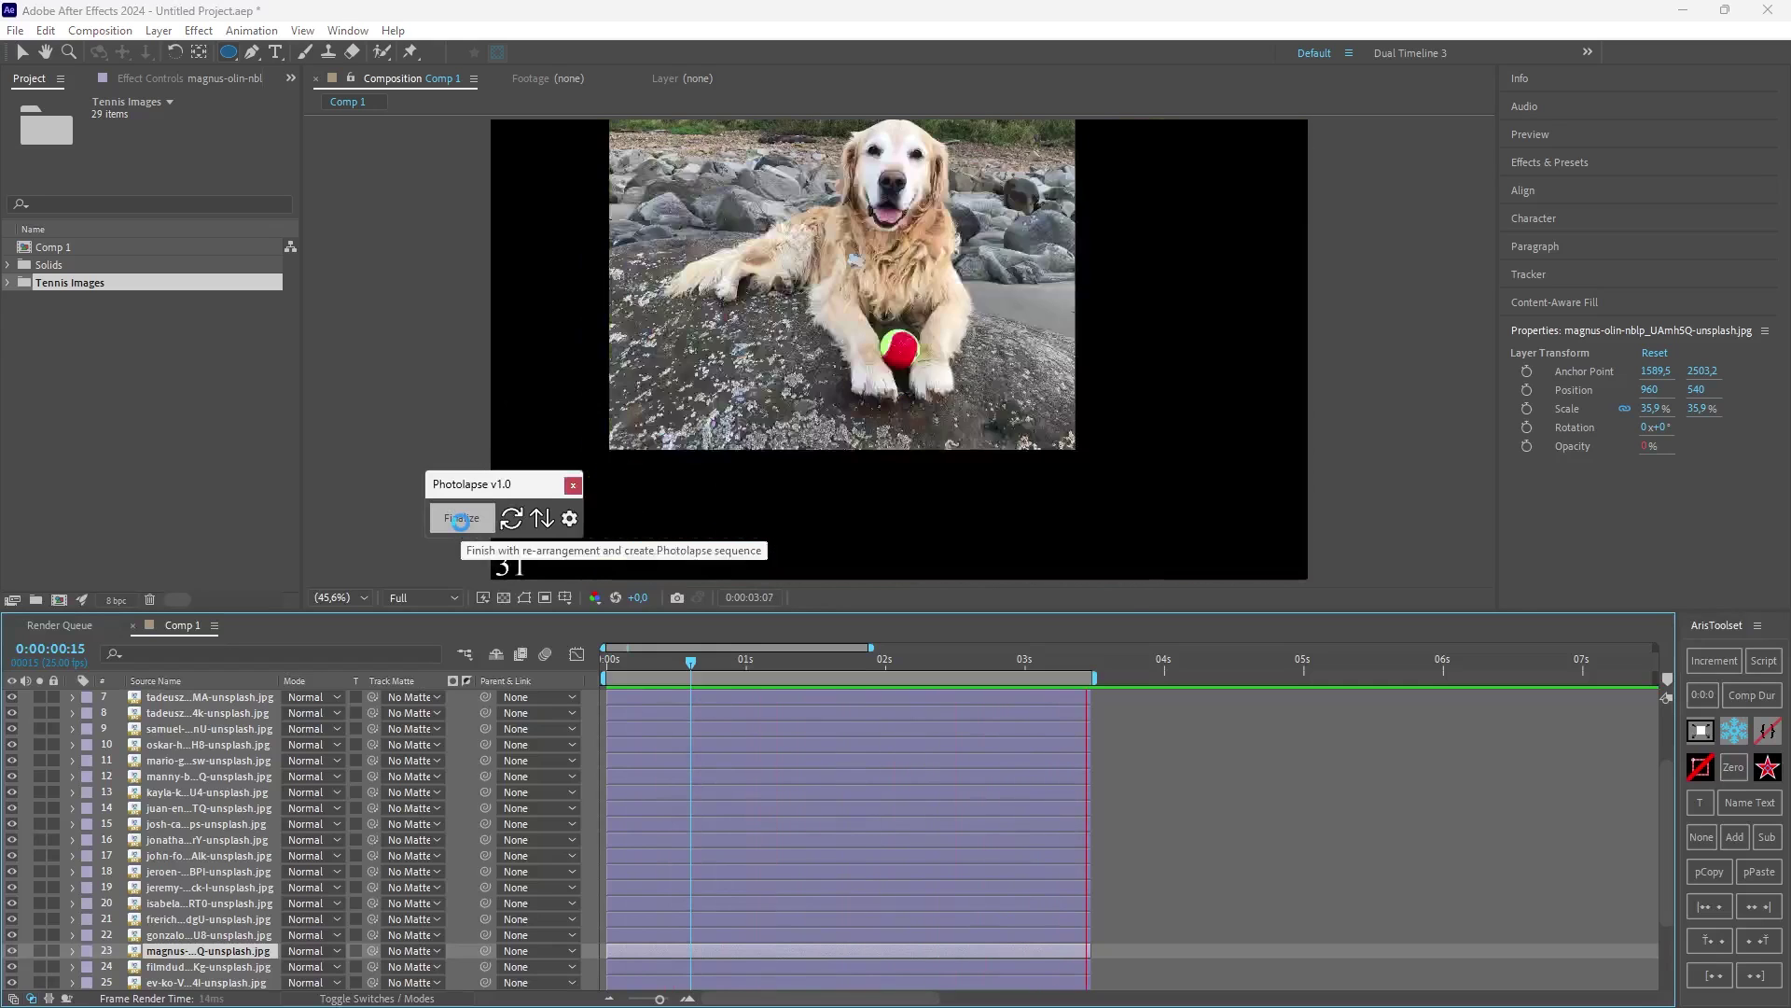
{"action": "left_click", "coordinate": [1009, 659]}
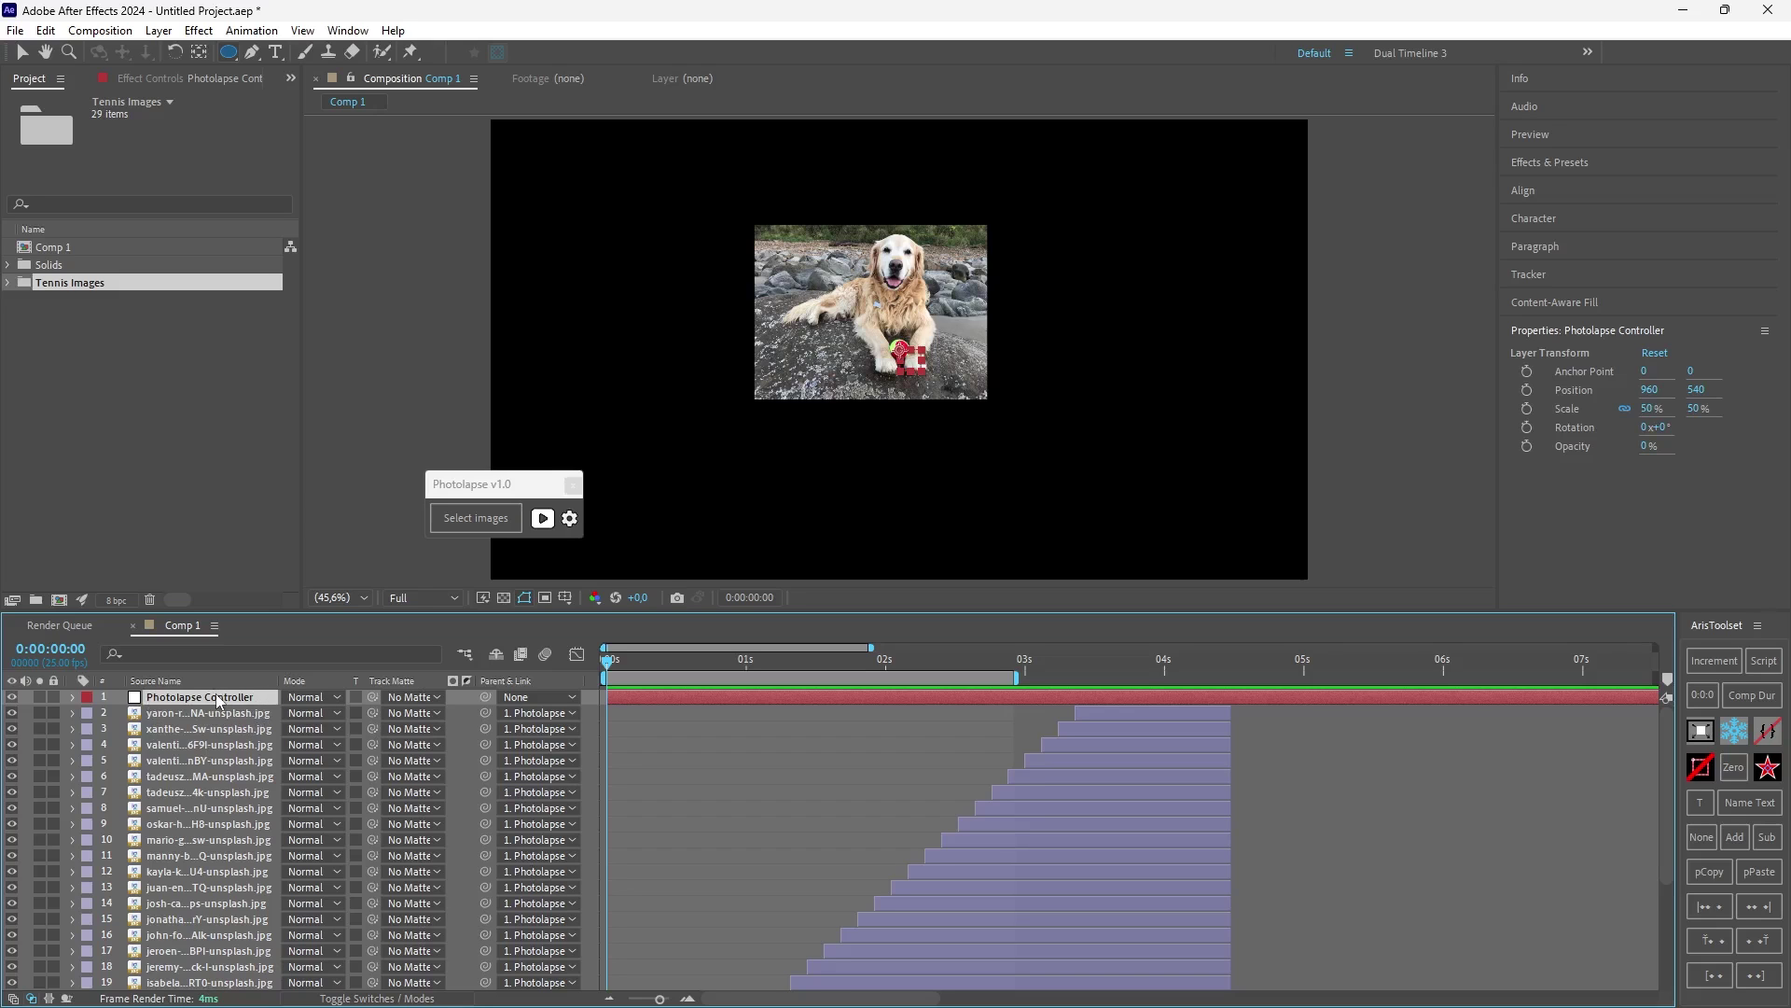
Step: Try moving the Photolapse Controller to about 1615, 811.6, scrub the first frames, and undo the move
{"action": "key", "text": "v"}
{"action": "left_click_drag", "start_coordinate": [844, 358], "coordinate": [1123, 475]}
{"action": "left_click_drag", "start_coordinate": [606, 663], "coordinate": [686, 668]}
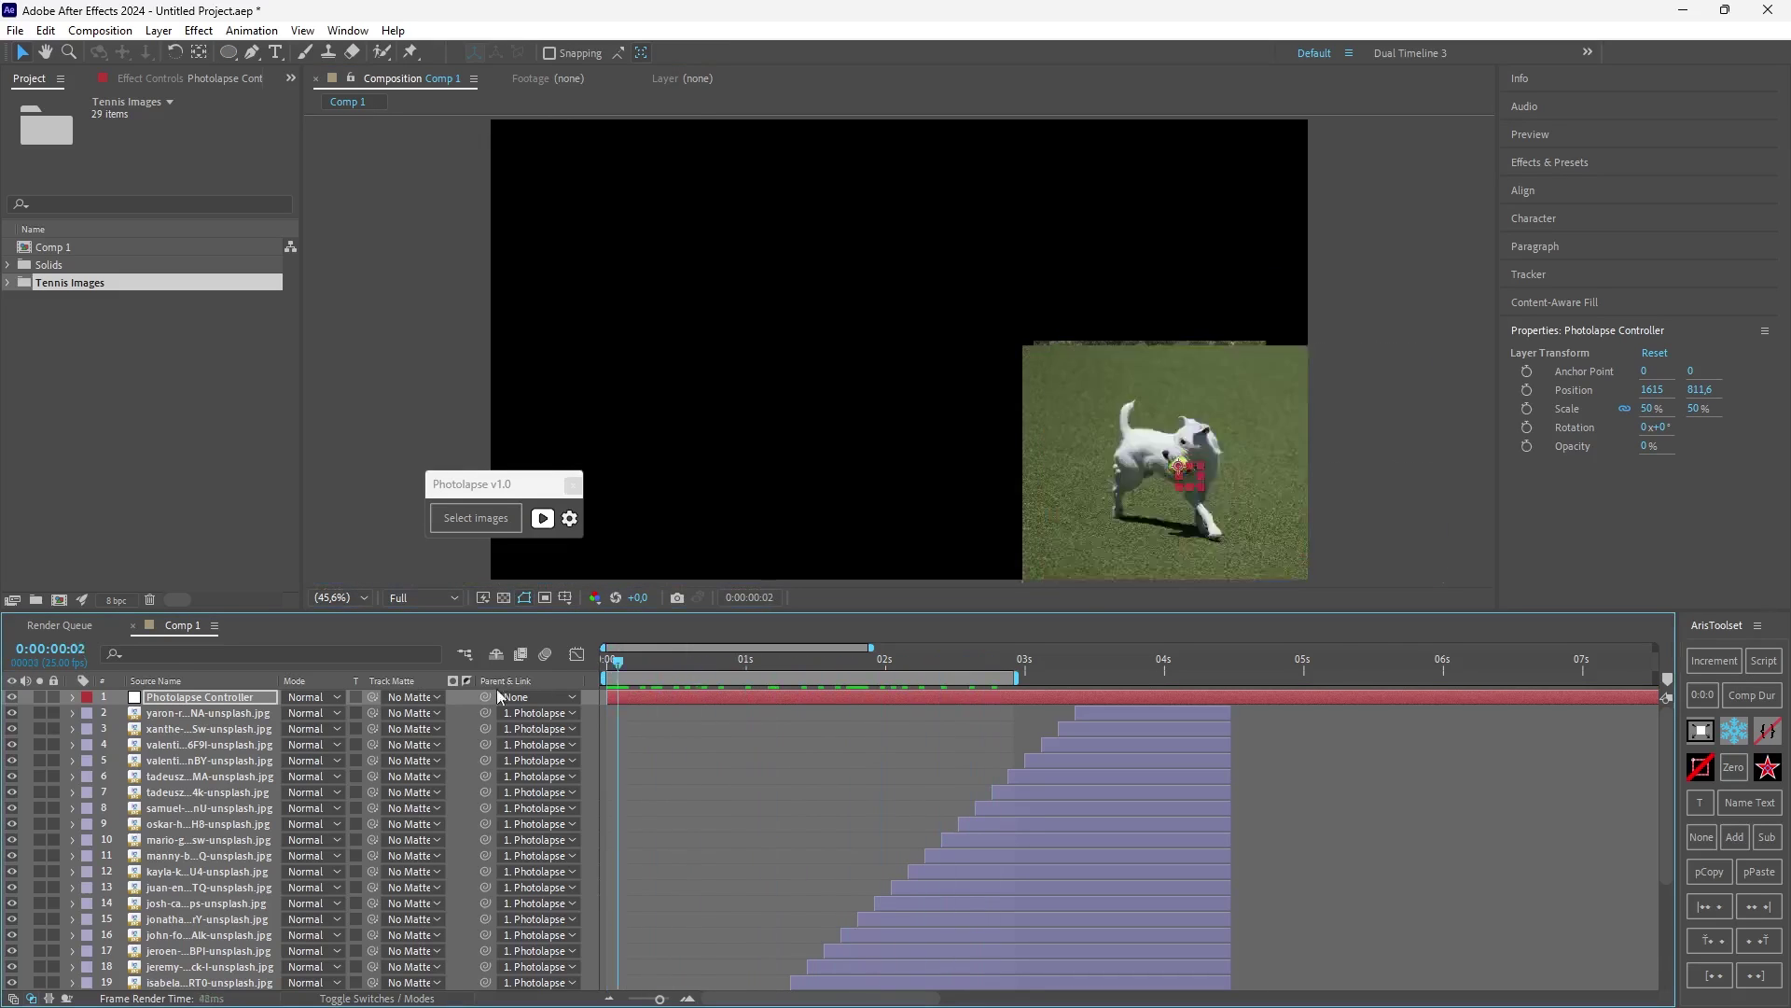
{"action": "left_click_drag", "start_coordinate": [481, 692], "coordinate": [460, 693]}
{"action": "key", "text": "ctrl+z"}
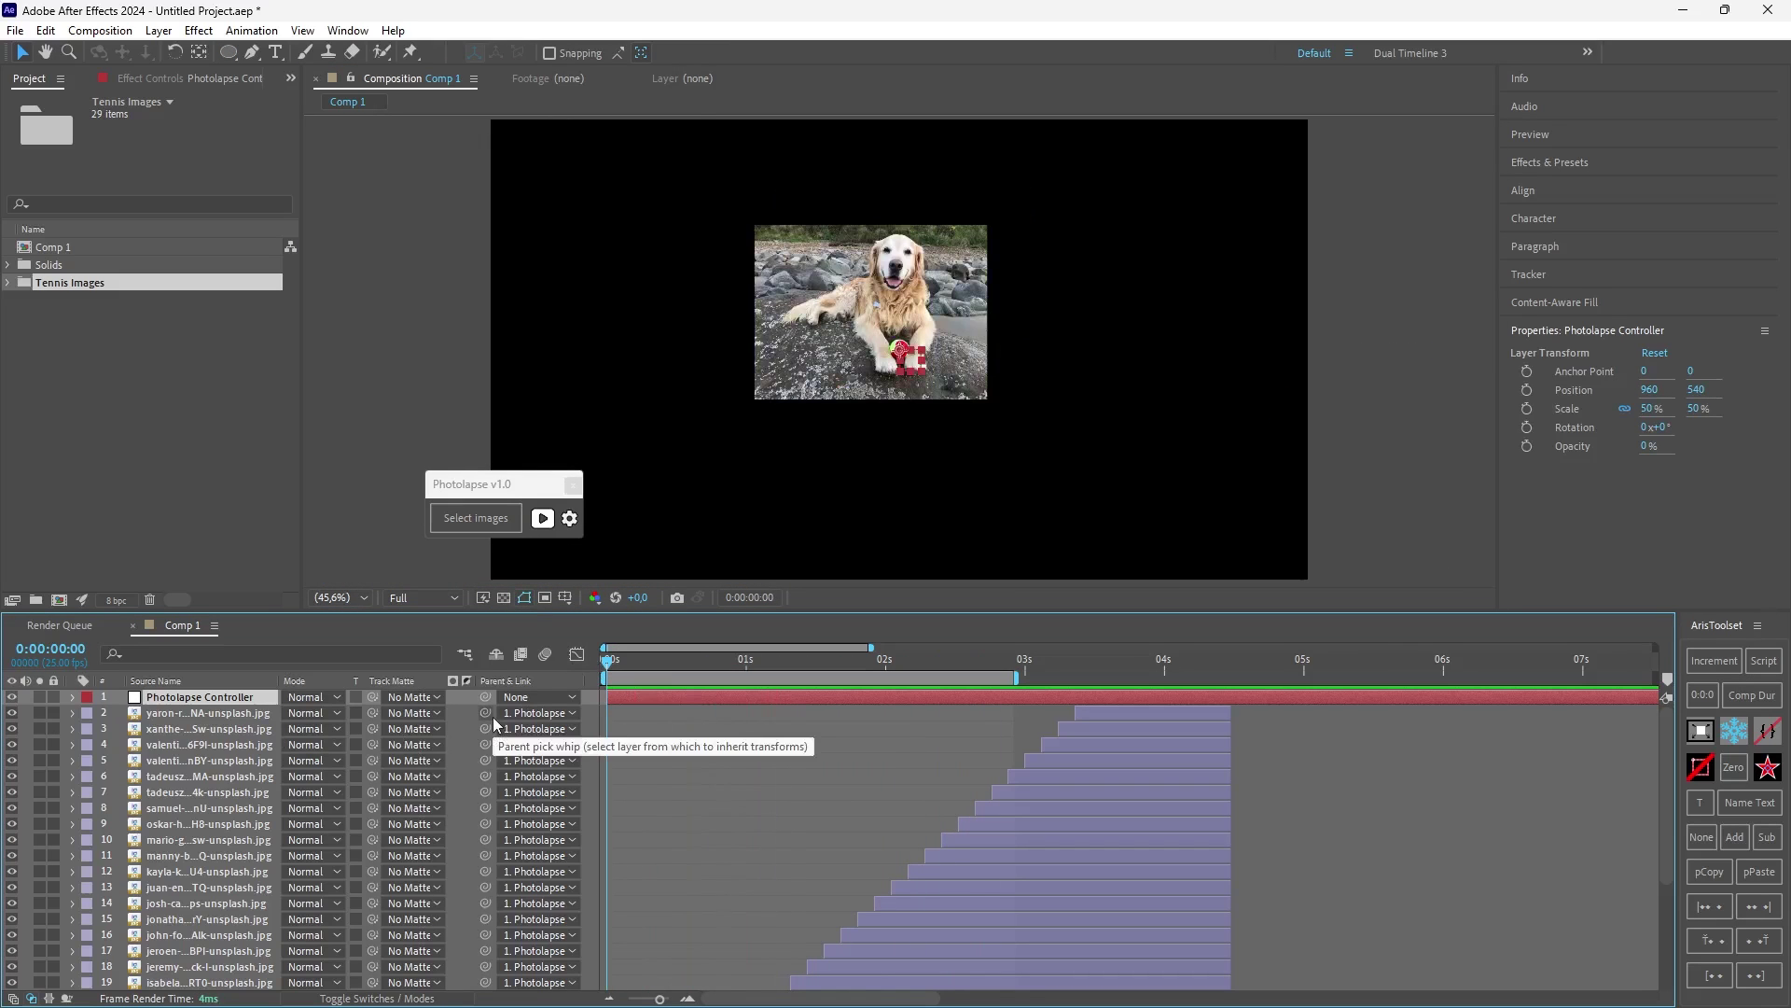
Step: Expand the Photolapse Controller's effects and examine the Position-lapse, Scale-lapse and Rotation-lapse controls
{"action": "left_click", "coordinate": [72, 697]}
{"action": "left_click", "coordinate": [89, 714]}
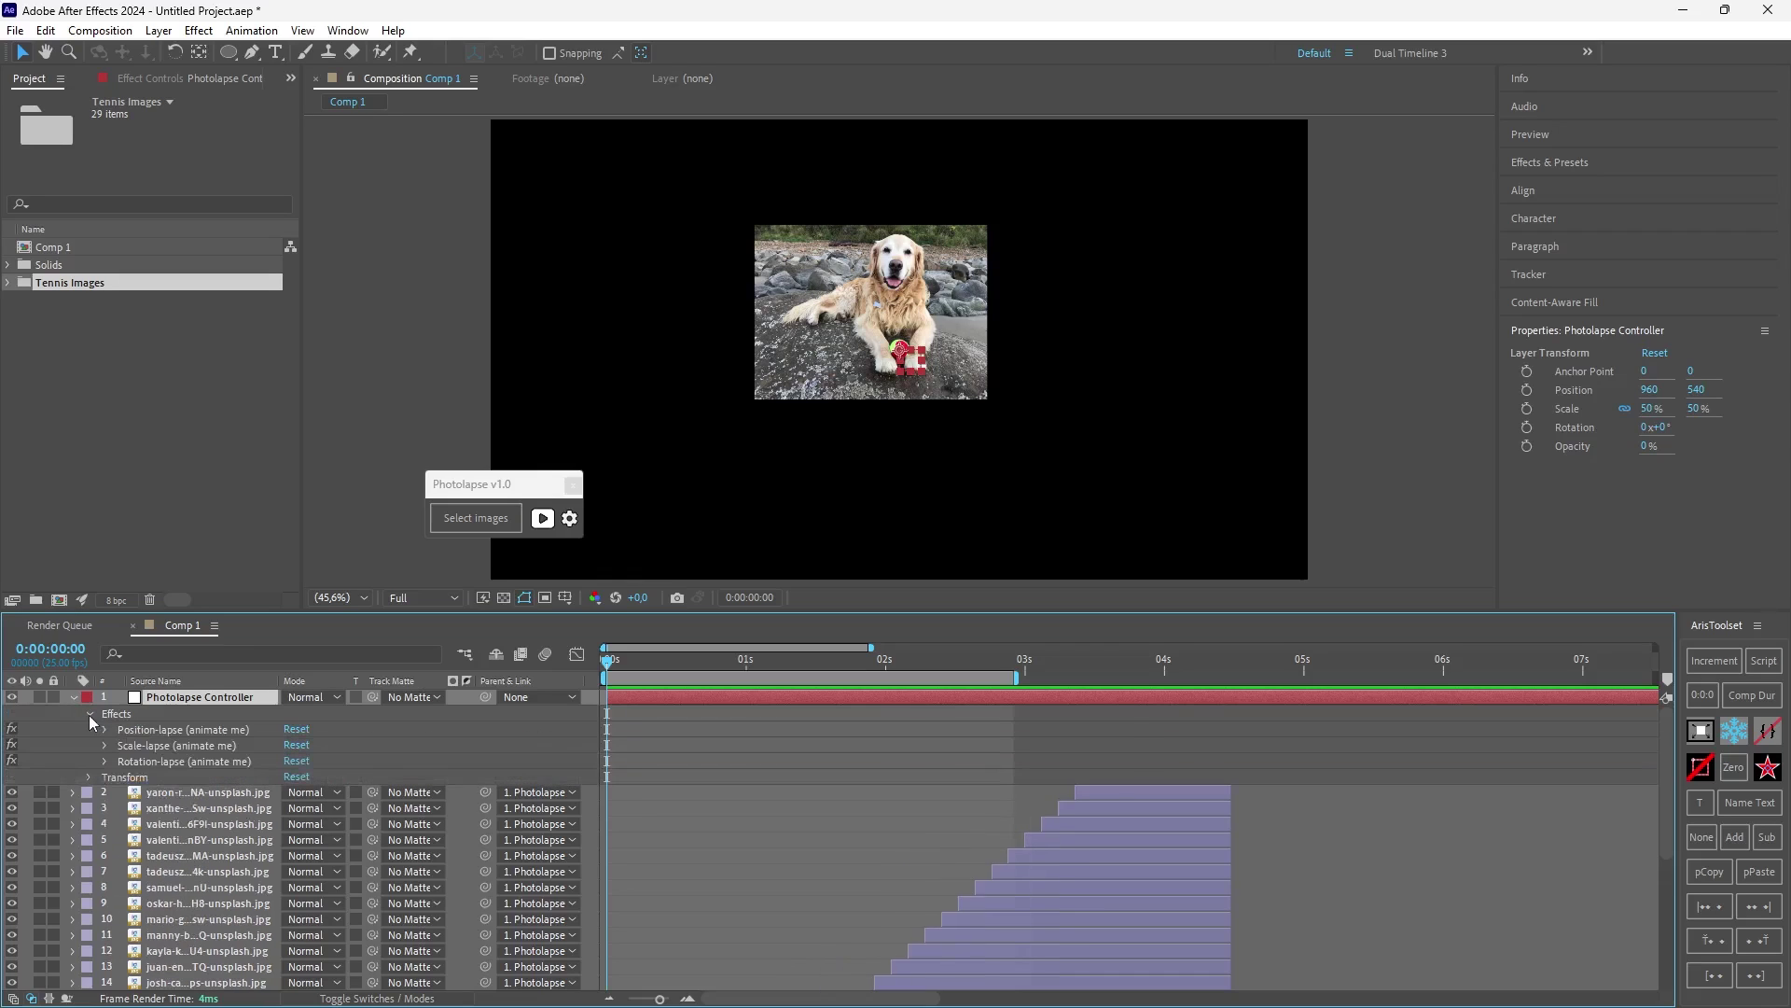
{"action": "left_click", "coordinate": [147, 729]}
{"action": "left_click", "coordinate": [143, 746]}
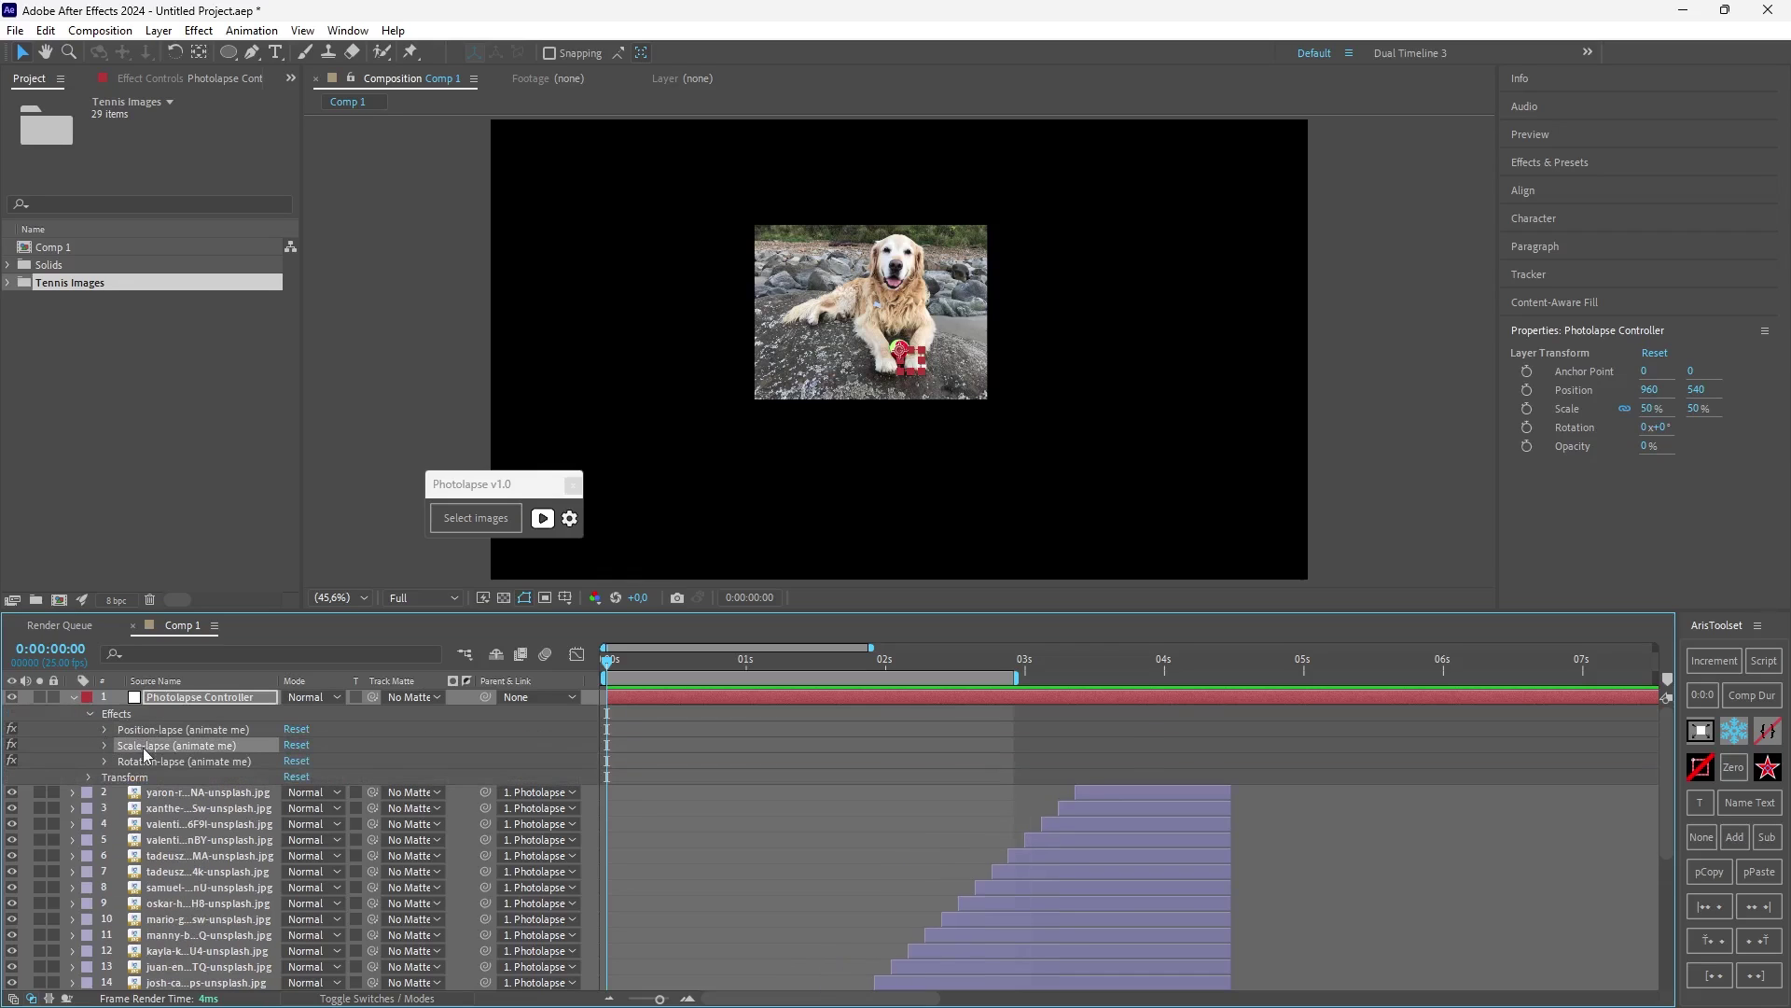
{"action": "left_click", "coordinate": [138, 762]}
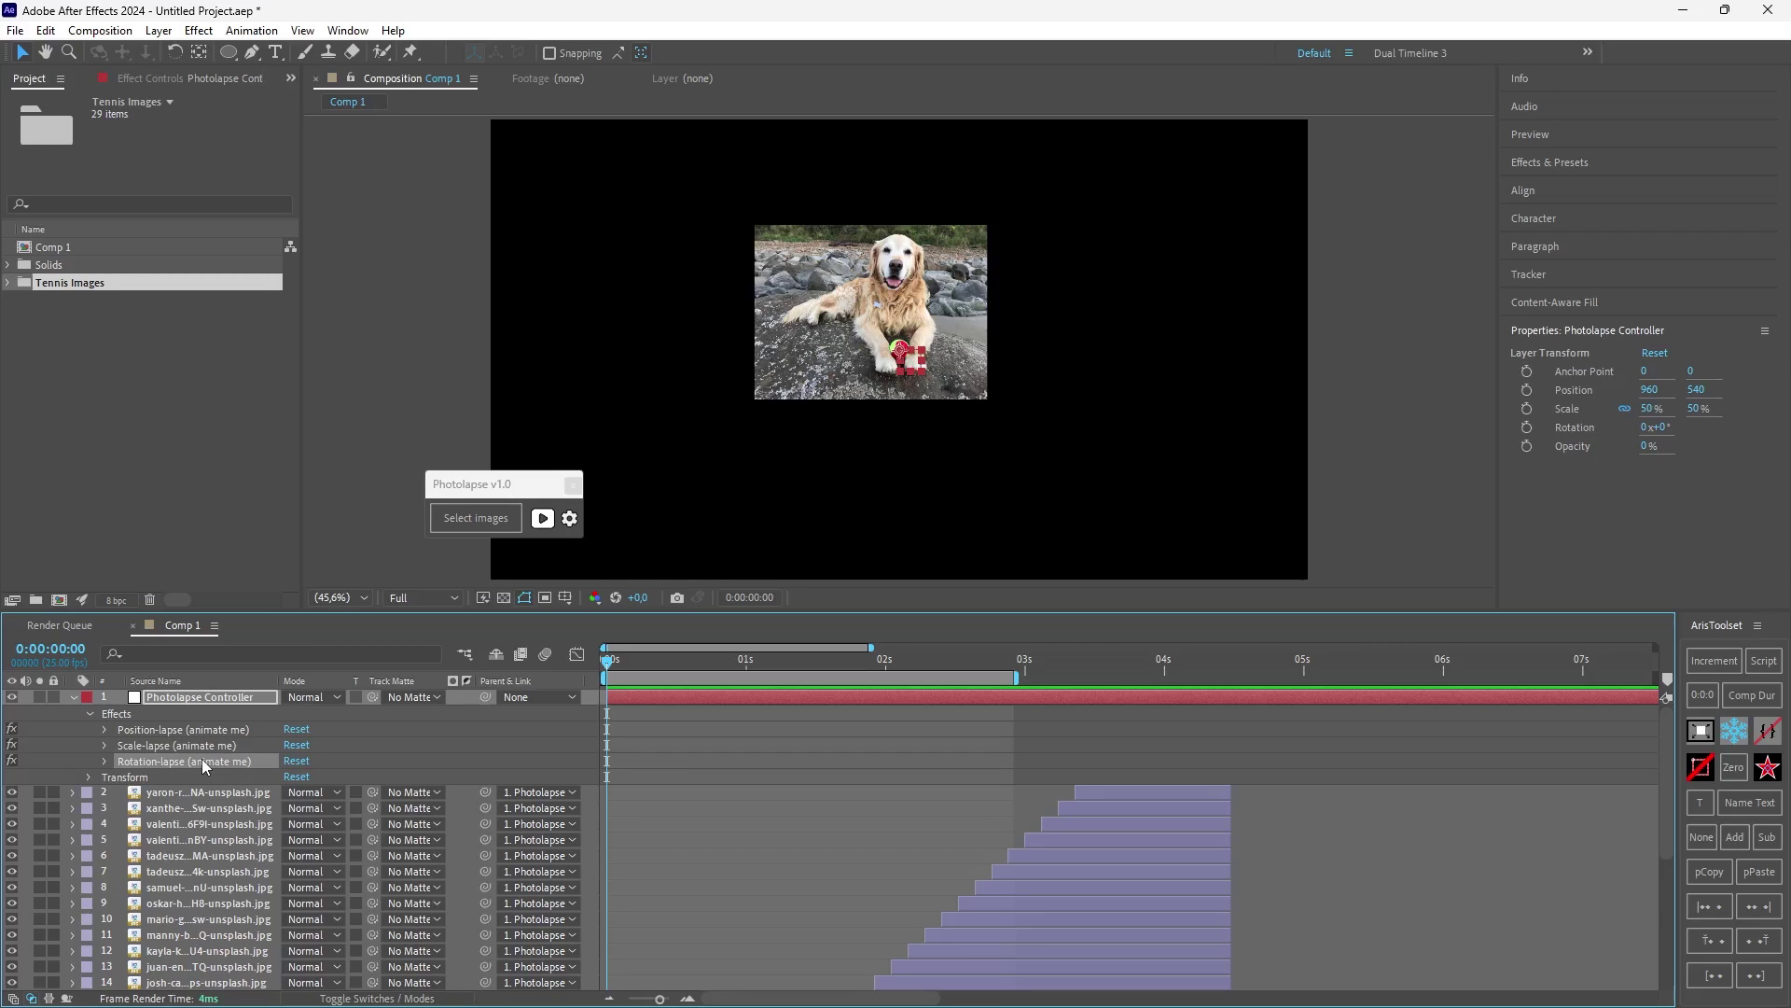
{"action": "left_click", "coordinate": [56, 746]}
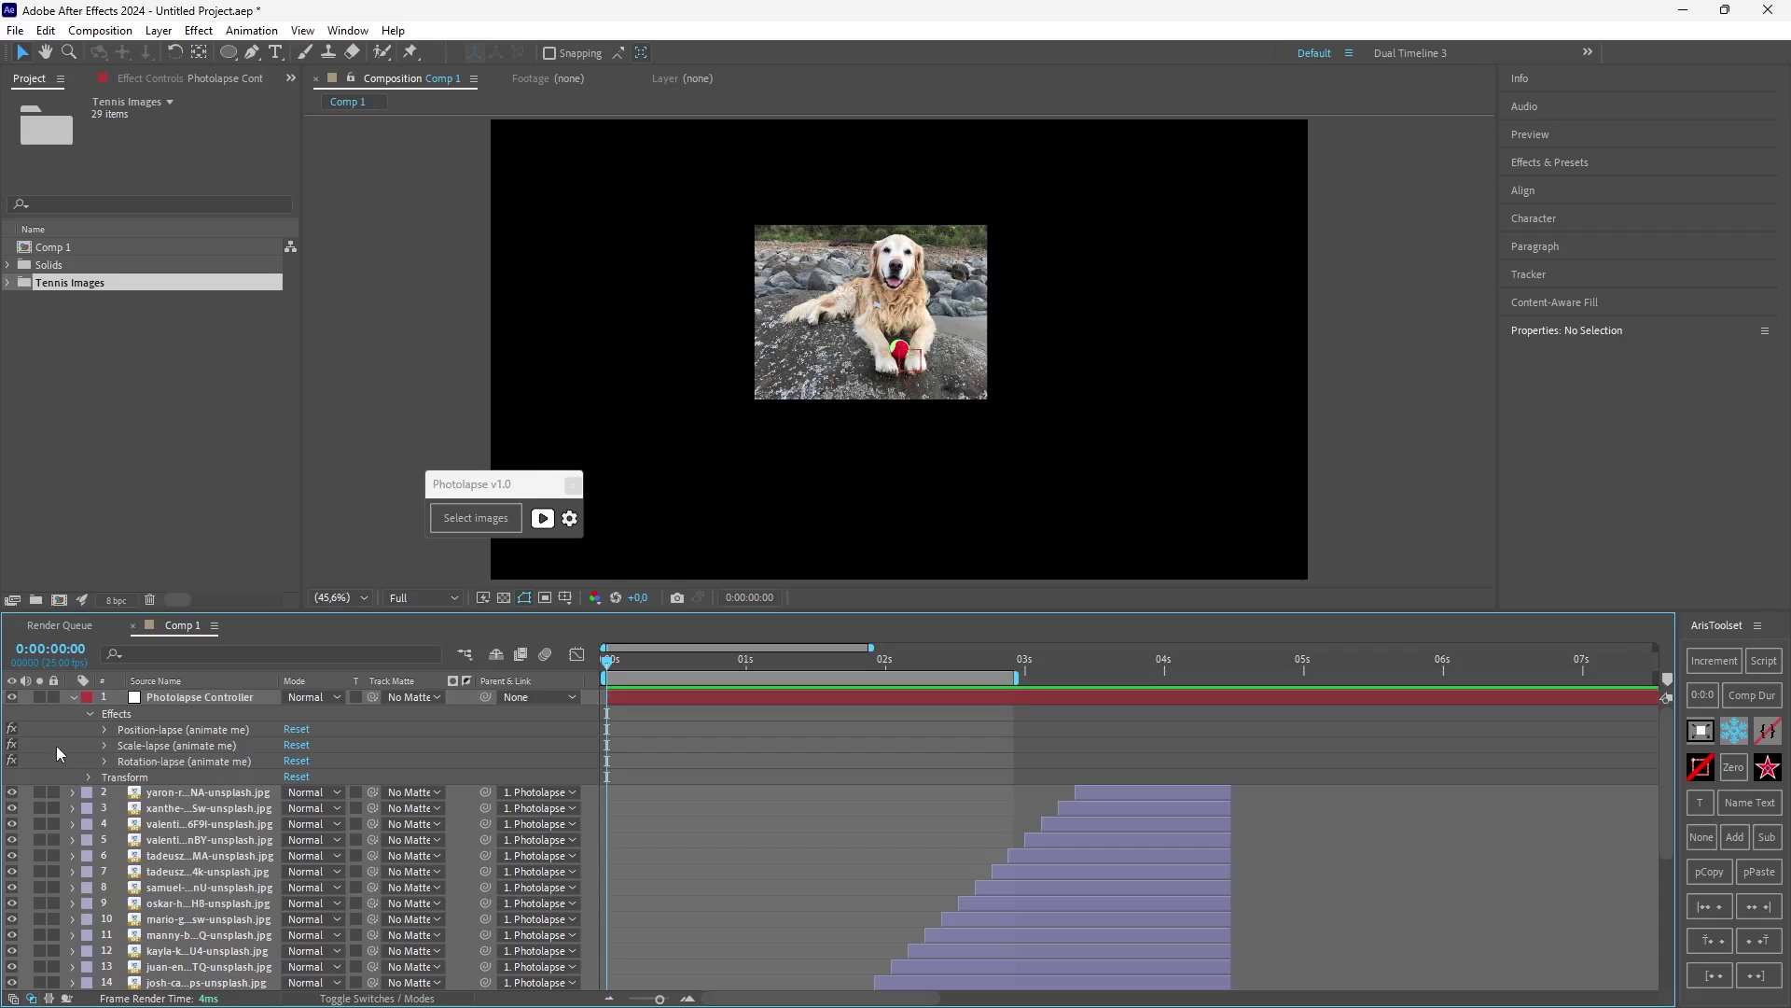
Step: Keyframe the Rotation-lapse angle at 0 revolutions at 0:00:00:00 and at 1 full revolution at 0:00:03:11
{"action": "left_click", "coordinate": [103, 761]}
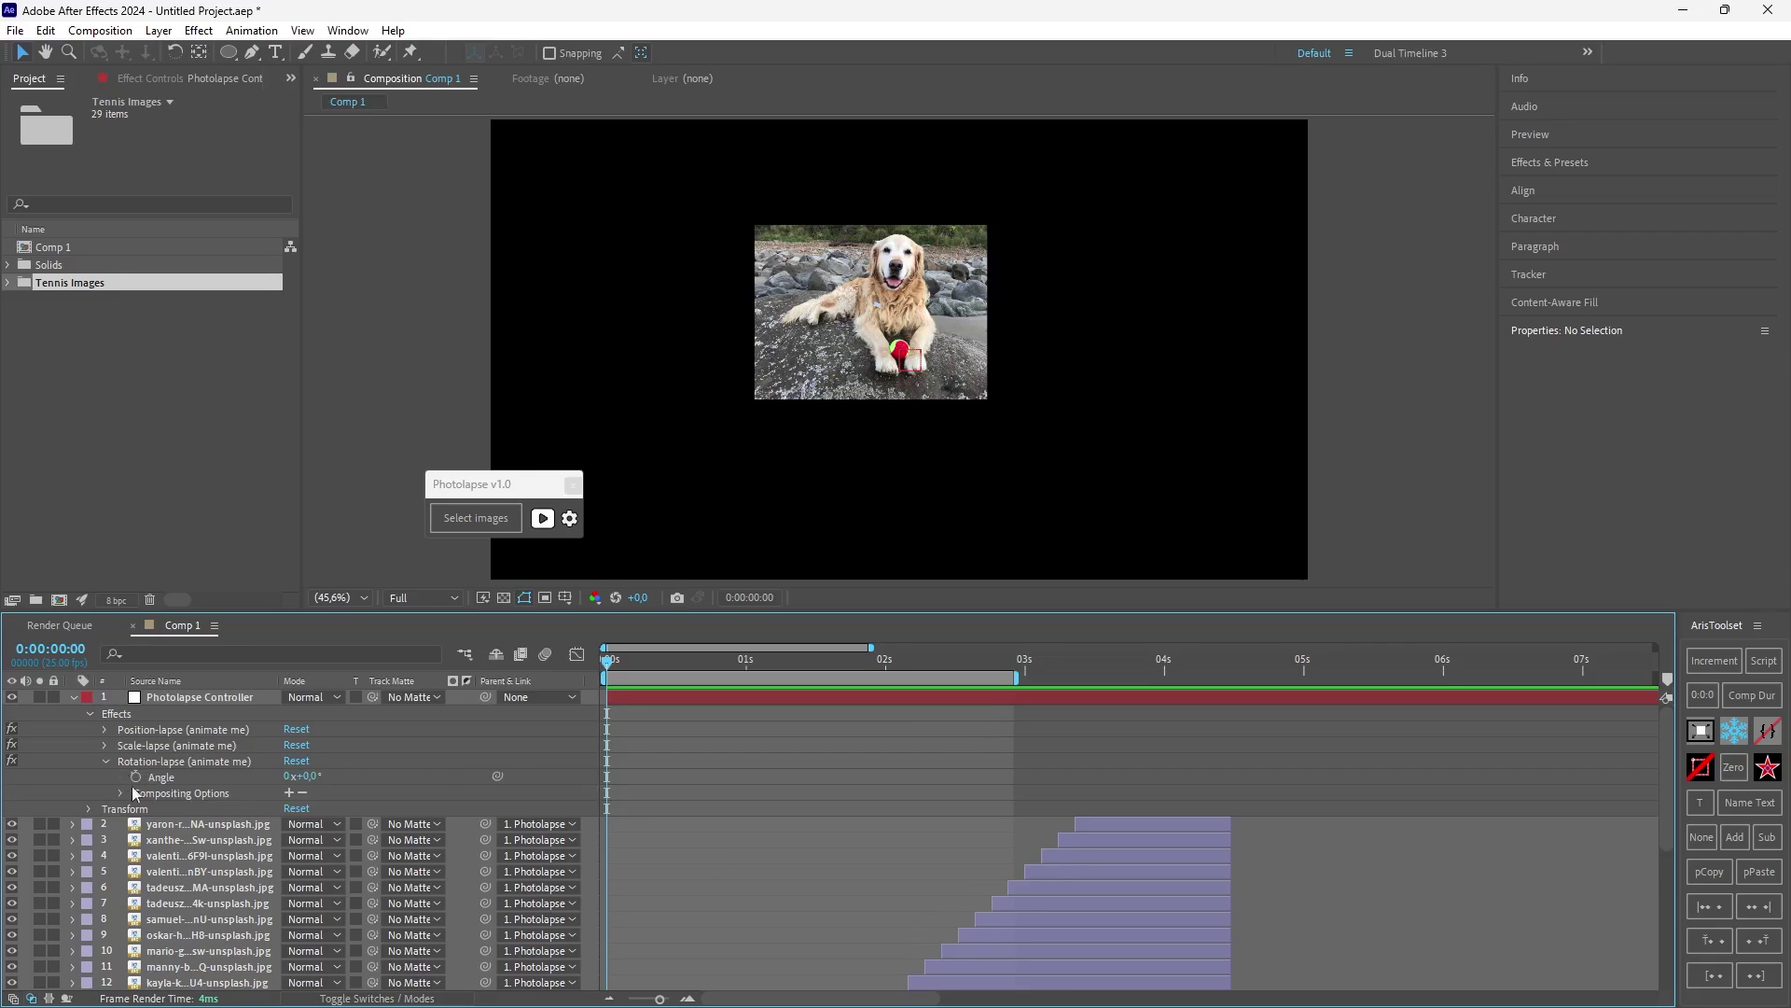
{"action": "left_click", "coordinate": [136, 777]}
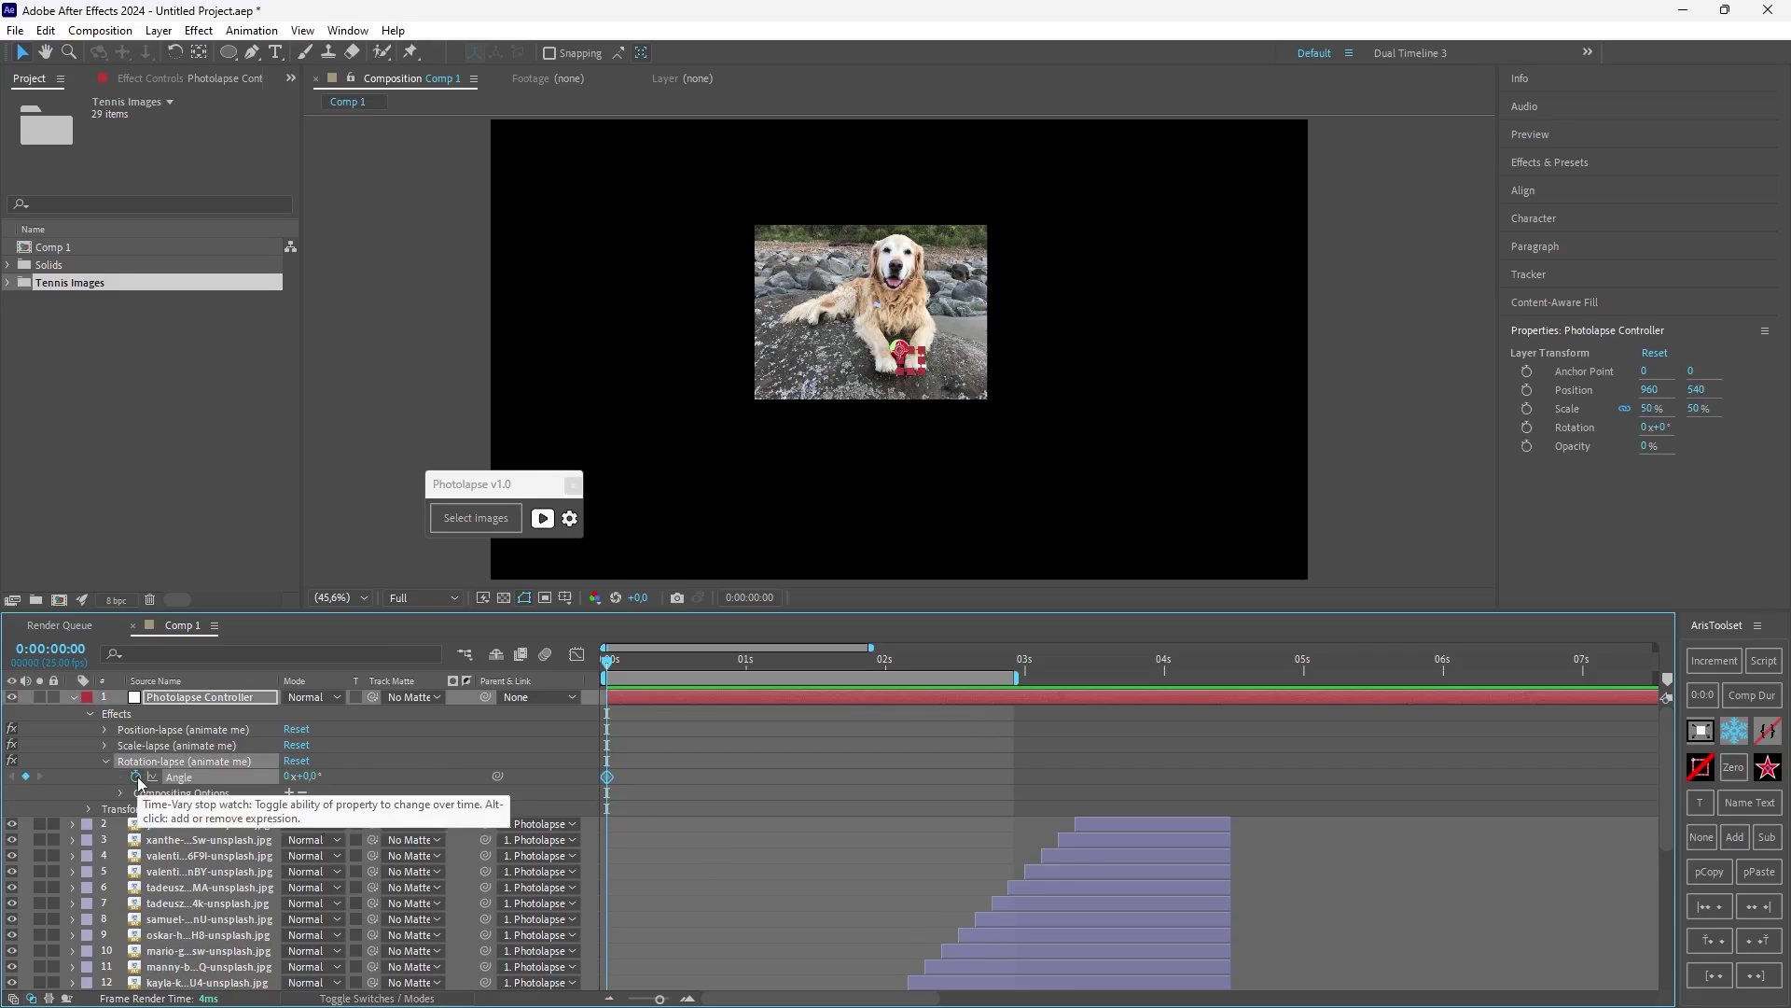
{"action": "left_click_drag", "start_coordinate": [765, 666], "coordinate": [1074, 668]}
{"action": "left_click", "coordinate": [1071, 666]}
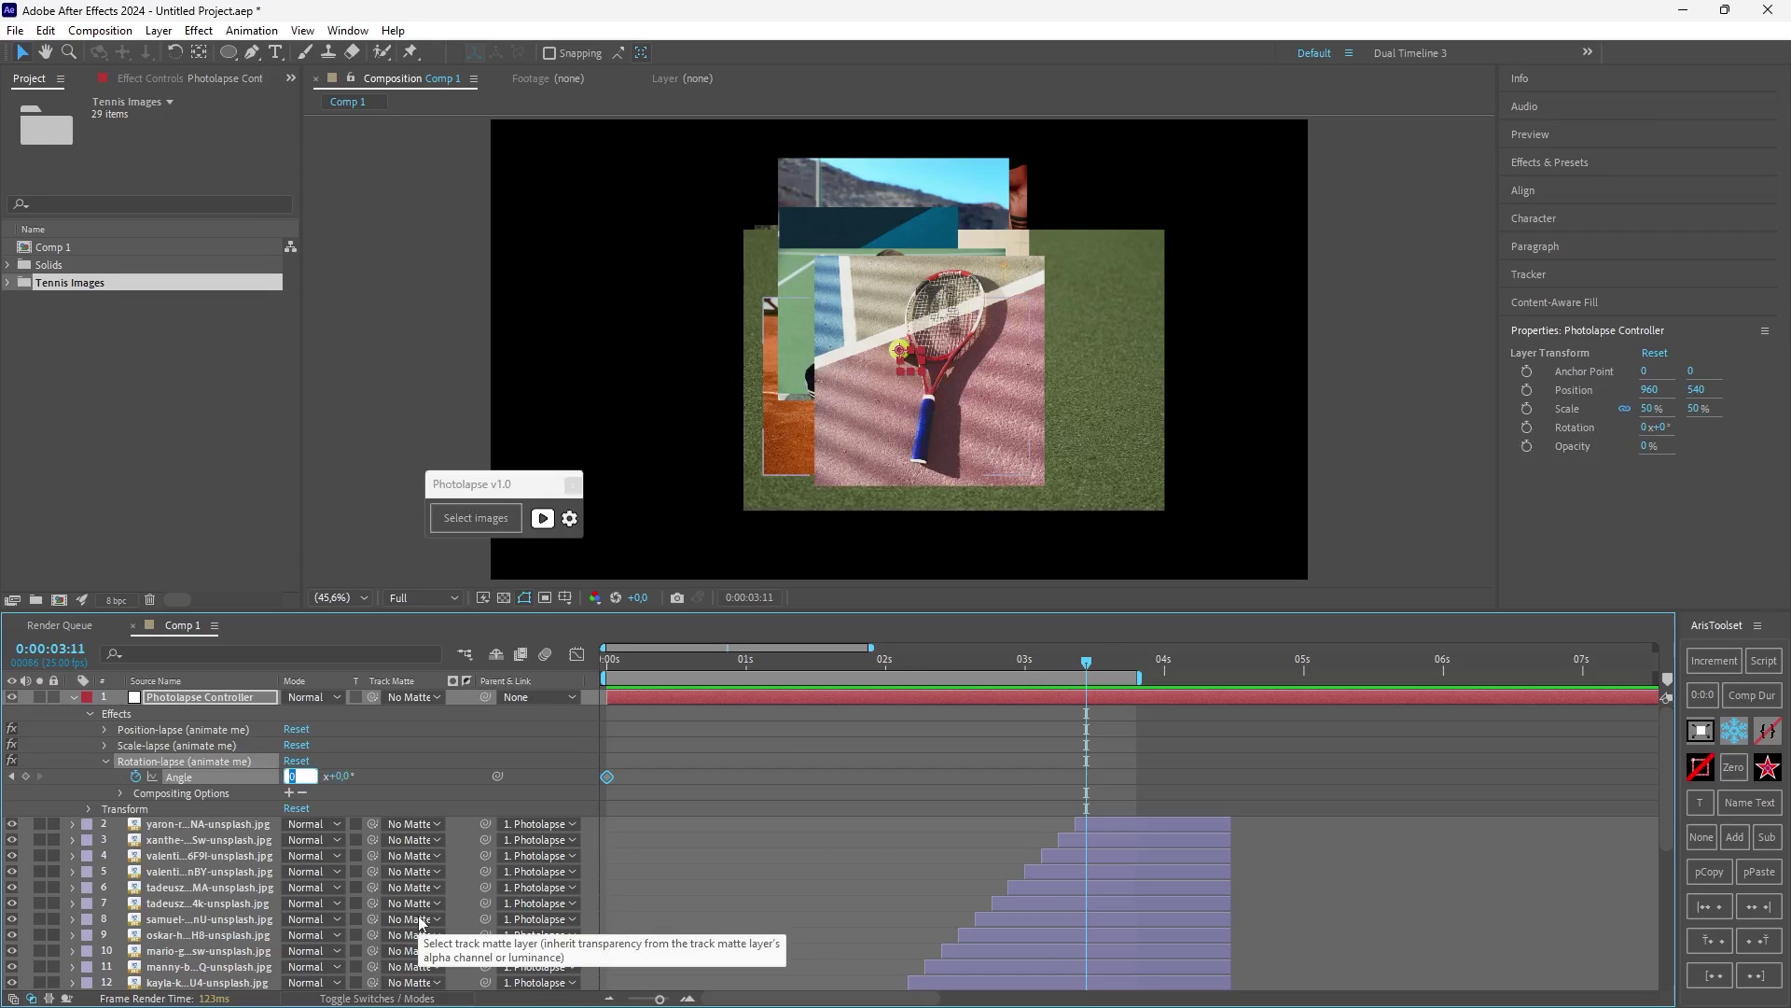
{"action": "type", "text": "1"}
{"action": "key", "text": "Return"}
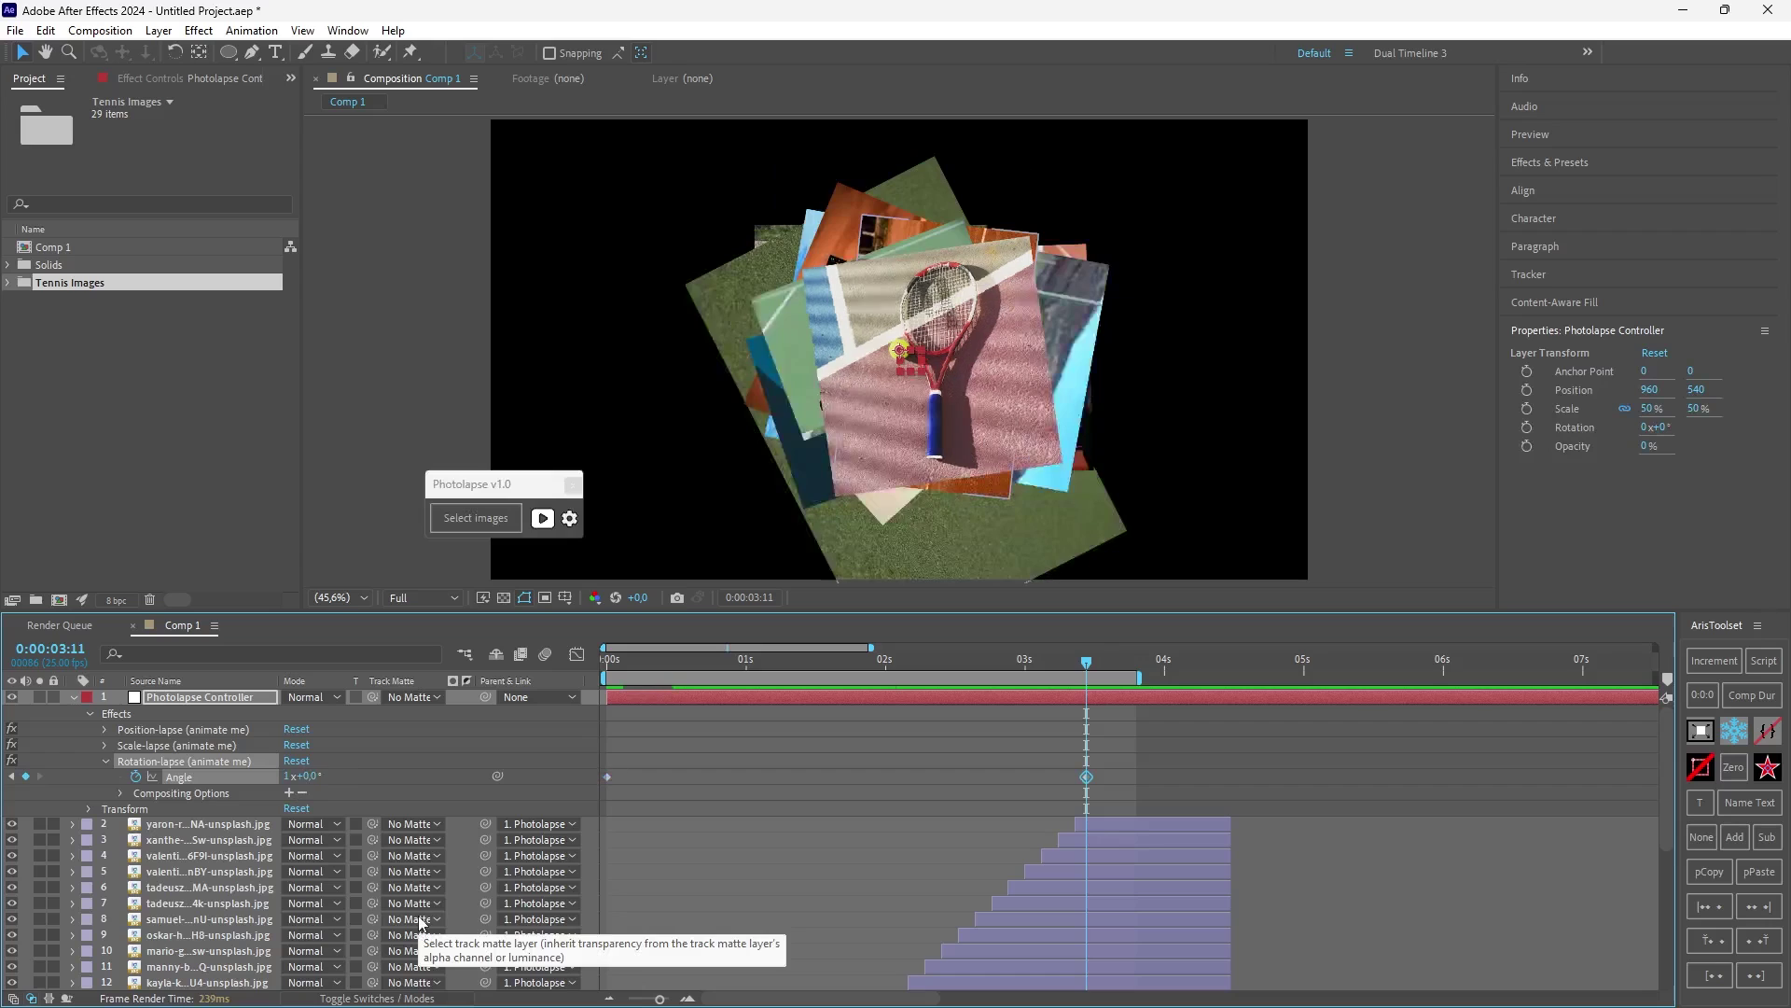
Step: Preview the rotating sequence, return to the start, and review the controller's three lapse effects
{"action": "key", "text": "space"}
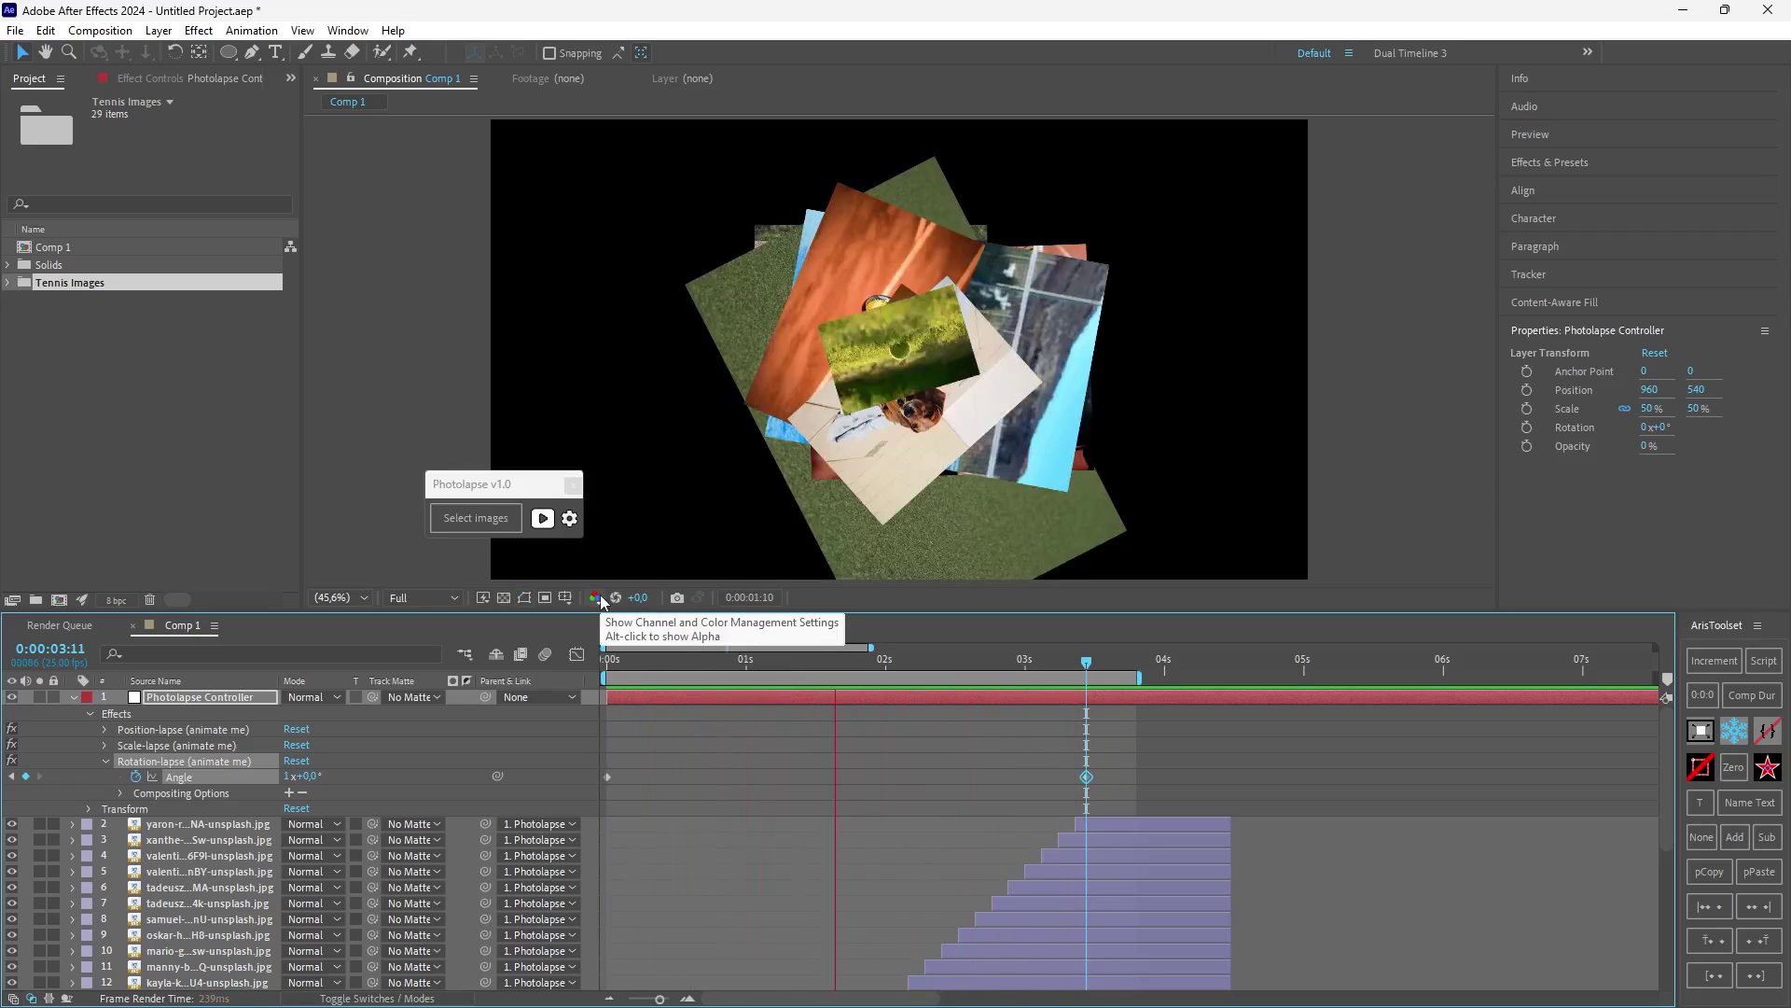
{"action": "key", "text": "space"}
{"action": "key", "text": "Home"}
{"action": "left_click", "coordinate": [148, 731]}
{"action": "left_click", "coordinate": [150, 746]}
{"action": "left_click", "coordinate": [150, 761]}
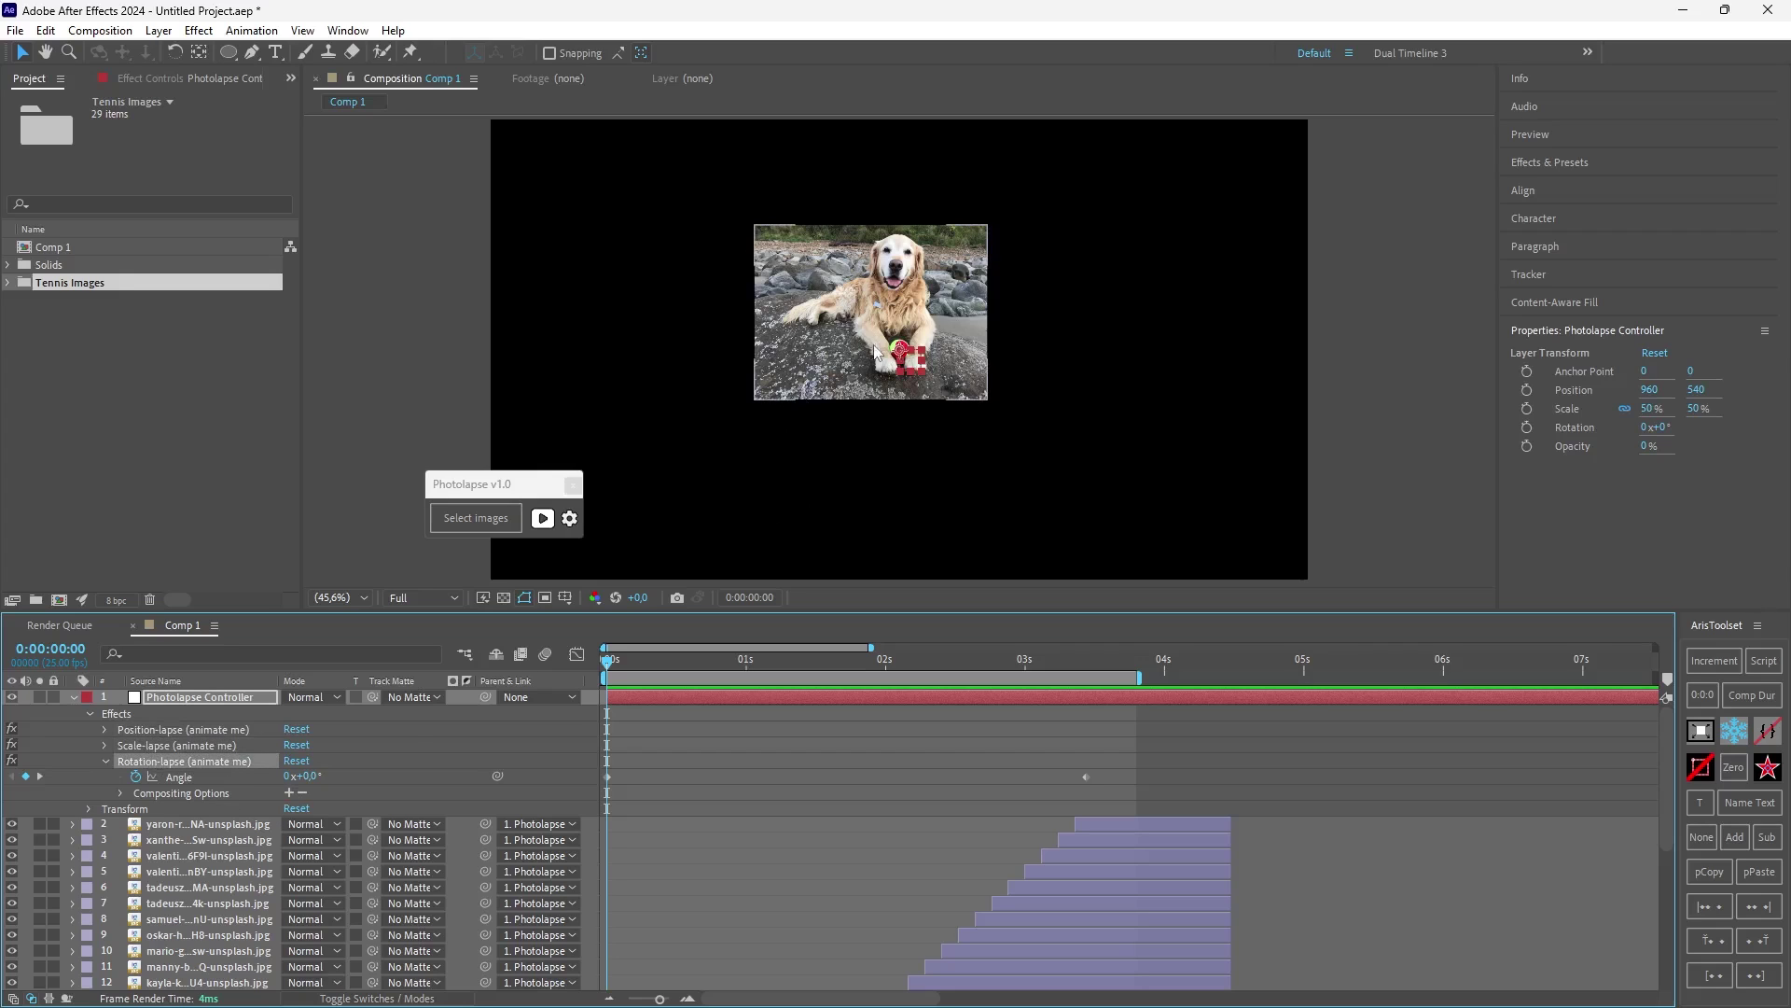
{"action": "left_click", "coordinate": [642, 668]}
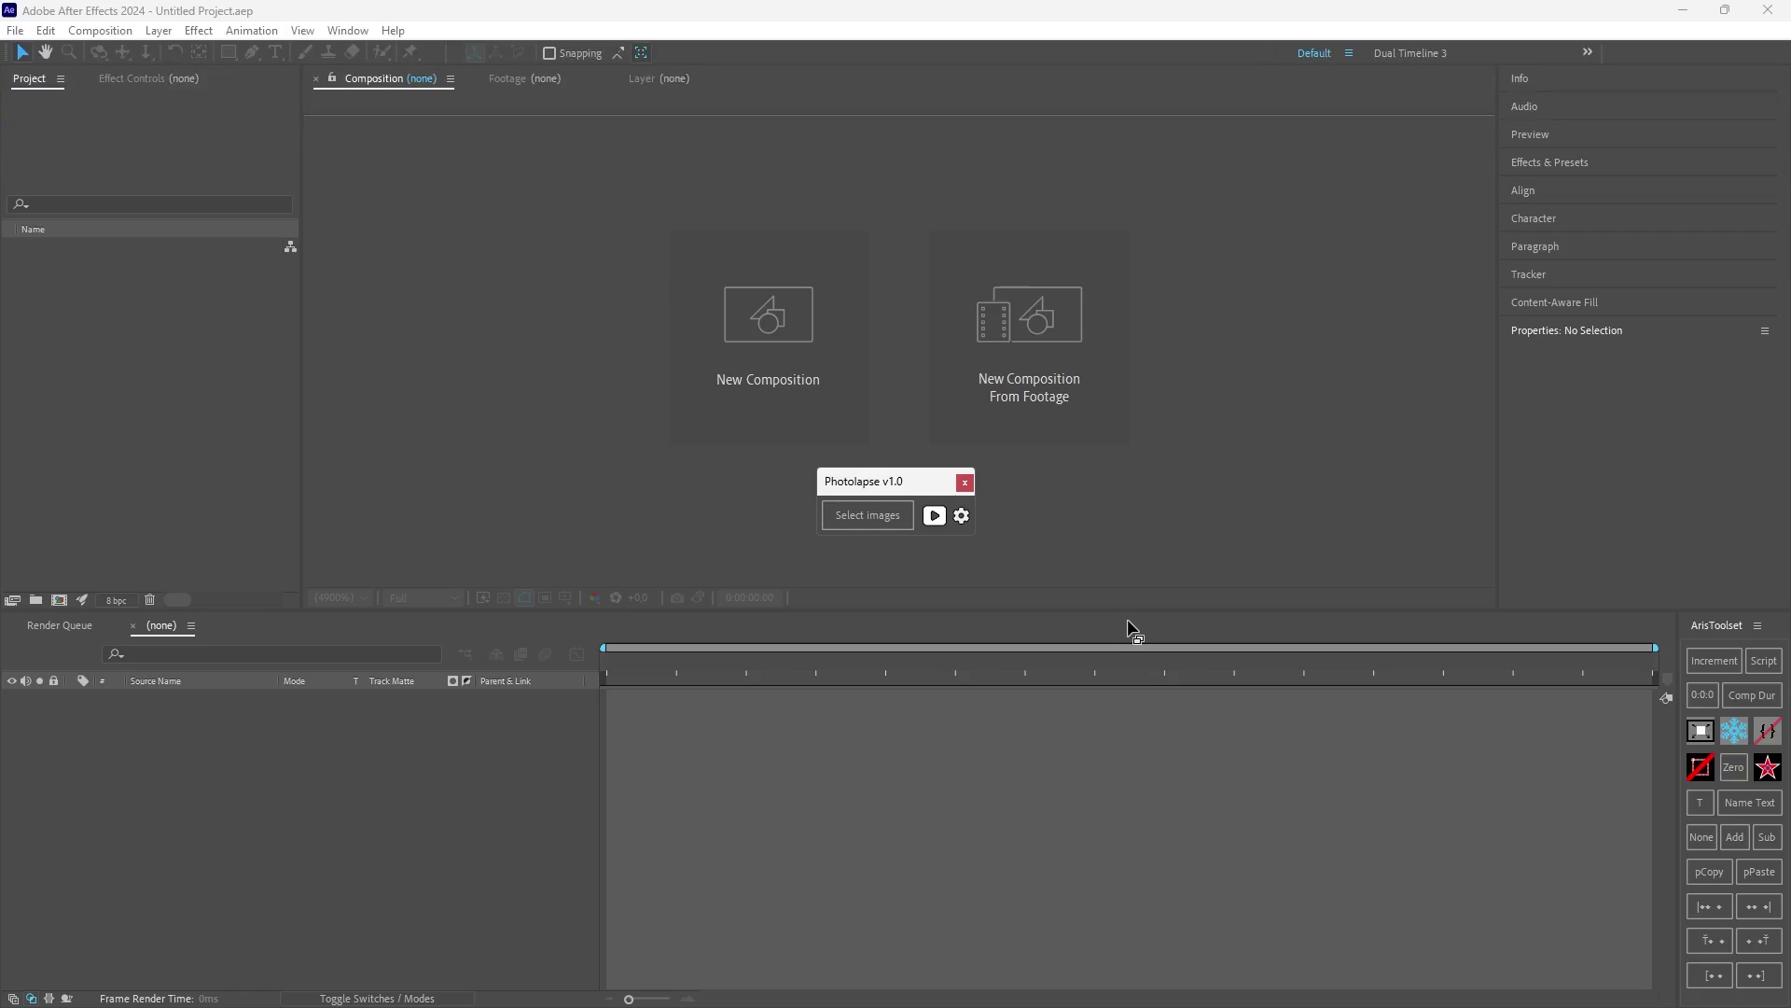
Step: Import the portrait images into the empty project and group them in a folder named Portraits
{"action": "left_click_drag", "start_coordinate": [1127, 619], "coordinate": [146, 360]}
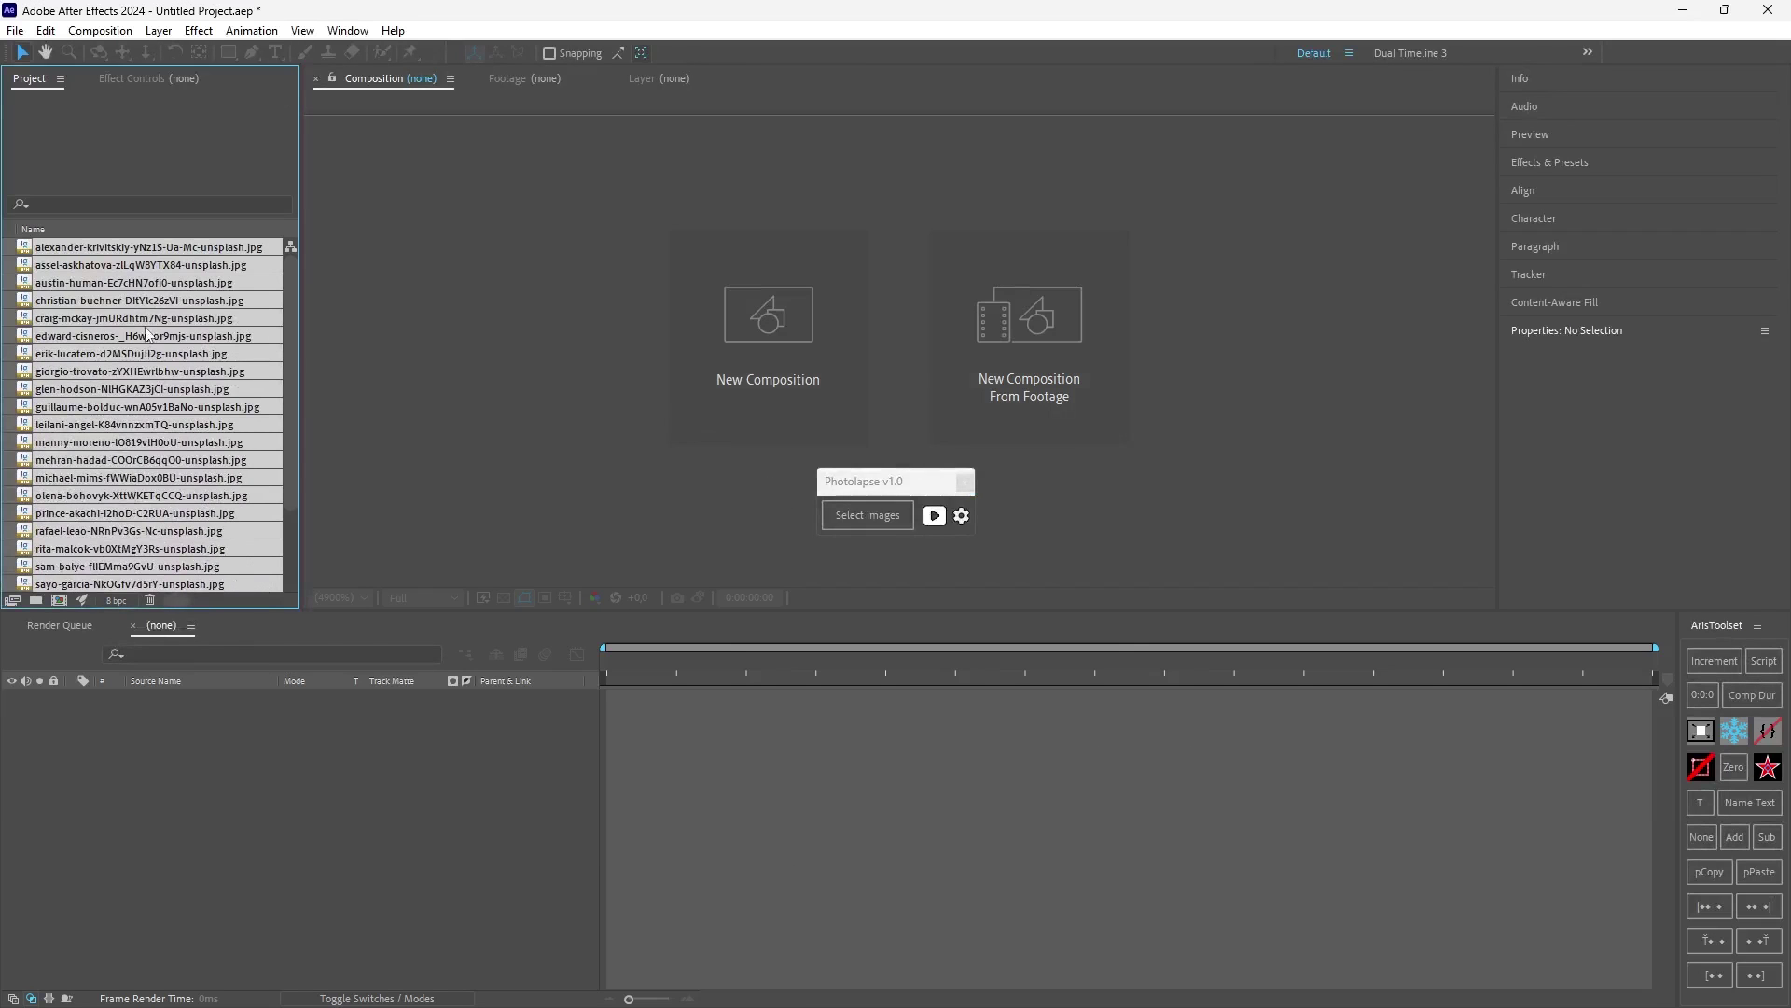
{"action": "left_click", "coordinate": [35, 601]}
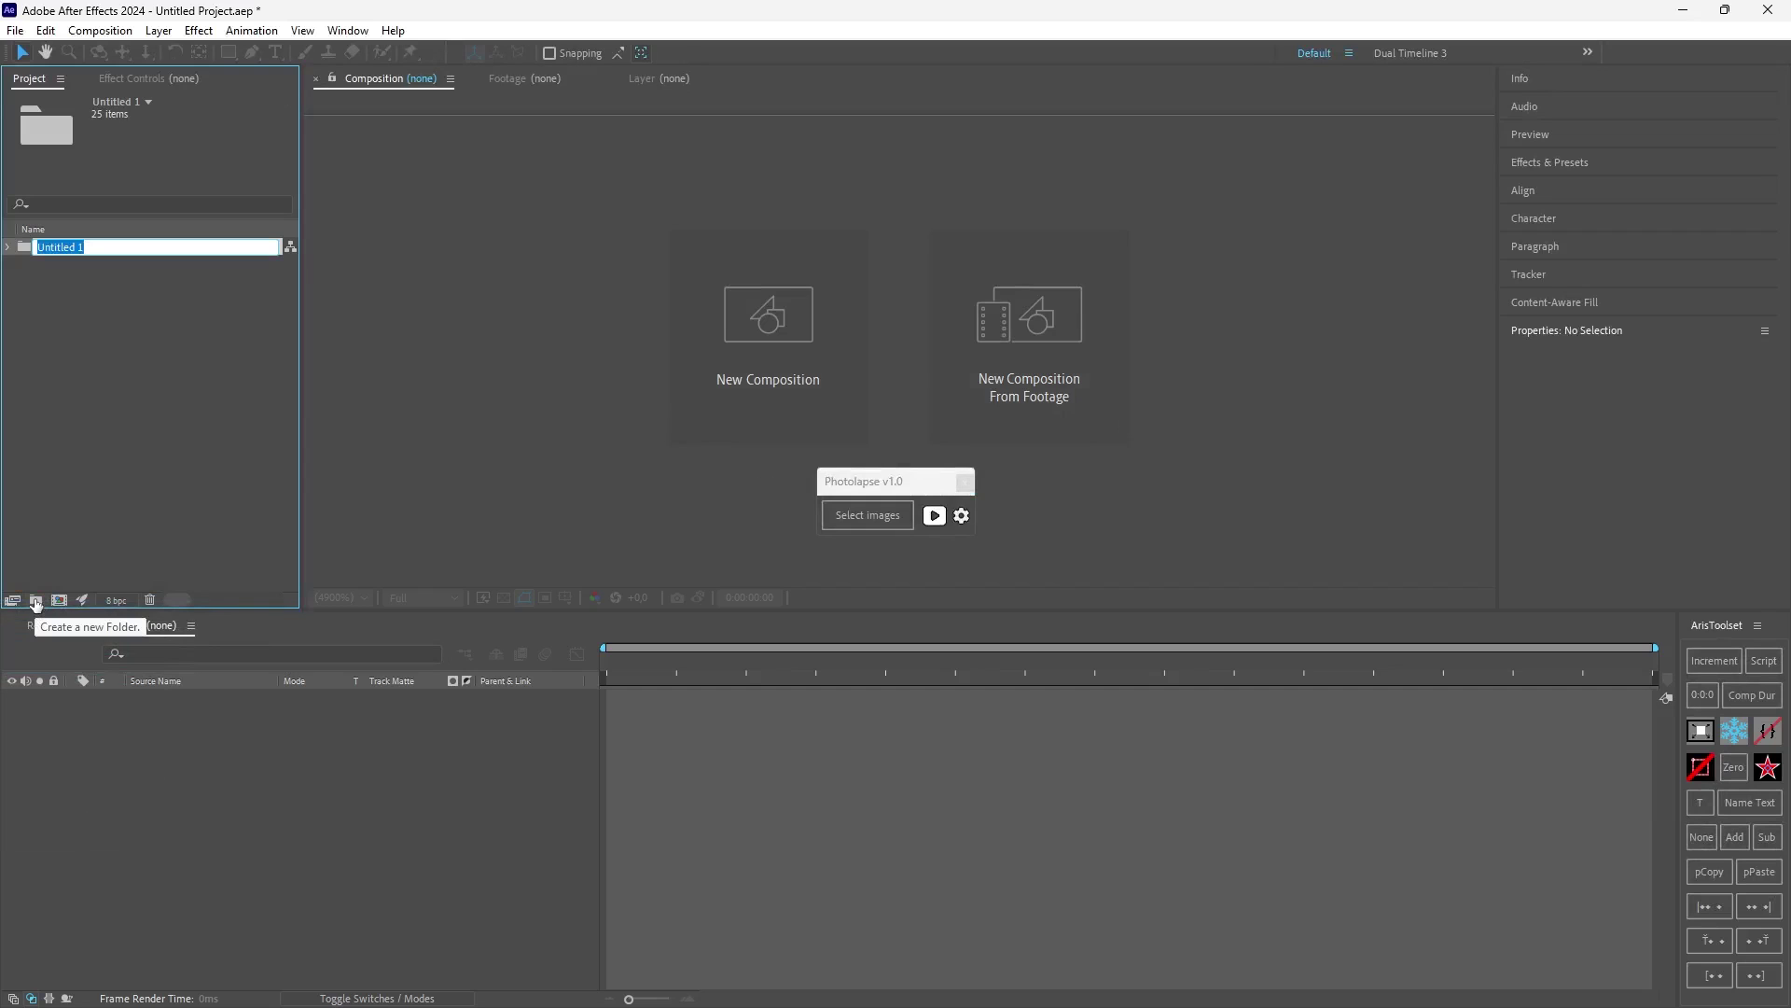
{"action": "type", "text": "Portraits"}
{"action": "key", "text": "Return"}
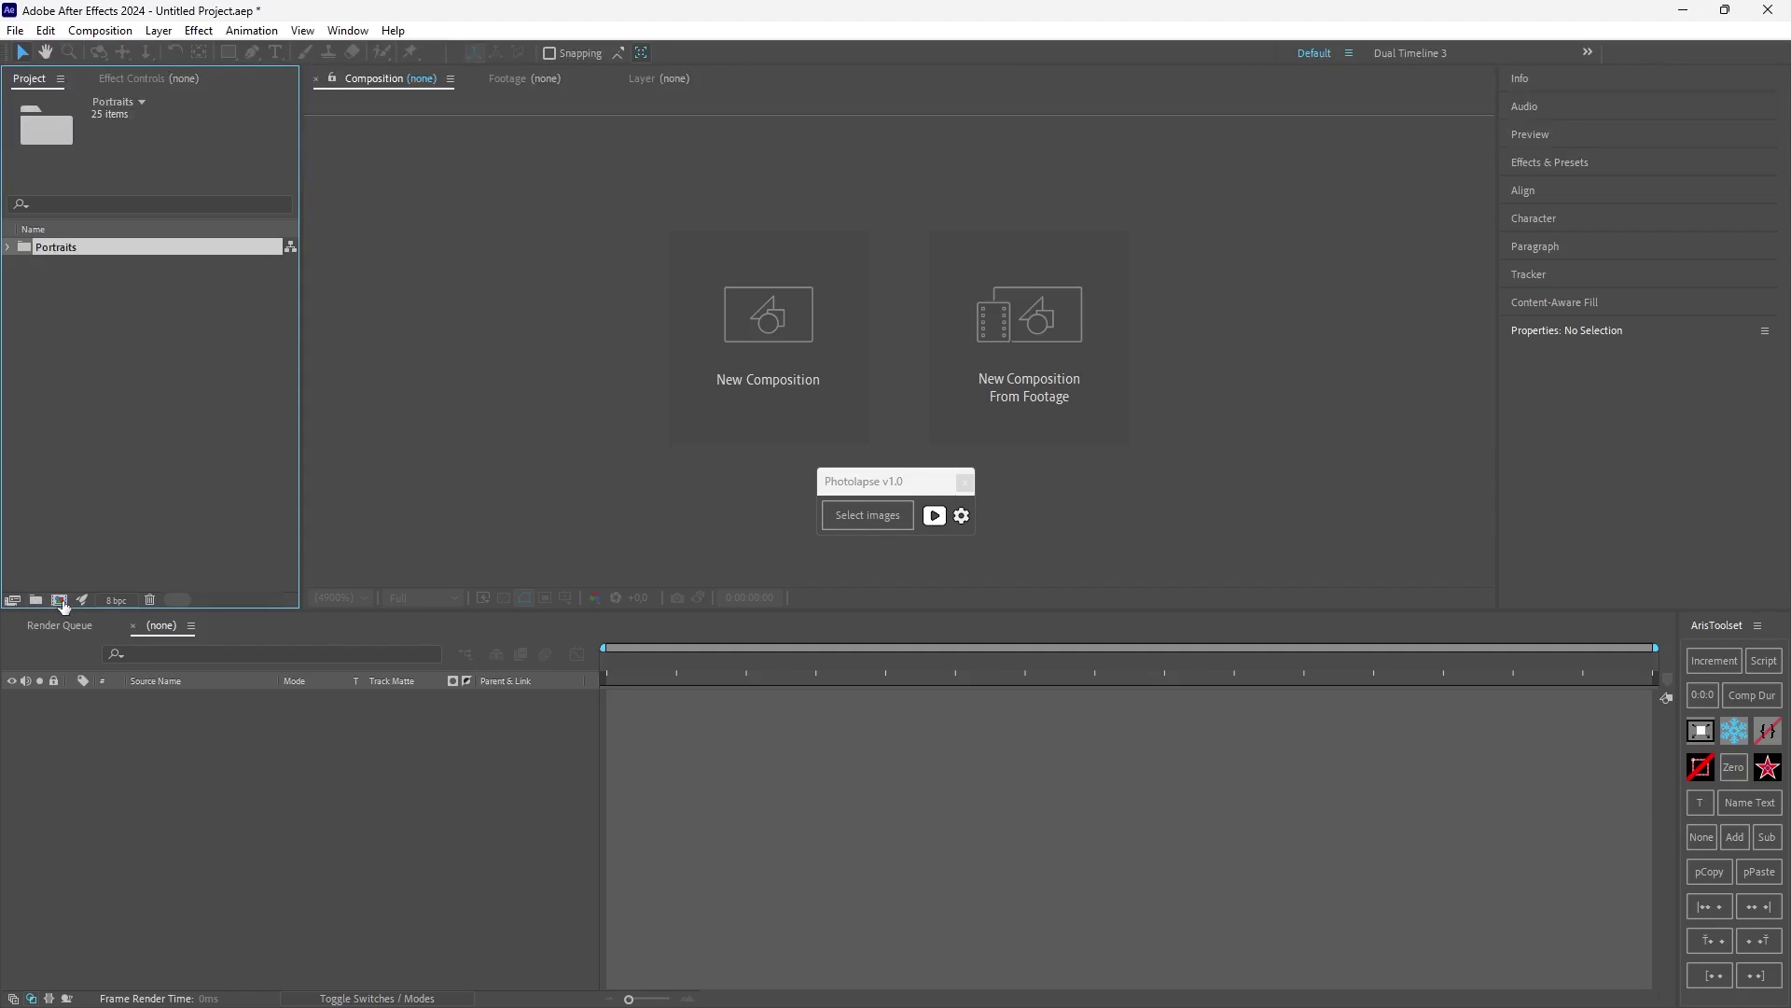
Step: Create a new 1080 x 1920 px composition at 25 fps with a duration of 0:00:30:00
{"action": "left_click", "coordinate": [59, 601]}
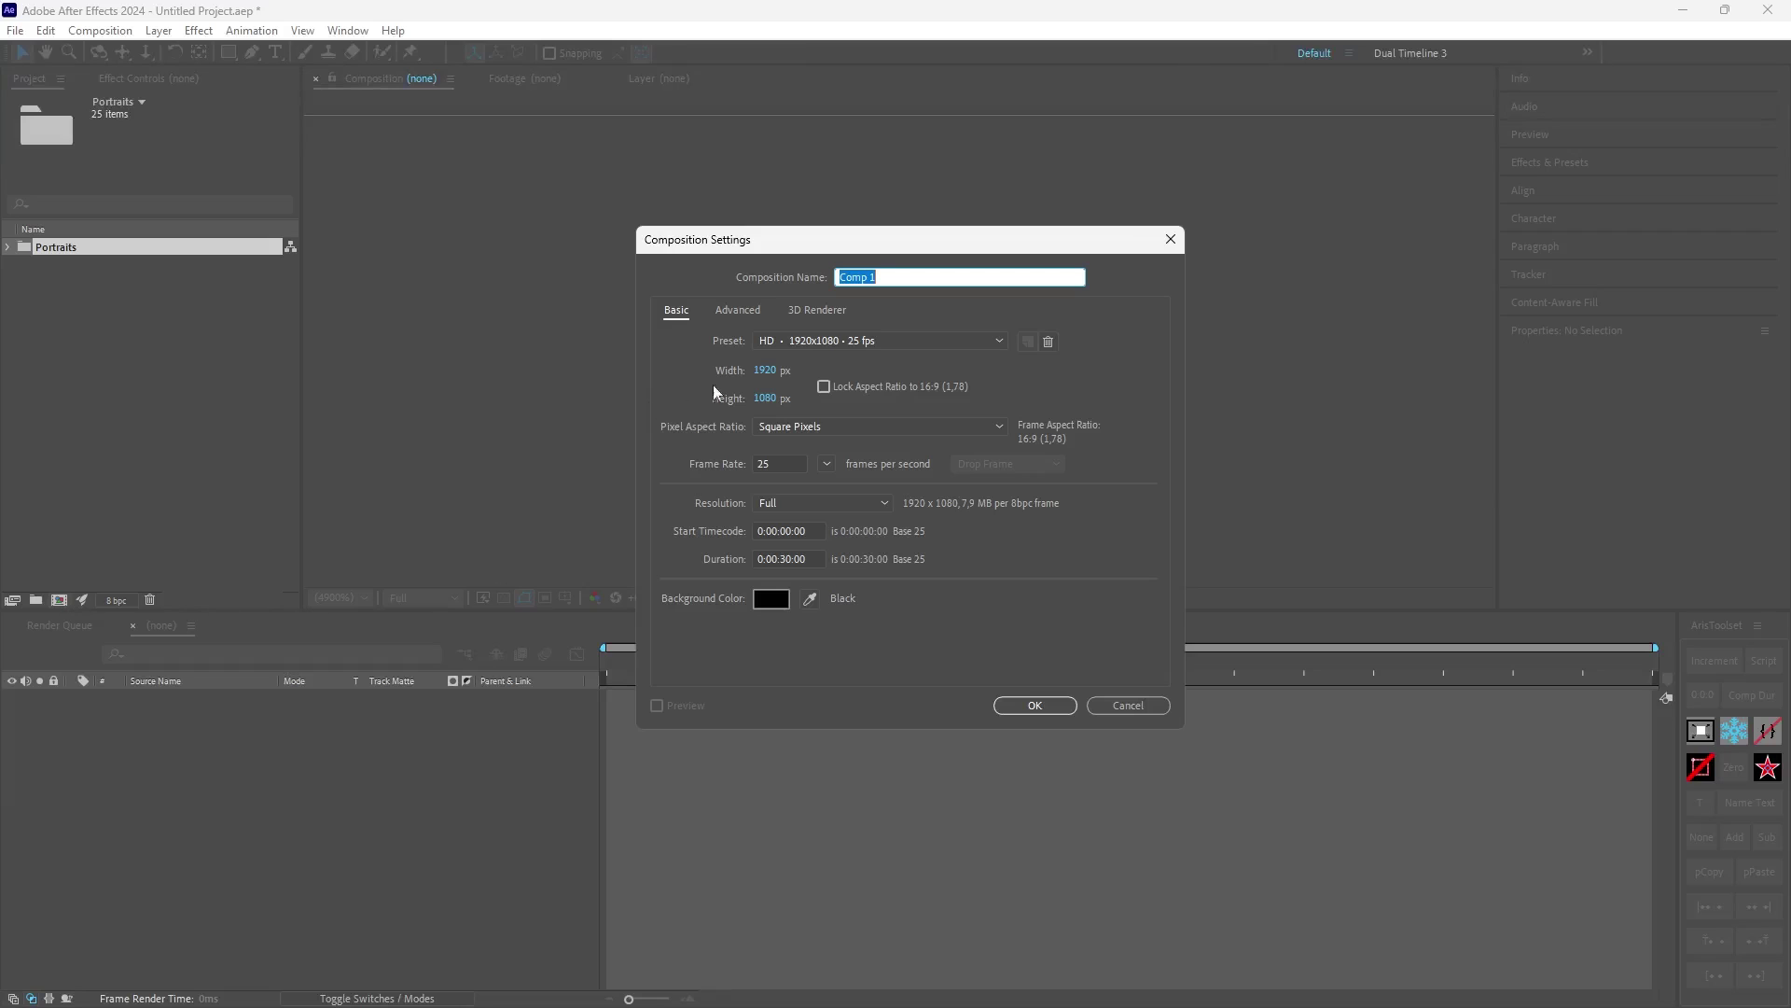
{"action": "left_click", "coordinate": [765, 370]}
{"action": "type", "text": "10803"}
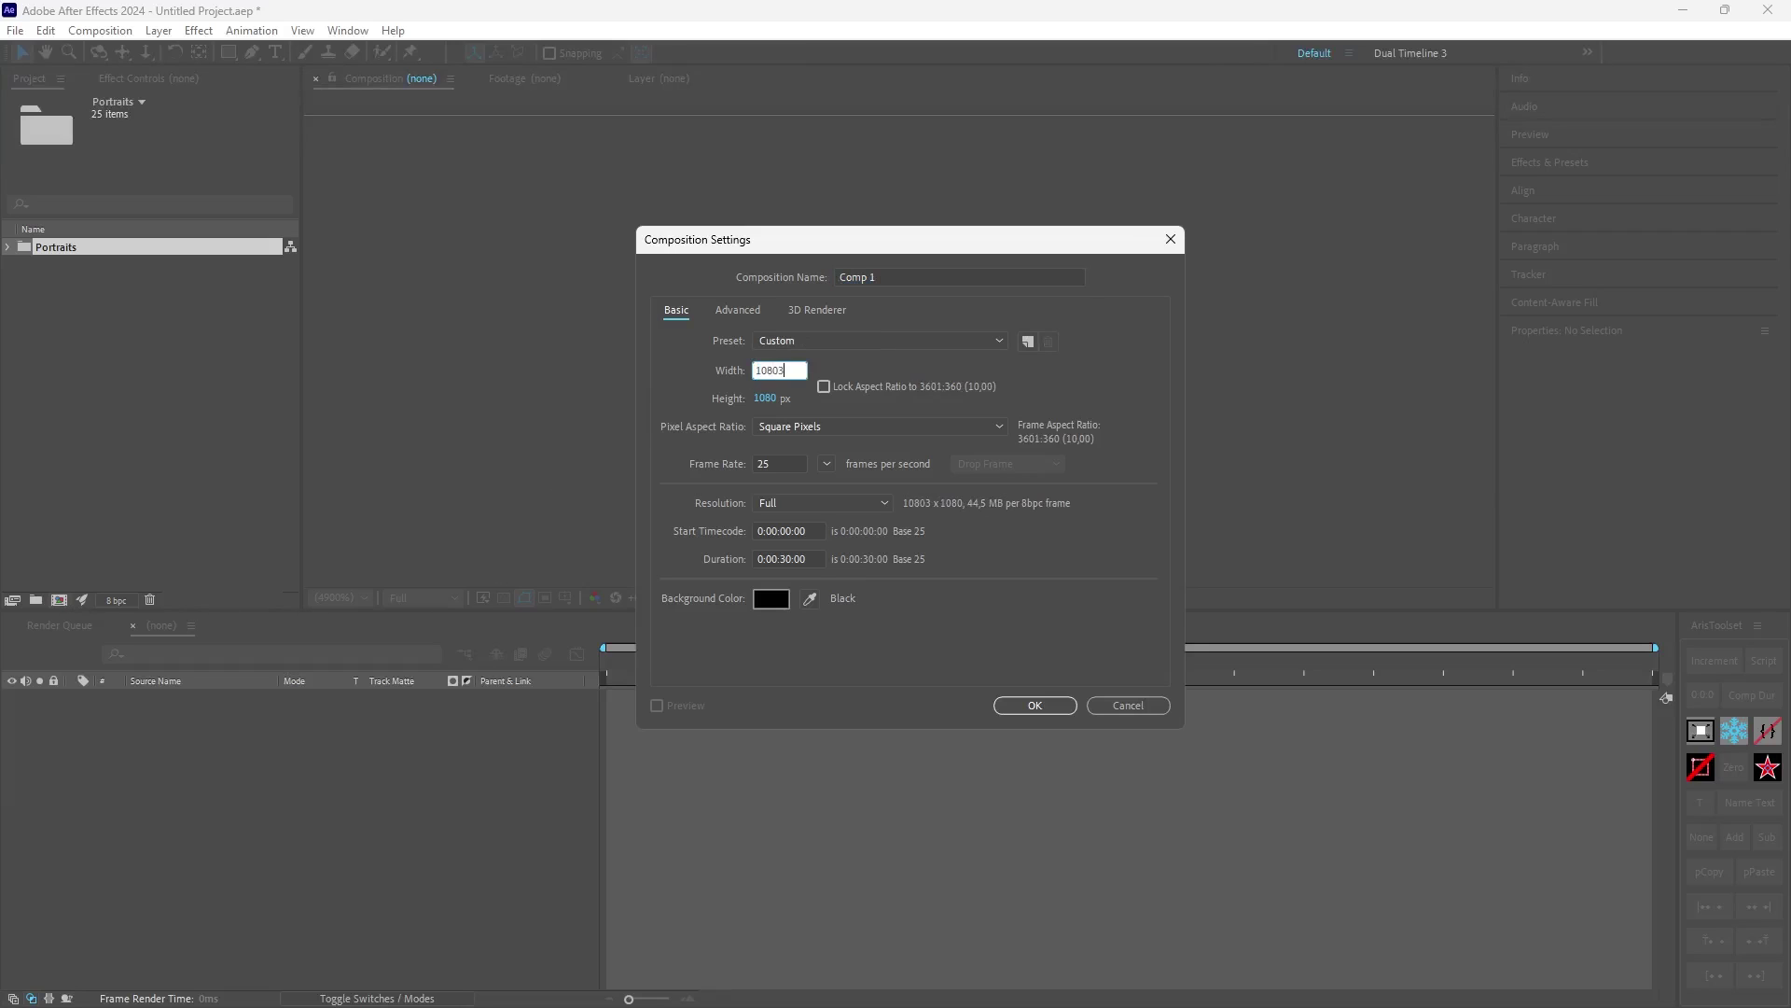
{"action": "key", "text": "Tab"}
{"action": "type", "text": "1920"}
{"action": "key", "text": "Tab"}
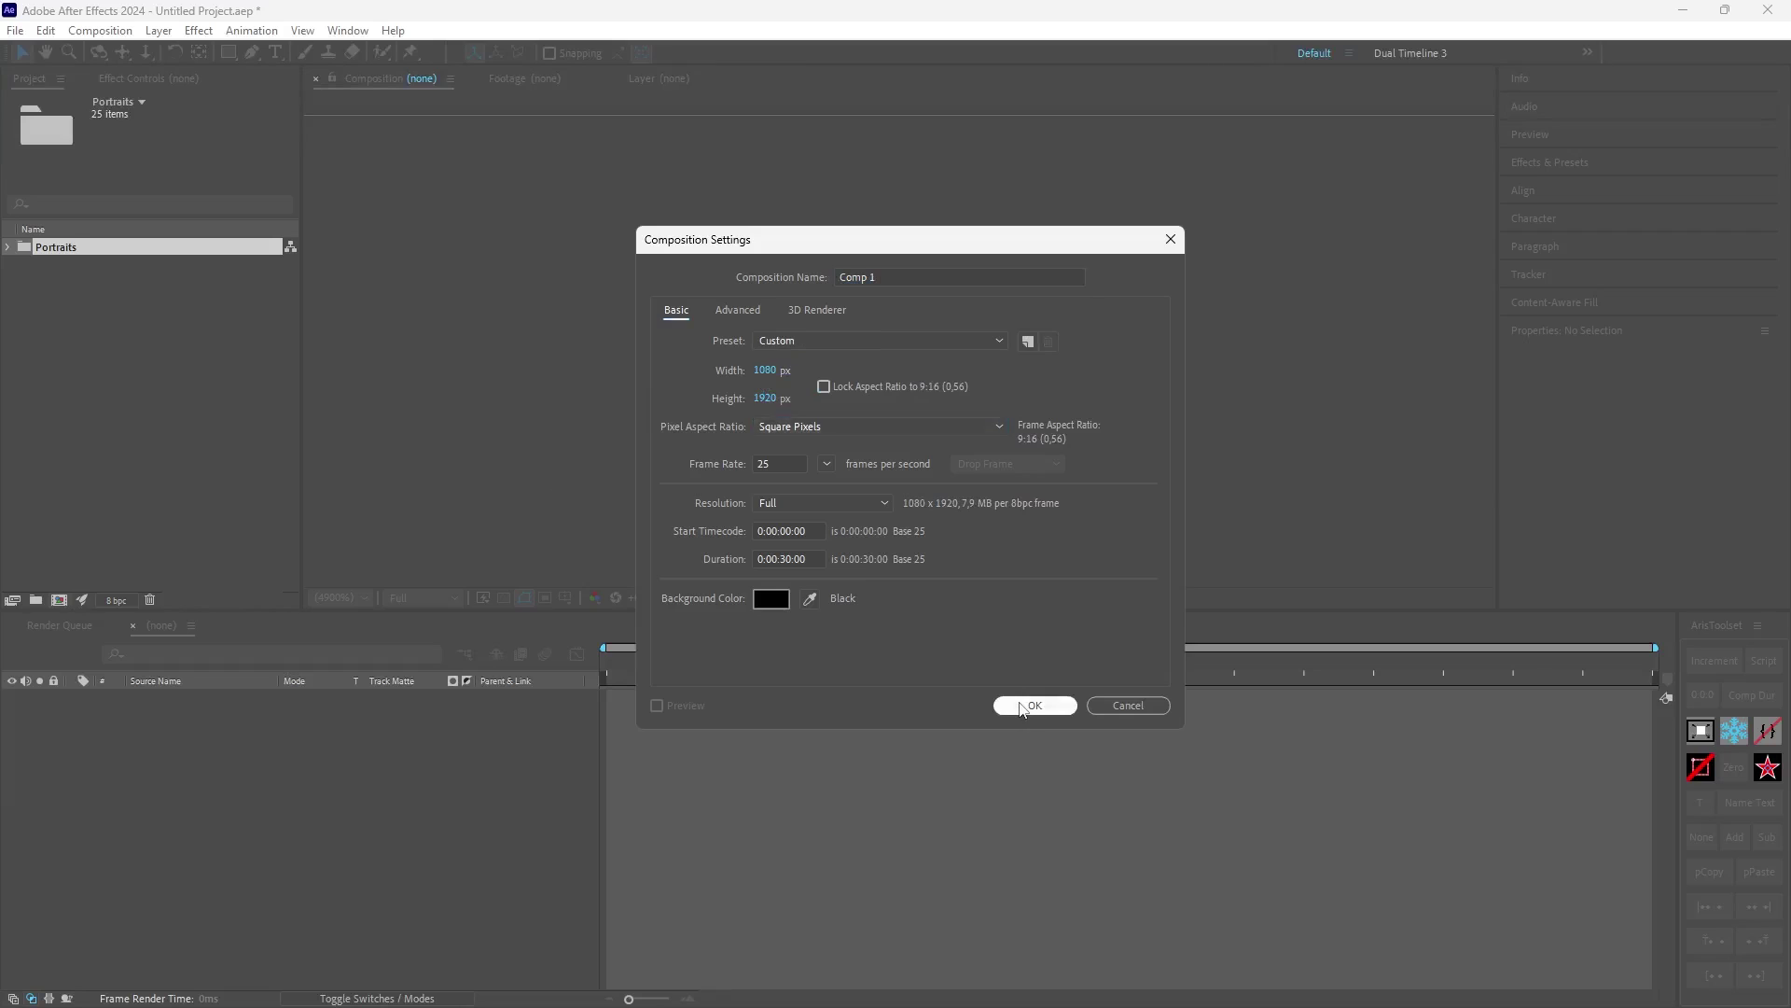
{"action": "left_click", "coordinate": [1018, 703]}
Step: Add all 25 portrait images to Comp 1 as layers and start Photolapse with them as the selected images
{"action": "left_click_drag", "start_coordinate": [84, 343], "coordinate": [15, 380]}
{"action": "left_click", "coordinate": [7, 265]}
{"action": "left_click_drag", "start_coordinate": [50, 270], "coordinate": [206, 797]}
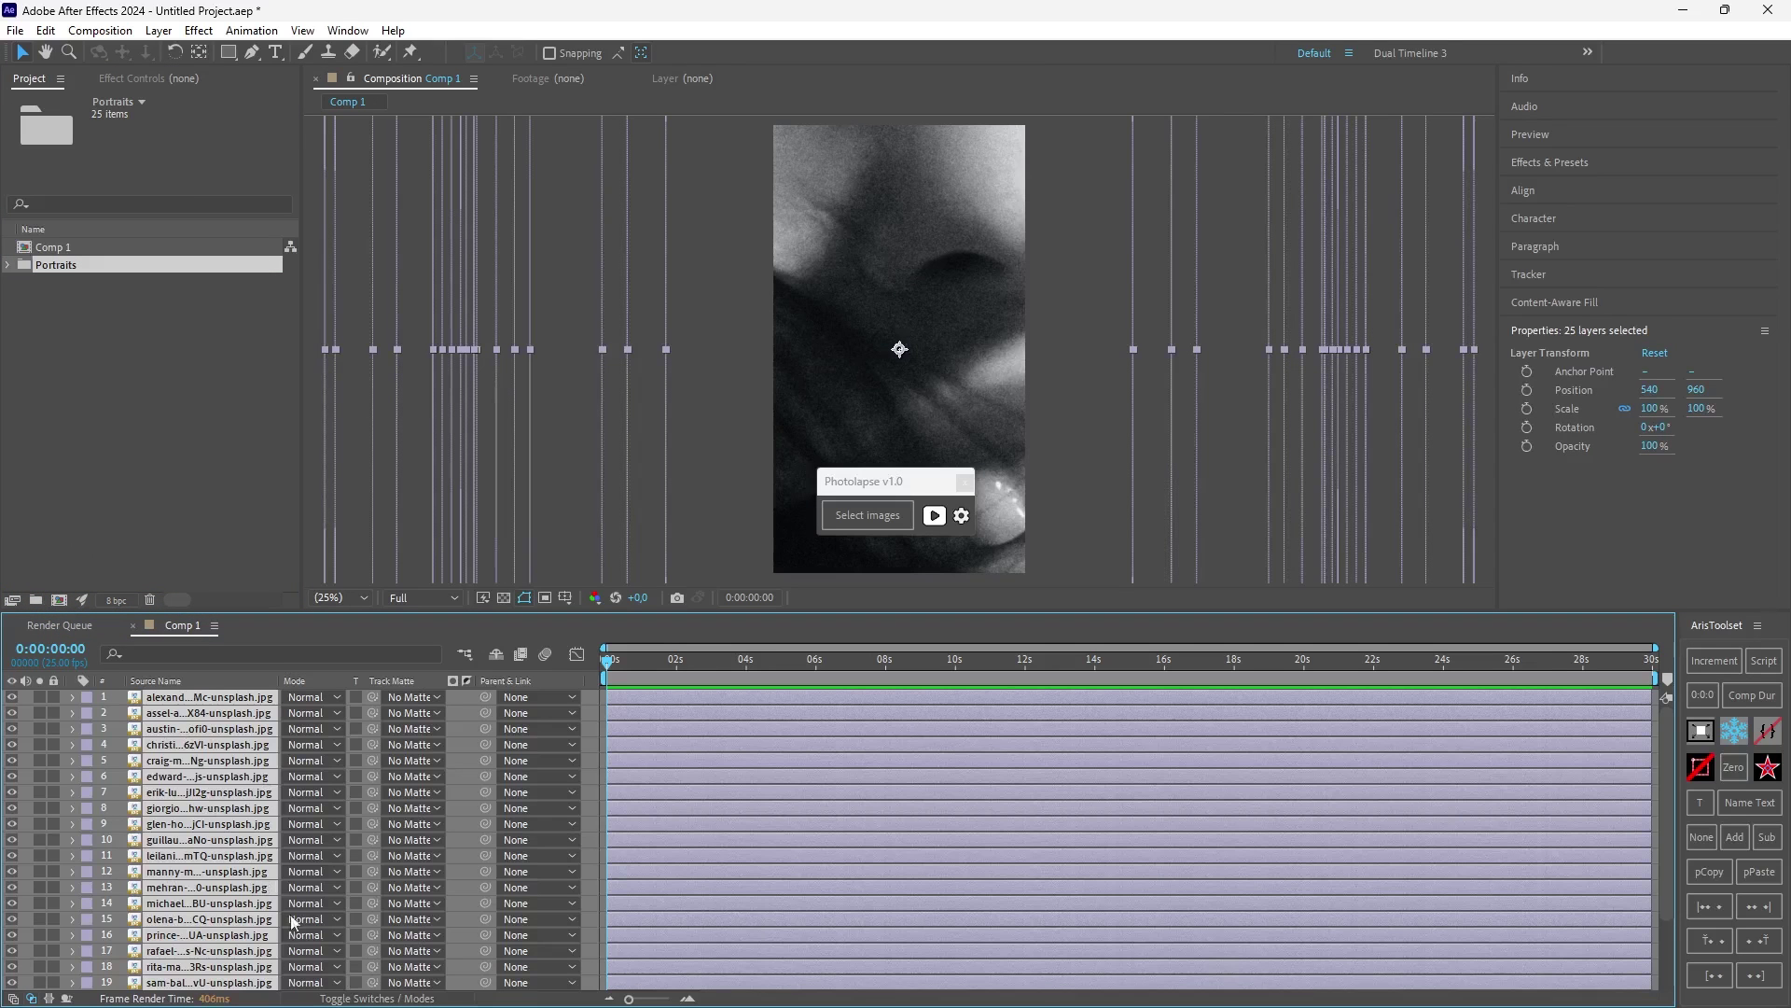
{"action": "left_click", "coordinate": [870, 516]}
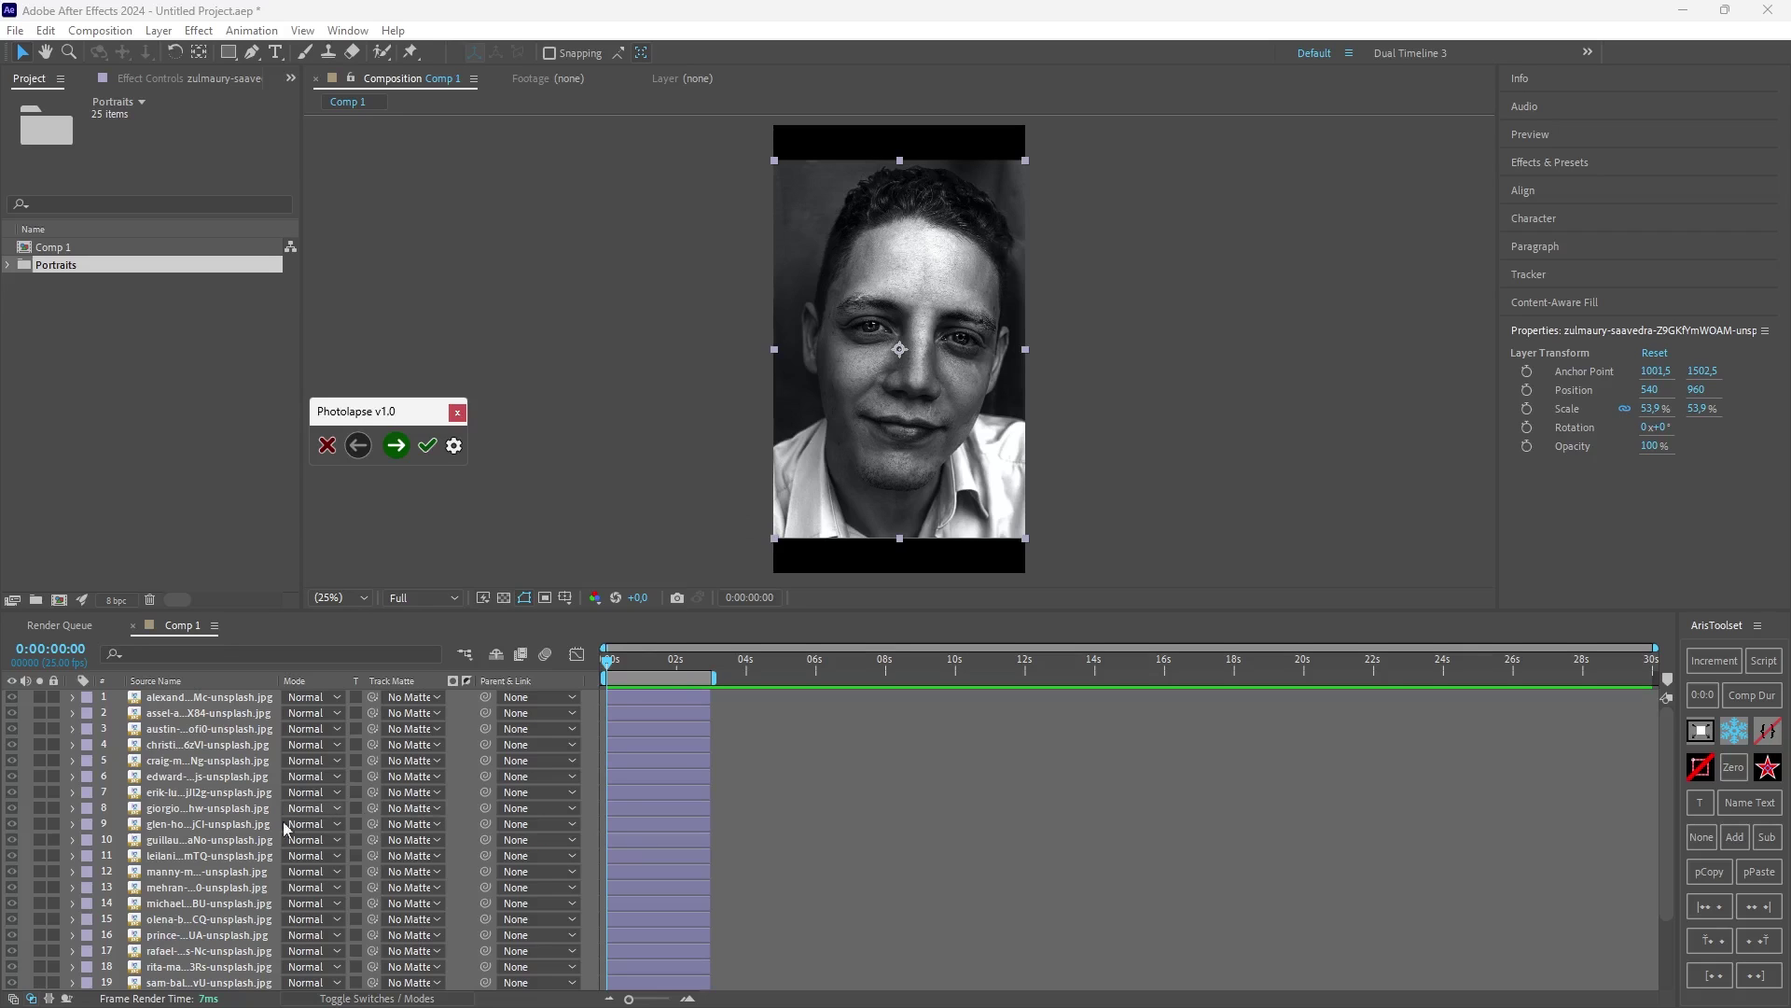
Step: Draw a circular mask around the iris of the left-hand eye in the portrait on layer 25
{"action": "scroll", "coordinate": [234, 882], "scroll_direction": "down", "scroll_amount": 3}
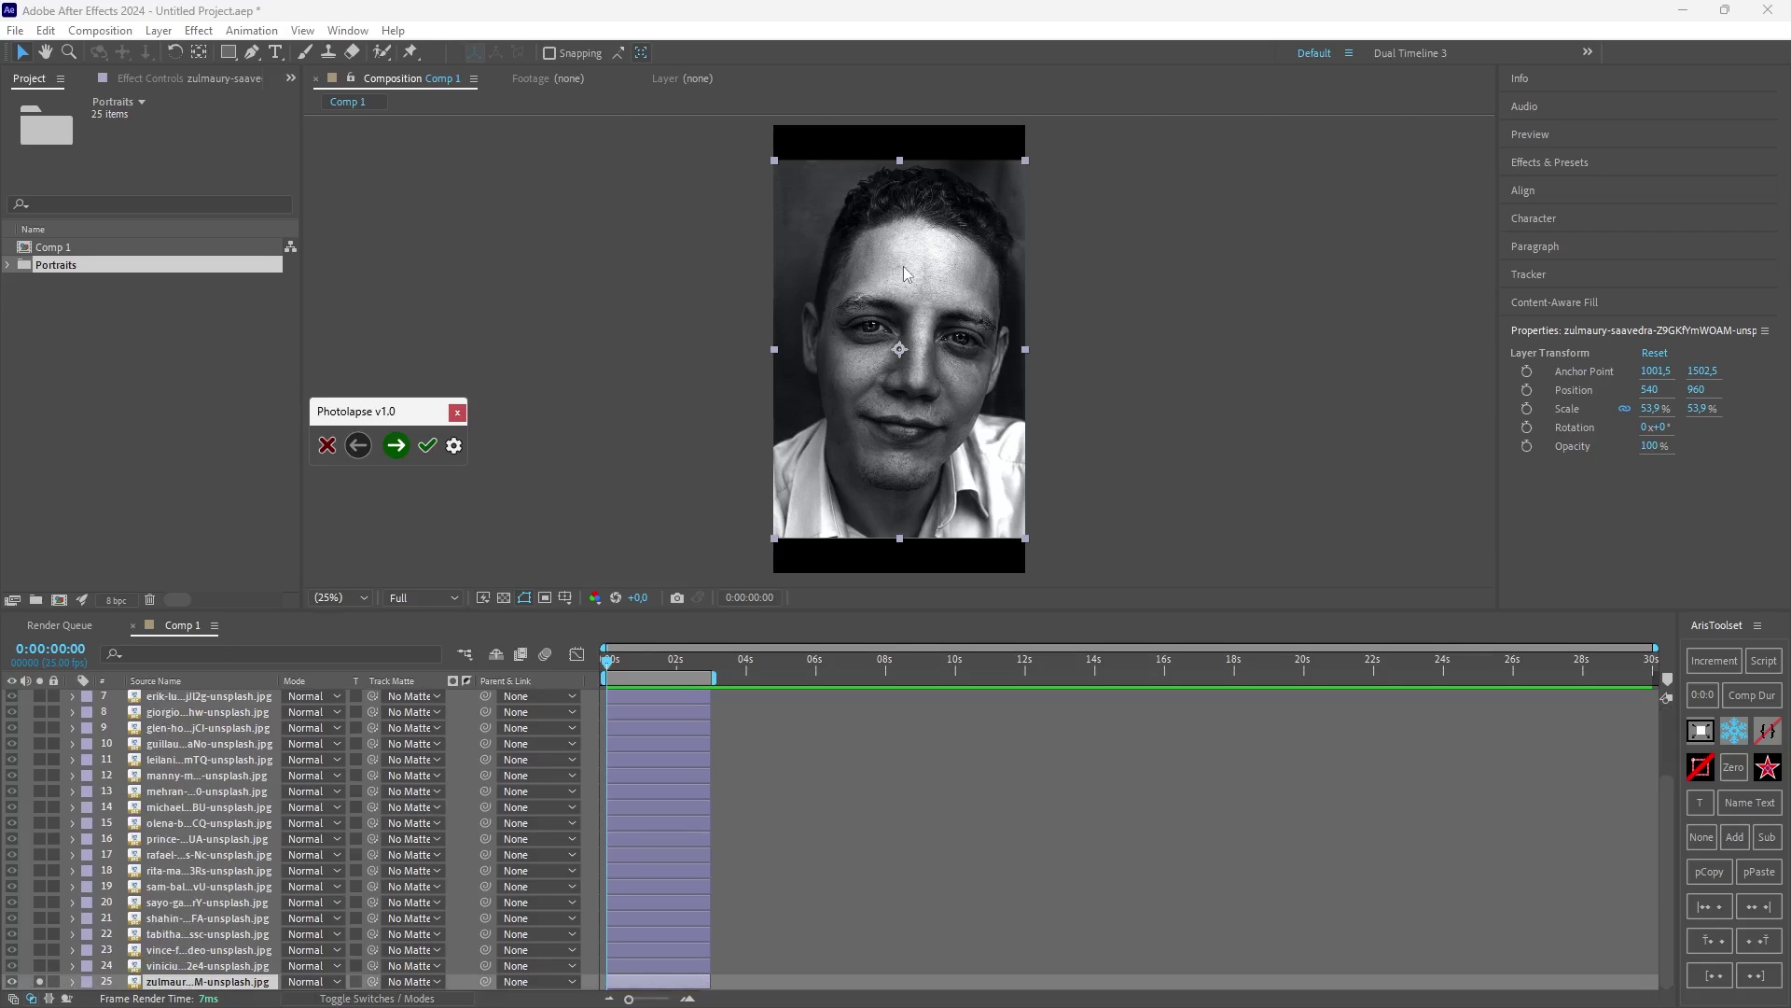
{"action": "scroll", "coordinate": [903, 267], "scroll_direction": "up", "scroll_amount": 3}
{"action": "scroll", "coordinate": [893, 351], "scroll_direction": "down", "scroll_amount": 4}
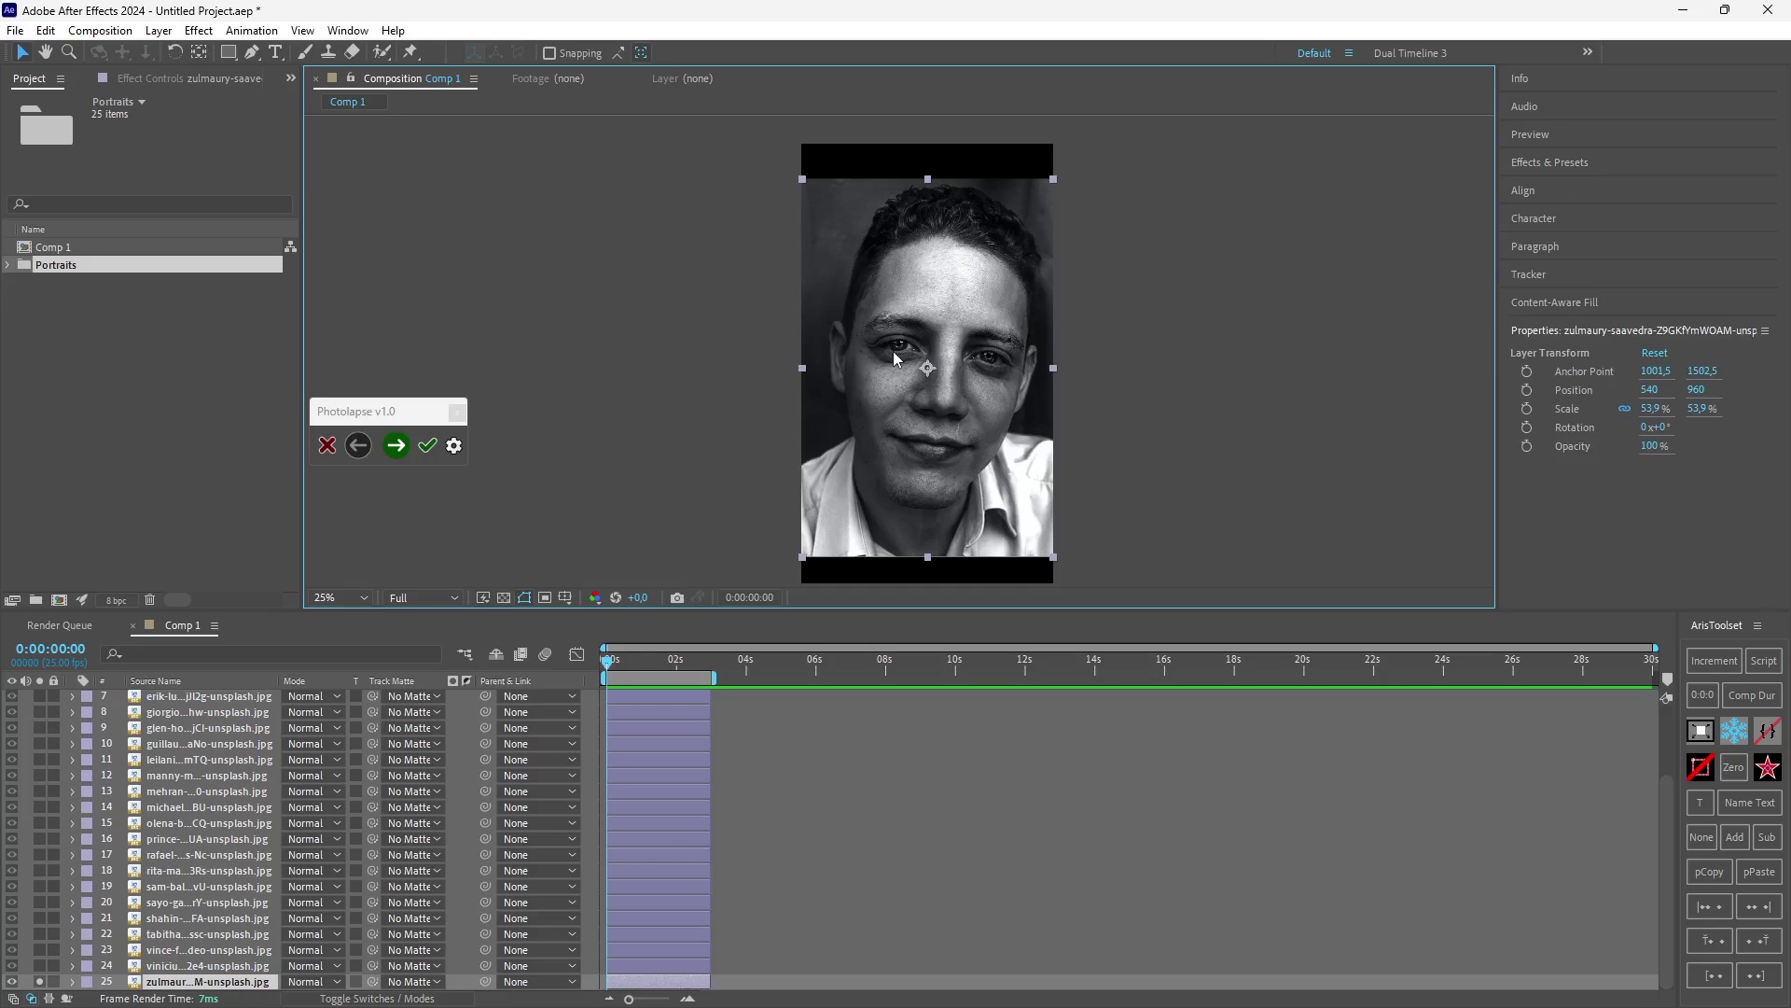
{"action": "scroll", "coordinate": [893, 351], "scroll_direction": "up", "scroll_amount": 8}
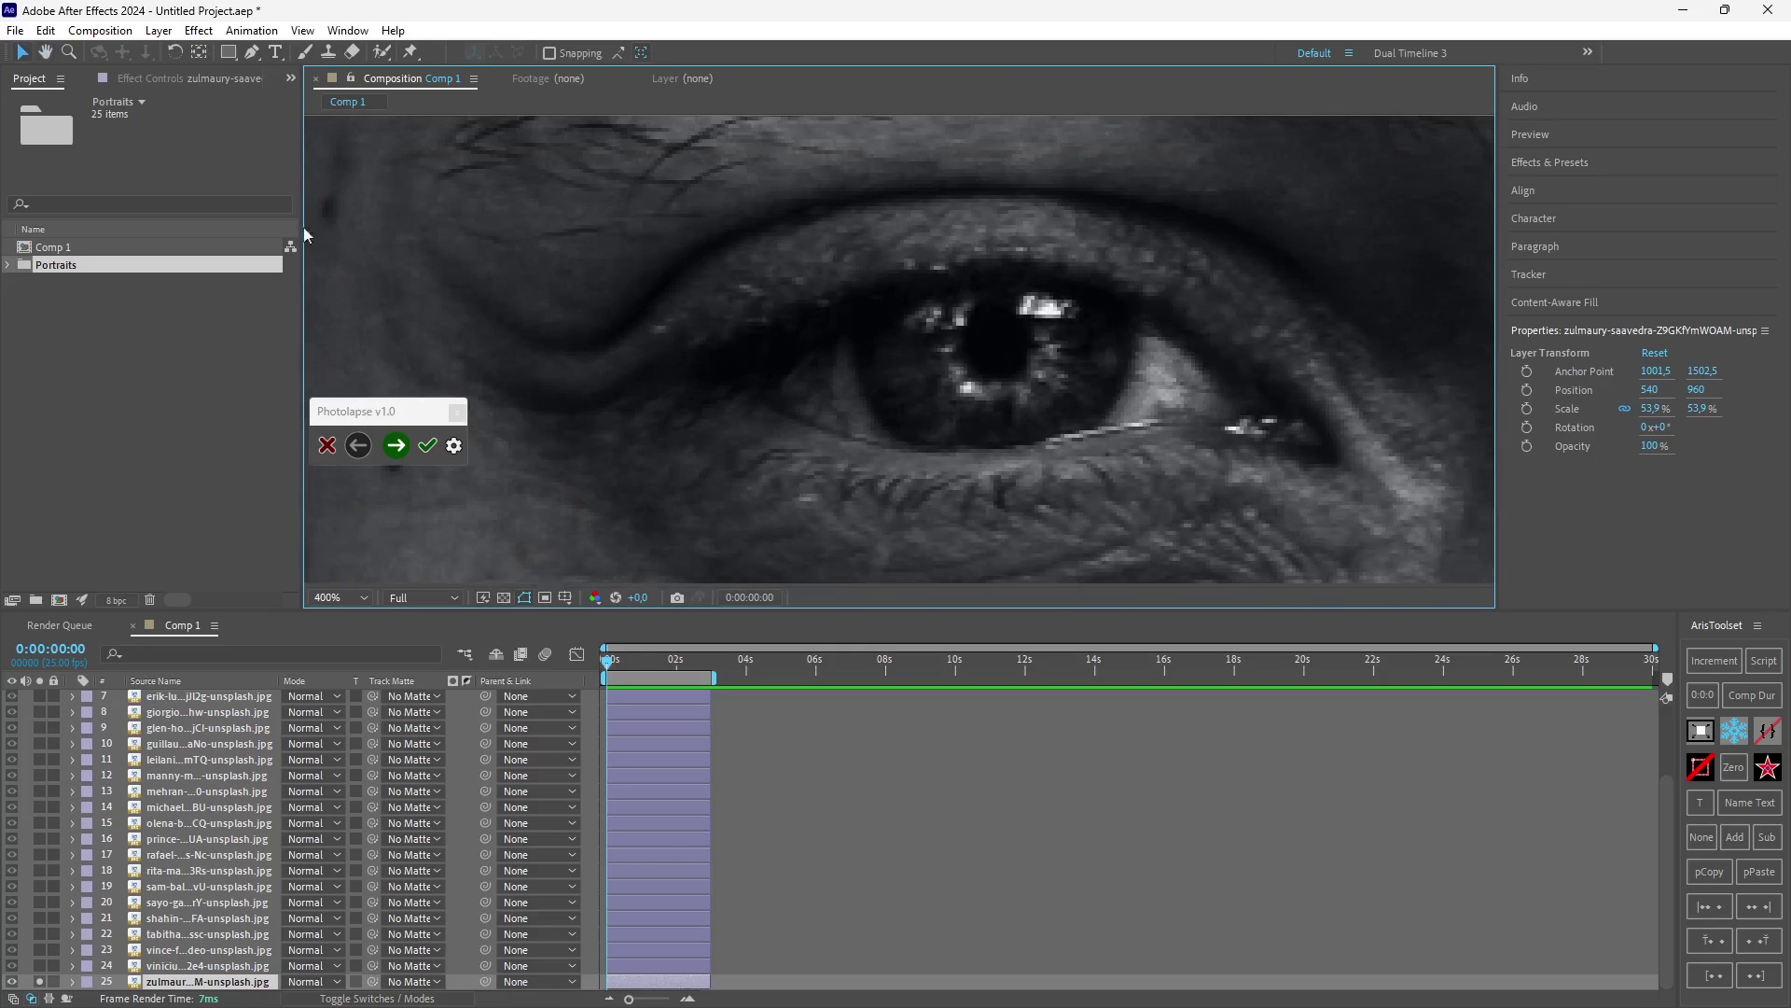
{"action": "left_click_drag", "start_coordinate": [228, 51], "coordinate": [275, 106]}
{"action": "left_click_drag", "start_coordinate": [992, 340], "coordinate": [1143, 449]}
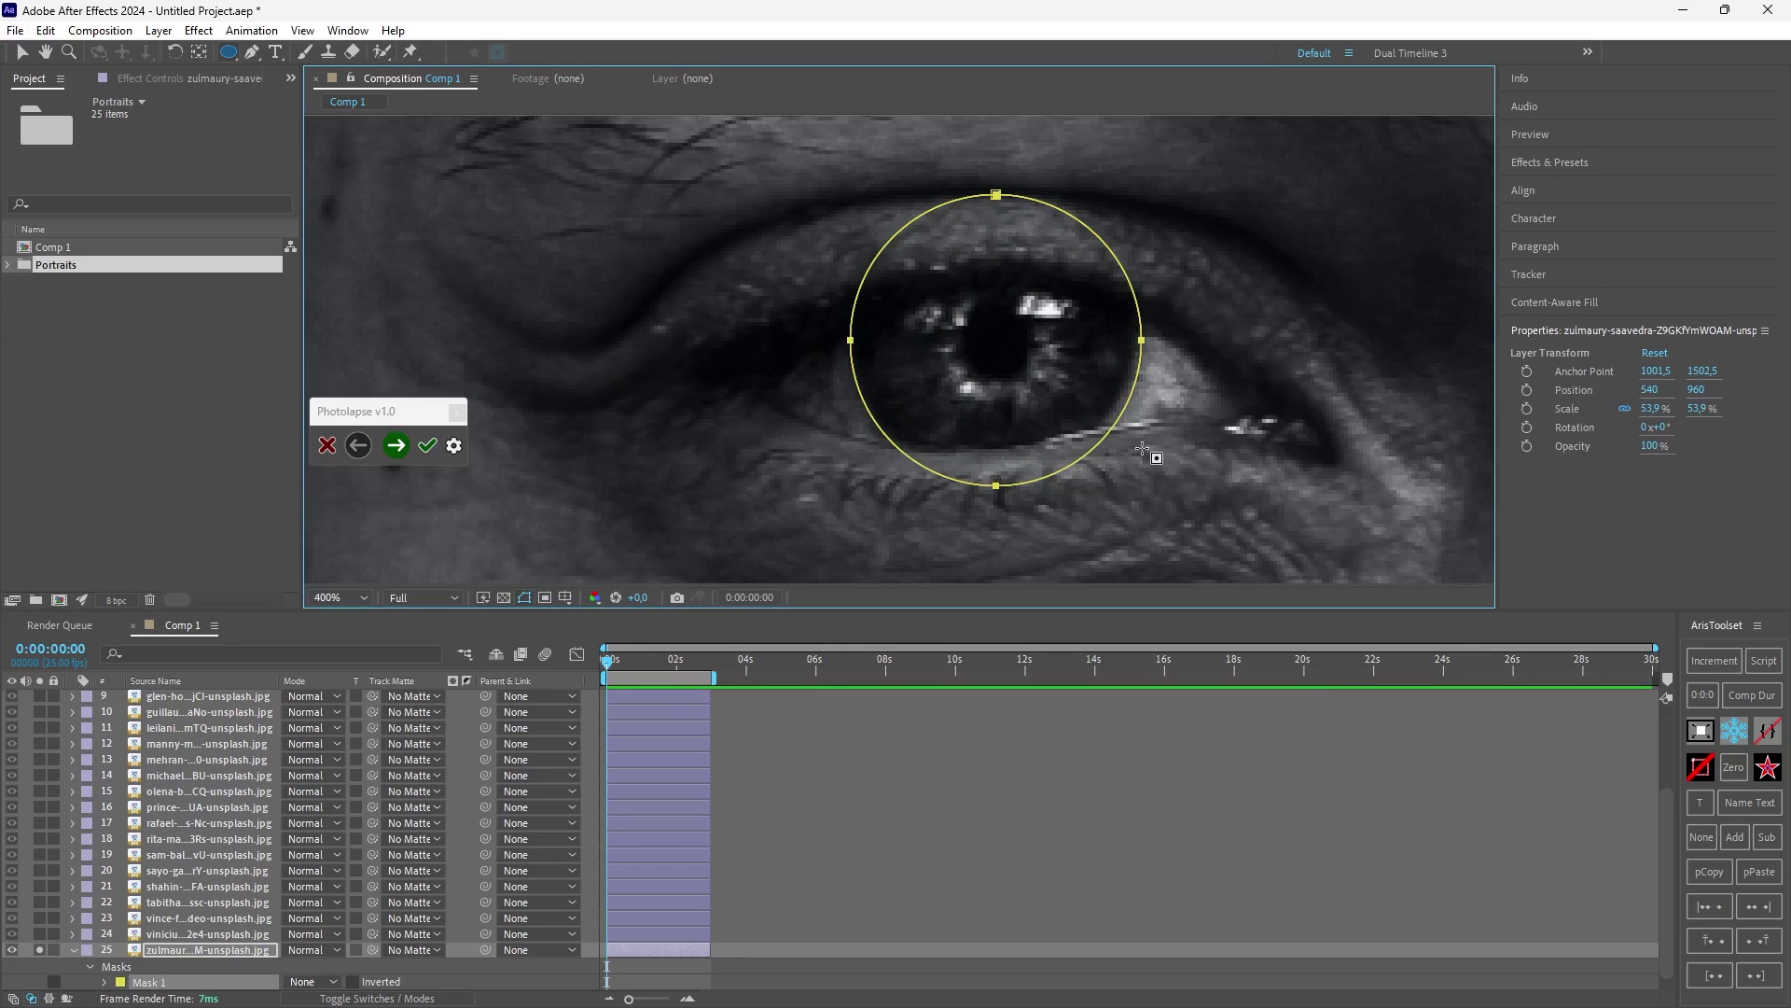
{"action": "key", "text": "h"}
{"action": "scroll", "coordinate": [840, 462], "scroll_direction": "down", "scroll_amount": 8}
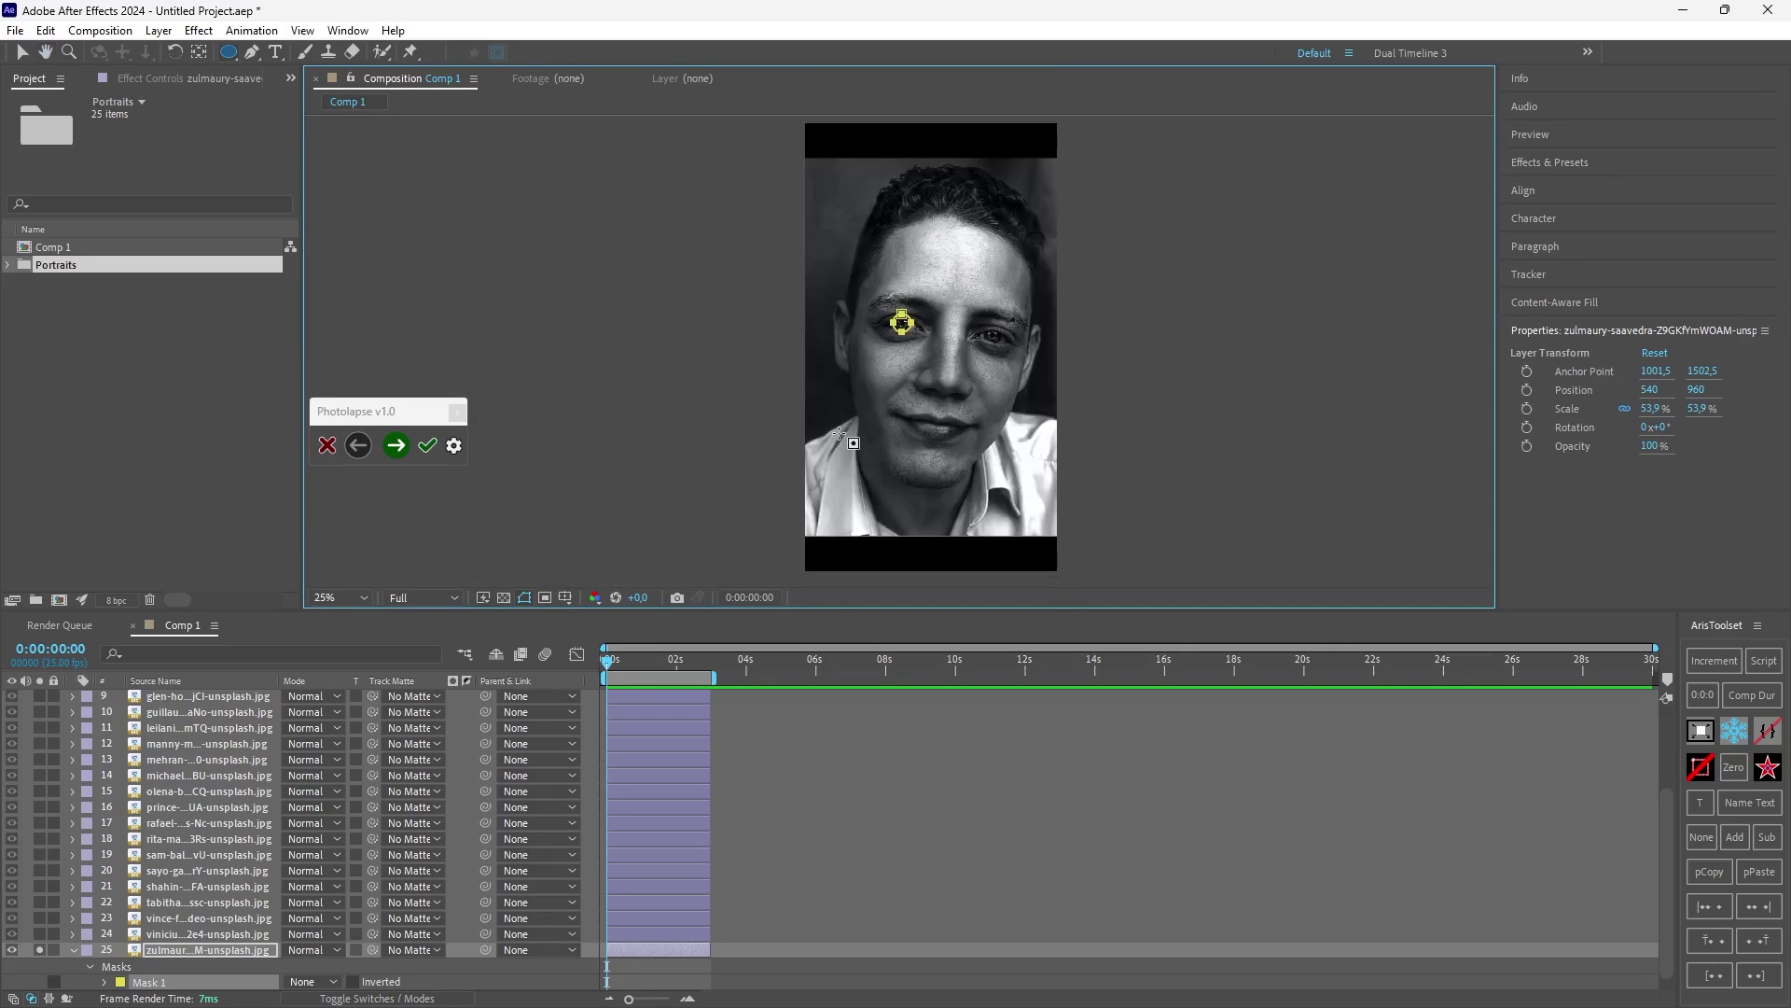
{"action": "left_click_drag", "start_coordinate": [861, 365], "coordinate": [865, 413]}
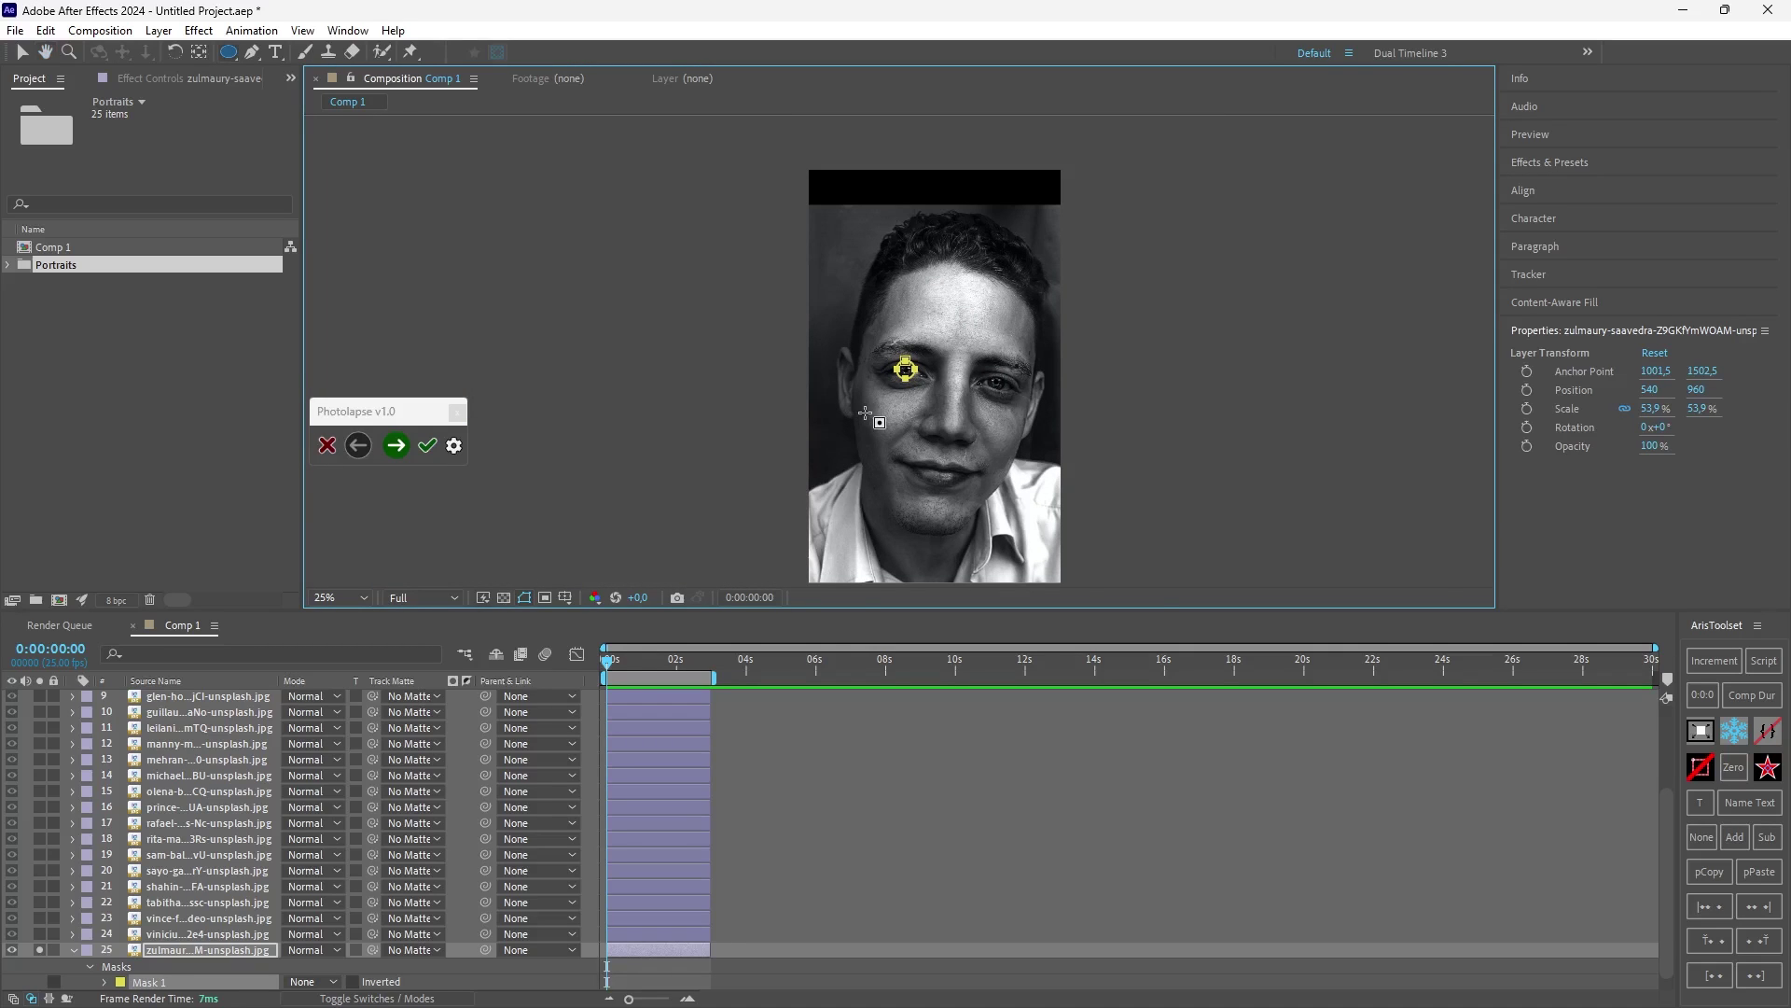
Step: Draw a straight two-point line mask between the corners of the left-hand eye in the portrait on layer 25
{"action": "scroll", "coordinate": [865, 413], "scroll_direction": "up", "scroll_amount": 3}
{"action": "left_click_drag", "start_coordinate": [875, 440], "coordinate": [872, 390]}
{"action": "left_click", "coordinate": [245, 58]}
{"action": "scroll", "coordinate": [793, 452], "scroll_direction": "up", "scroll_amount": 4}
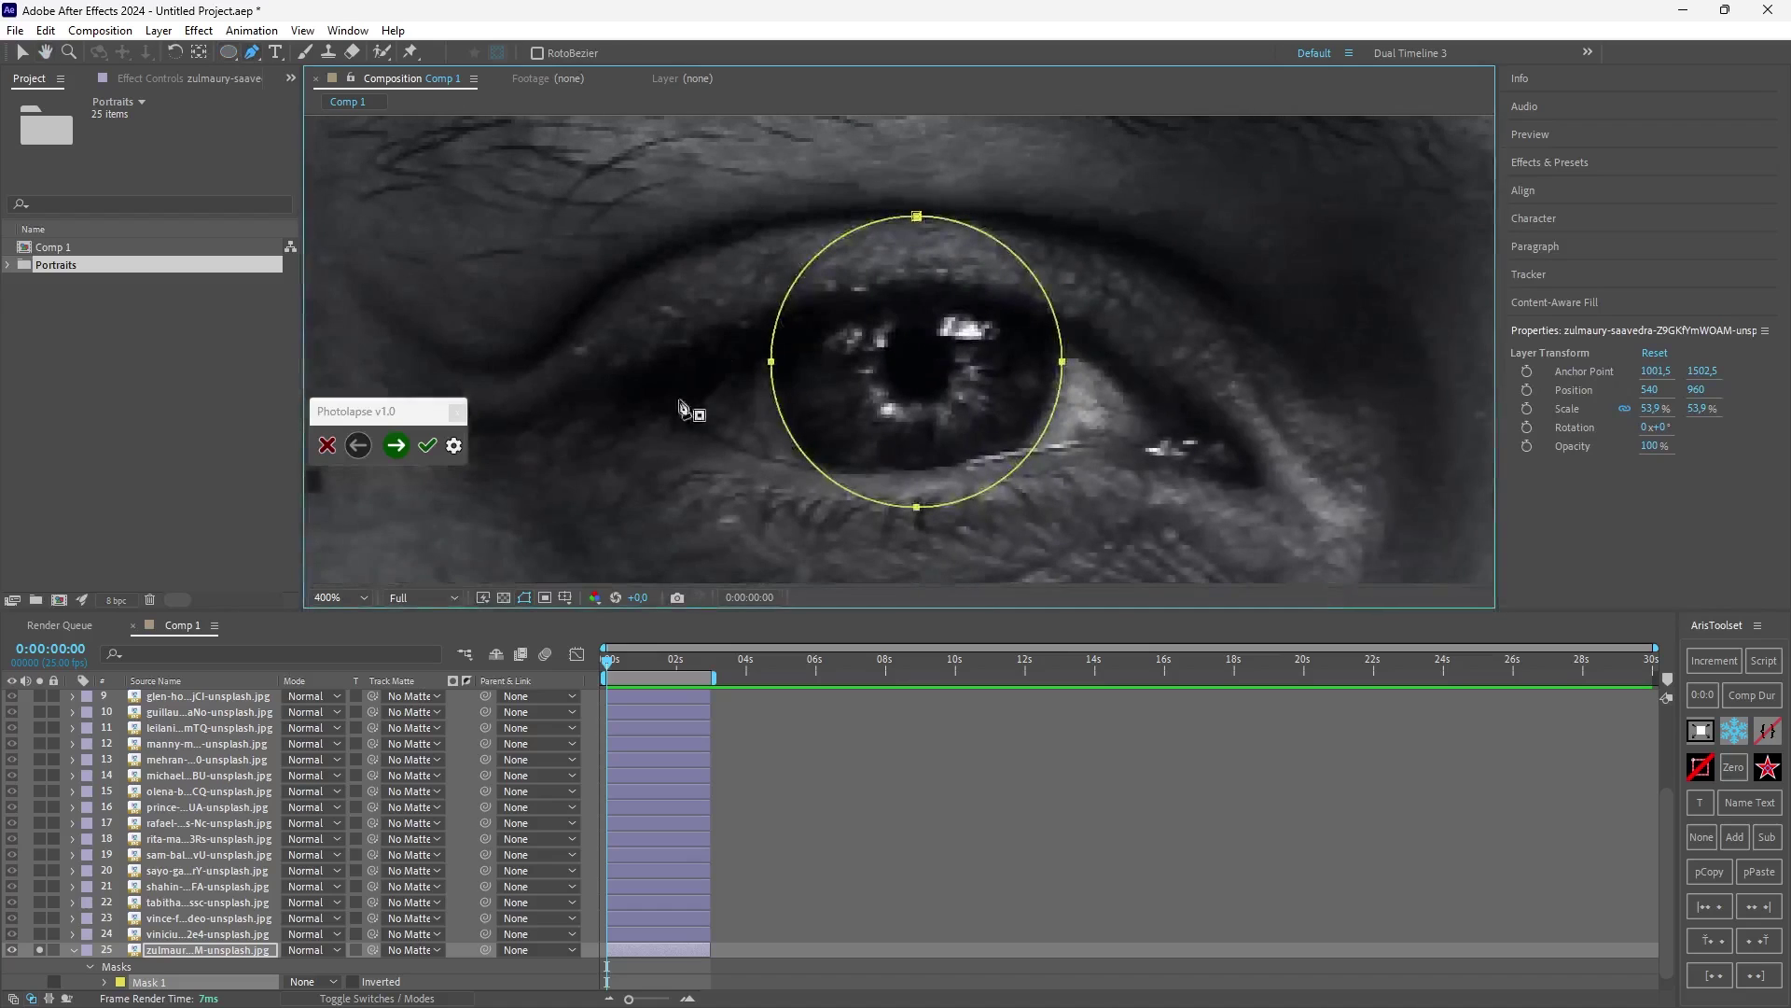
{"action": "left_click", "coordinate": [616, 385]}
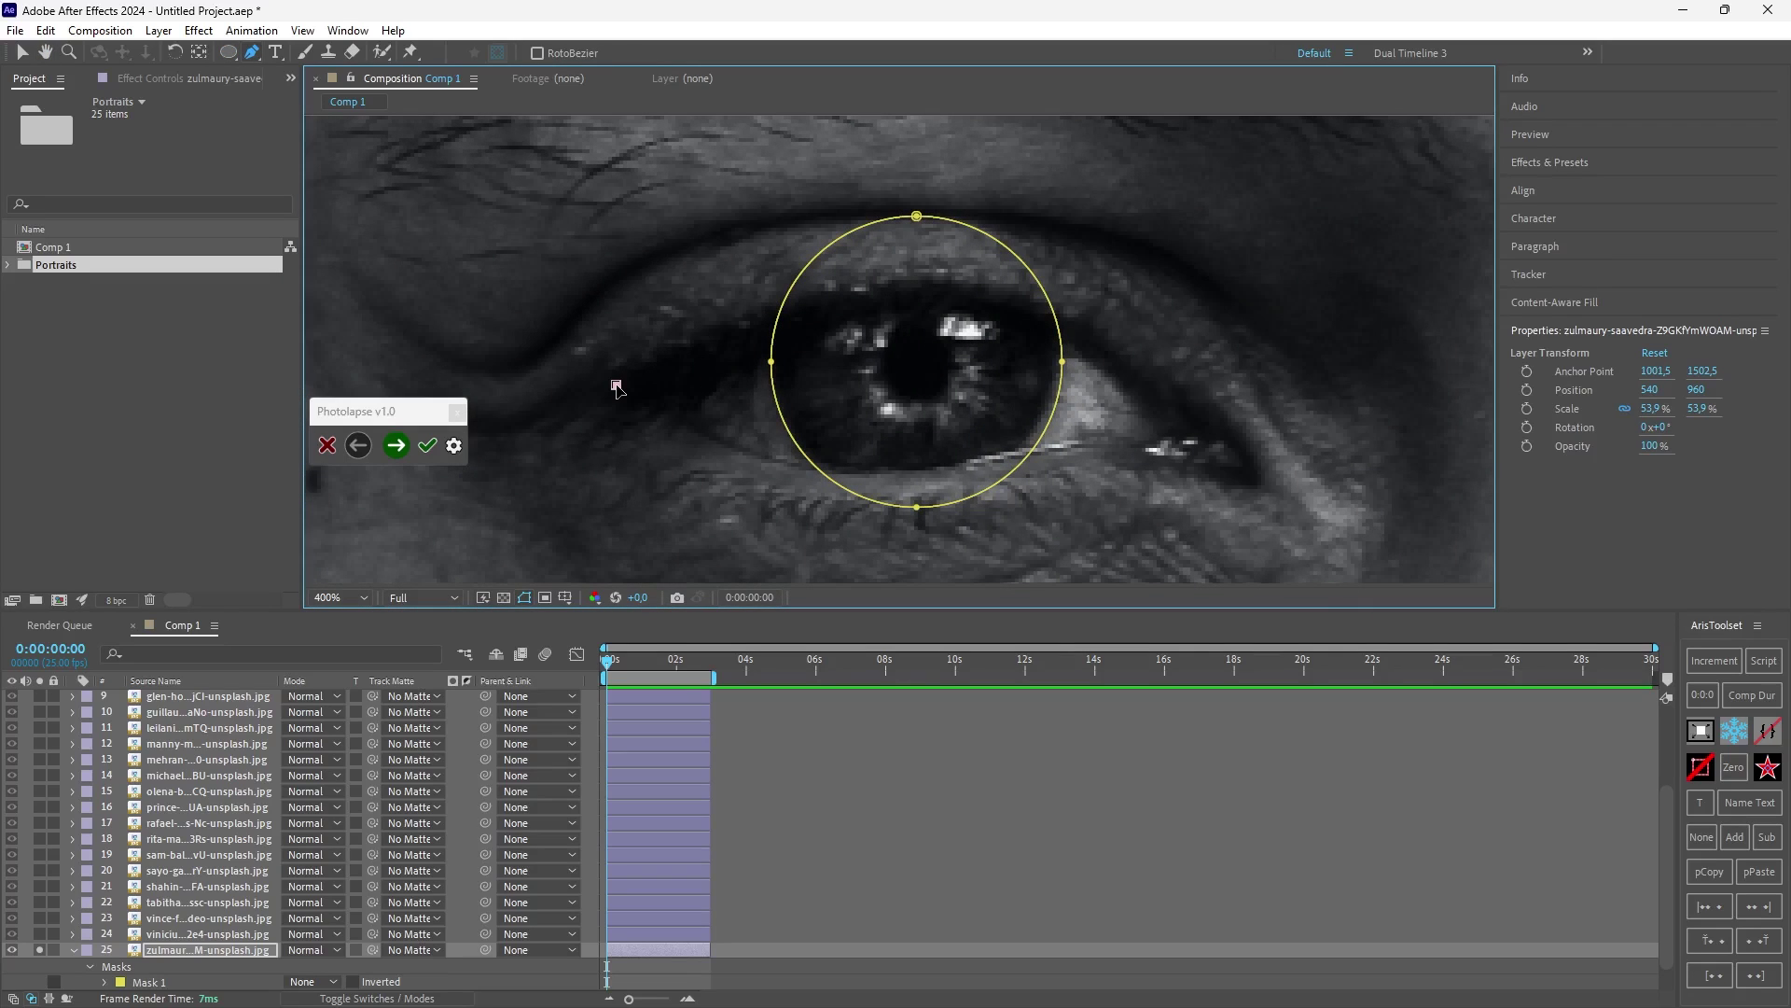
{"action": "left_click", "coordinate": [1199, 435]}
{"action": "scroll", "coordinate": [1073, 434], "scroll_direction": "down", "scroll_amount": 4}
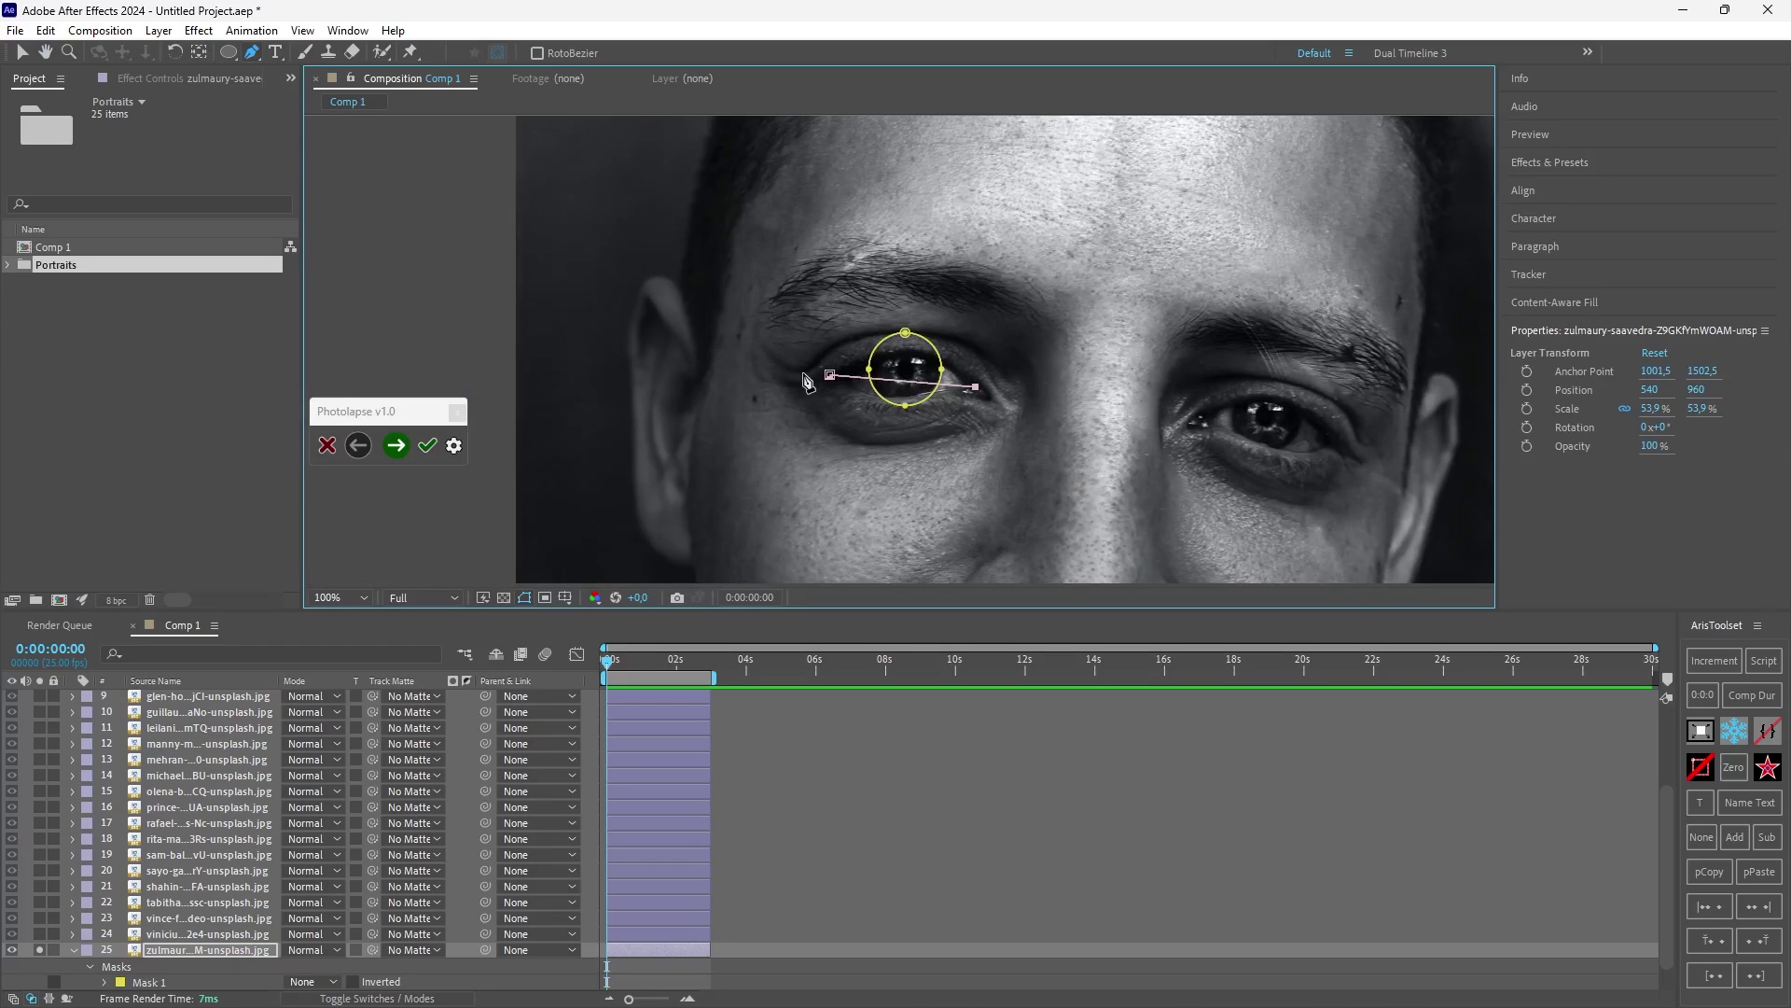
{"action": "left_click_drag", "start_coordinate": [978, 456], "coordinate": [821, 349]}
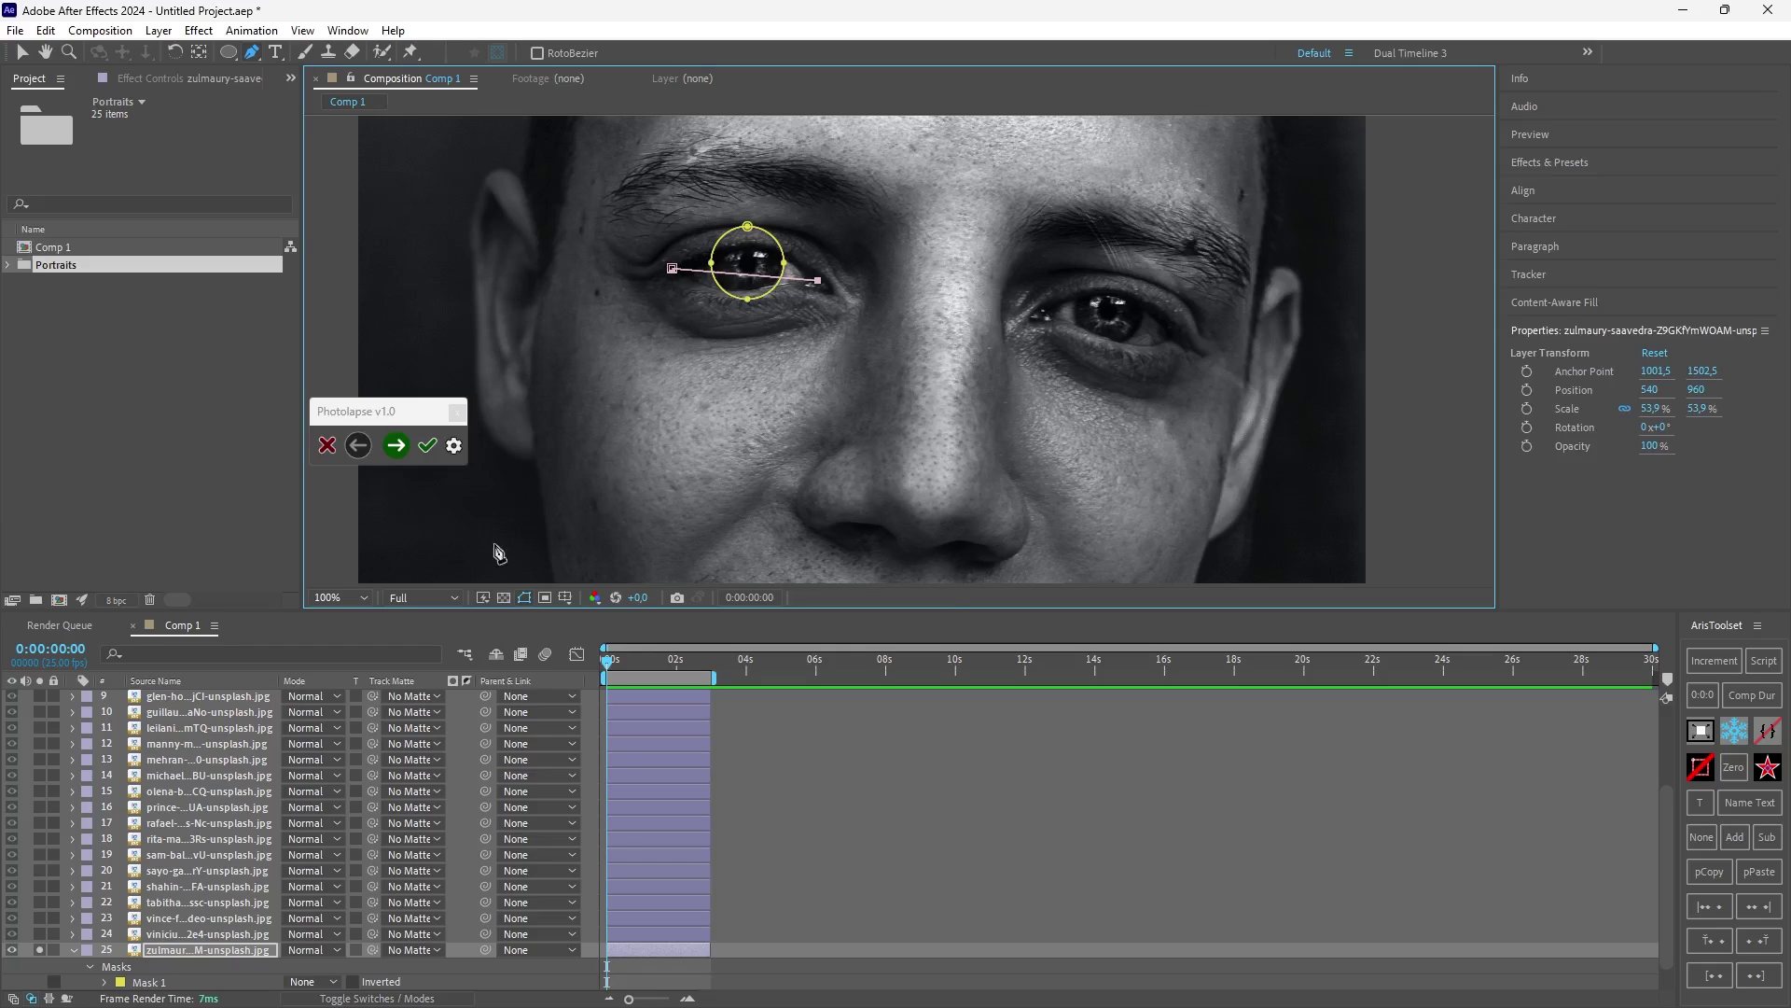
Step: Advance to the portrait on layer 24 and draw a circular mask around the iris of its left-hand eye
{"action": "left_click", "coordinate": [396, 444]}
{"action": "scroll", "coordinate": [802, 383], "scroll_direction": "up", "scroll_amount": 4}
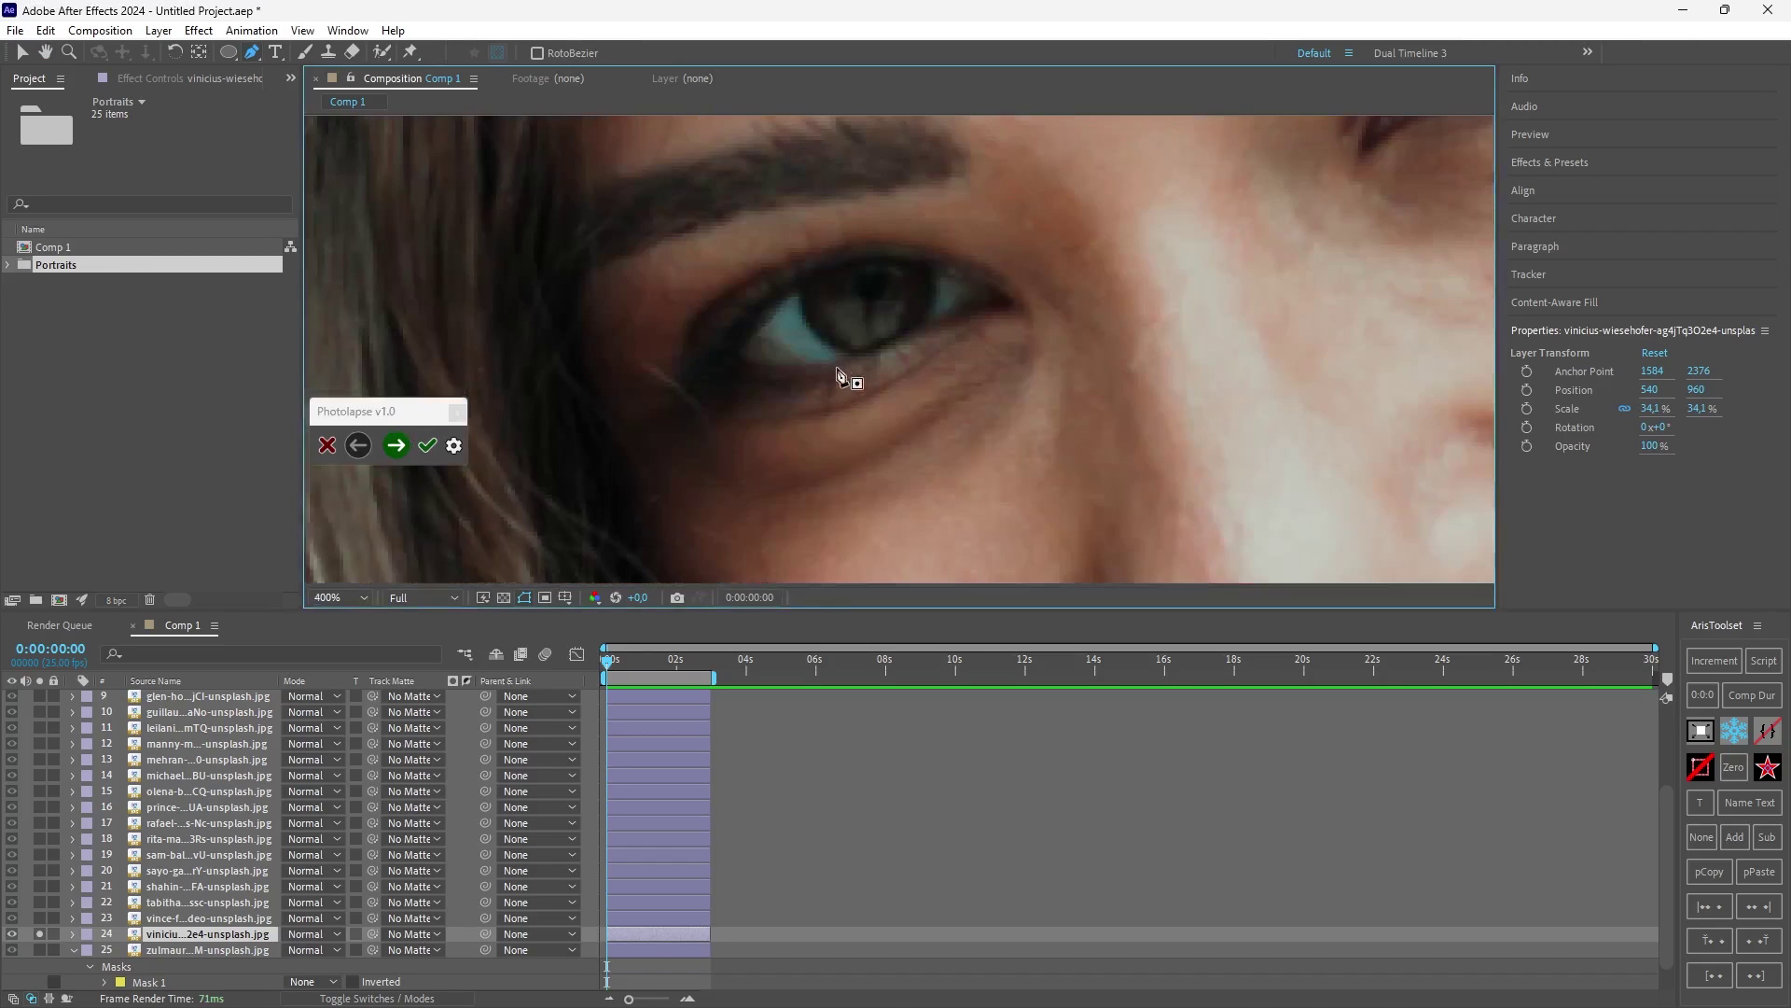
{"action": "key", "text": "q"}
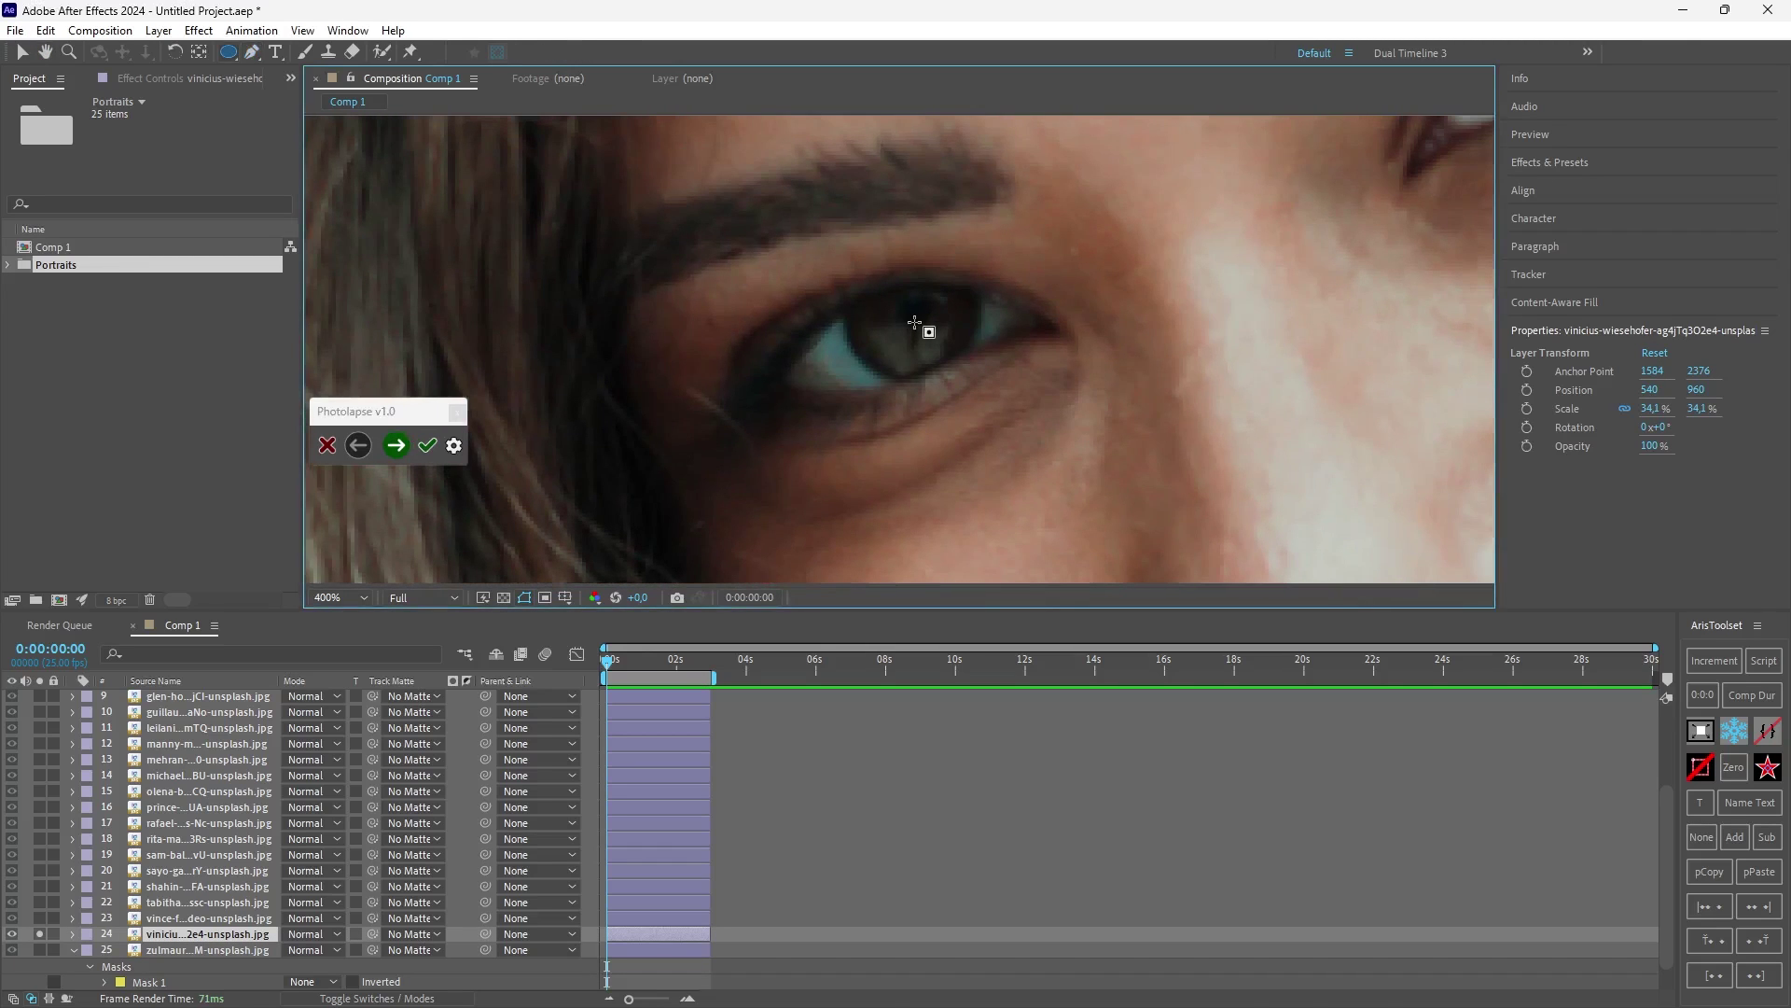
{"action": "left_click_drag", "start_coordinate": [911, 316], "coordinate": [989, 369]}
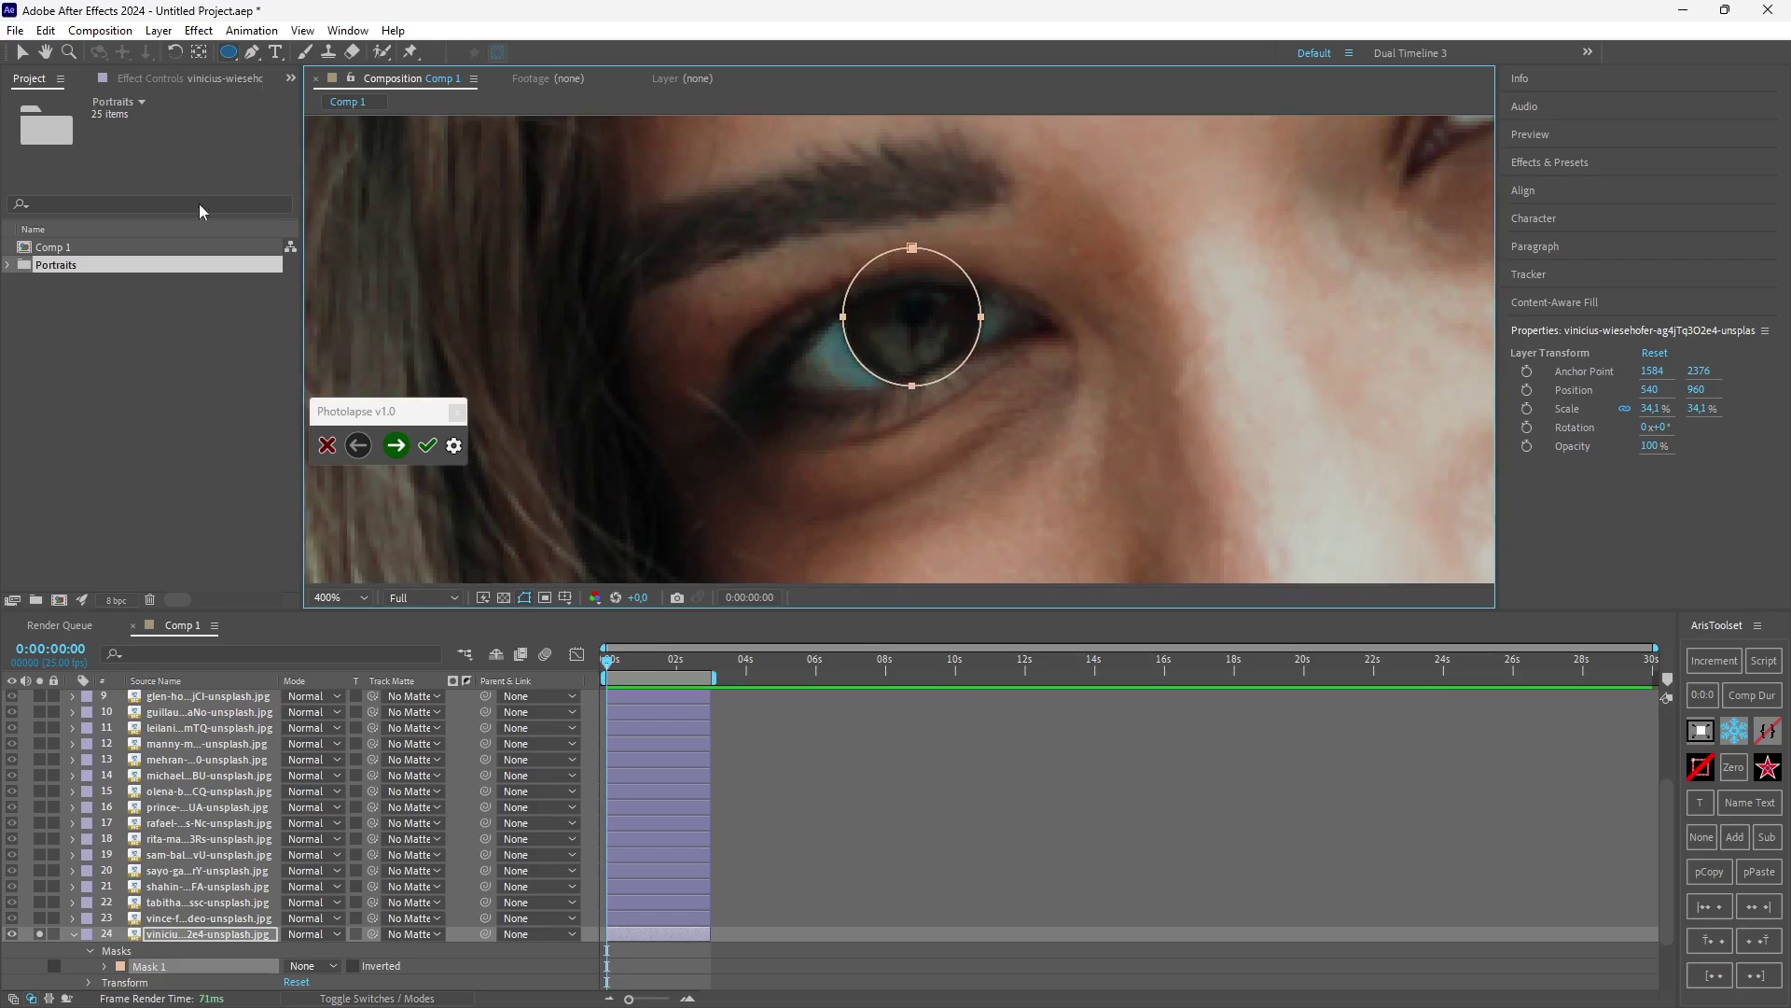
Step: Draw a straight two-point line mask between the corners of the left-hand eye in the portrait on layer 24
{"action": "left_click", "coordinate": [252, 53]}
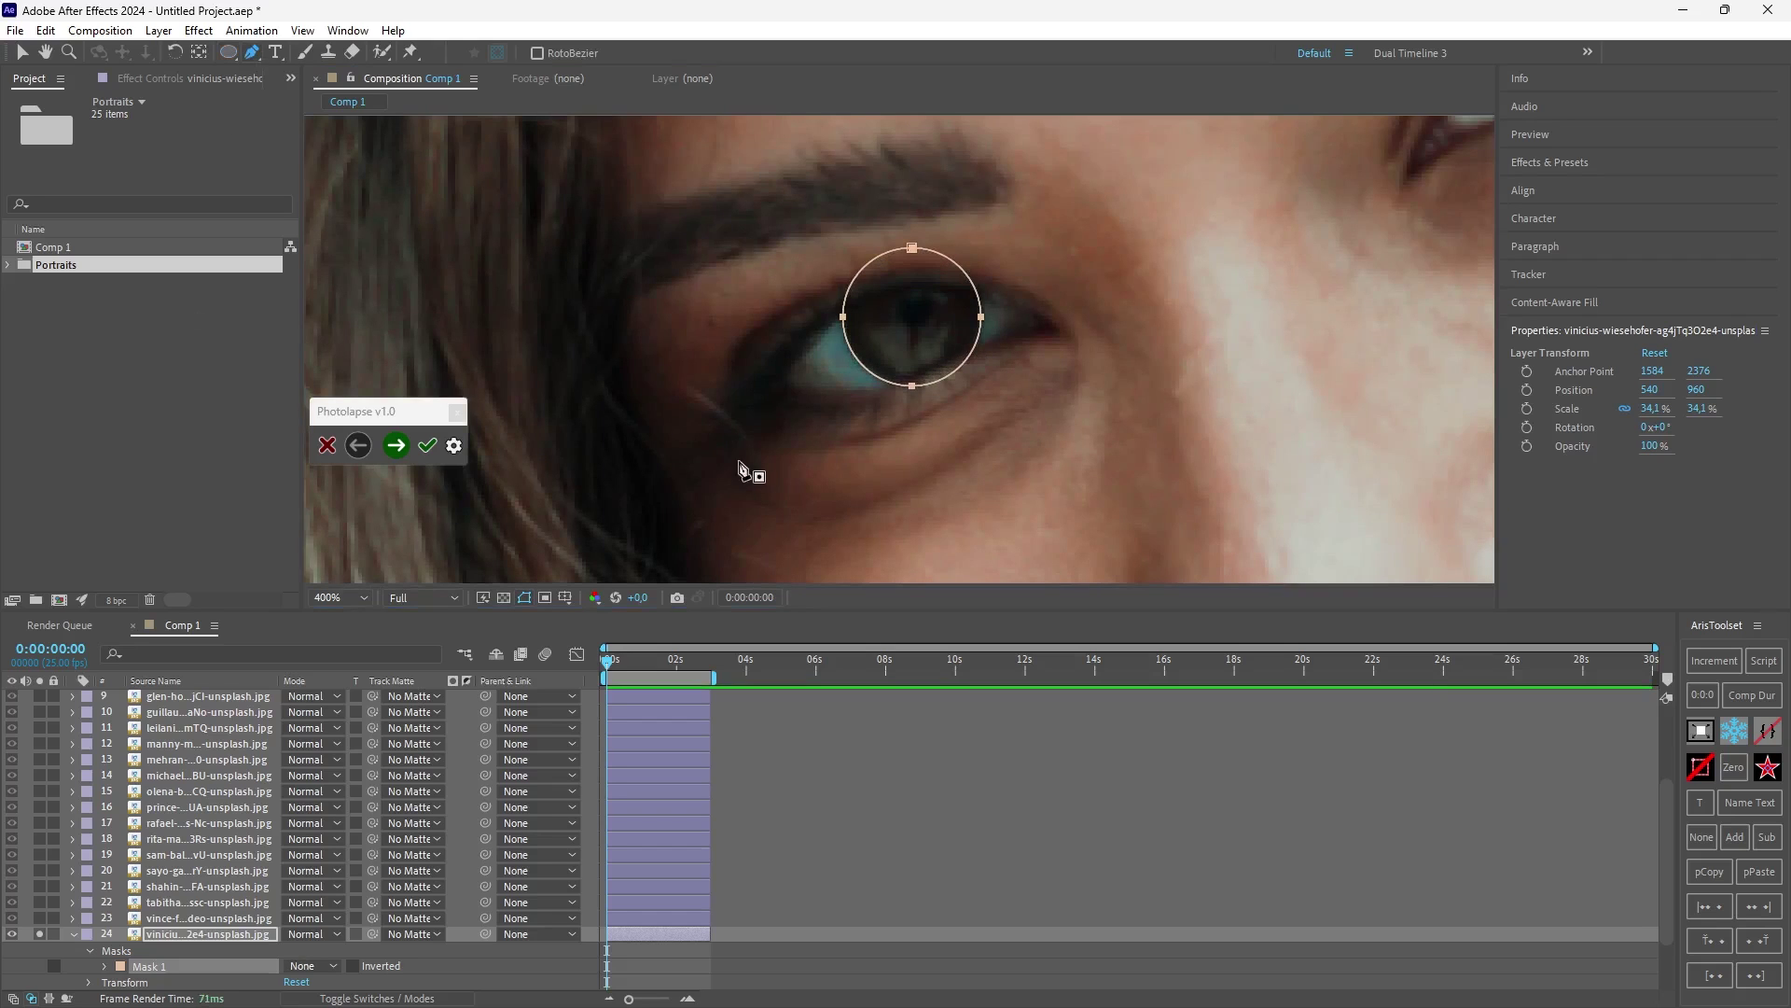
{"action": "left_click", "coordinate": [778, 387]}
{"action": "left_click", "coordinate": [1022, 315]}
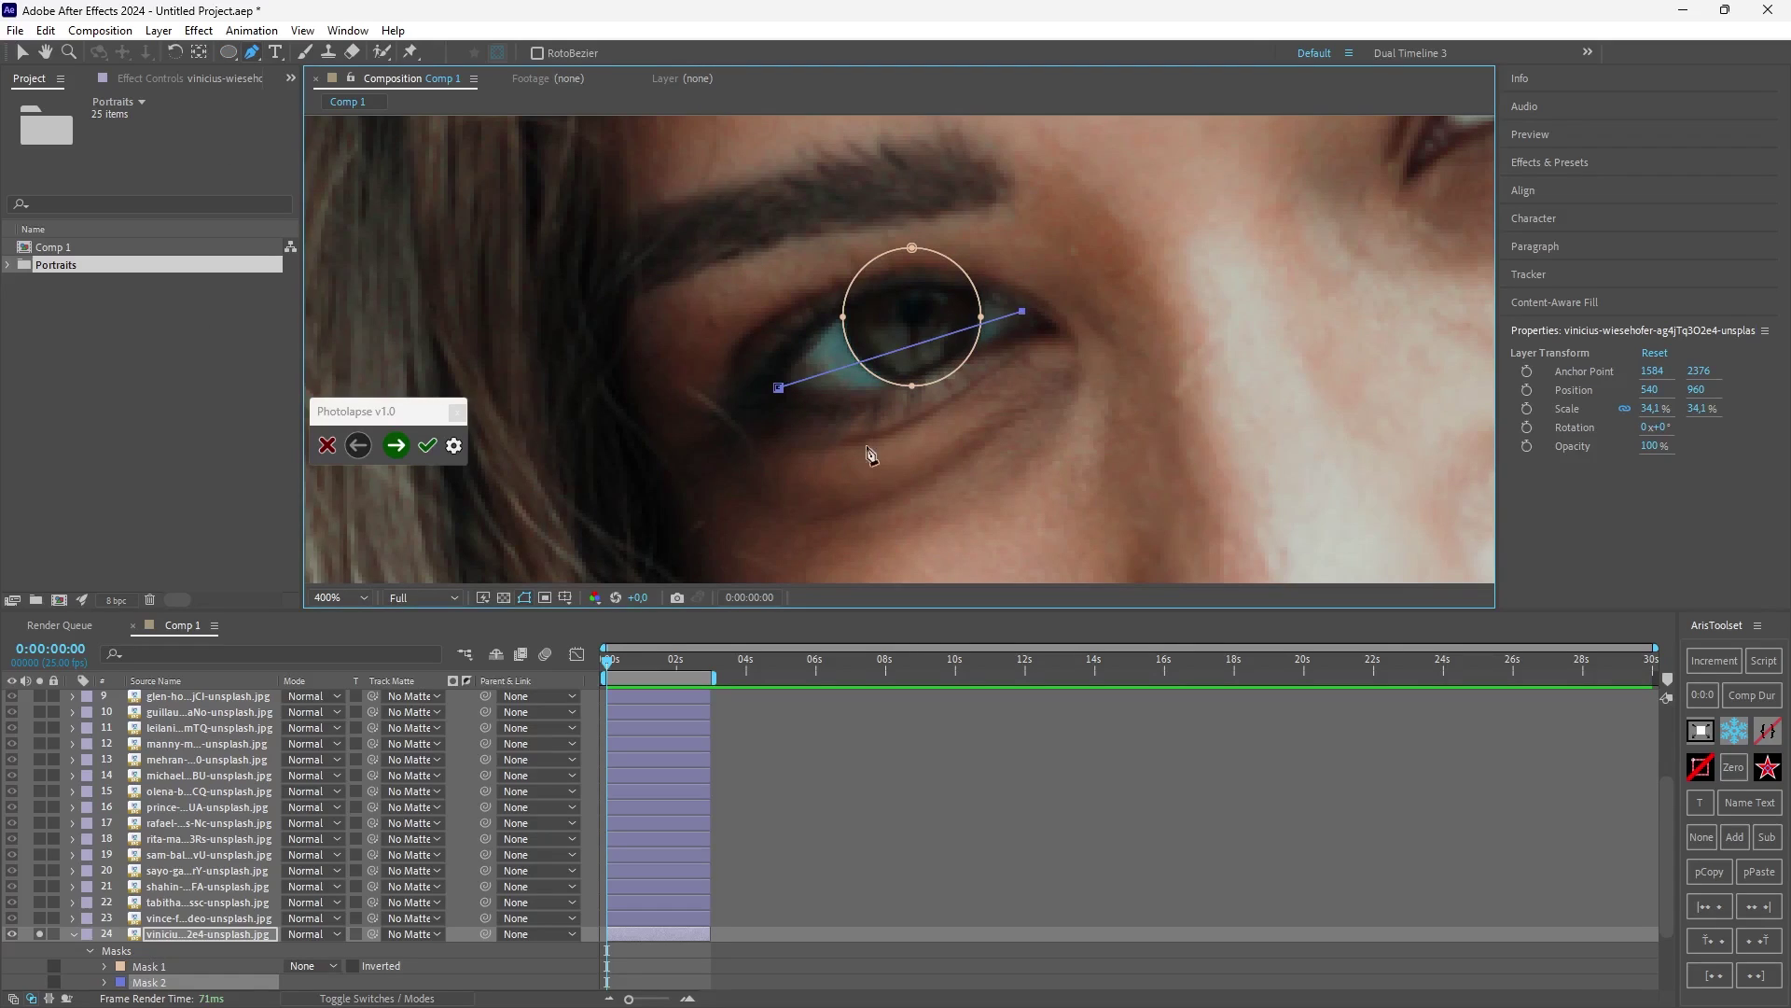
{"action": "scroll", "coordinate": [784, 429], "scroll_direction": "right", "scroll_amount": 2}
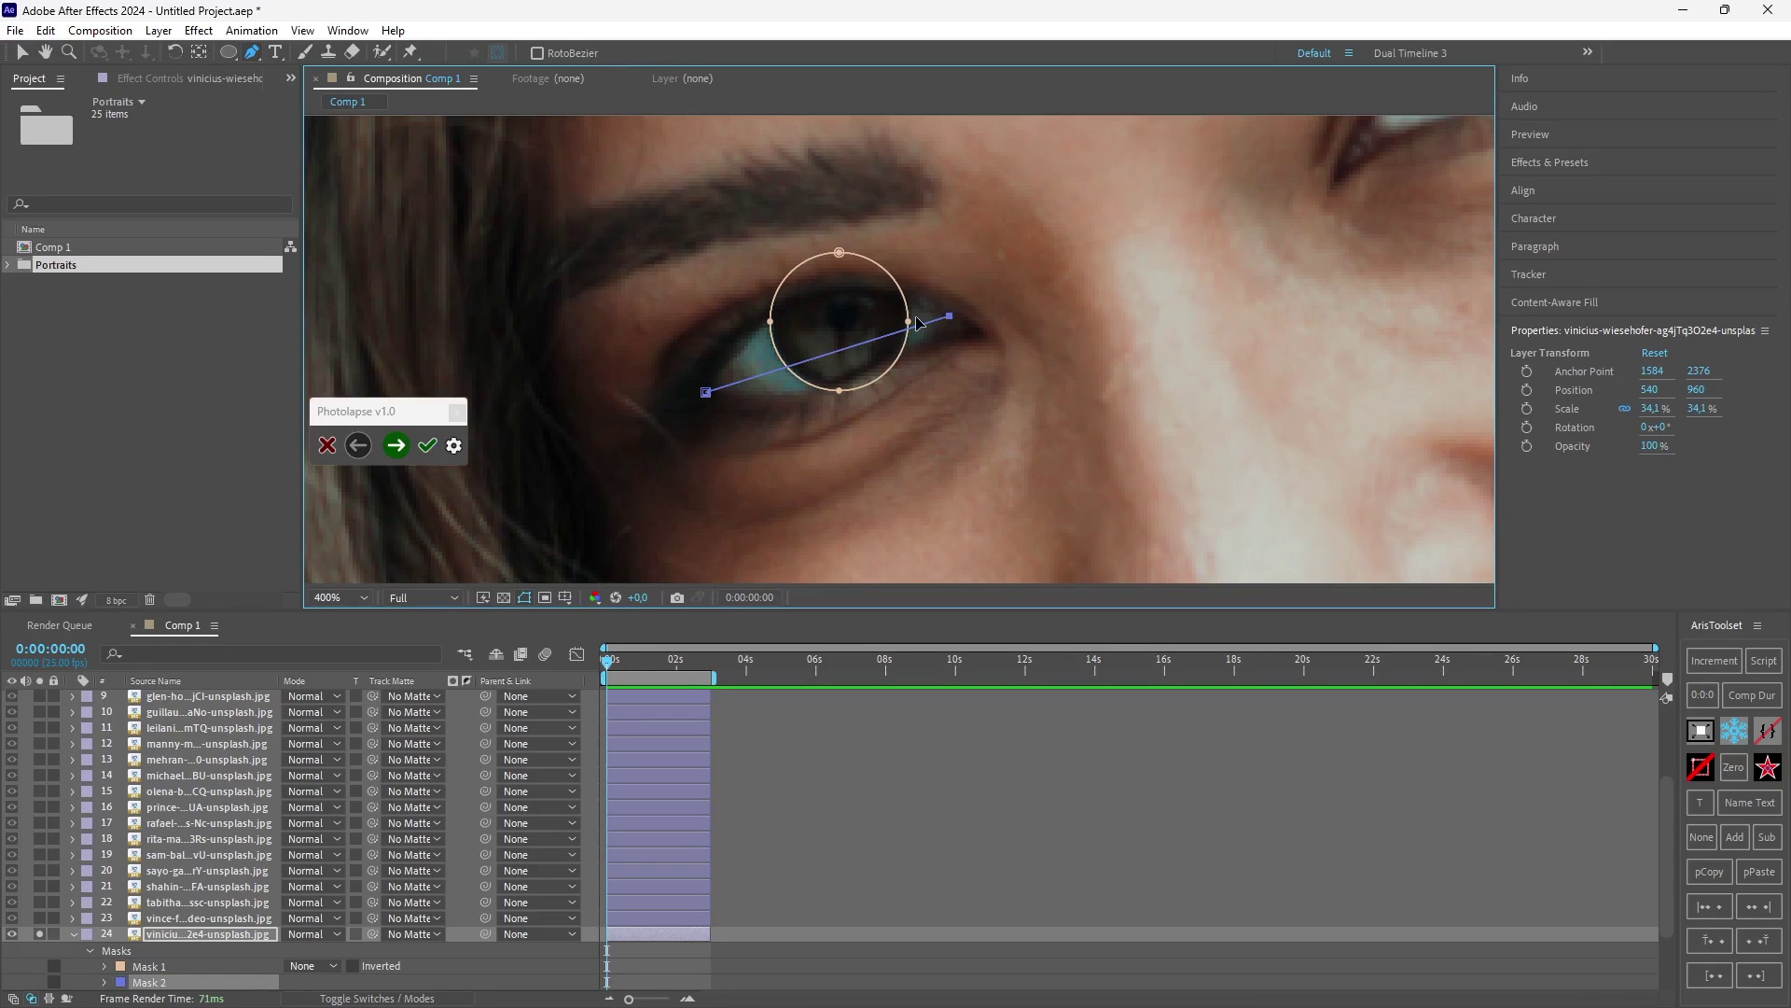
Step: Advance to the portrait on layer 23 and draw a circular mask around the iris of its left-hand eye
{"action": "left_click", "coordinate": [395, 445]}
{"action": "scroll", "coordinate": [830, 373], "scroll_direction": "up", "scroll_amount": 2}
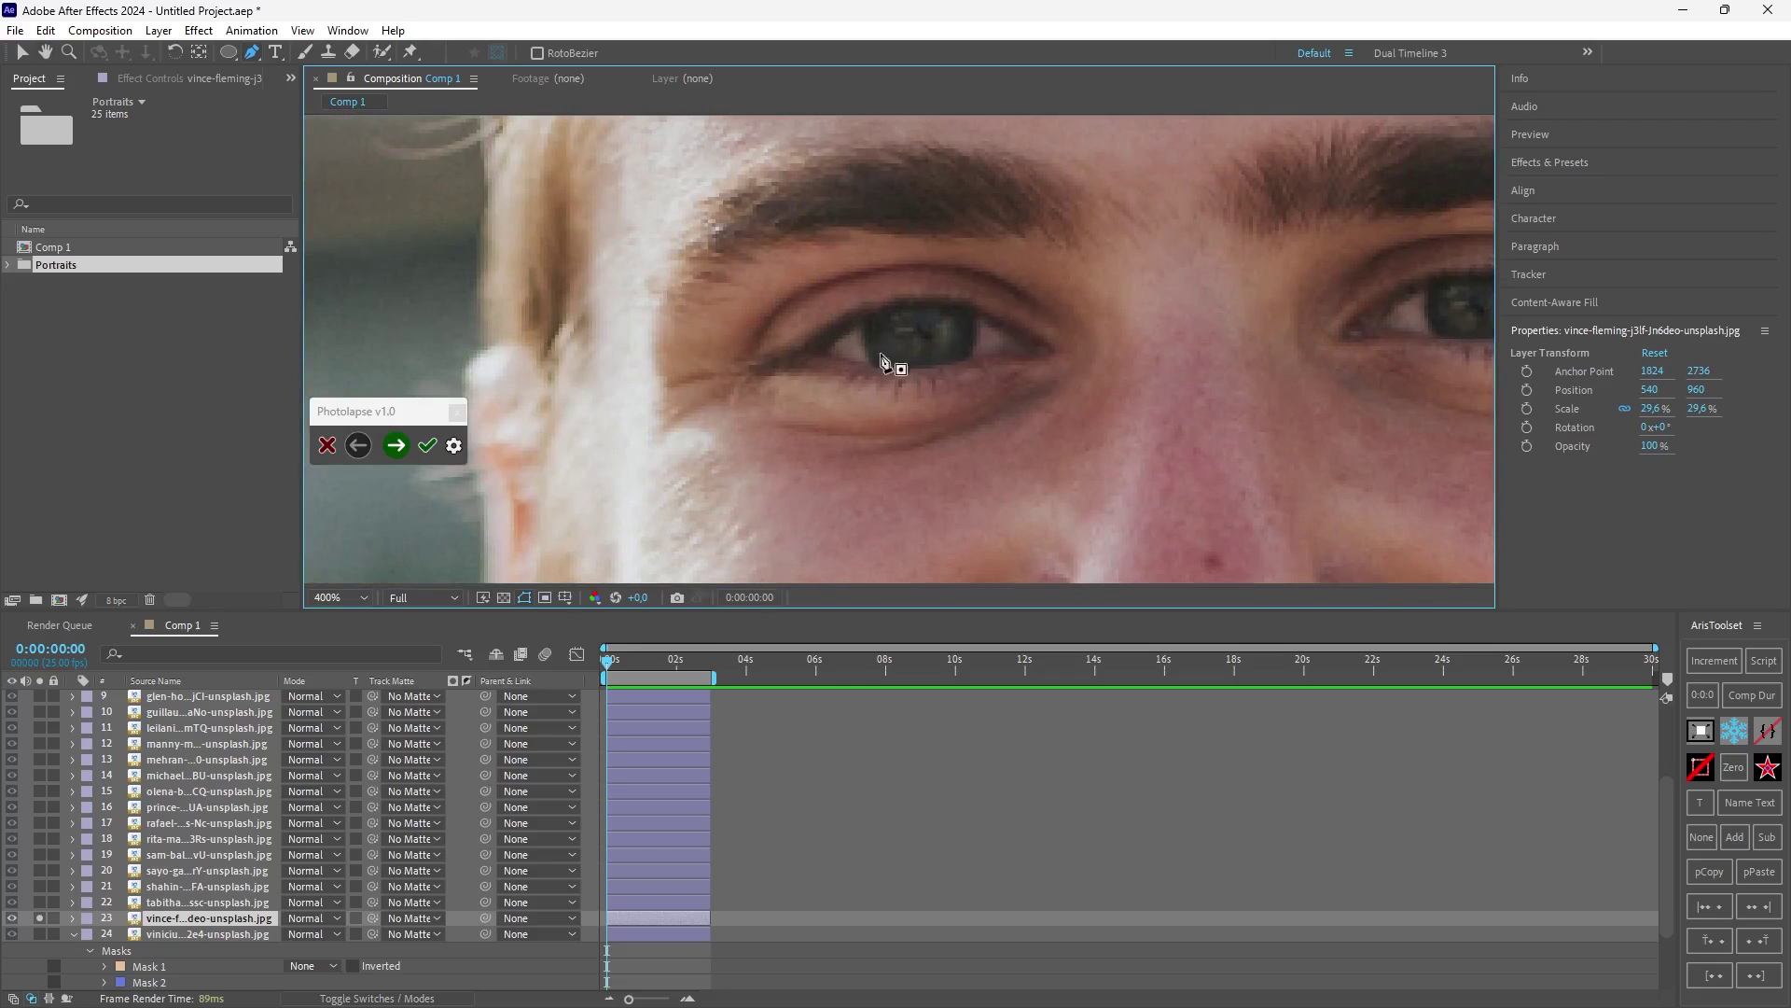
{"action": "scroll", "coordinate": [920, 368], "scroll_direction": "down", "scroll_amount": 6}
{"action": "left_click_drag", "start_coordinate": [917, 420], "coordinate": [905, 353]}
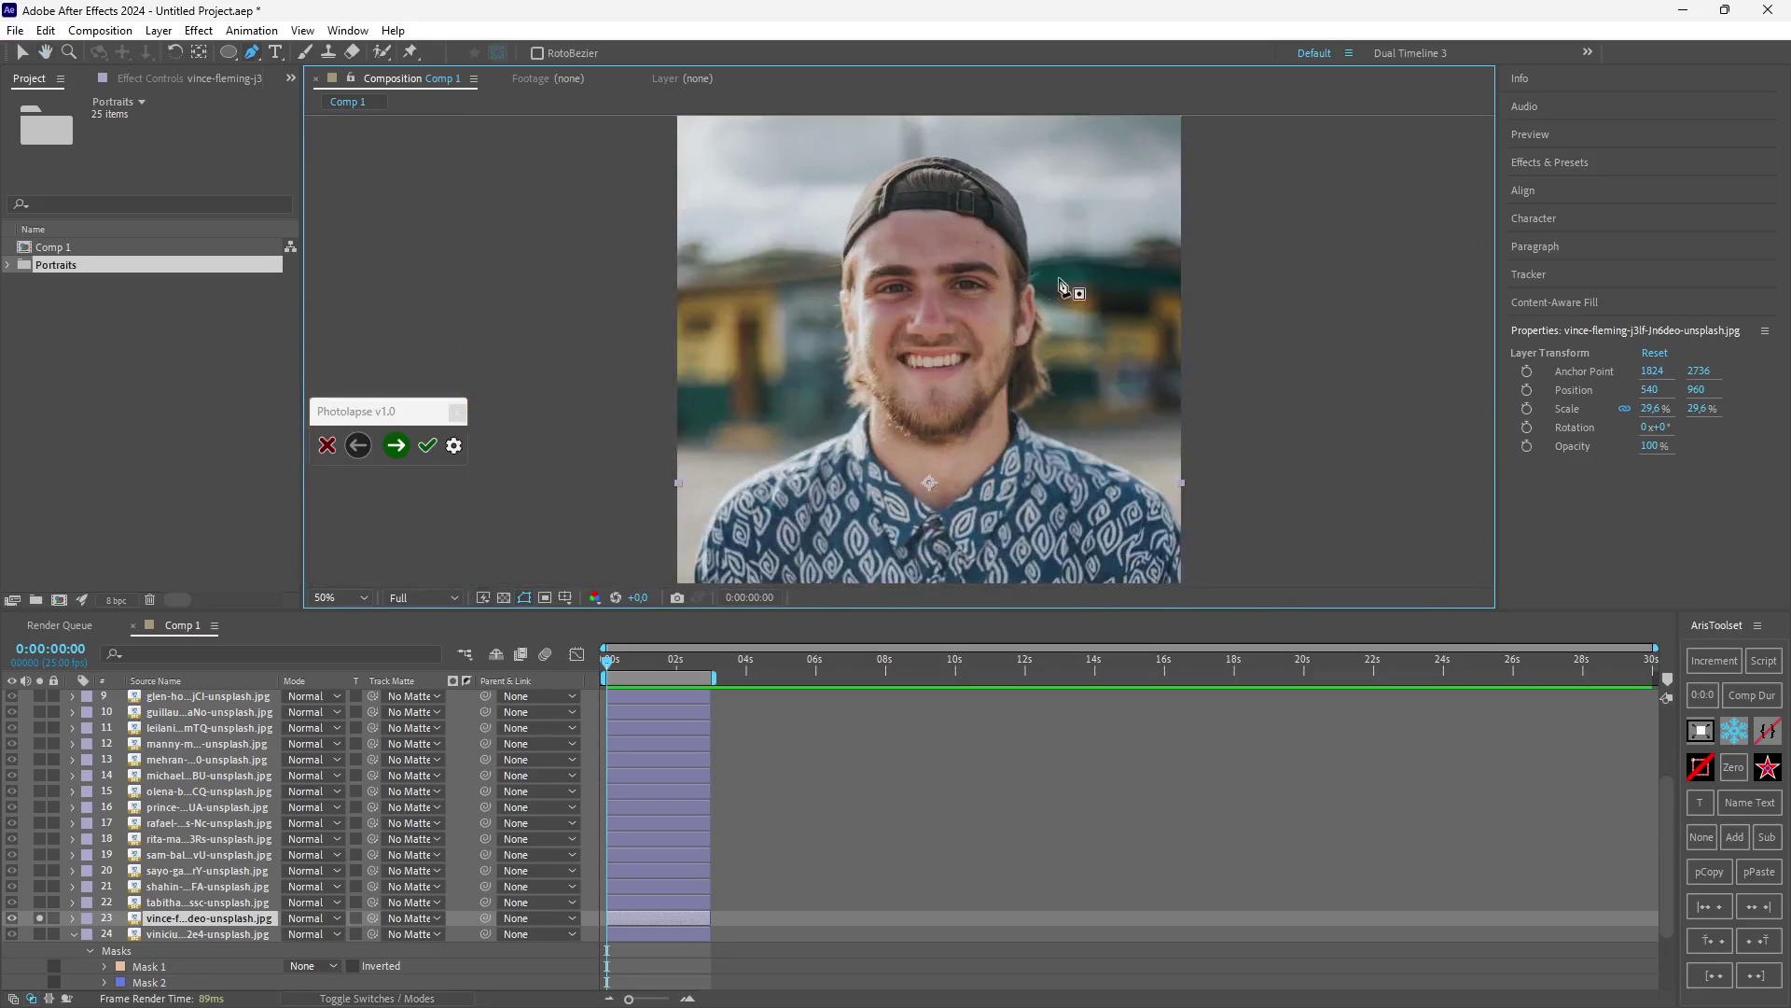
{"action": "scroll", "coordinate": [896, 317], "scroll_direction": "up", "scroll_amount": 4}
{"action": "scroll", "coordinate": [886, 391], "scroll_direction": "up", "scroll_amount": 3}
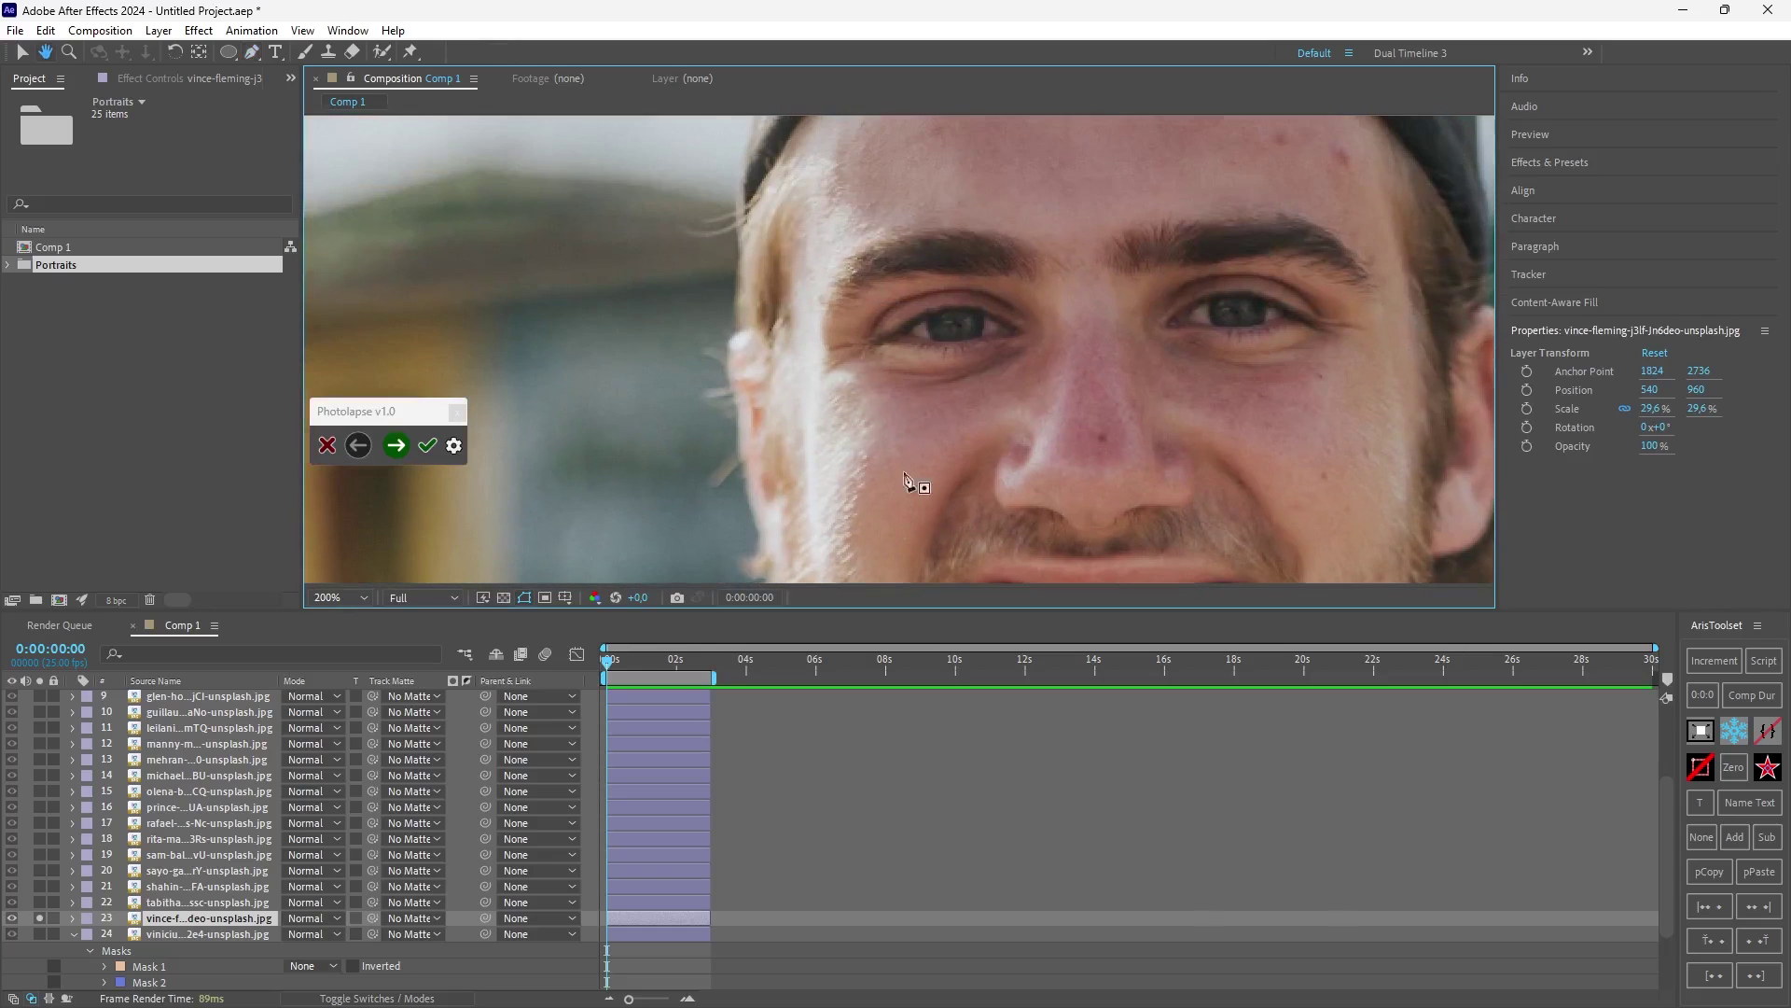
{"action": "scroll", "coordinate": [909, 328], "scroll_direction": "up", "scroll_amount": 4}
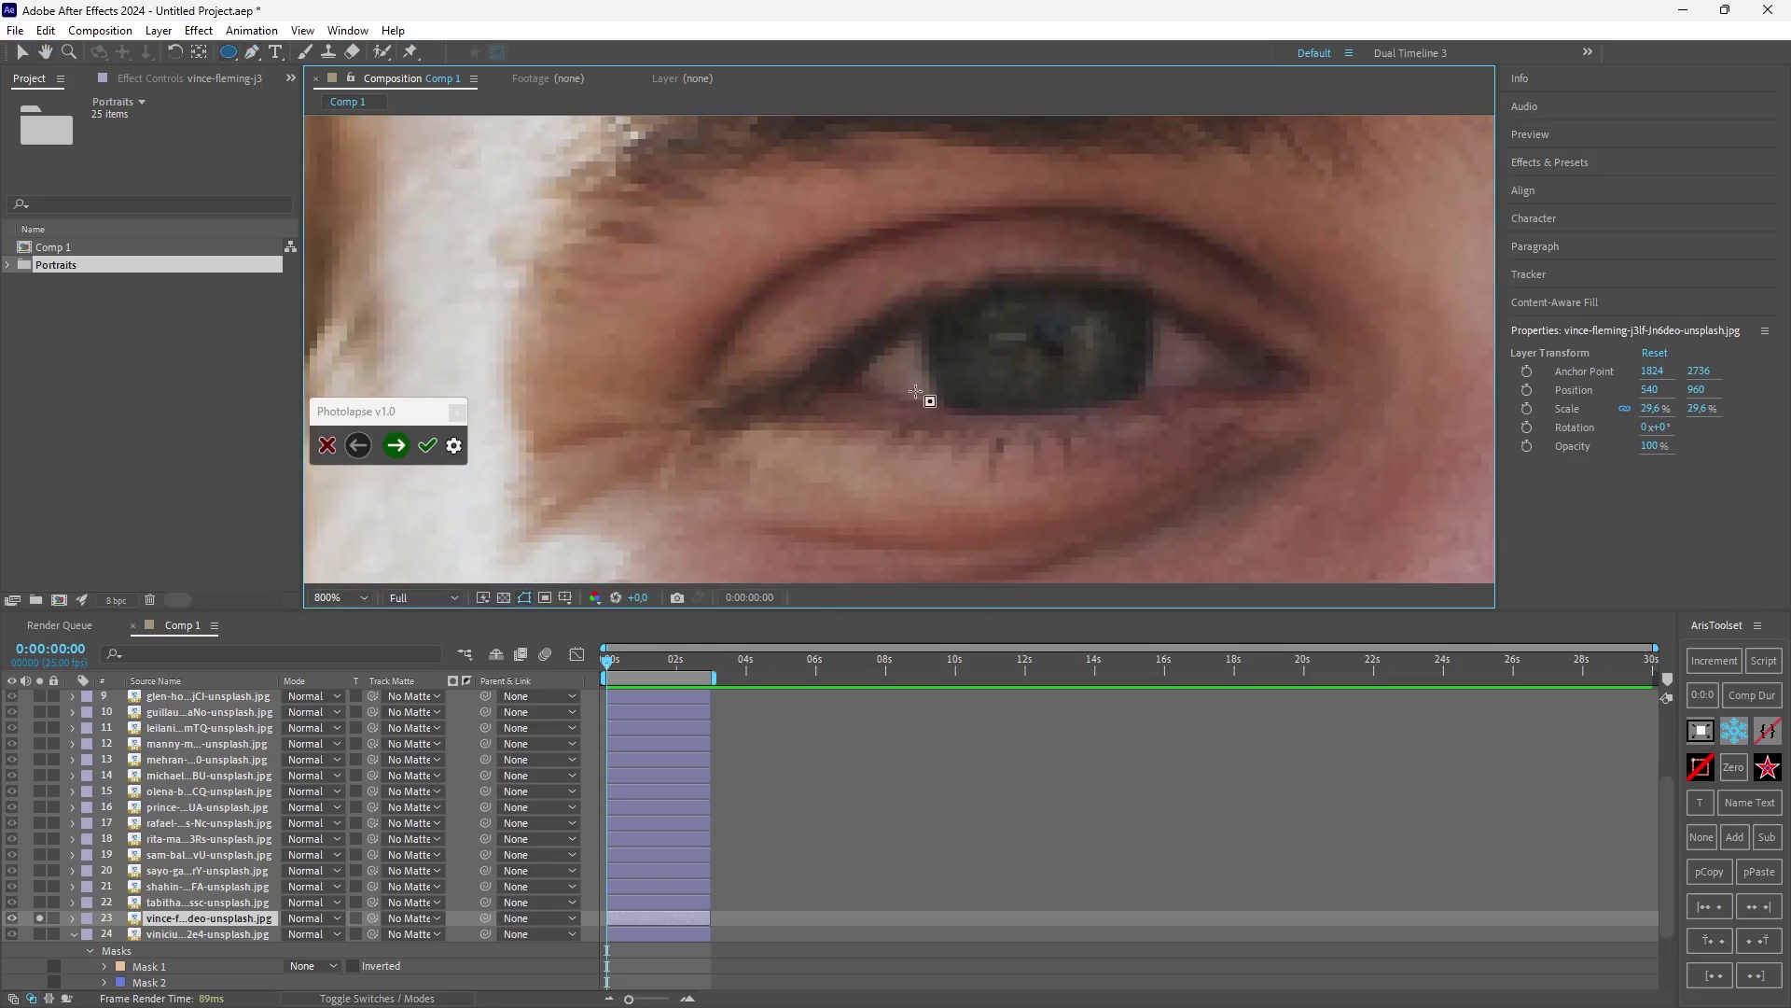
{"action": "left_click_drag", "start_coordinate": [1035, 340], "coordinate": [1149, 406]}
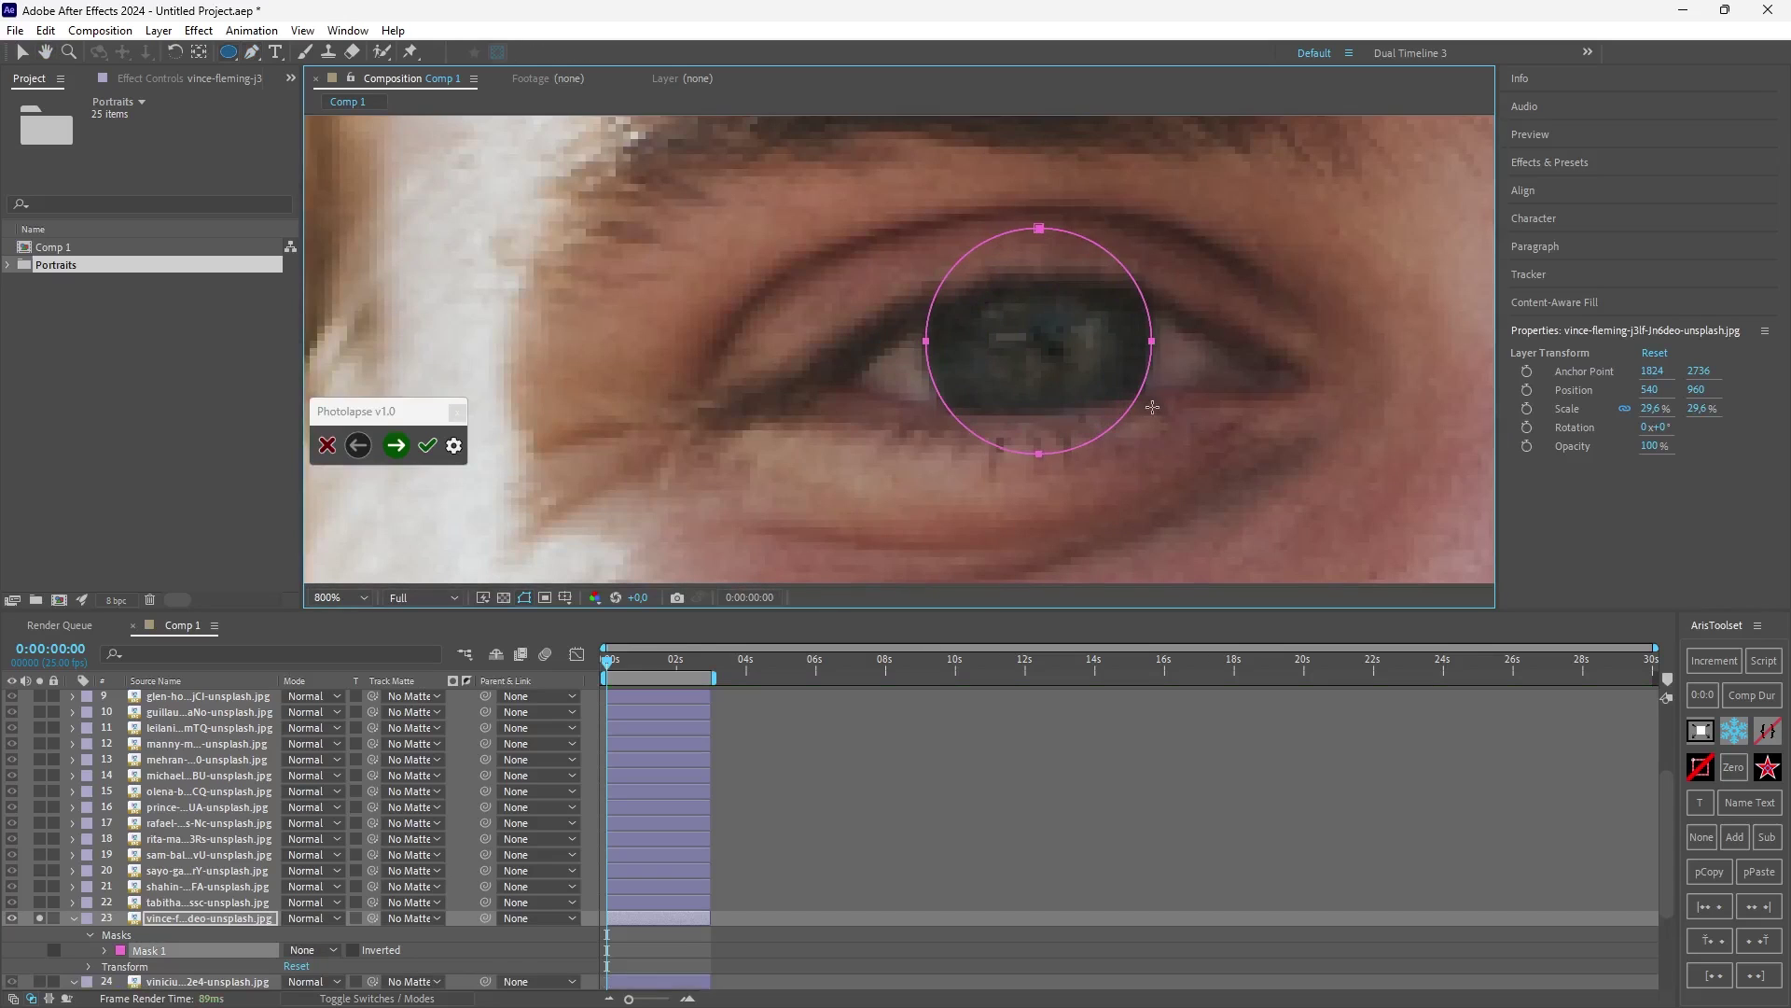
Step: Continue through the portraits to layer 5 and draw a two-point line mask between the corners of its left-hand eye
{"action": "left_click", "coordinate": [395, 445]}
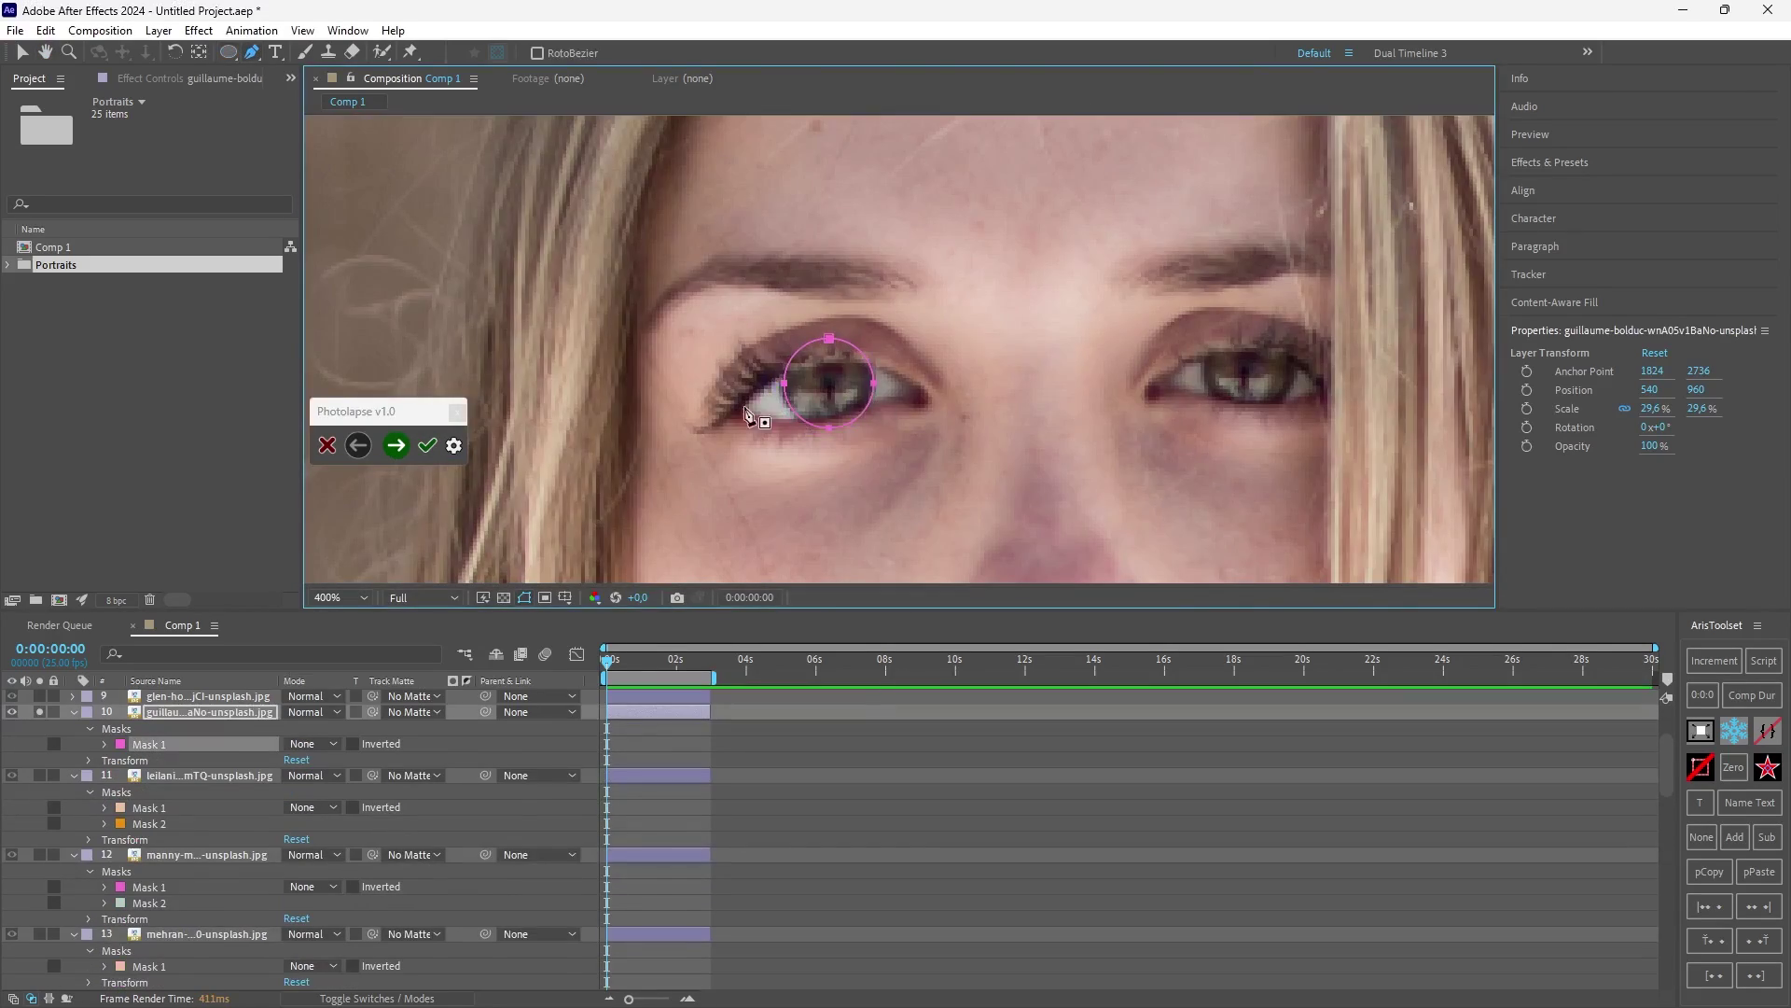
{"action": "left_click", "coordinate": [397, 445]}
{"action": "left_click", "coordinate": [397, 445]}
{"action": "left_click", "coordinate": [396, 445]}
{"action": "left_click", "coordinate": [396, 445]}
{"action": "left_click", "coordinate": [396, 445]}
{"action": "scroll", "coordinate": [716, 378], "scroll_direction": "down", "scroll_amount": 2}
{"action": "scroll", "coordinate": [876, 364], "scroll_direction": "up", "scroll_amount": 1}
{"action": "left_click", "coordinate": [660, 373]}
{"action": "left_click", "coordinate": [1031, 414]}
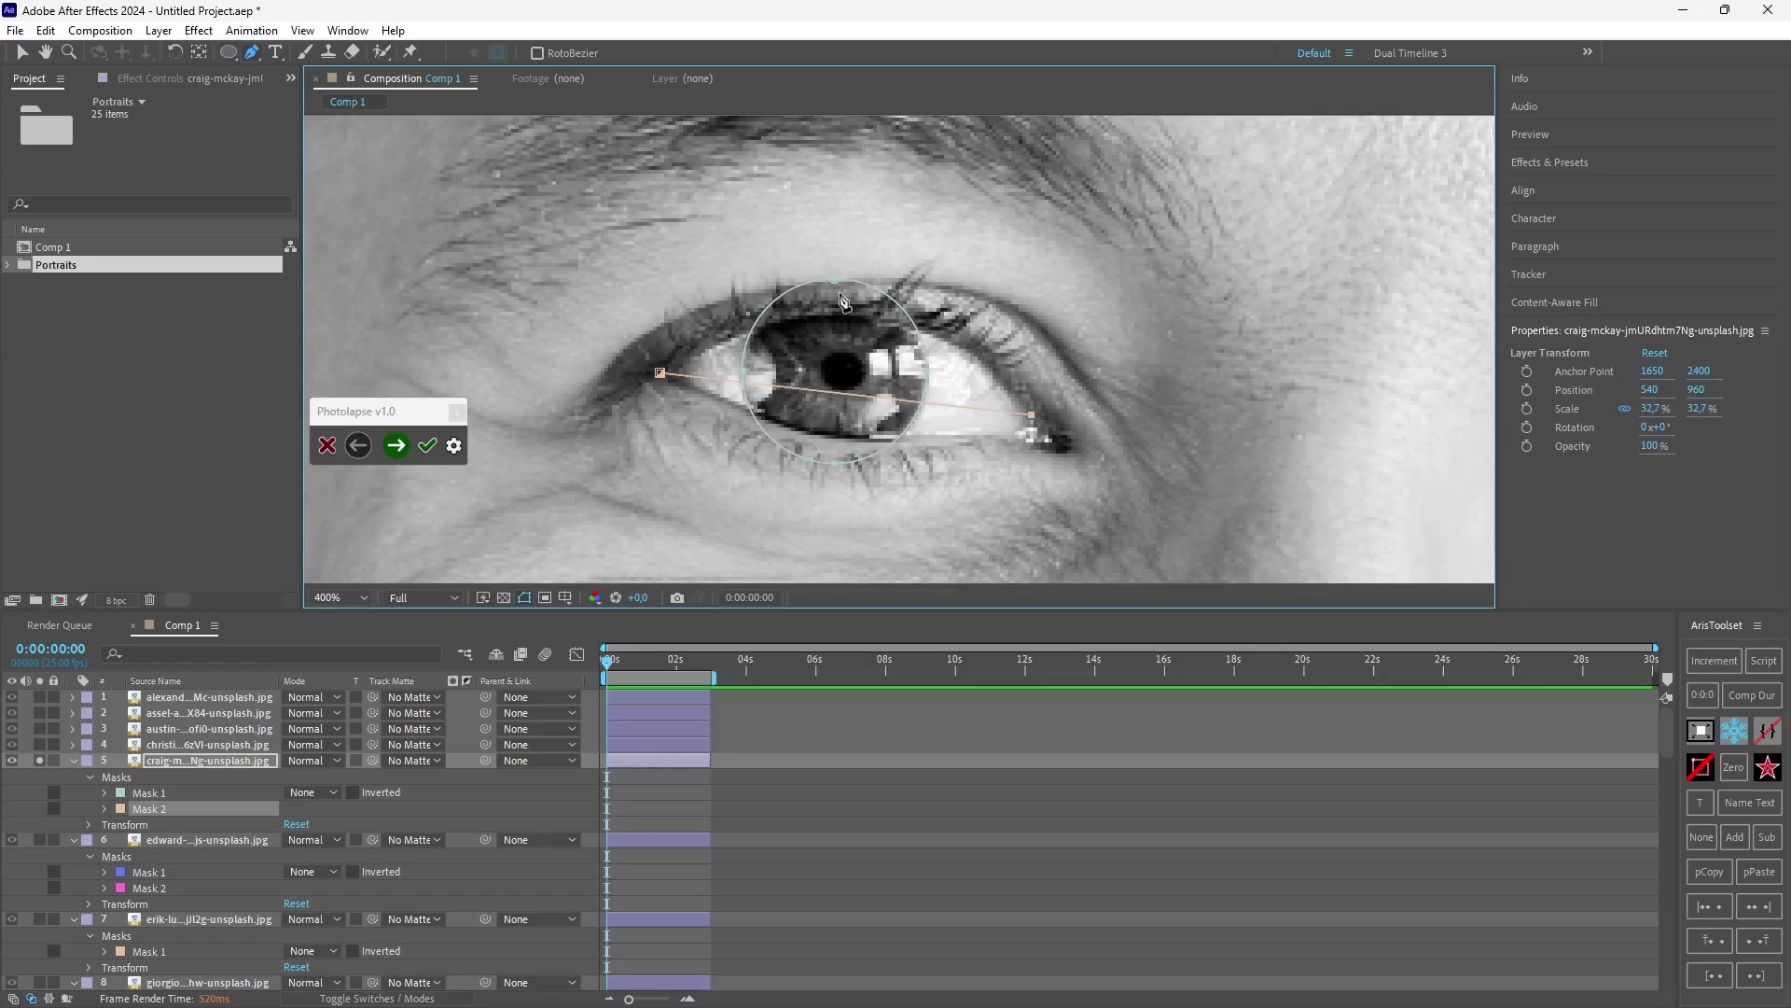
Step: Go back to the portrait on layer 10, then jump ahead from it to the next portrait that has no mask
{"action": "left_click", "coordinate": [357, 457]}
{"action": "left_click", "coordinate": [392, 454]}
{"action": "scroll", "coordinate": [144, 877], "scroll_direction": "down", "scroll_amount": 5}
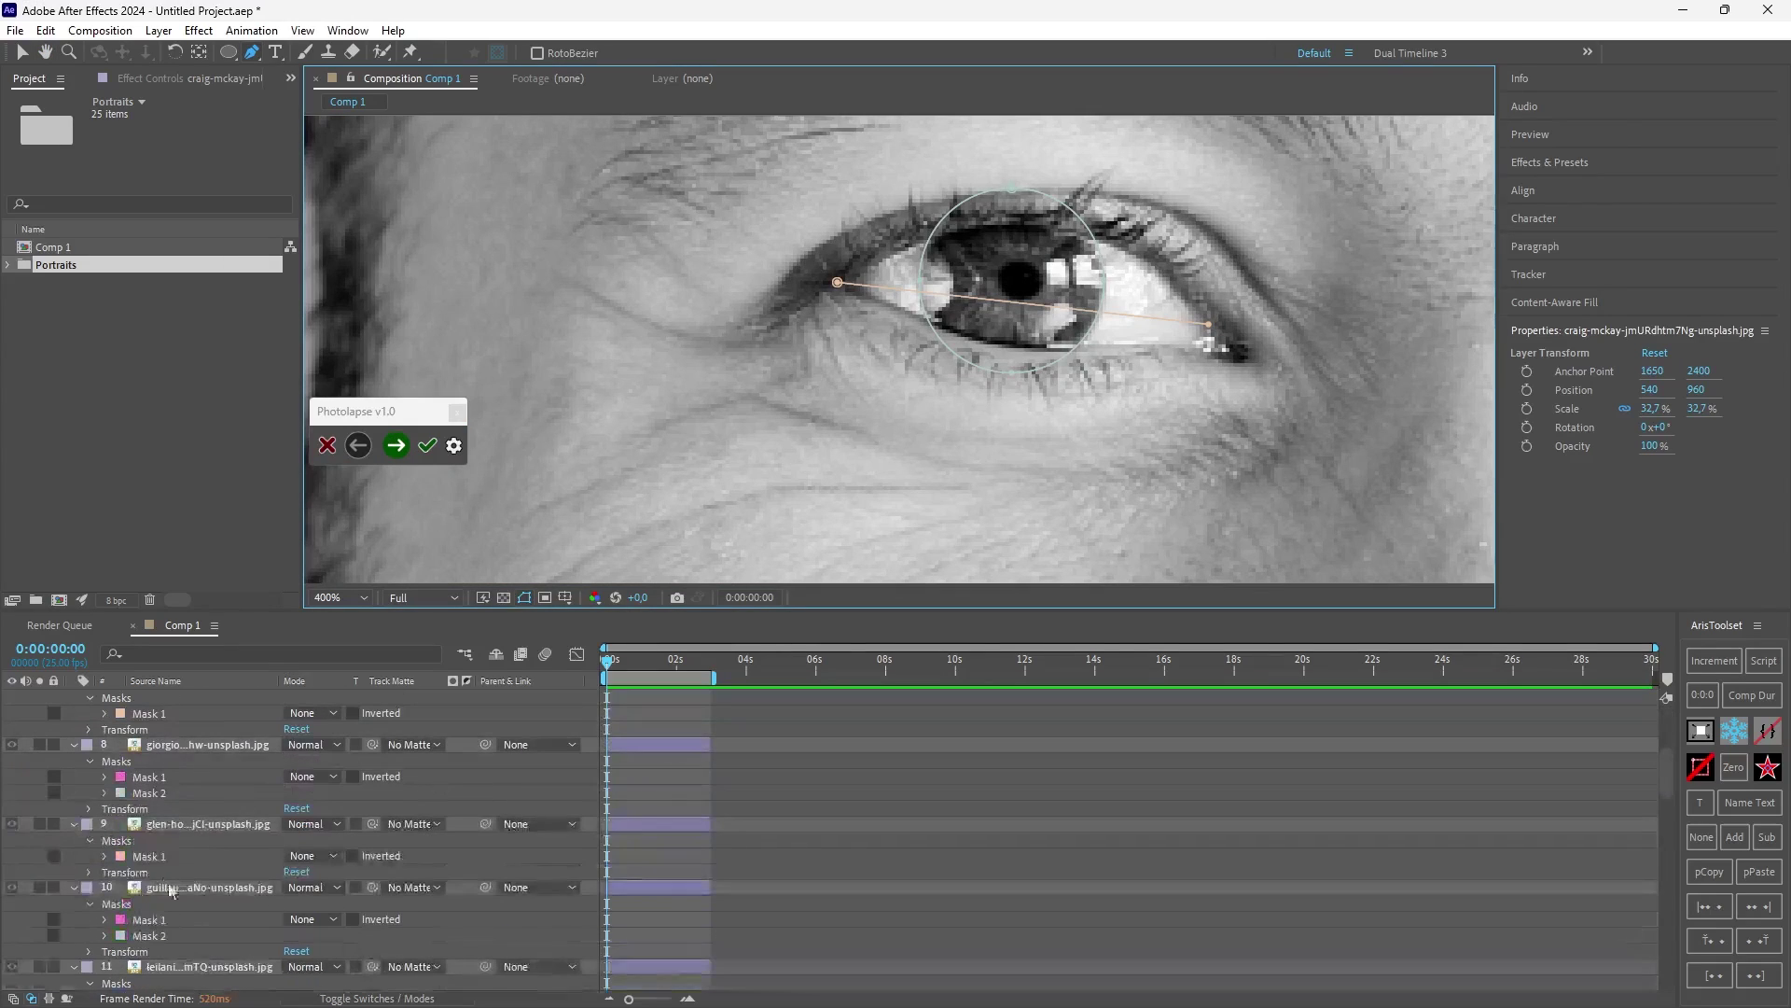
{"action": "left_click", "coordinate": [173, 892]}
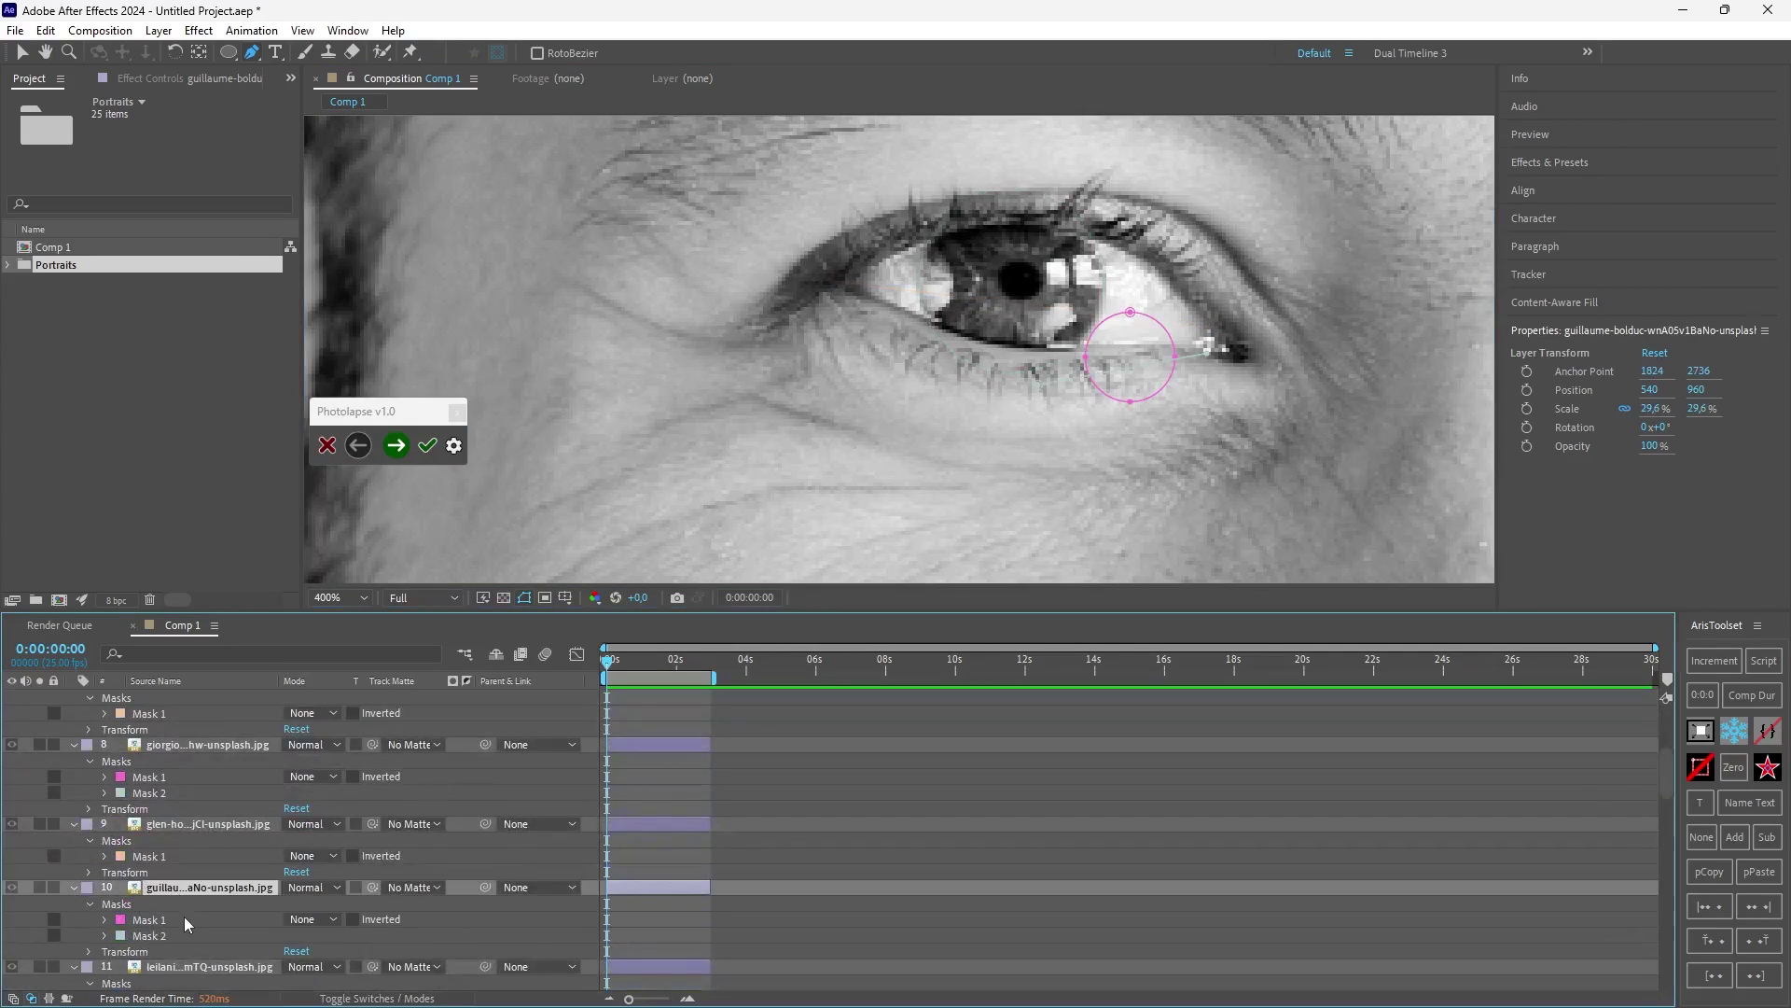
{"action": "left_click", "coordinate": [398, 447]}
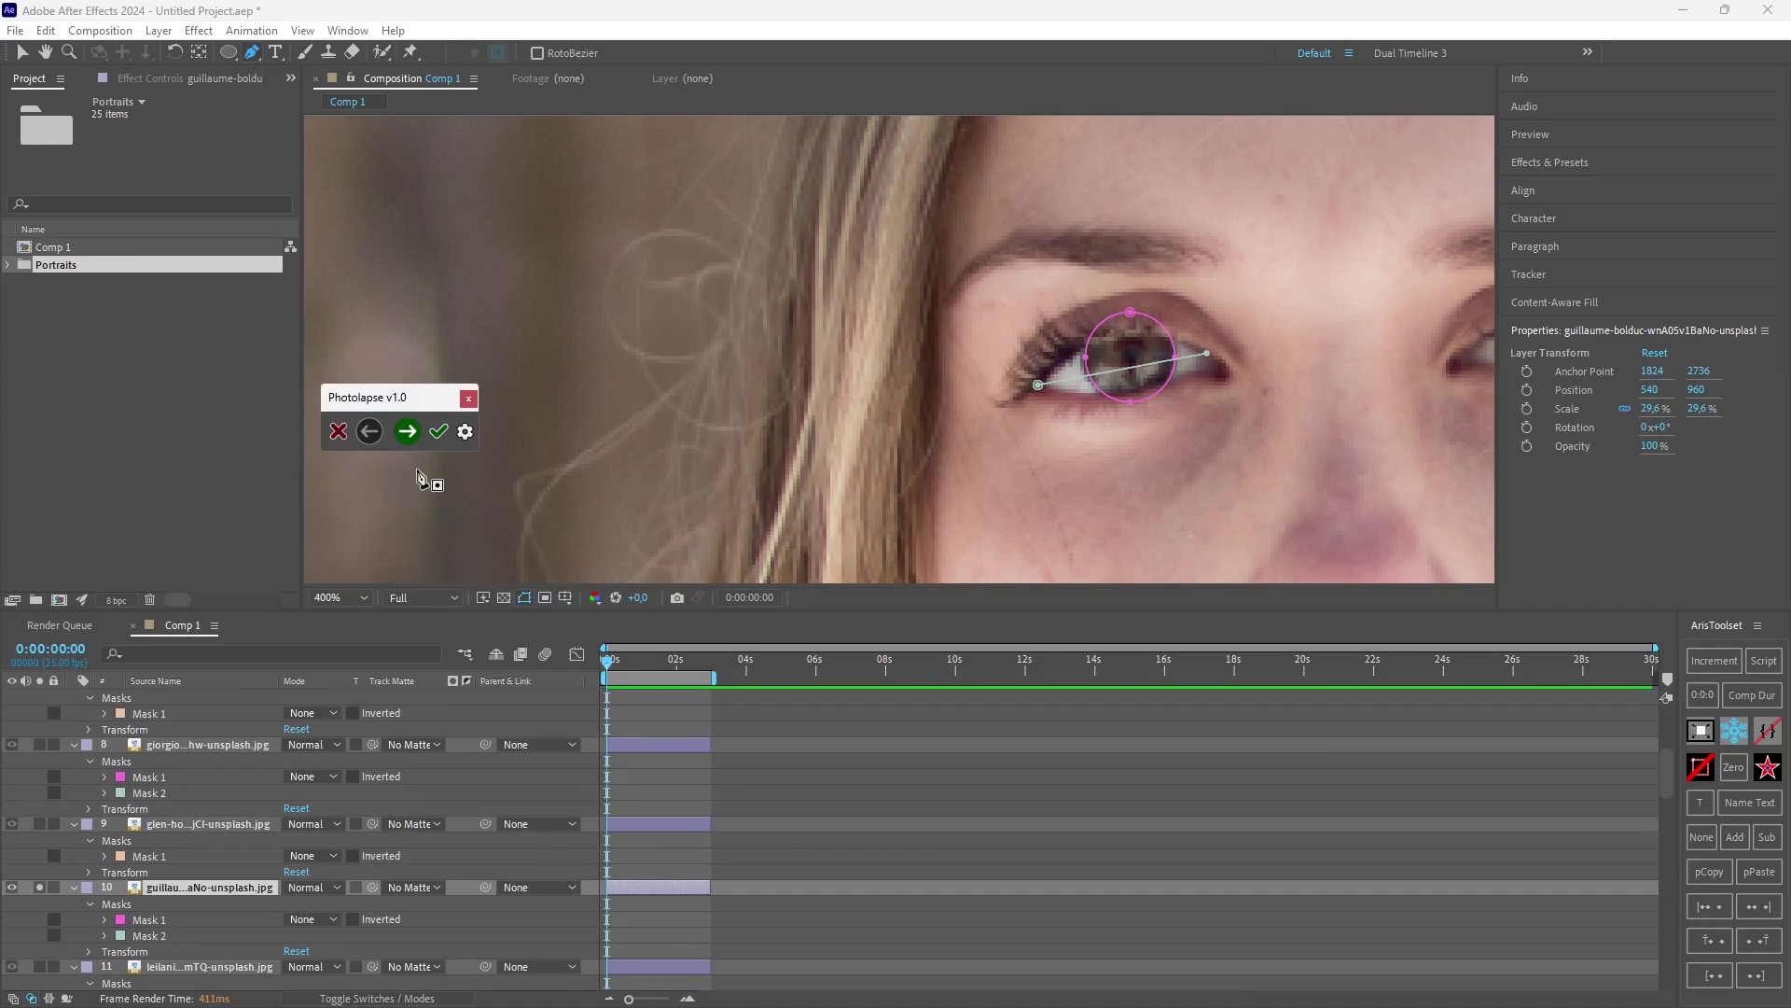
{"action": "left_click", "coordinate": [406, 431]}
{"action": "scroll", "coordinate": [121, 872], "scroll_direction": "up", "scroll_amount": 5}
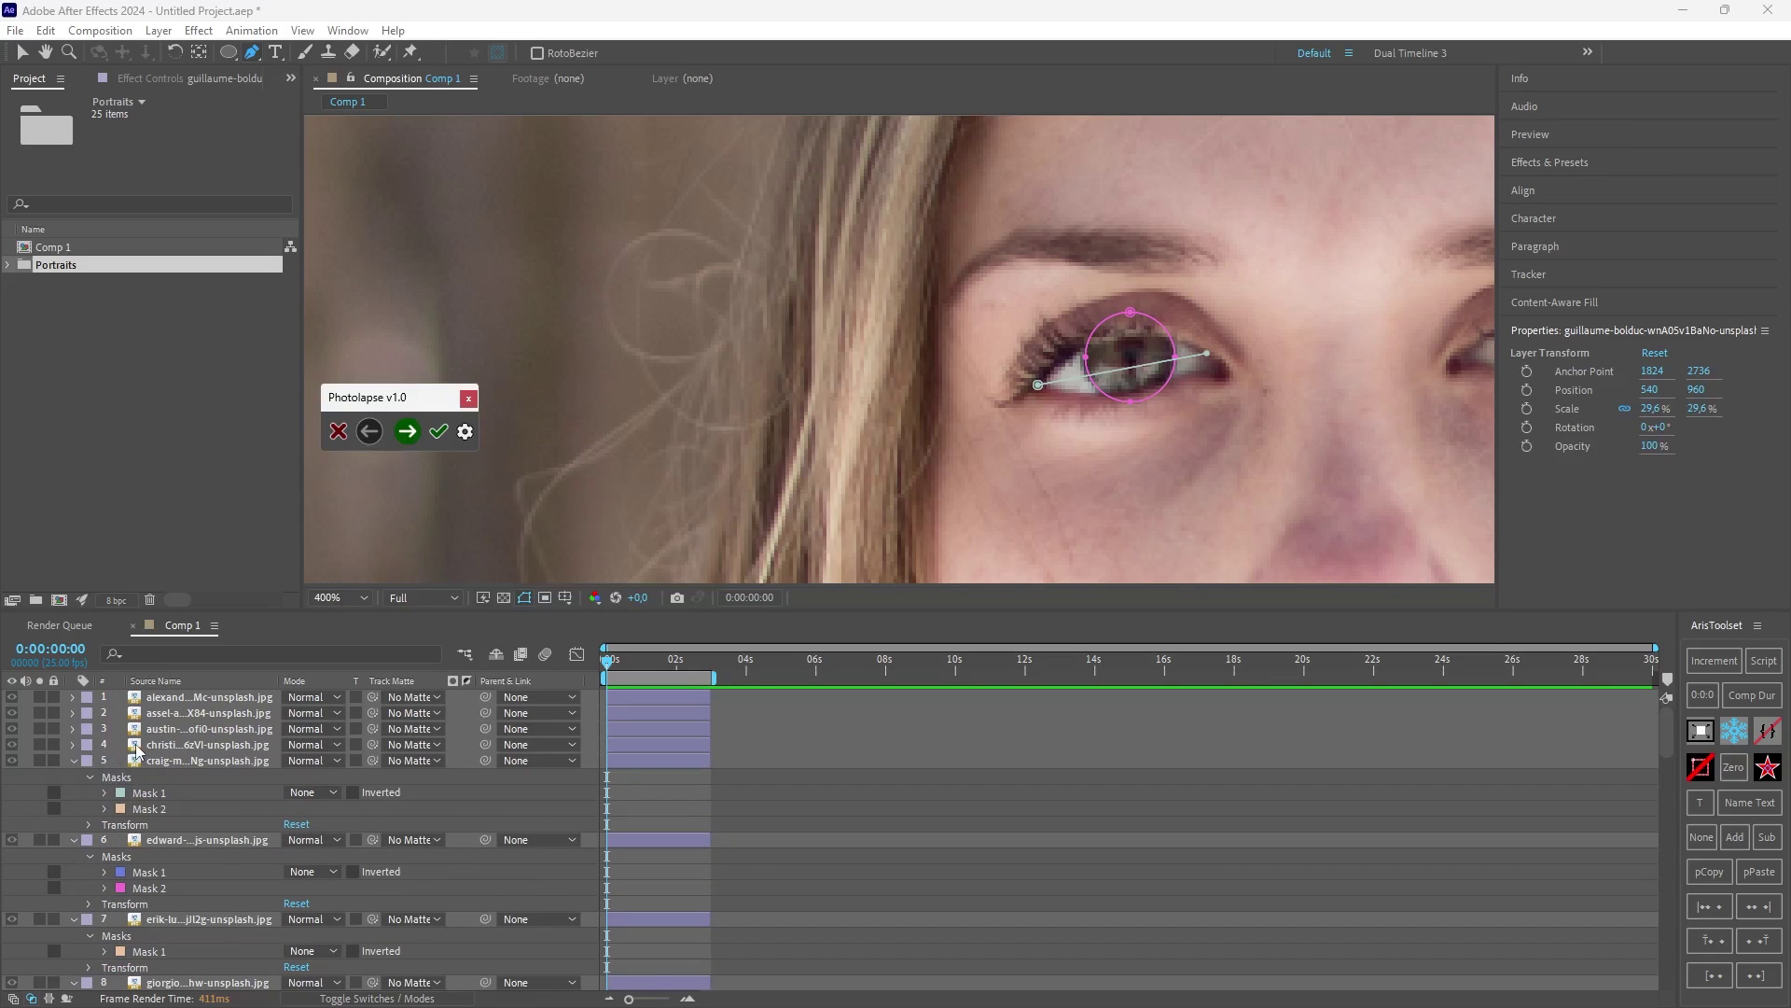
{"action": "scroll", "coordinate": [185, 804], "scroll_direction": "down", "scroll_amount": 3}
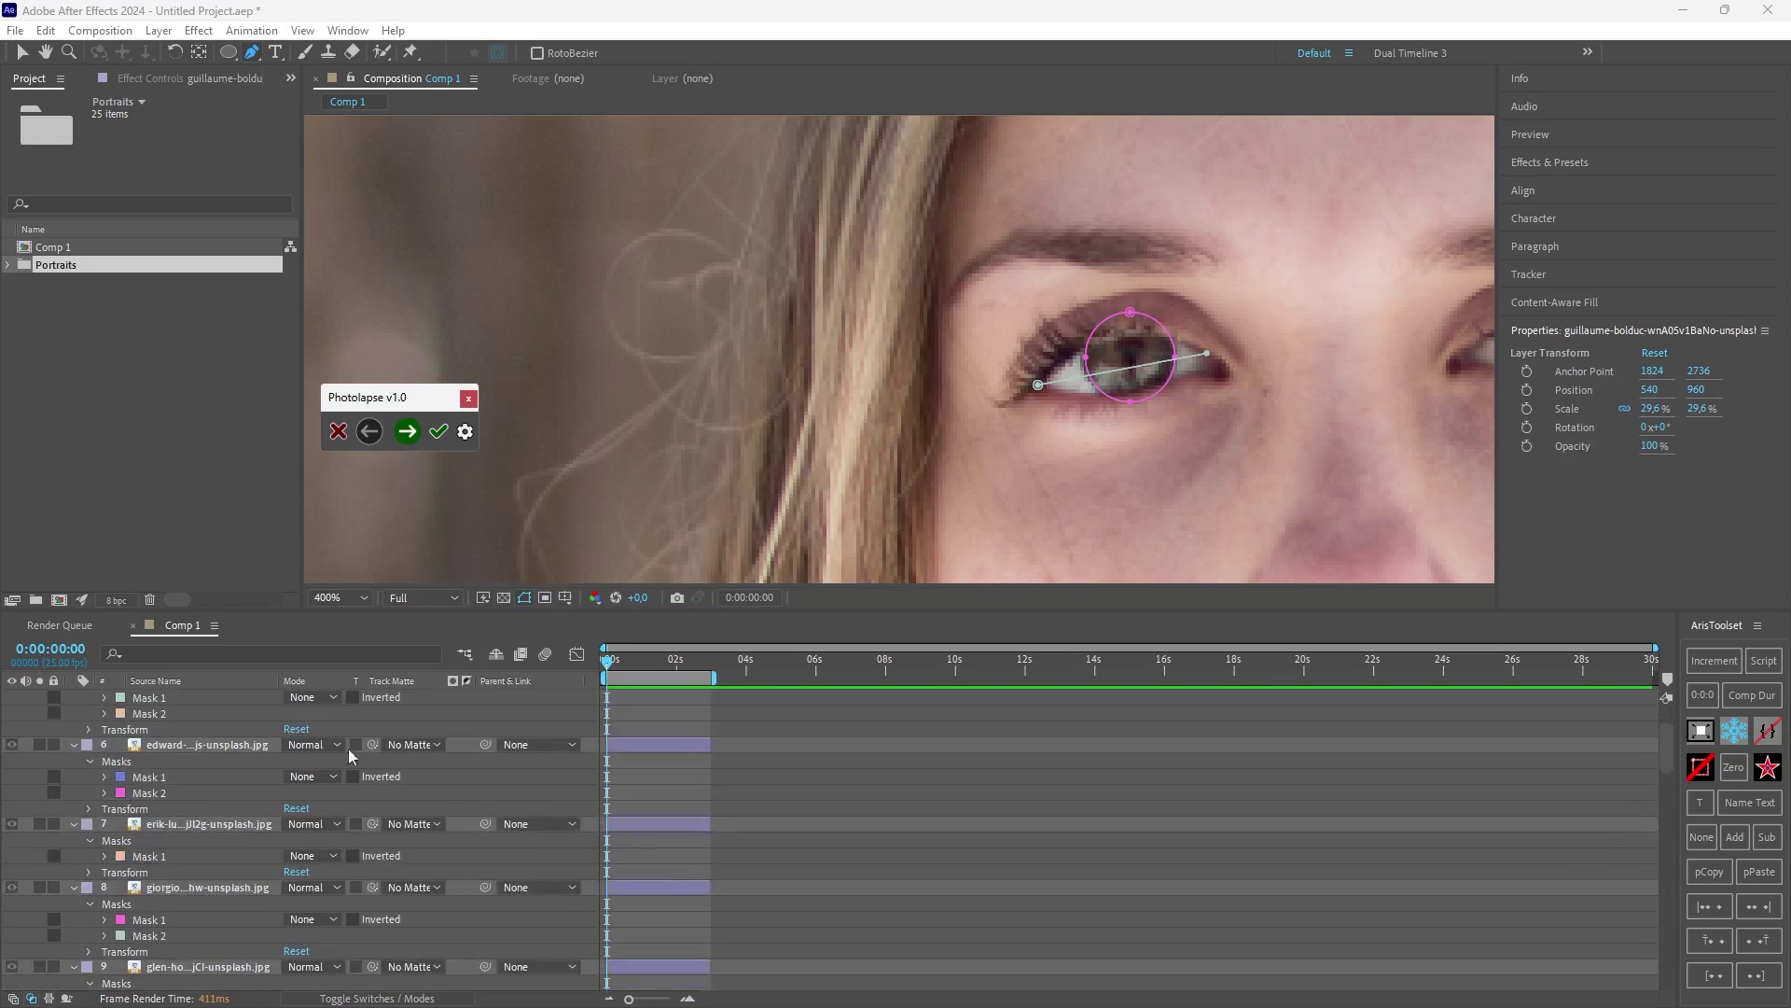
{"action": "left_click", "coordinate": [407, 432]}
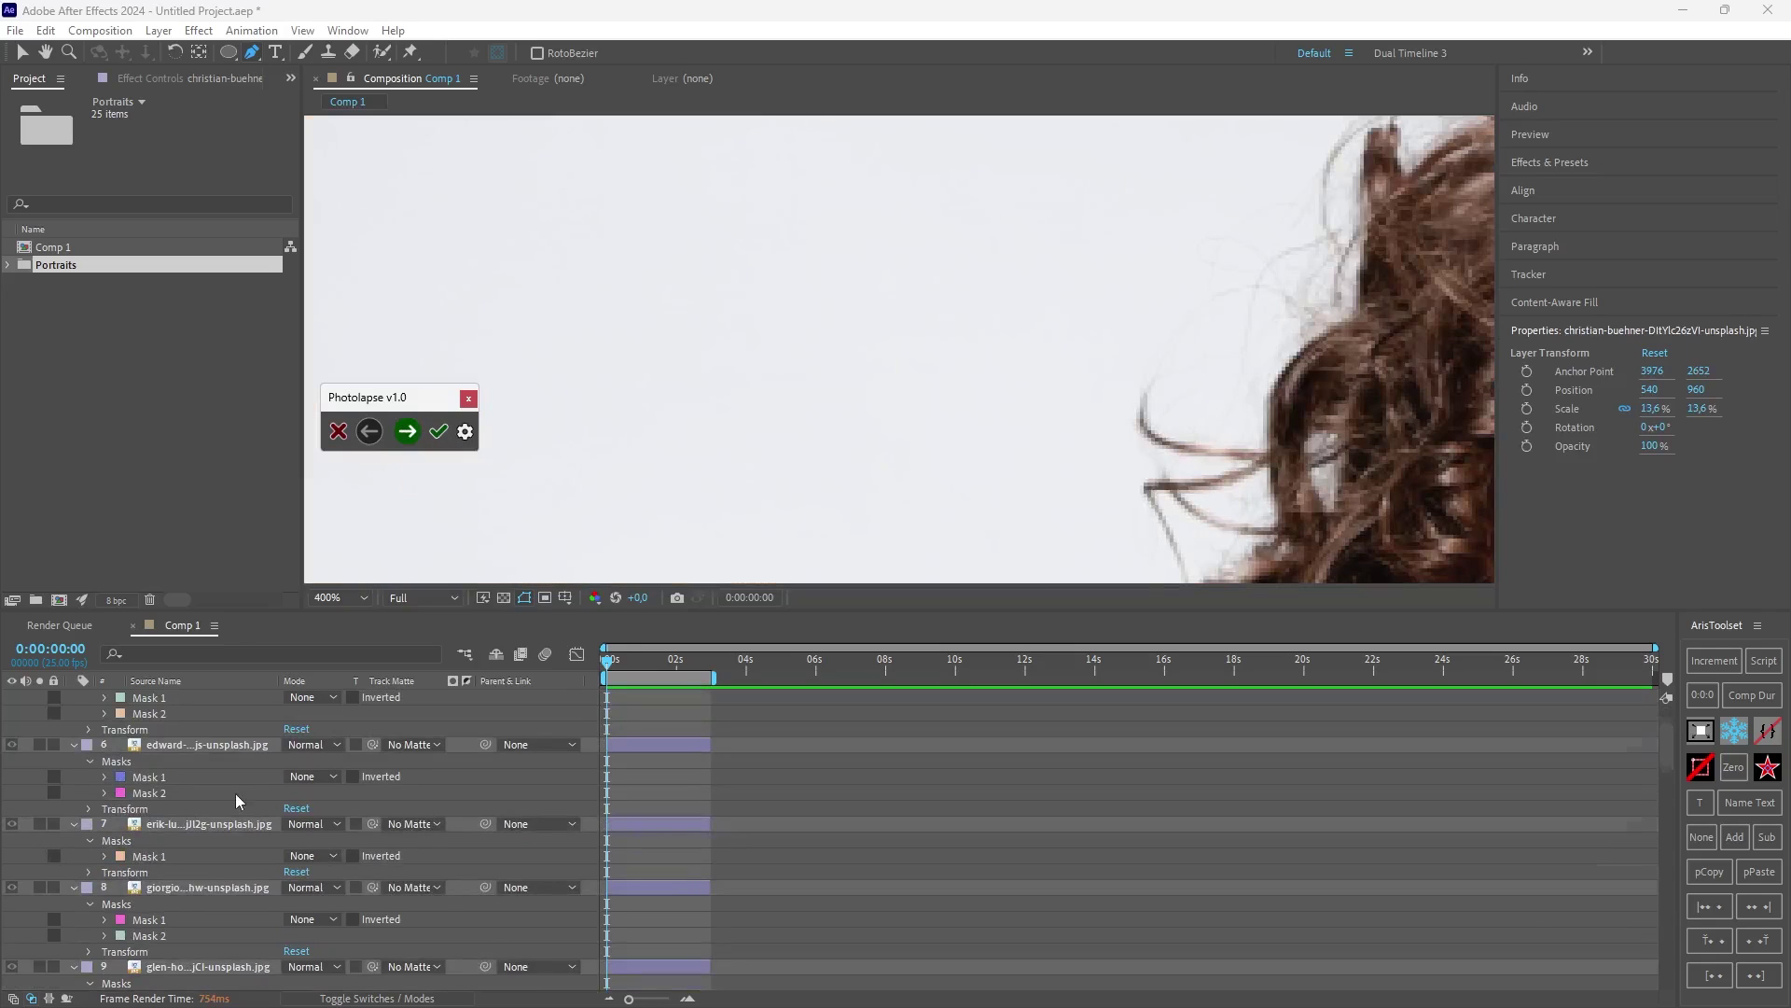
Step: Draw a circular mask around the iris of the left-hand eye in the portrait on layer 4
{"action": "scroll", "coordinate": [235, 793], "scroll_direction": "up", "scroll_amount": 3}
{"action": "left_click_drag", "start_coordinate": [1353, 457], "coordinate": [572, 307]}
{"action": "scroll", "coordinate": [851, 491], "scroll_direction": "up", "scroll_amount": 2}
{"action": "key", "text": "q"}
{"action": "left_click_drag", "start_coordinate": [1003, 391], "coordinate": [1117, 462]}
Step: Step through the remaining portraits and mask the left-hand eye in each with a circle around the iris
{"action": "left_click", "coordinate": [408, 432]}
{"action": "left_click_drag", "start_coordinate": [935, 373], "coordinate": [1040, 438]}
{"action": "scroll", "coordinate": [668, 434], "scroll_direction": "down", "scroll_amount": 1}
{"action": "left_click", "coordinate": [408, 432]}
{"action": "scroll", "coordinate": [924, 373], "scroll_direction": "down", "scroll_amount": 1}
{"action": "left_click_drag", "start_coordinate": [853, 391], "coordinate": [954, 447]}
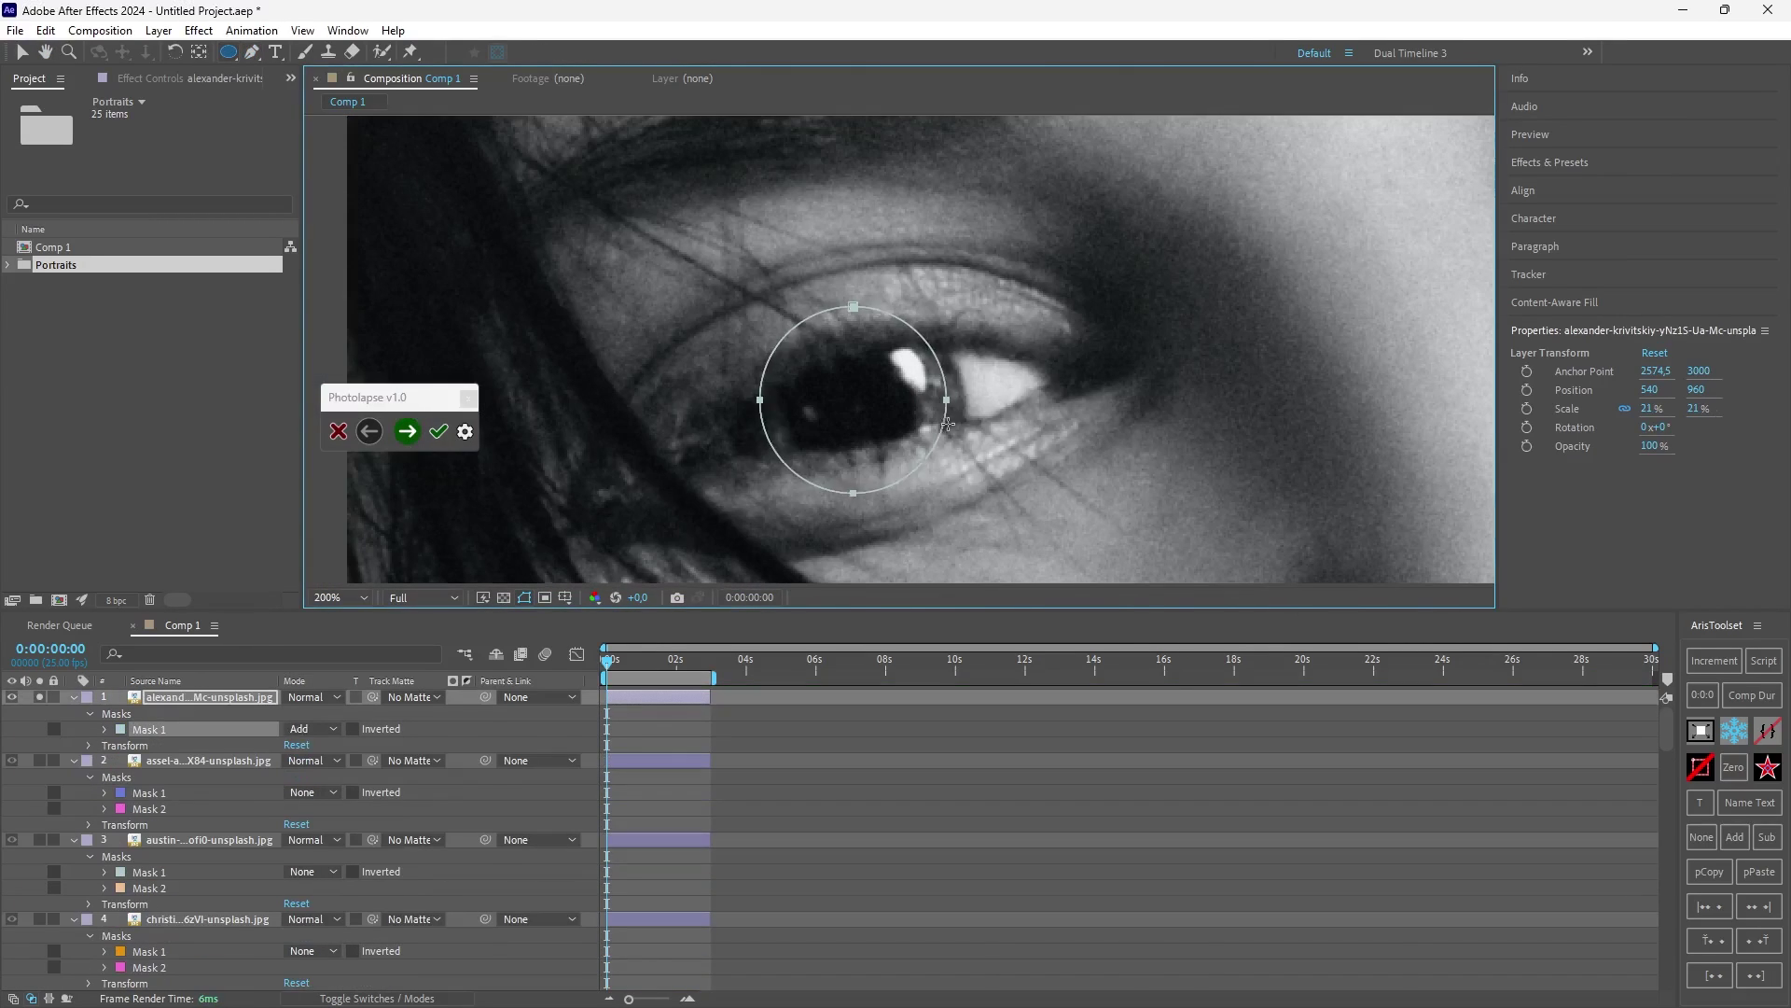
Step: Apply the masks to align all the portraits, and preview the resulting sequence with the whole composition in view
{"action": "left_click", "coordinate": [439, 431]}
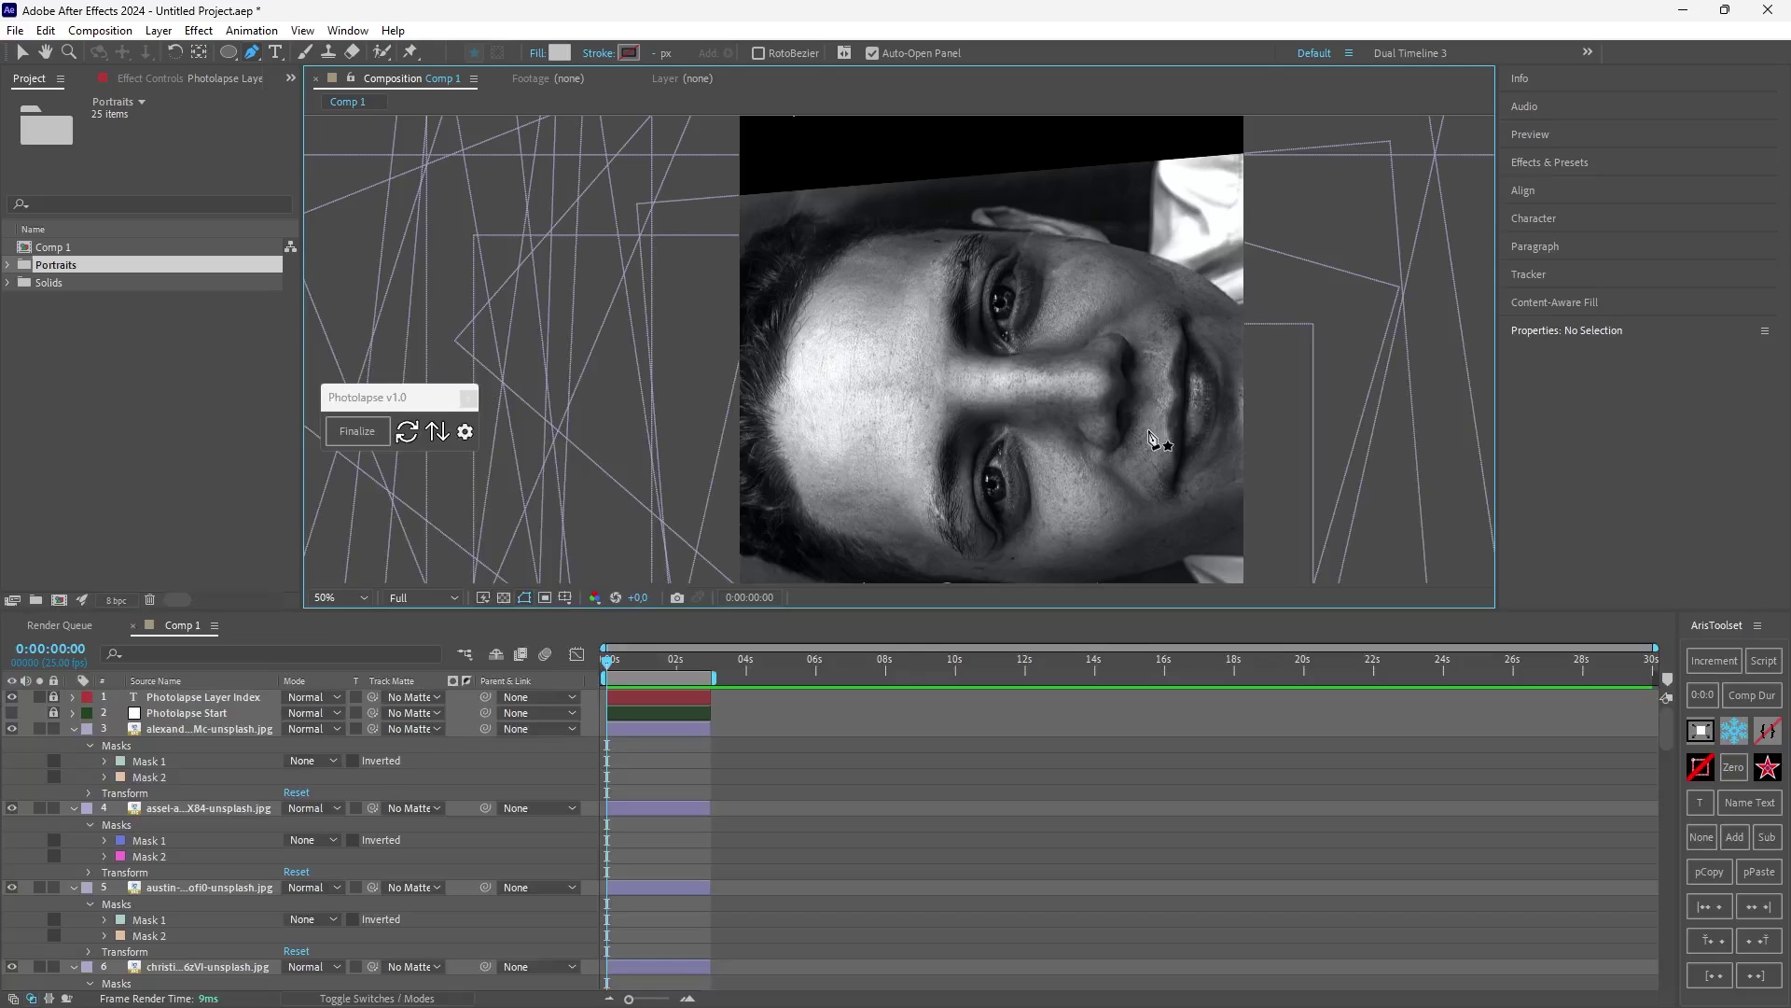
{"action": "left_click_drag", "start_coordinate": [1149, 431], "coordinate": [1076, 420]}
{"action": "key", "text": "shift+slash"}
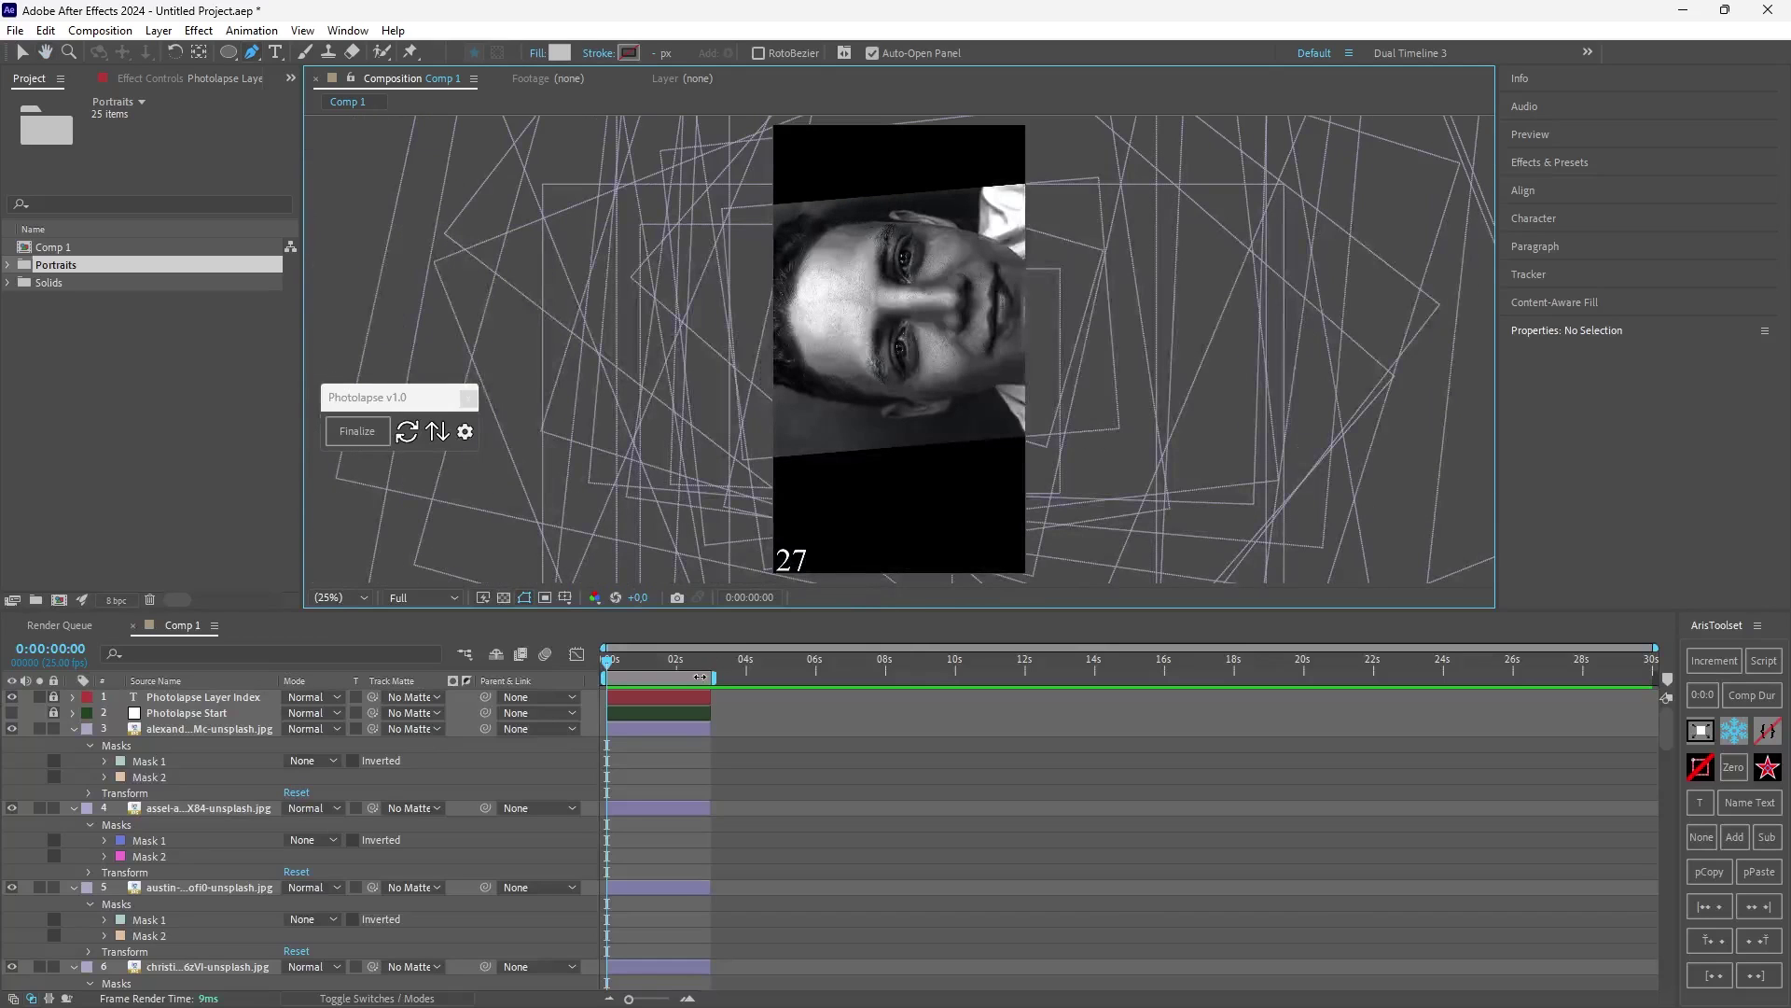
{"action": "key", "text": "space"}
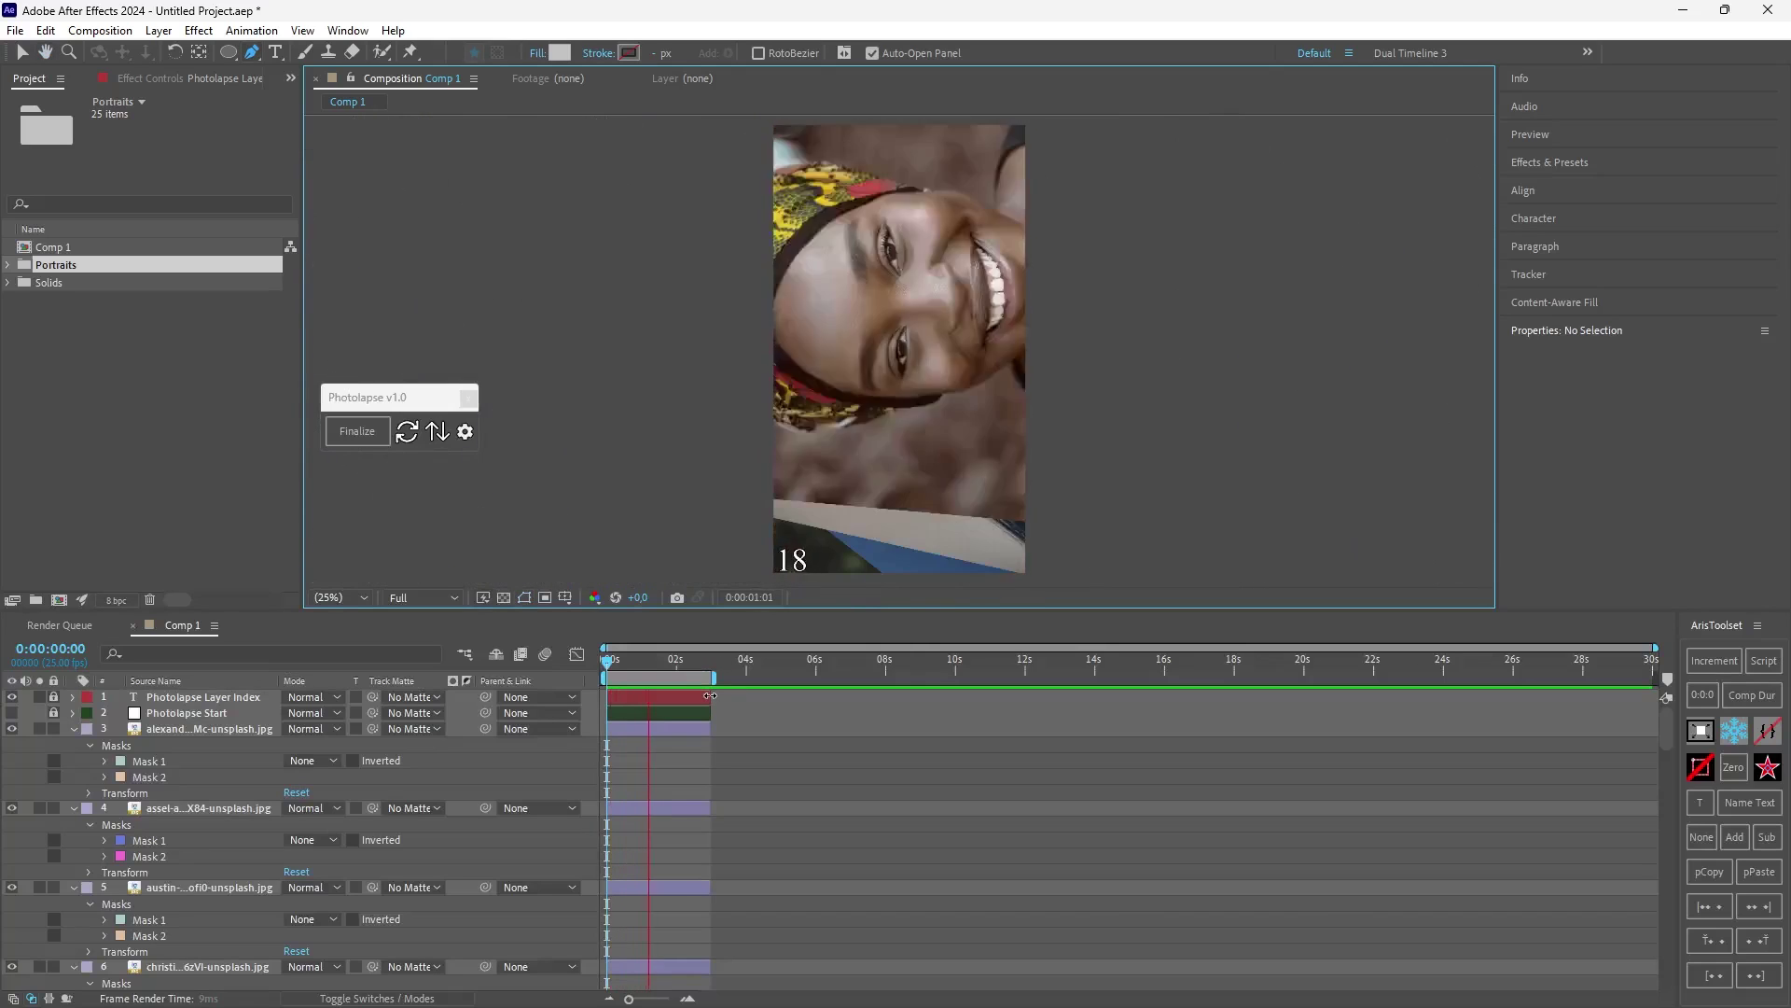
{"action": "left_click", "coordinate": [656, 665]}
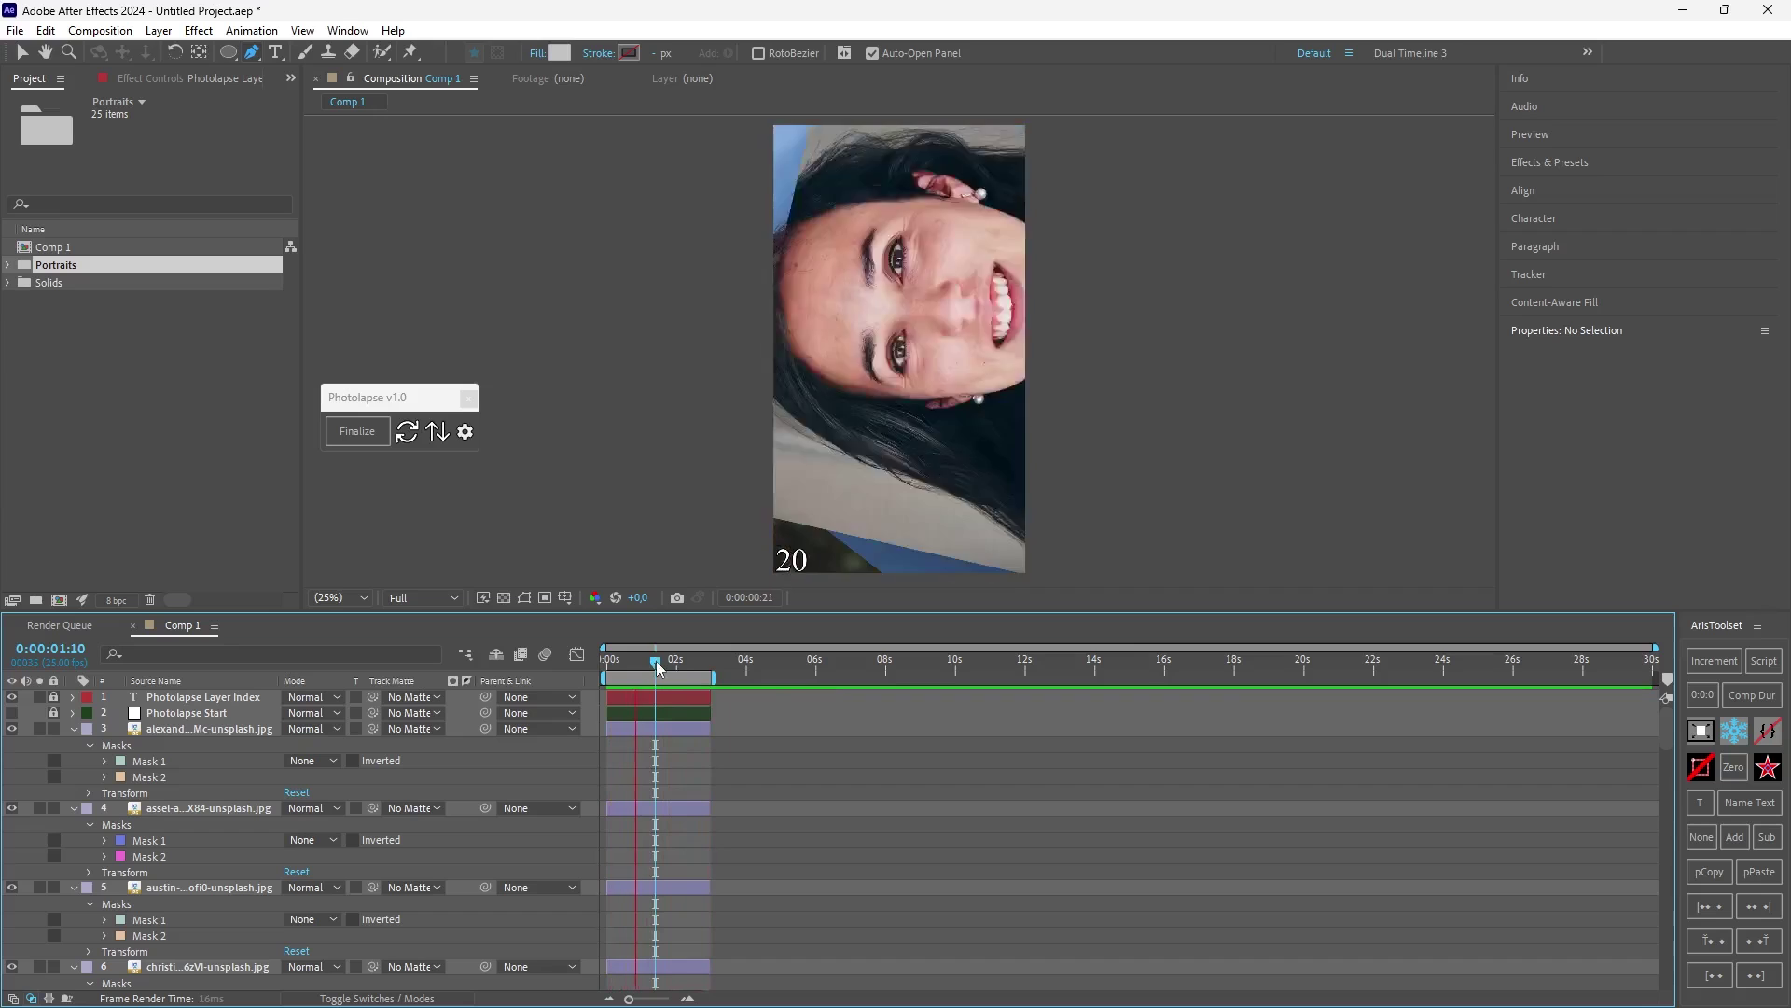
{"action": "left_click_drag", "start_coordinate": [658, 665], "coordinate": [659, 664]}
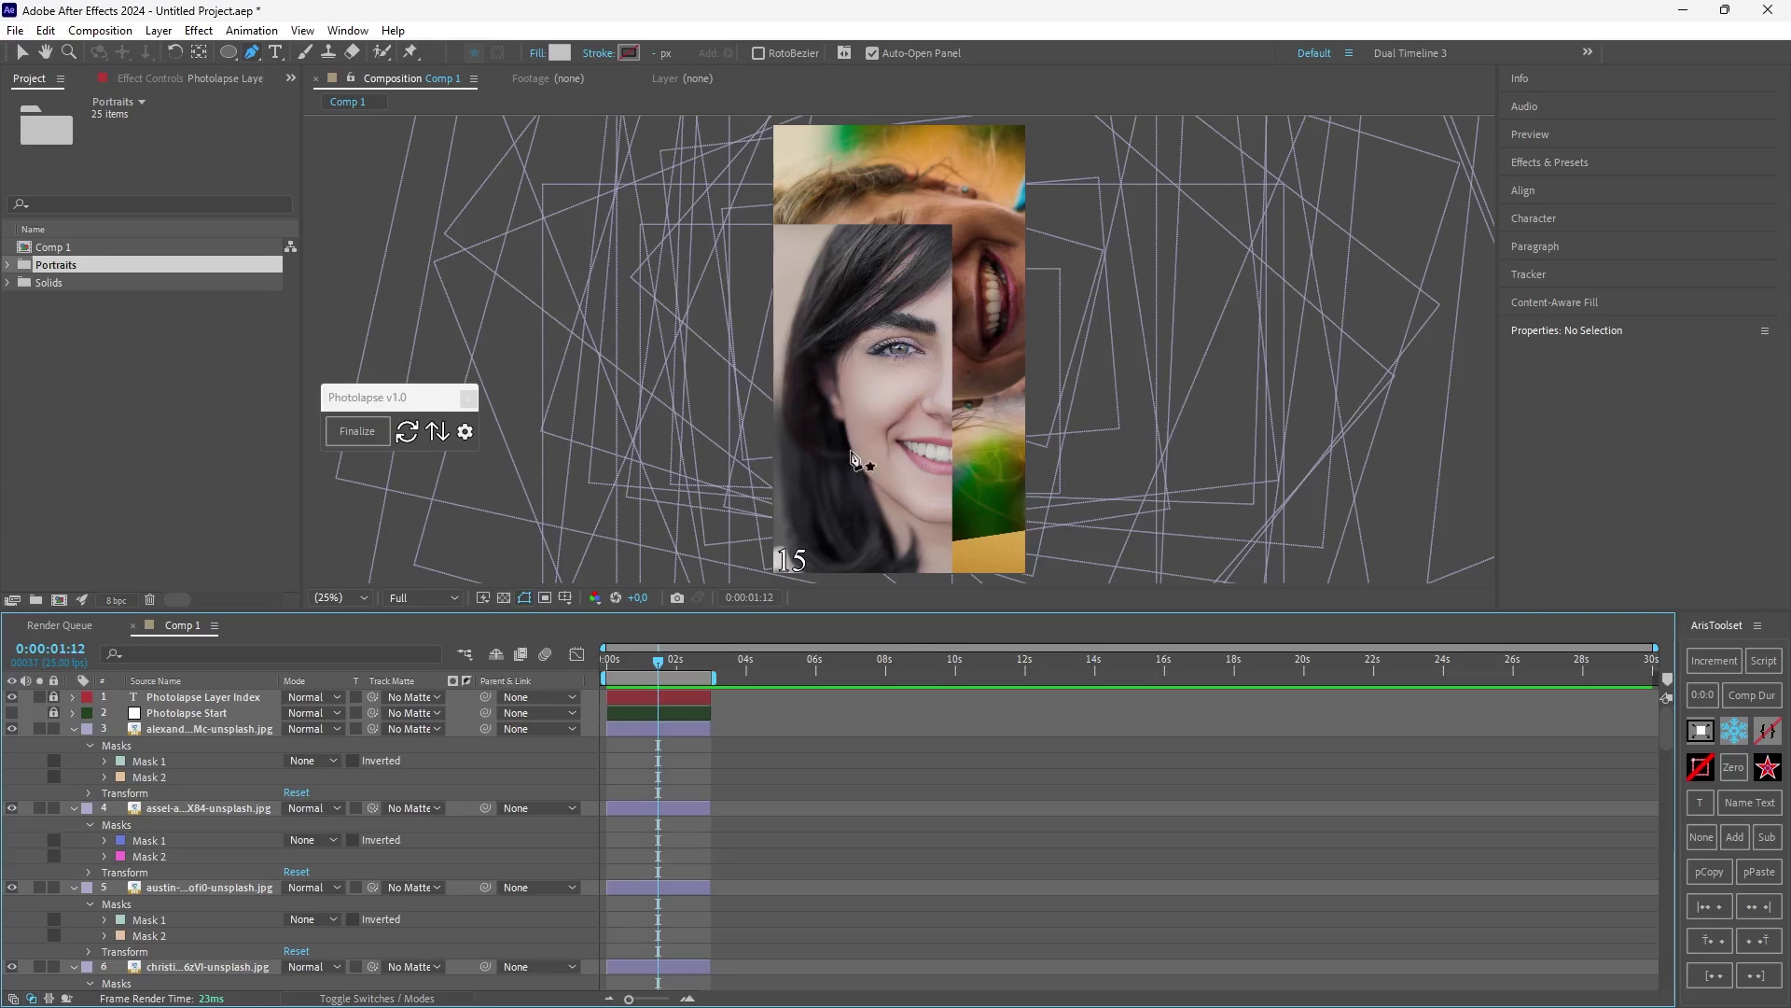
Step: Rotate the aligned portraits so the faces stand upright, and finalize the photo-lapse
{"action": "left_click", "coordinate": [404, 435]}
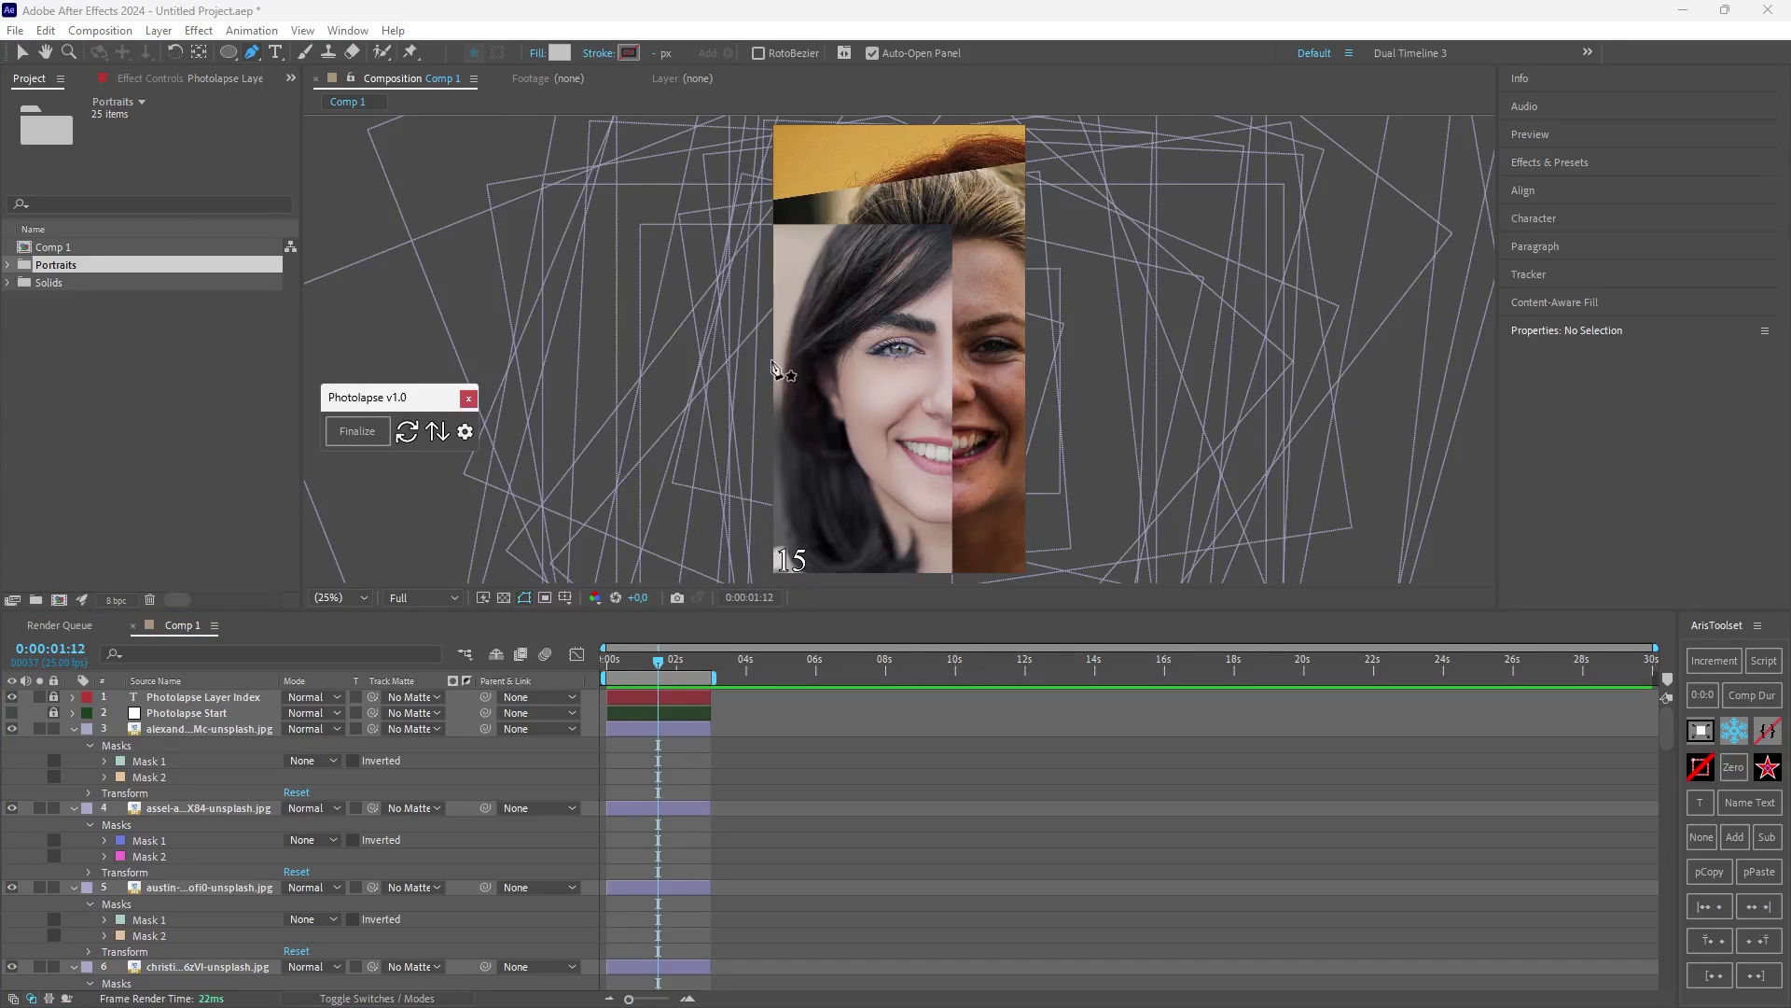
{"action": "left_click_drag", "start_coordinate": [658, 674], "coordinate": [625, 670]}
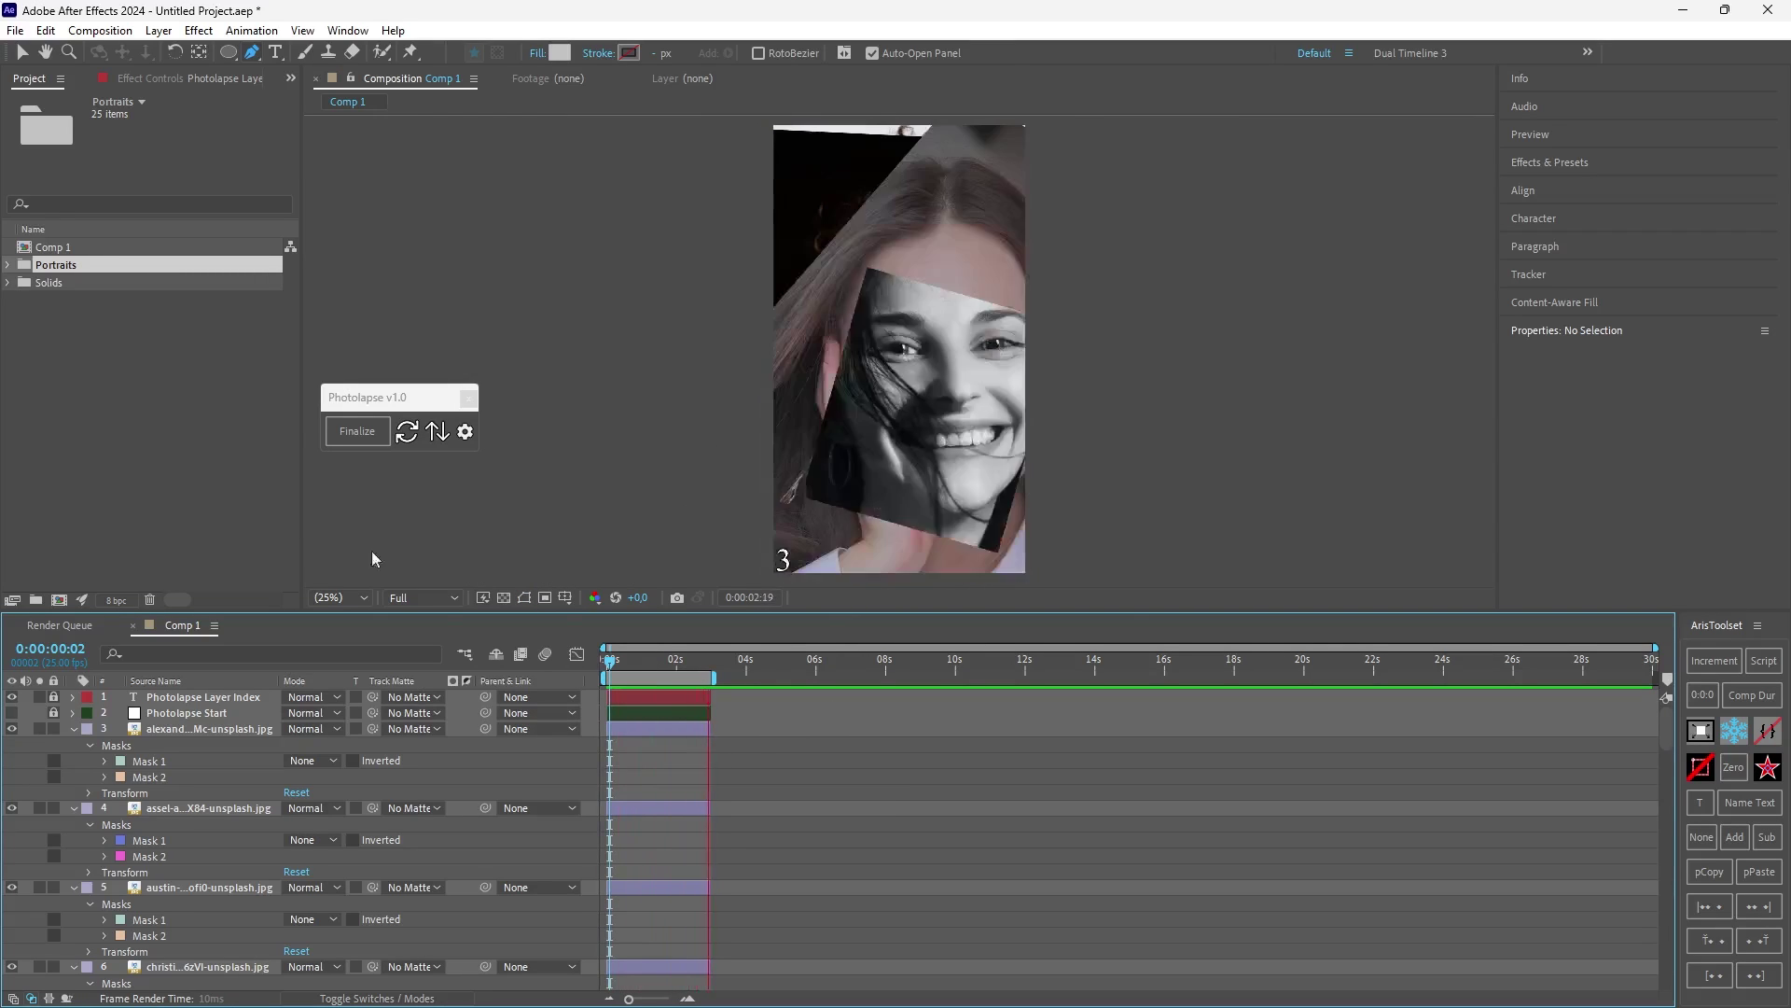
{"action": "left_click", "coordinate": [358, 435]}
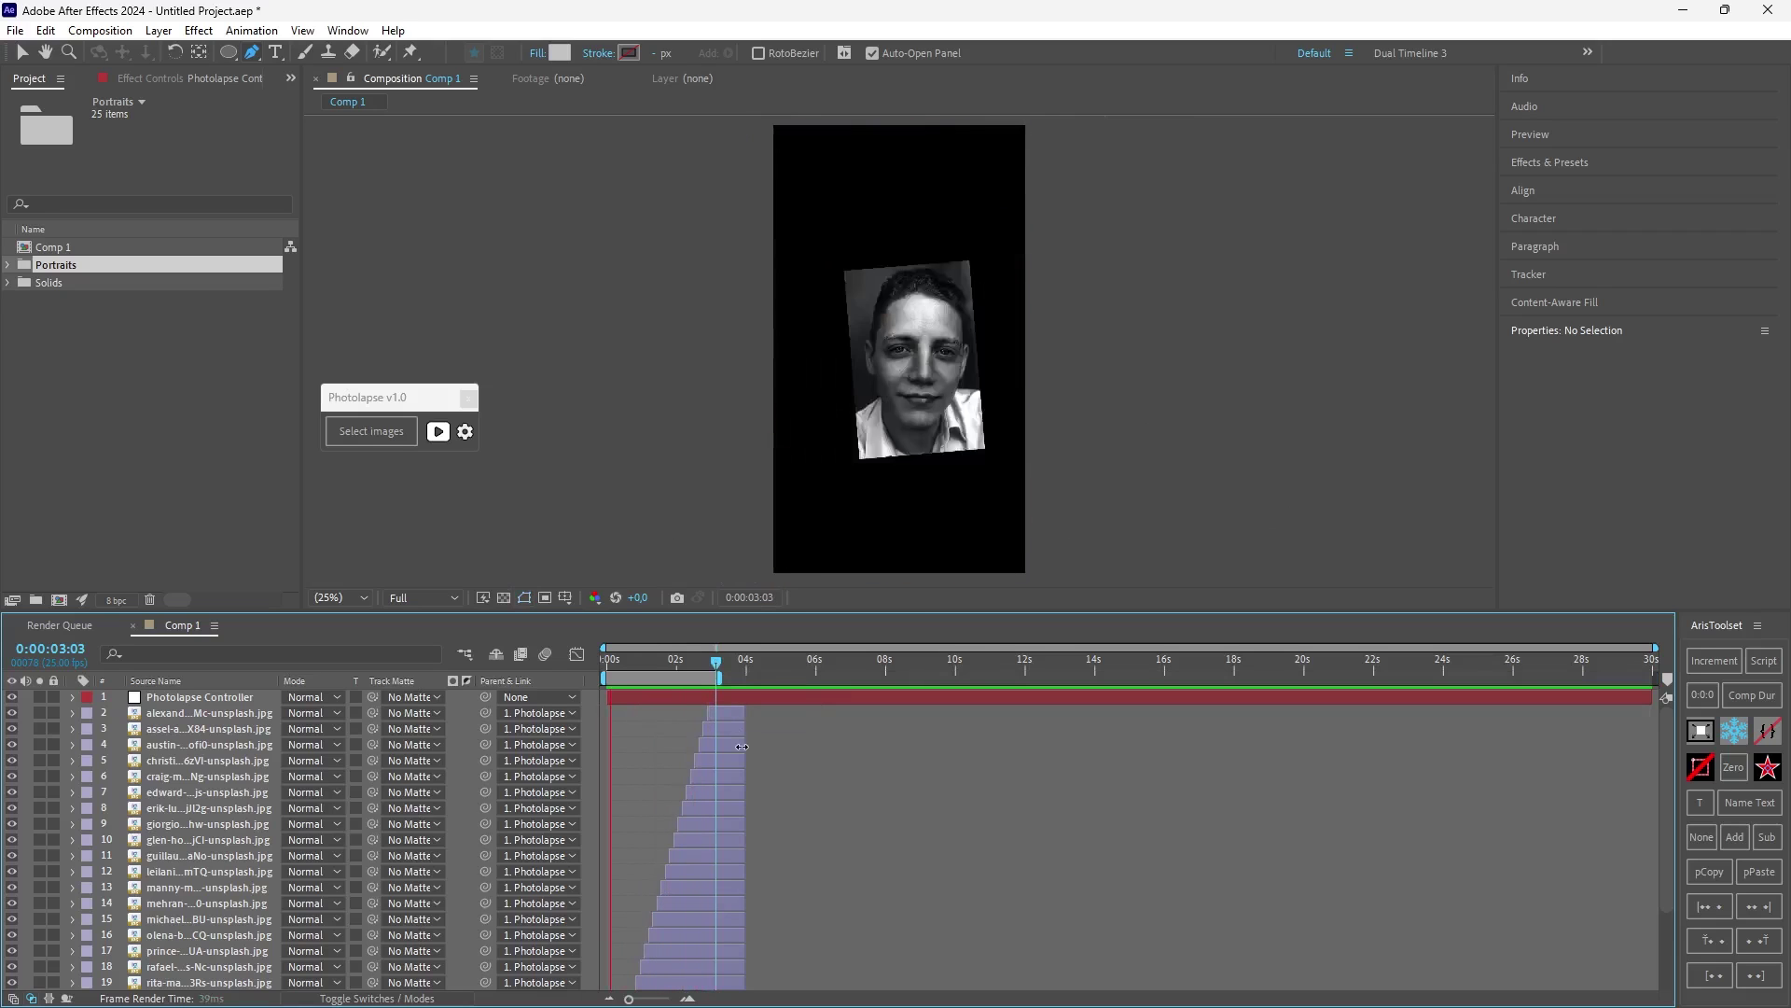
{"action": "key", "text": "space"}
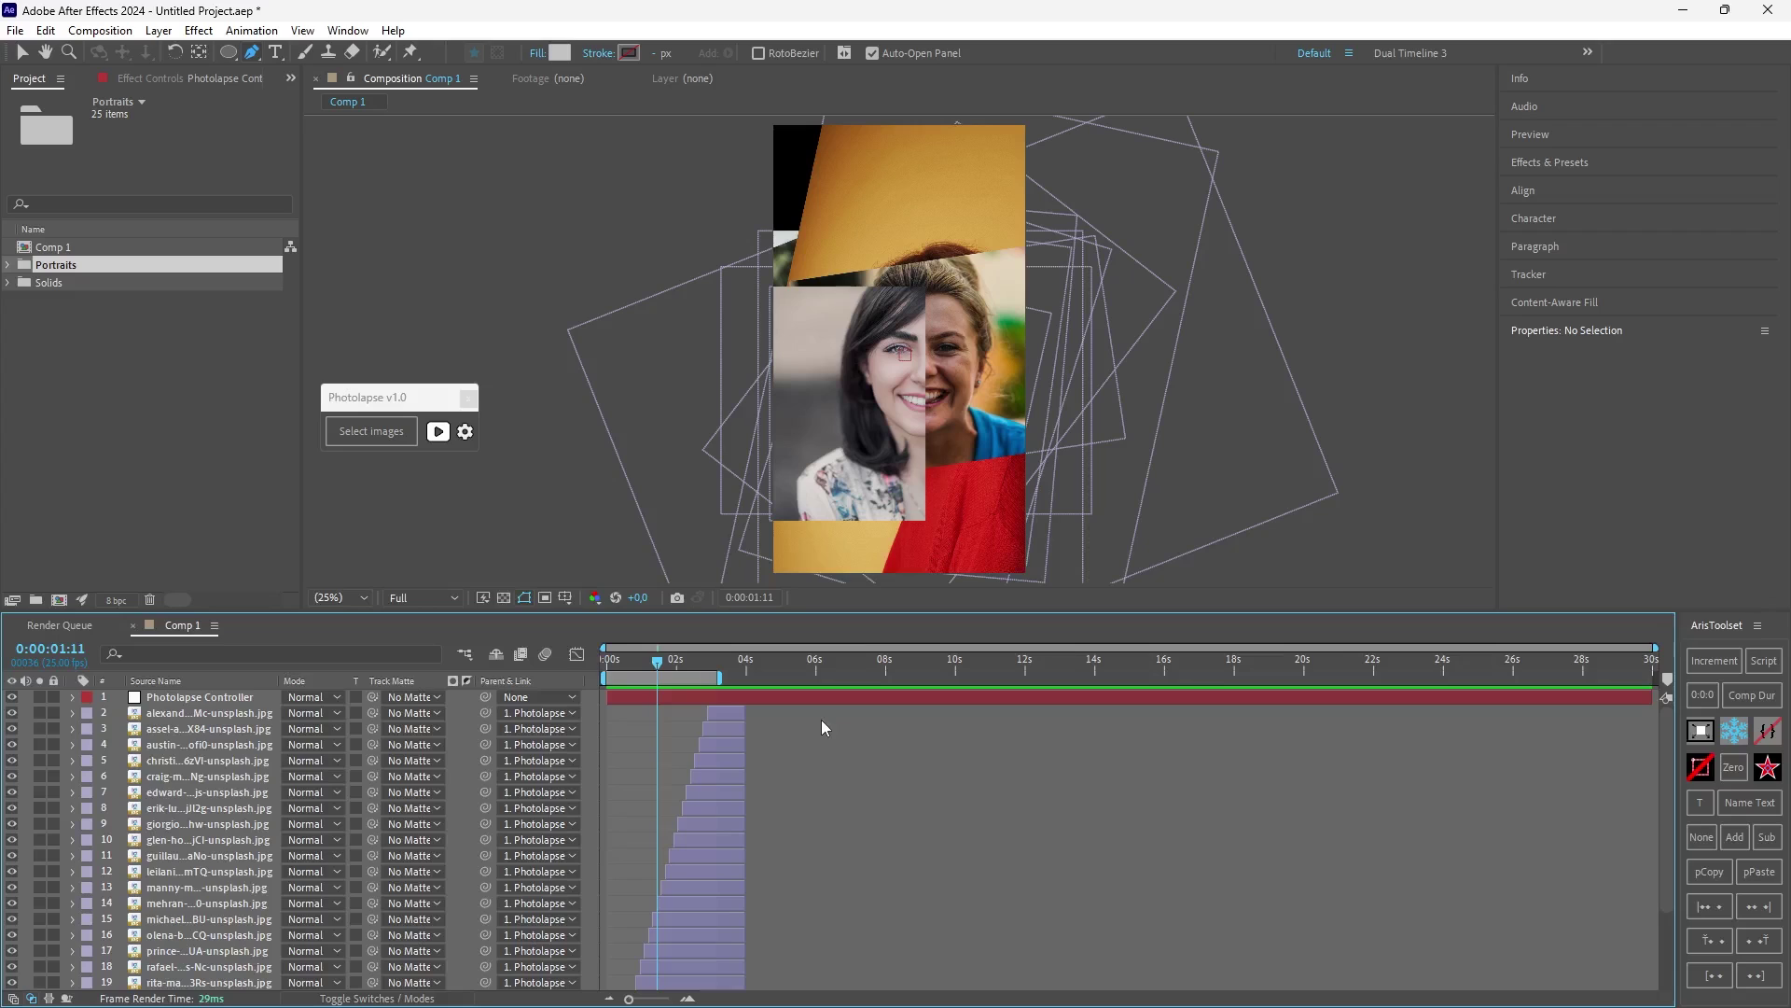
Step: Display the effect controls of the Photolapse Controller layer and examine its Rotation Offset effect
{"action": "left_click", "coordinate": [207, 699]}
{"action": "left_click", "coordinate": [149, 80]}
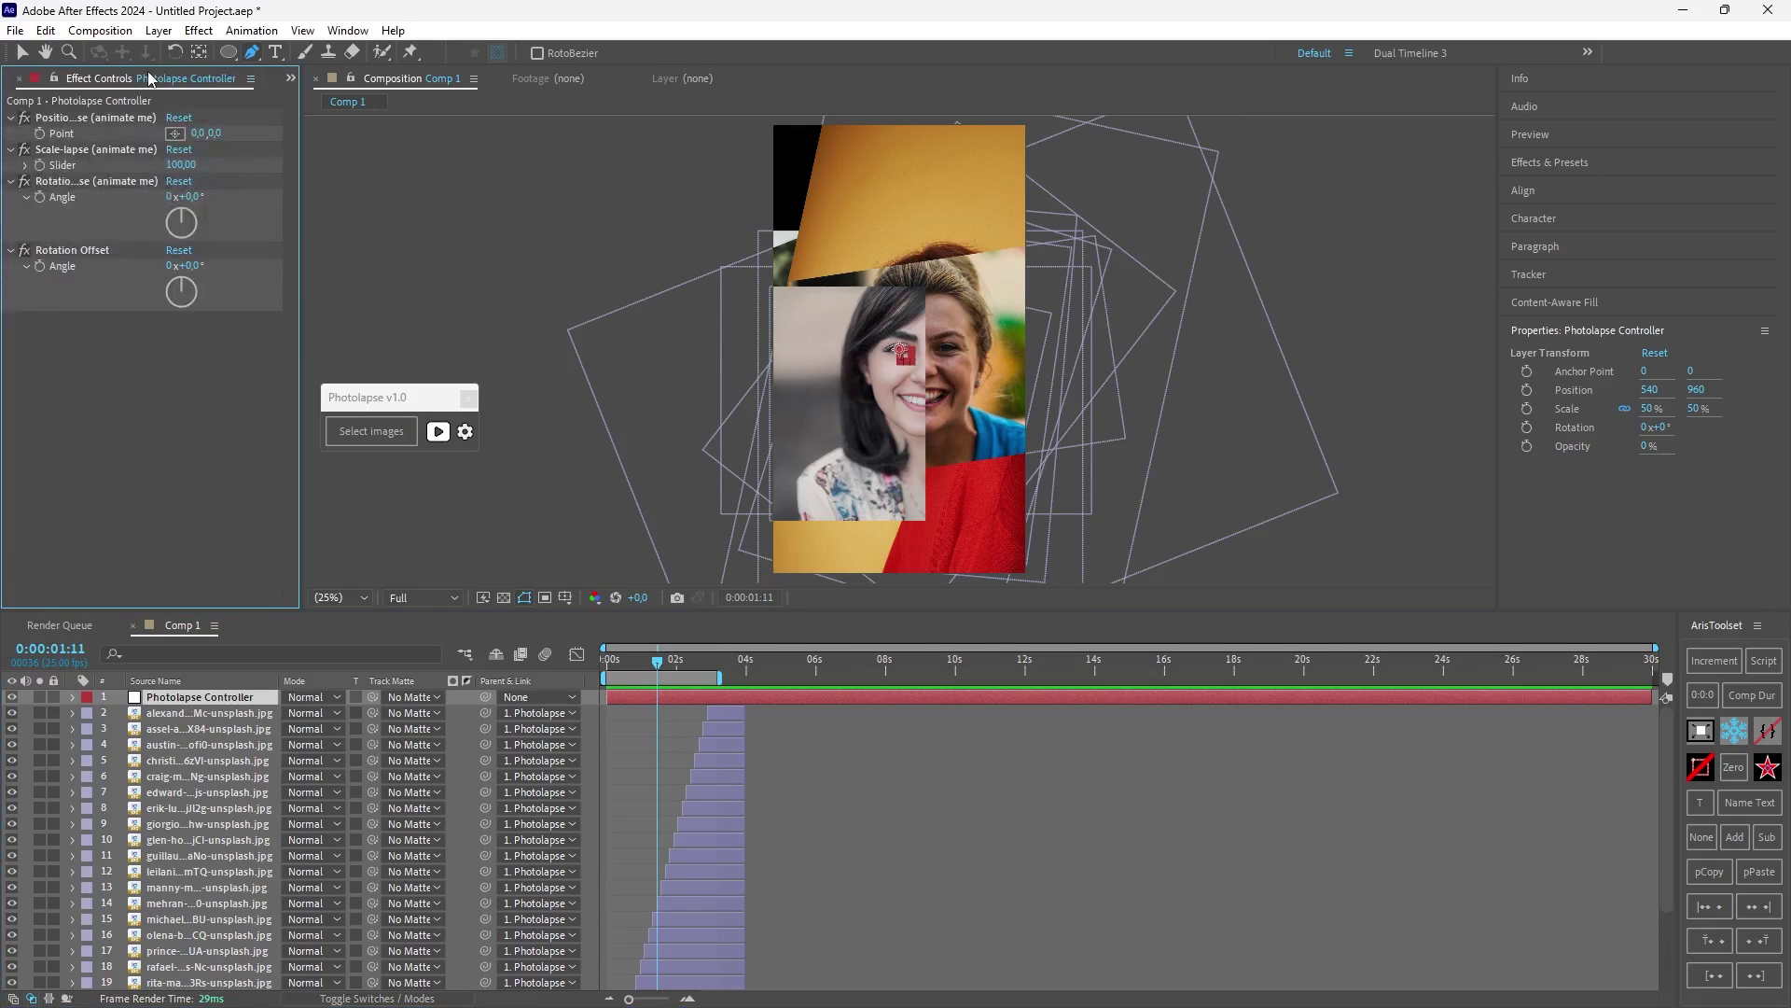
{"action": "left_click", "coordinate": [65, 250]}
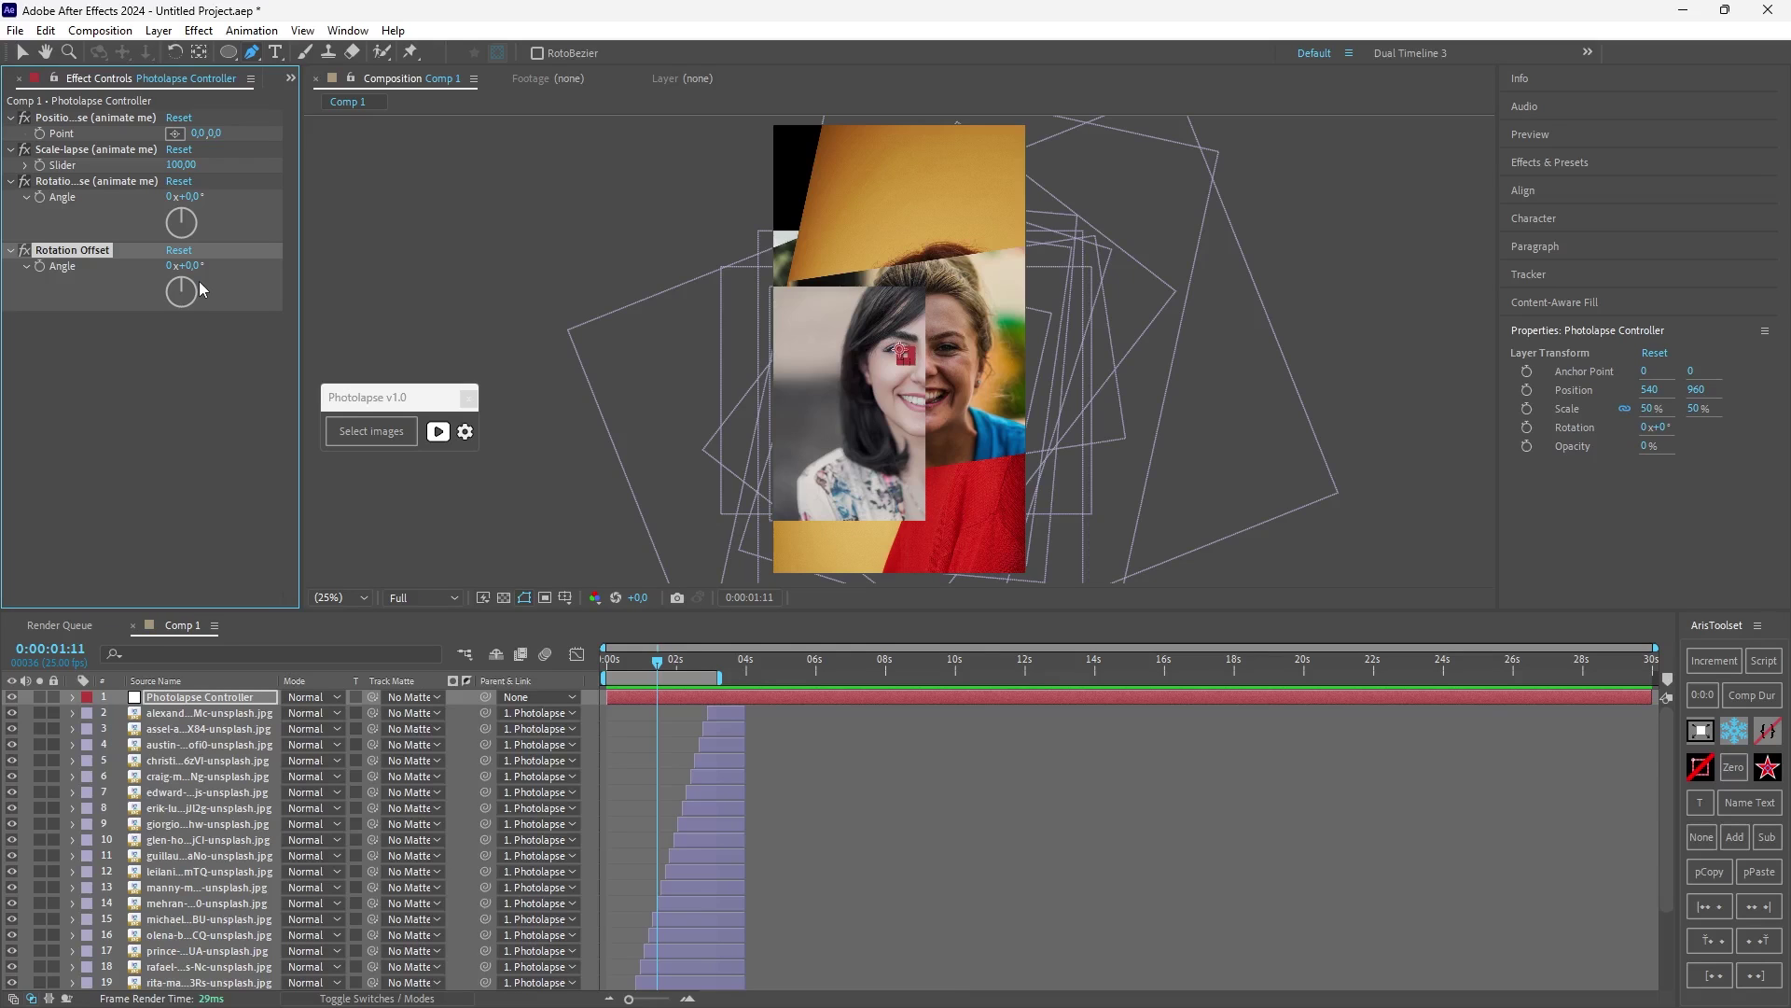
{"action": "left_click", "coordinate": [207, 424]}
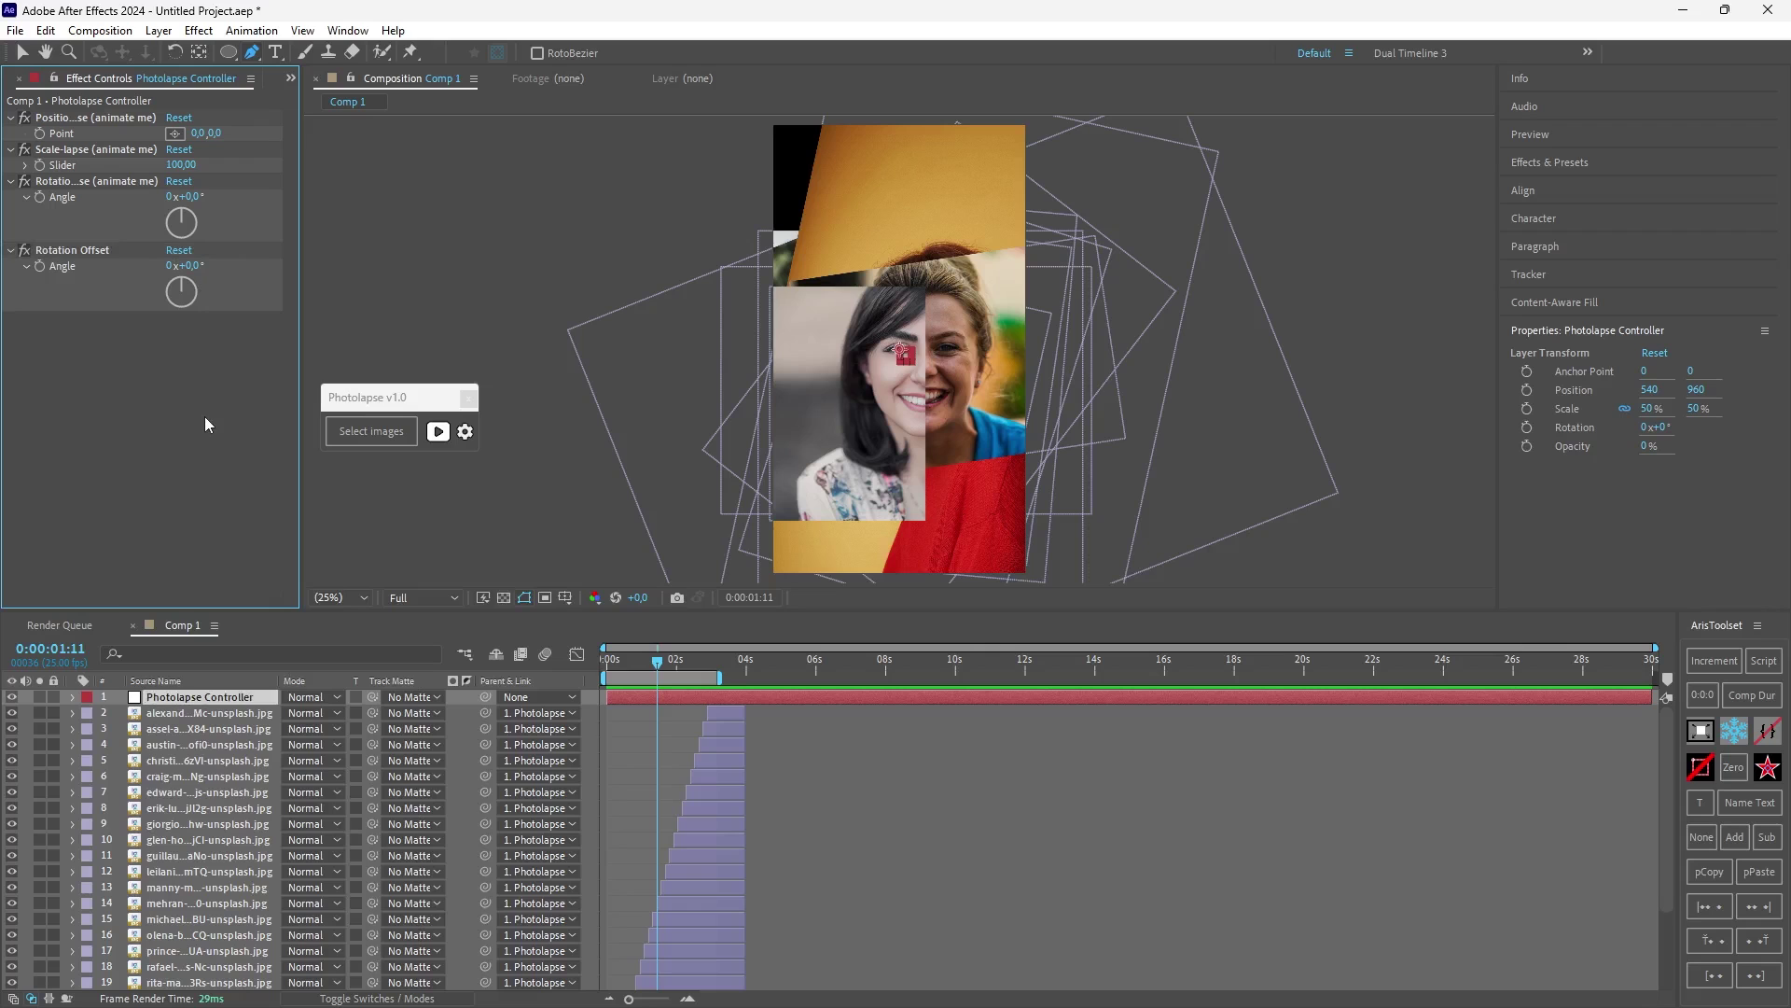
Step: Play the photo-lapse and review the controller's Position-lapse, Scale-lapse and Rotation-lapse effects
{"action": "key", "text": "space"}
{"action": "left_click", "coordinate": [59, 120]}
{"action": "left_click", "coordinate": [59, 150]}
{"action": "left_click", "coordinate": [58, 180]}
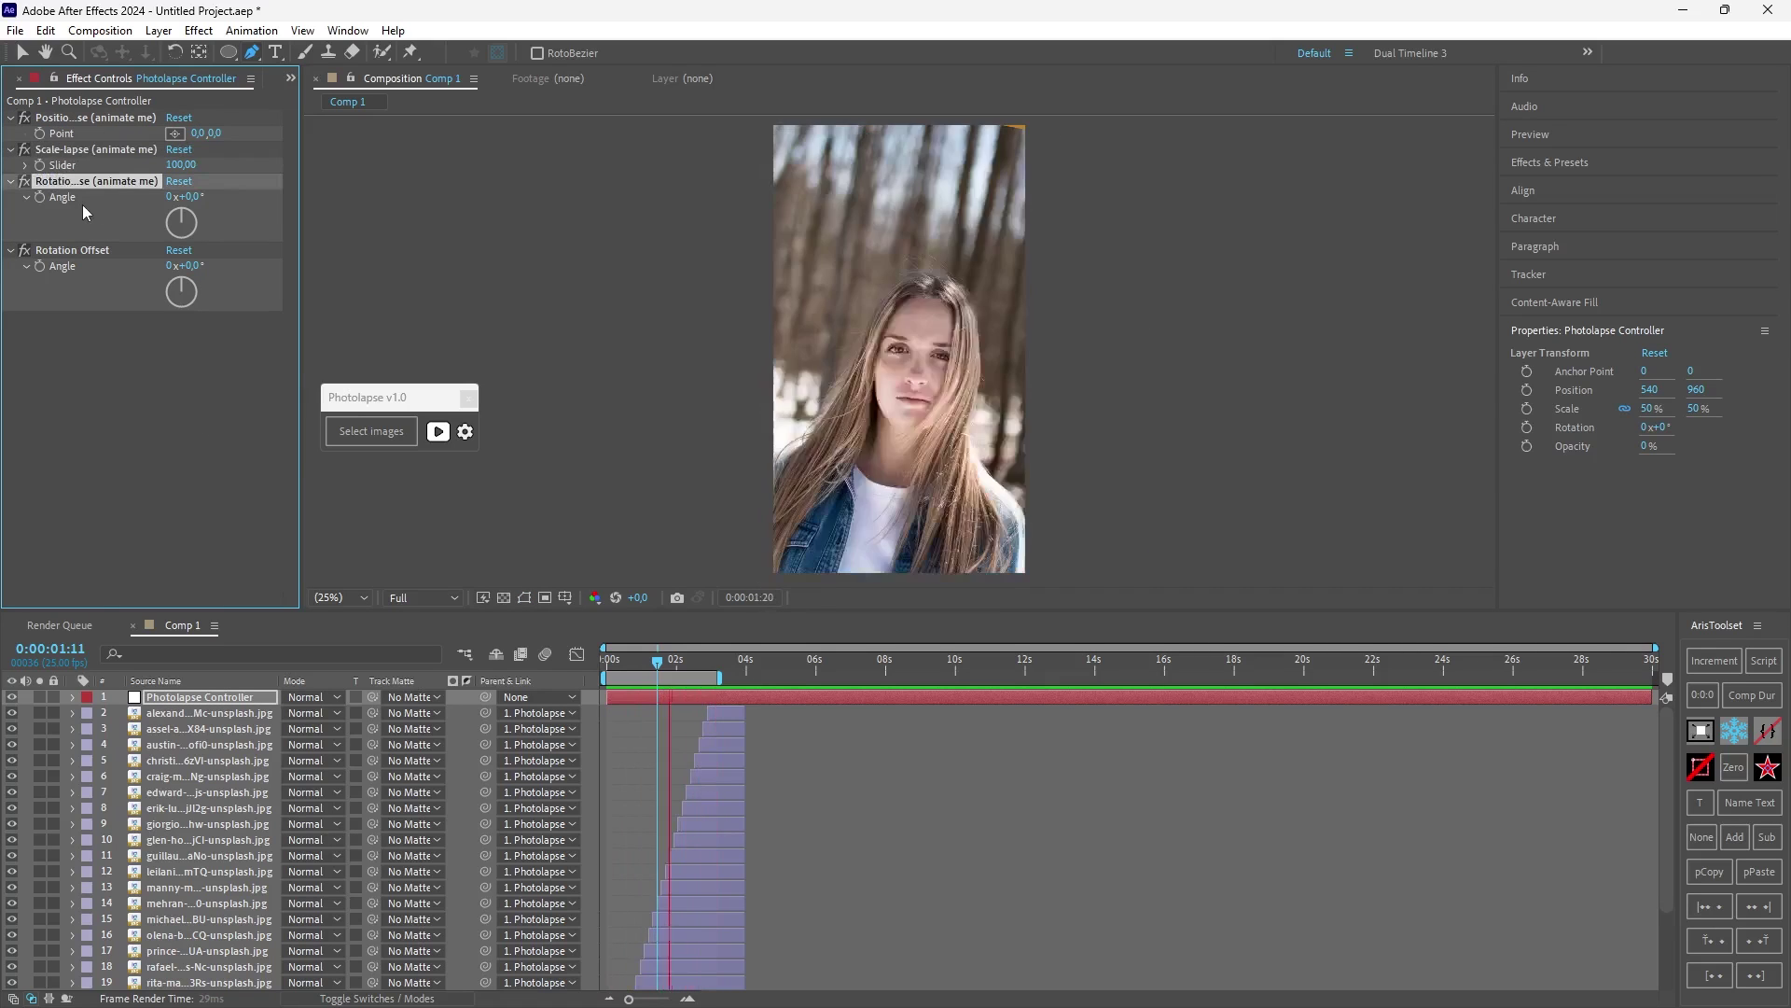
{"action": "left_click", "coordinate": [81, 149]}
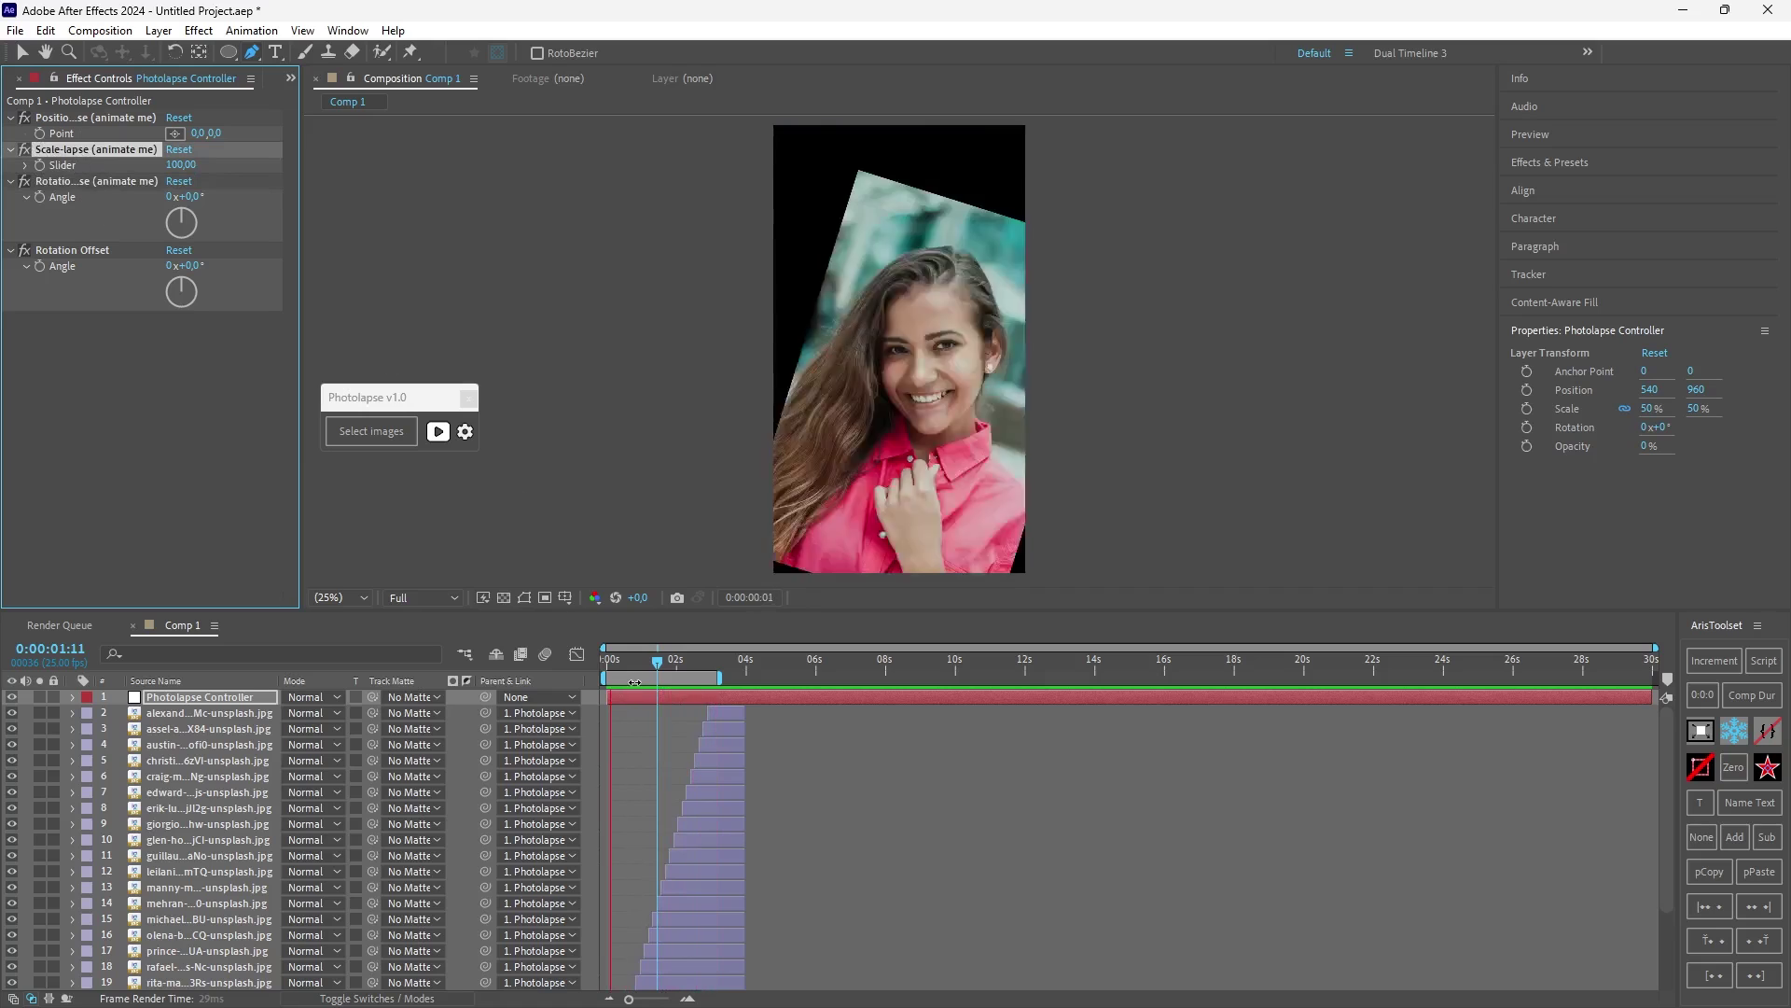
Step: Animate the Scale-lapse slider with eased keyframes from 543 at the start to 100 at the work area's end, and preview it
{"action": "key", "text": "space"}
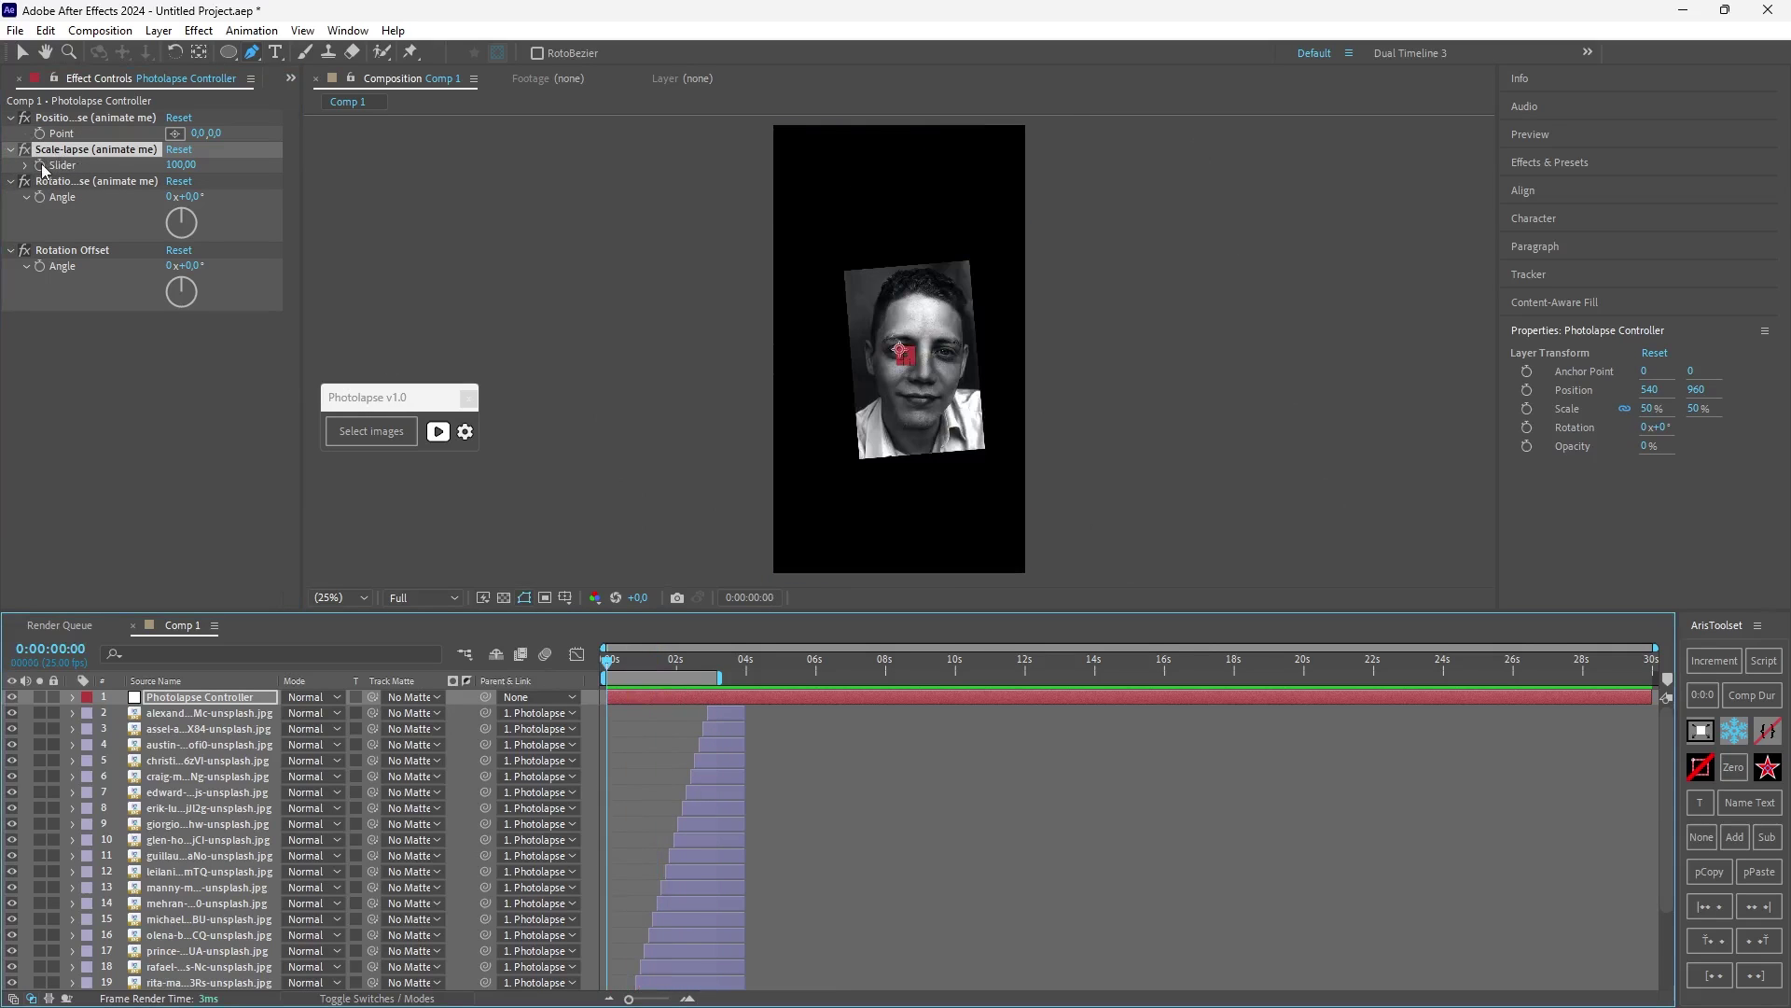
{"action": "left_click", "coordinate": [41, 168]}
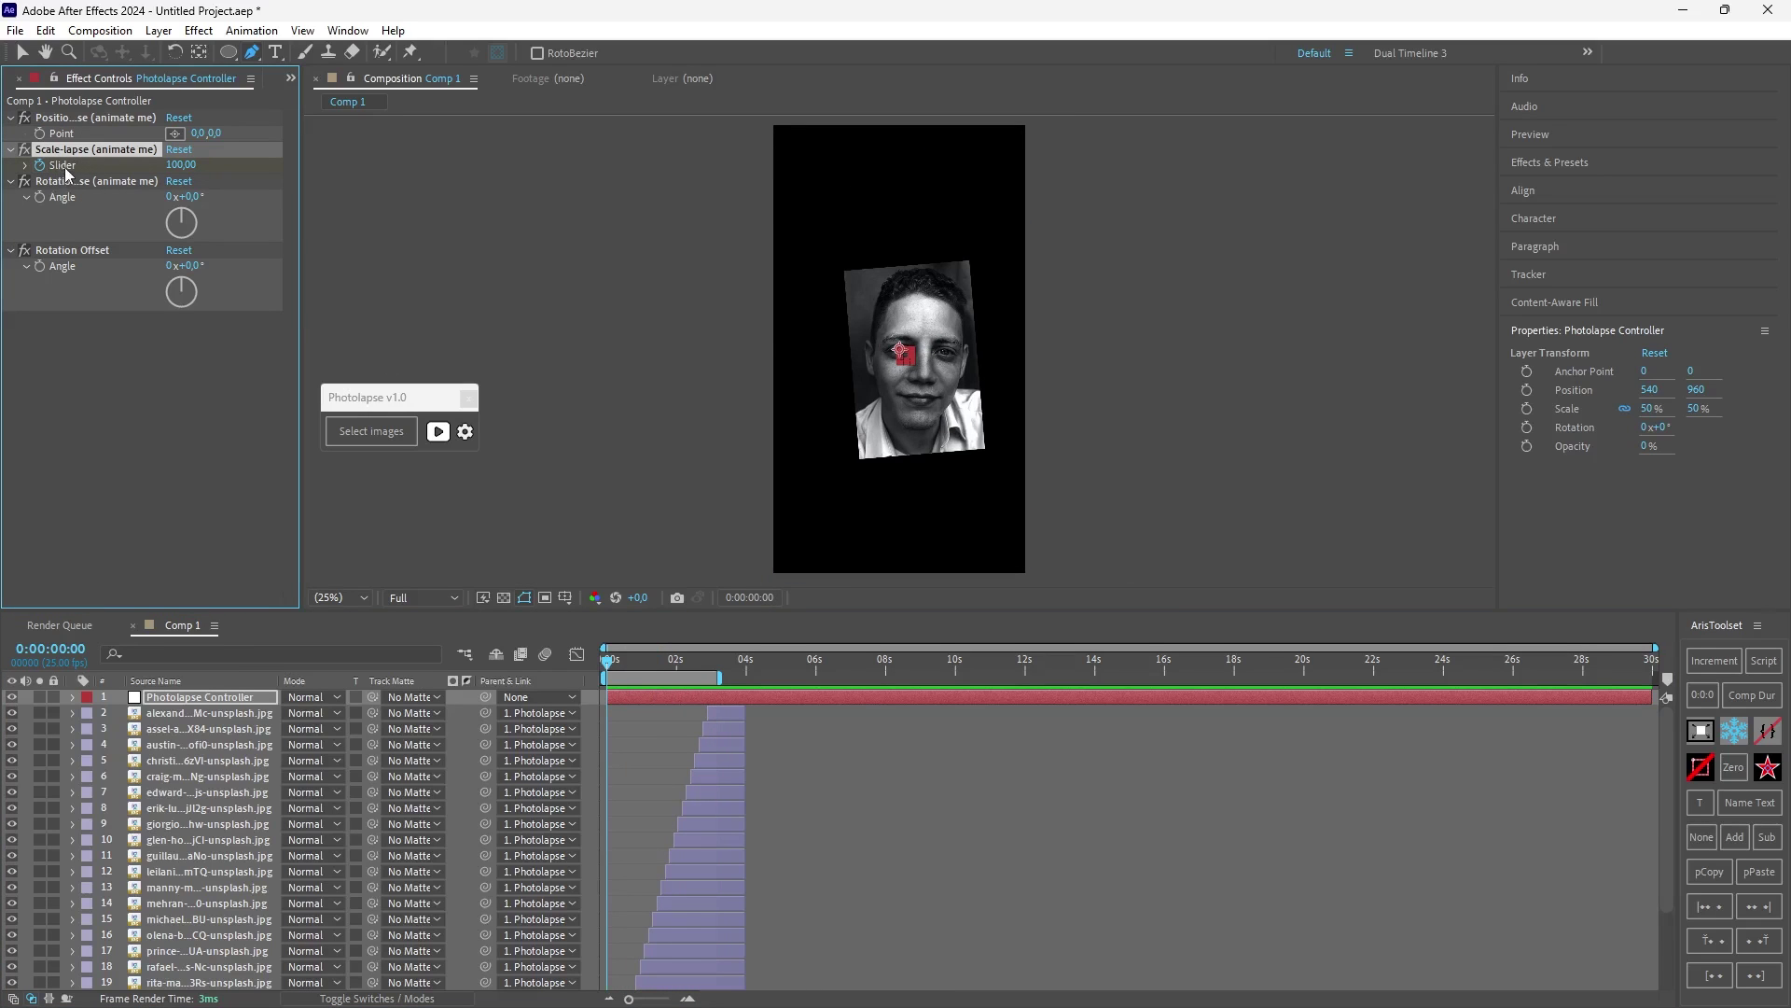
{"action": "key", "text": "s"}
{"action": "key", "text": "s"}
{"action": "left_click_drag", "start_coordinate": [692, 736], "coordinate": [724, 764]}
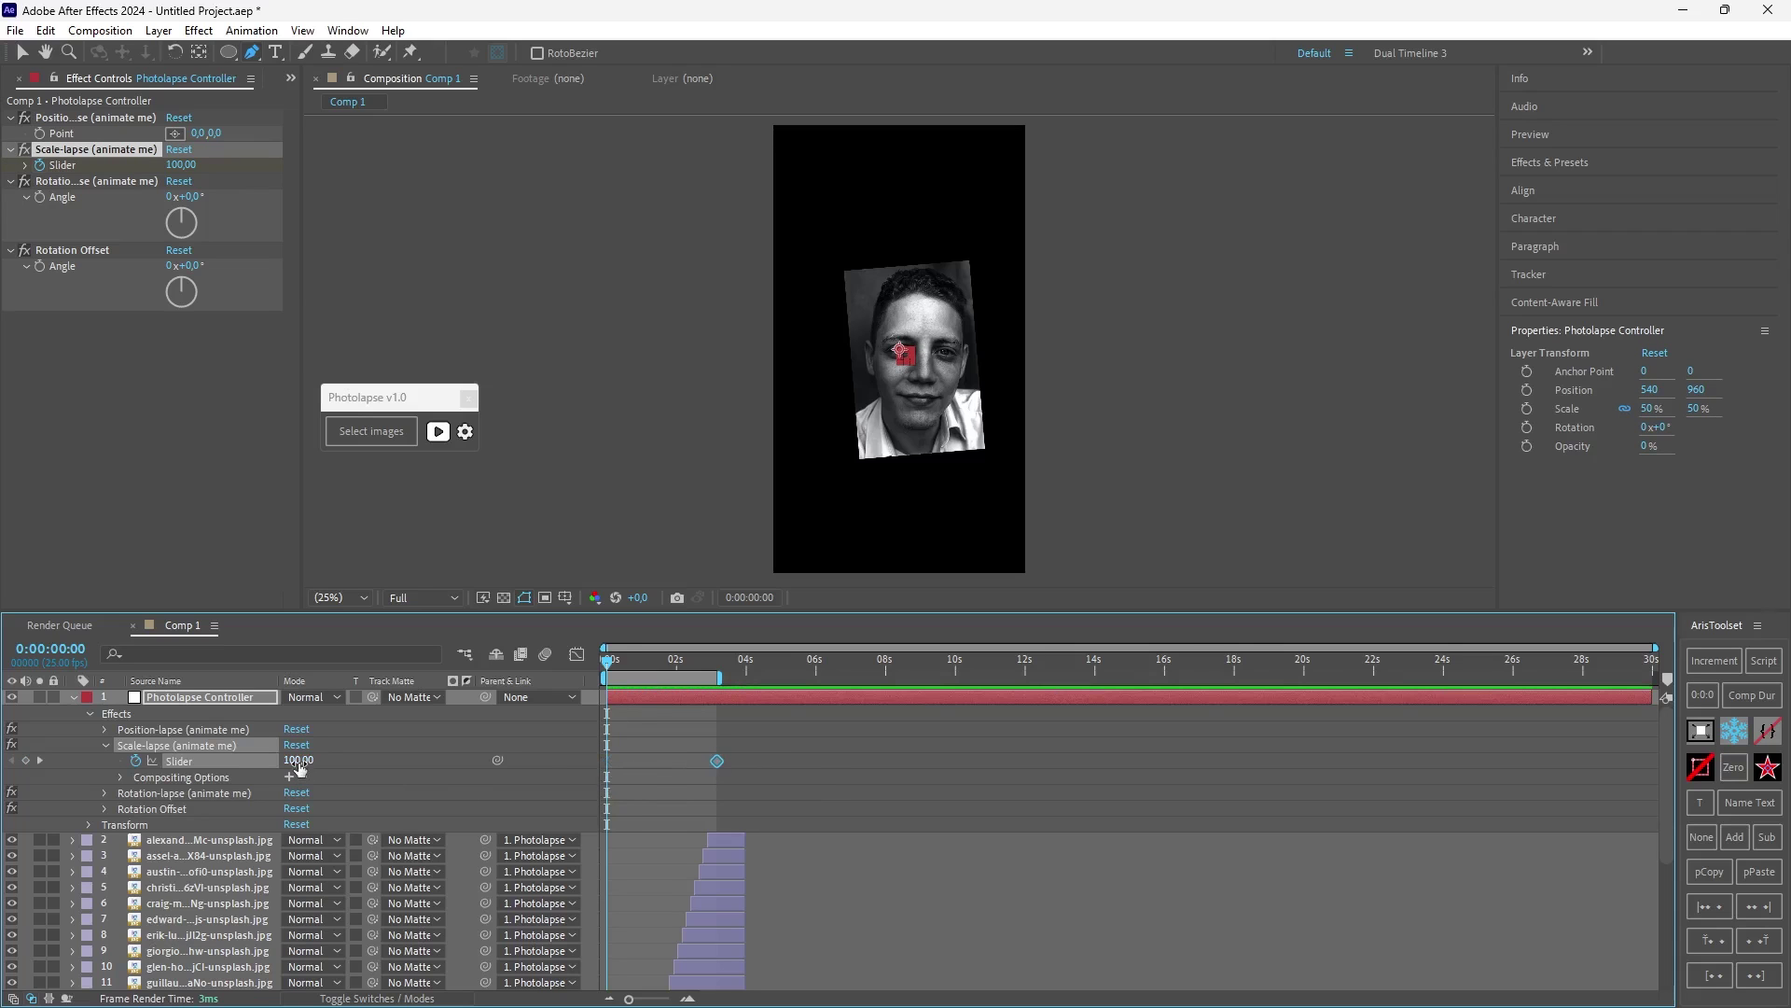
{"action": "left_click_drag", "start_coordinate": [298, 761], "coordinate": [569, 737]}
{"action": "key", "text": "space"}
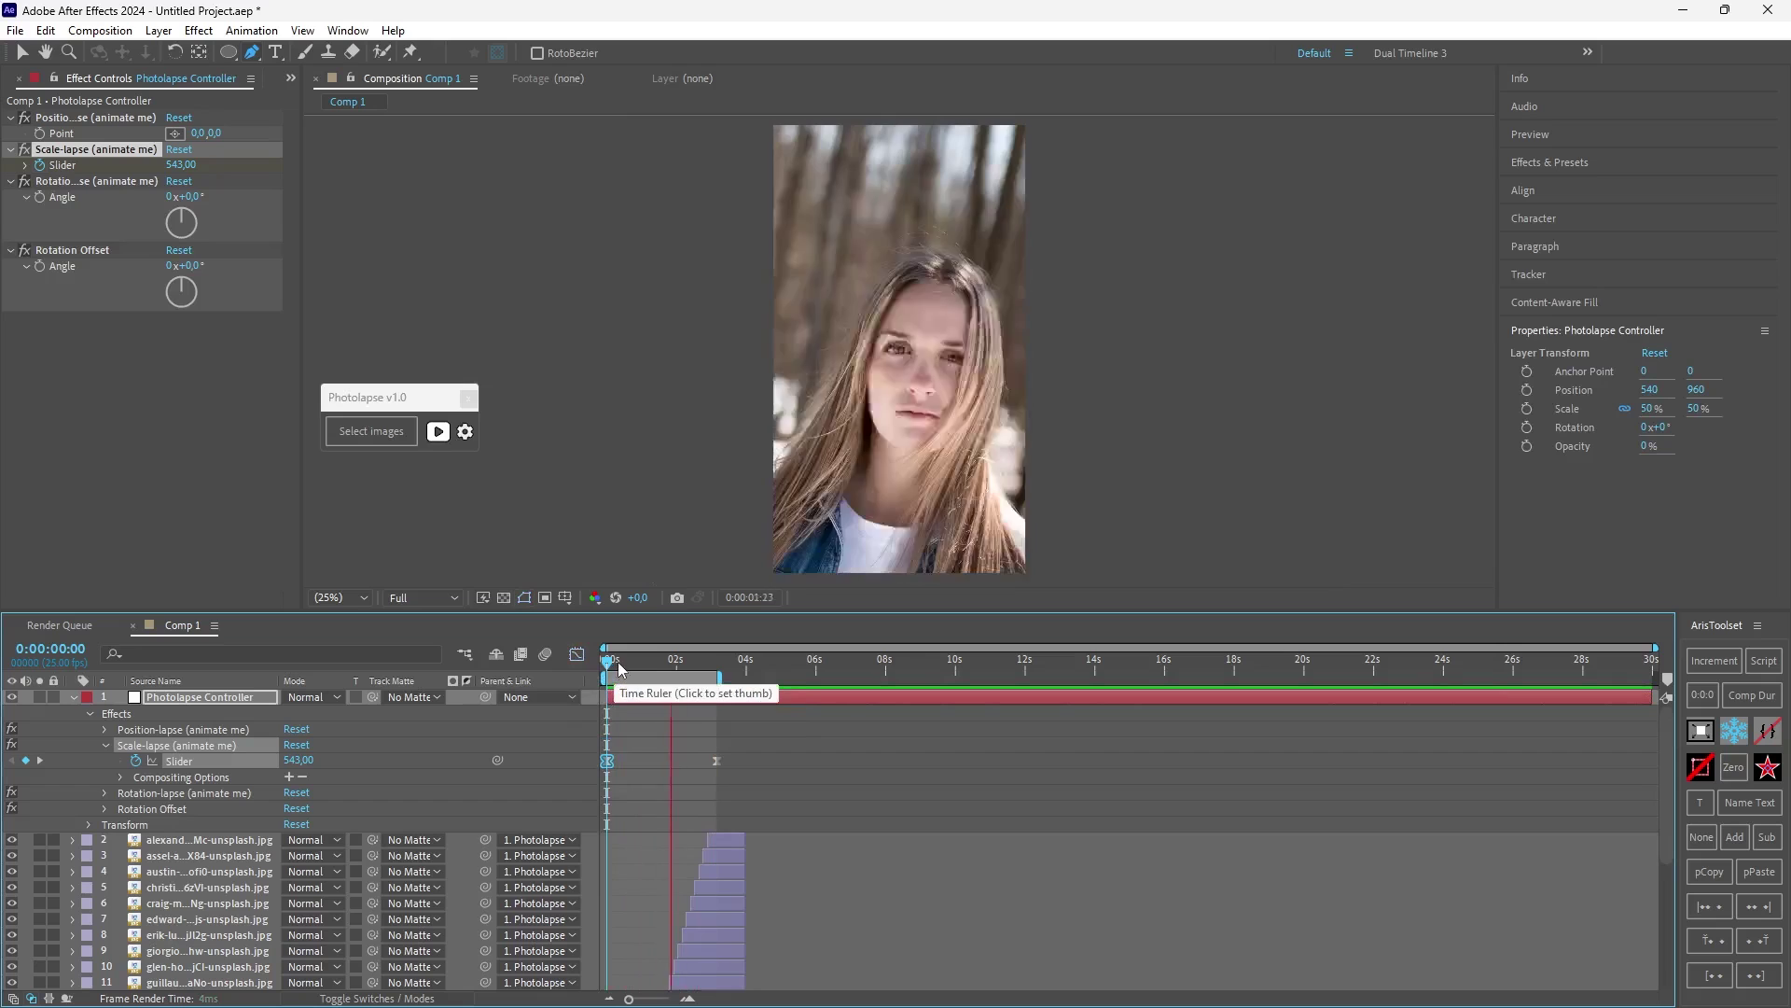
Step: Set the Photolapse Controller layer's transform scale to 30% and preview the zoom animation
{"action": "left_click", "coordinate": [177, 699]}
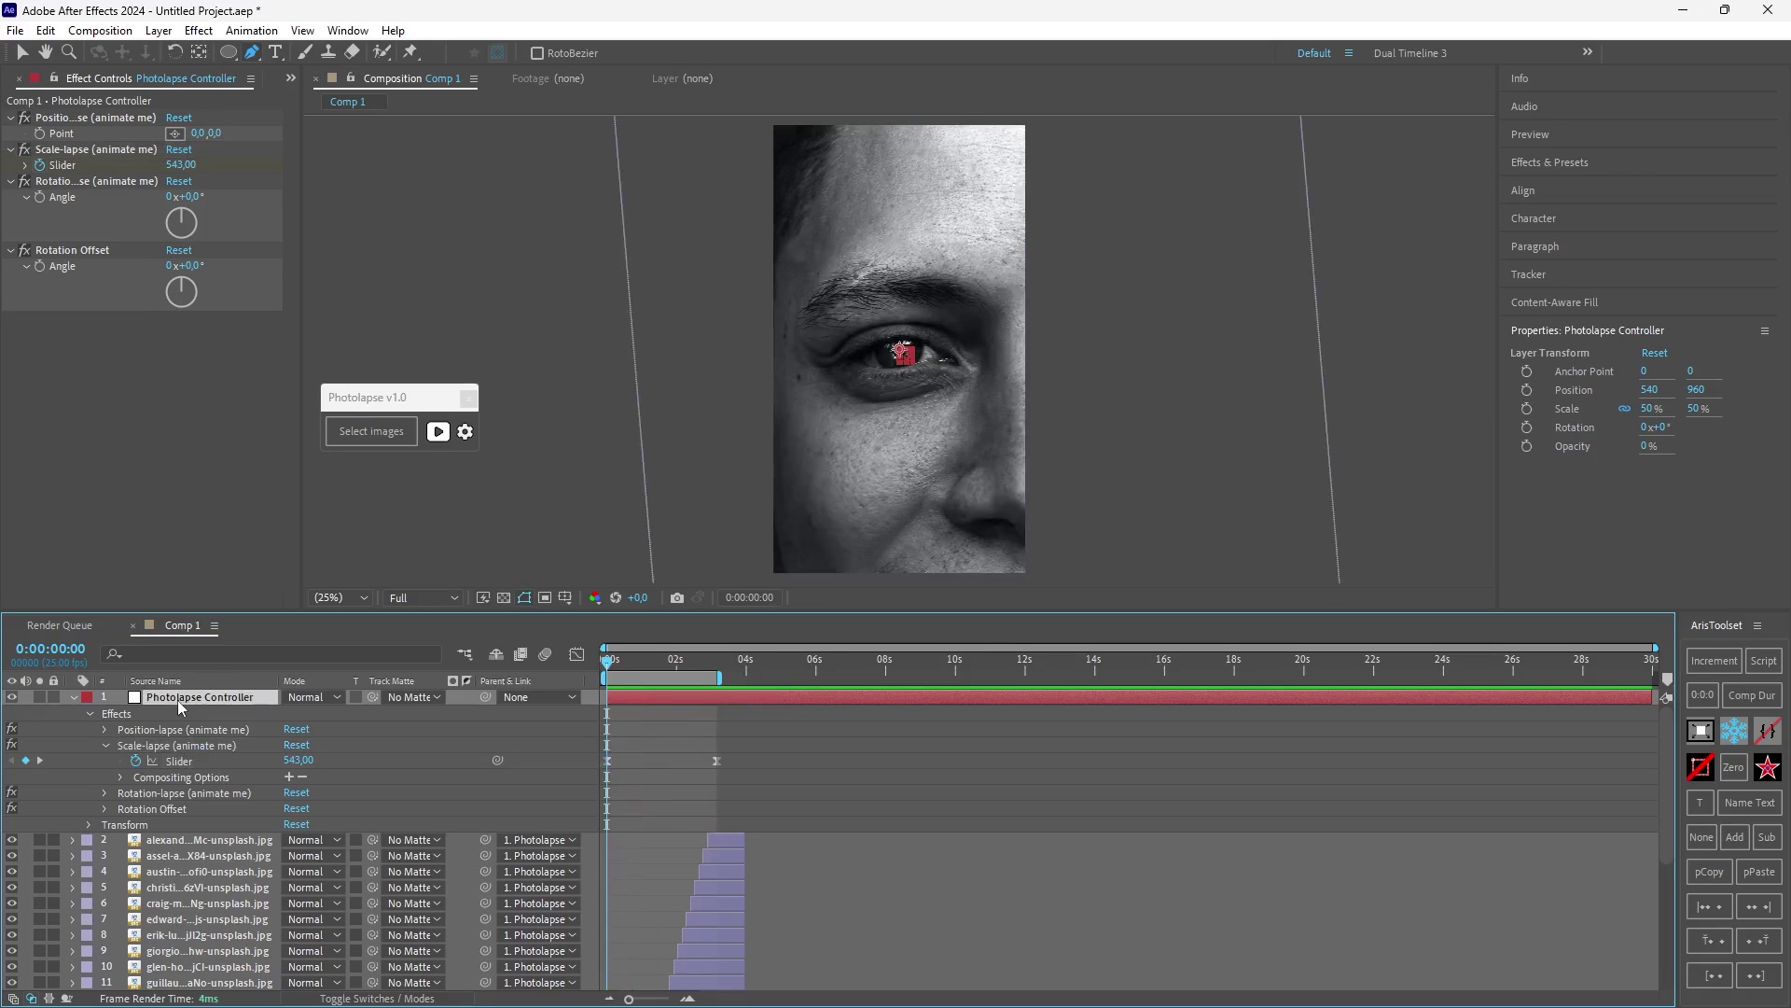
{"action": "left_click", "coordinate": [91, 825]}
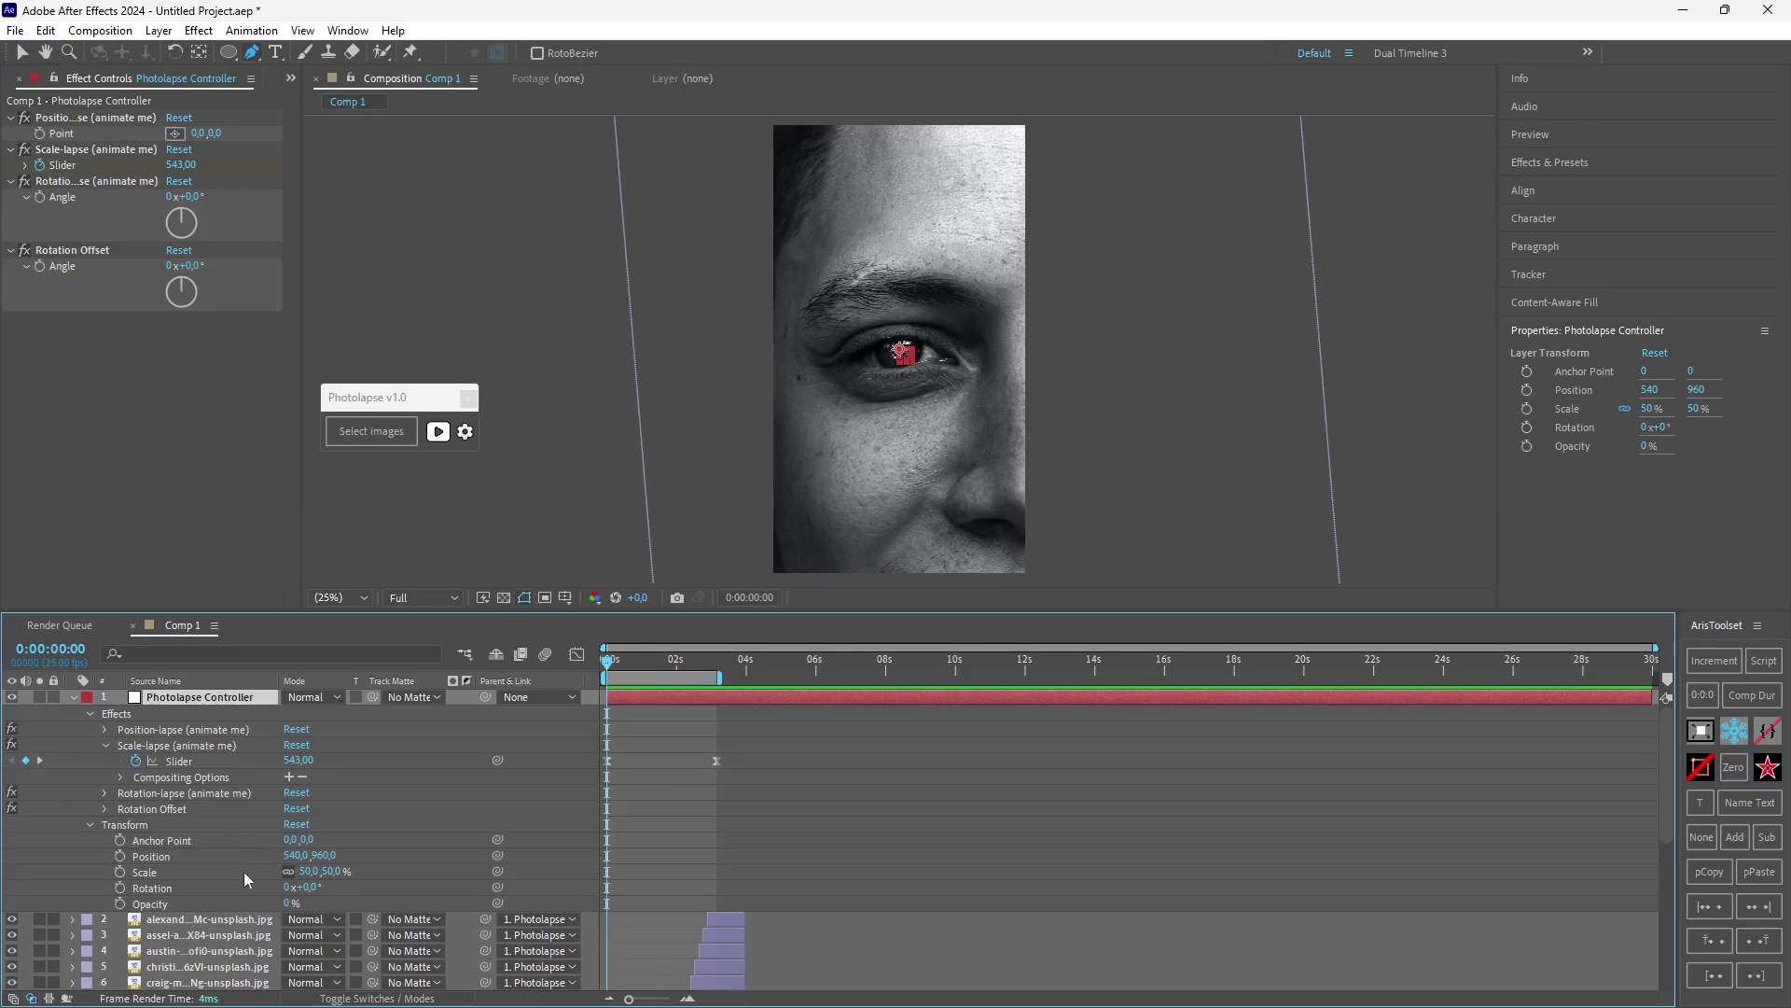
{"action": "left_click", "coordinate": [331, 871]}
{"action": "type", "text": "30"}
{"action": "key", "text": "Return"}
{"action": "key", "text": "space"}
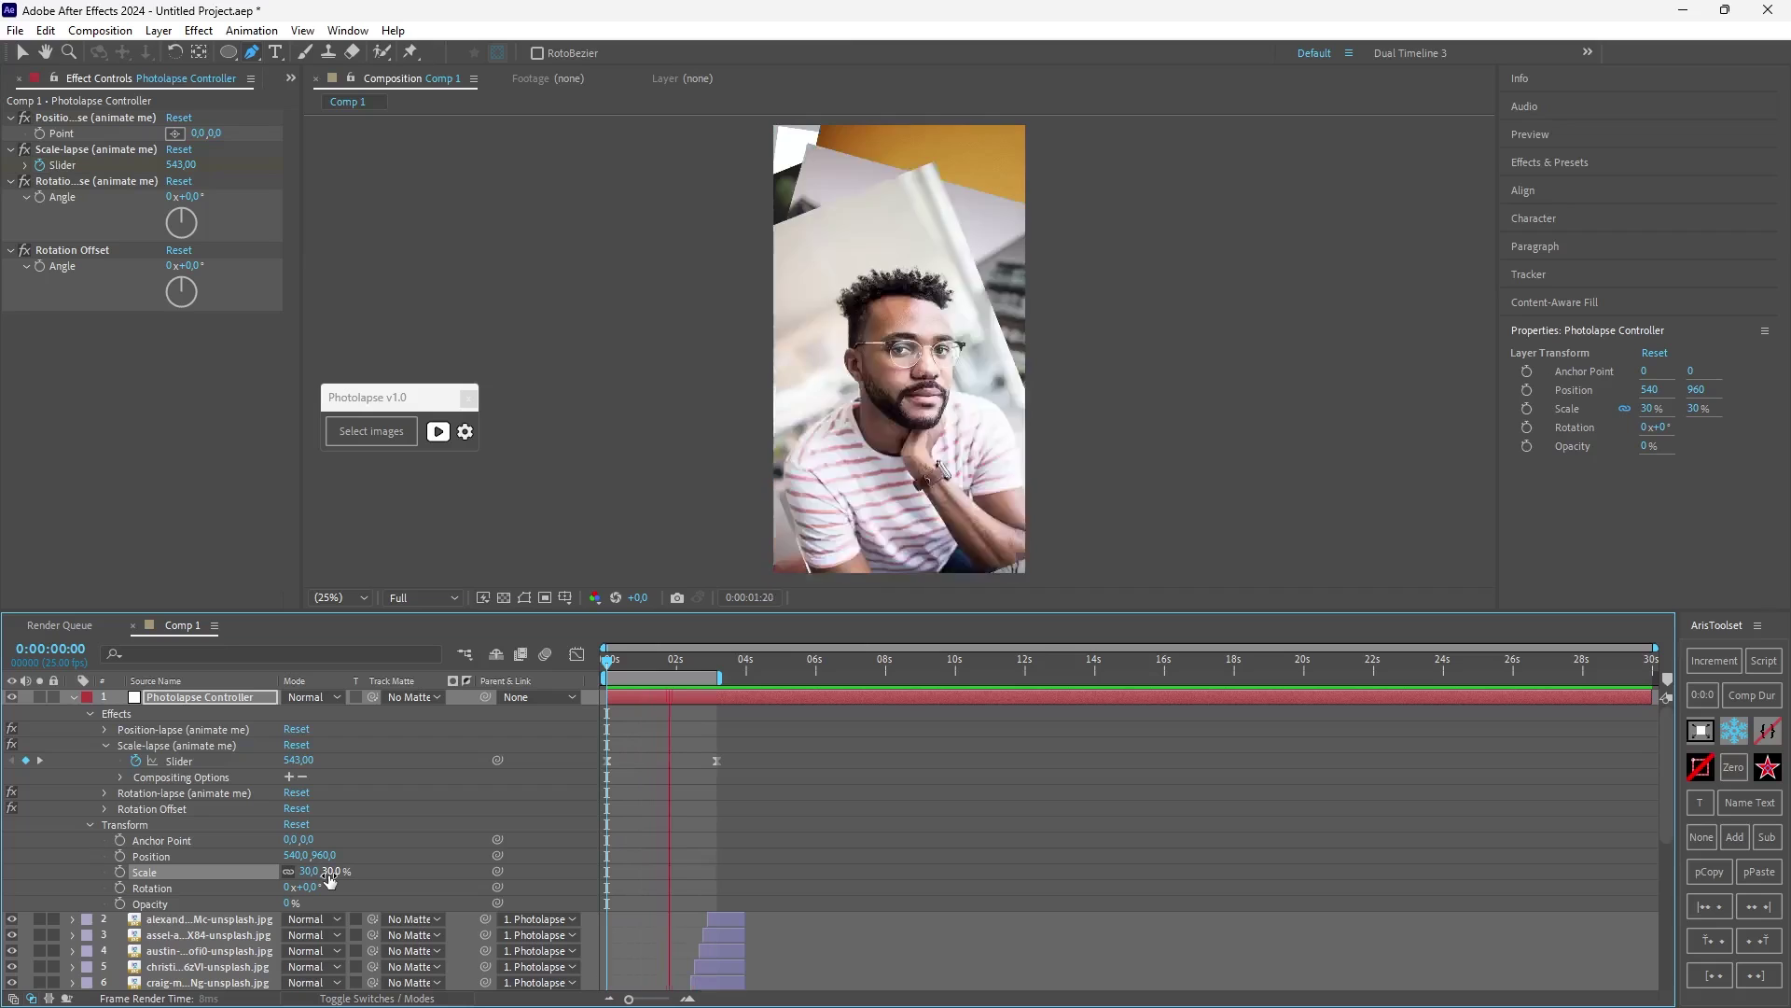
{"action": "key", "text": "space"}
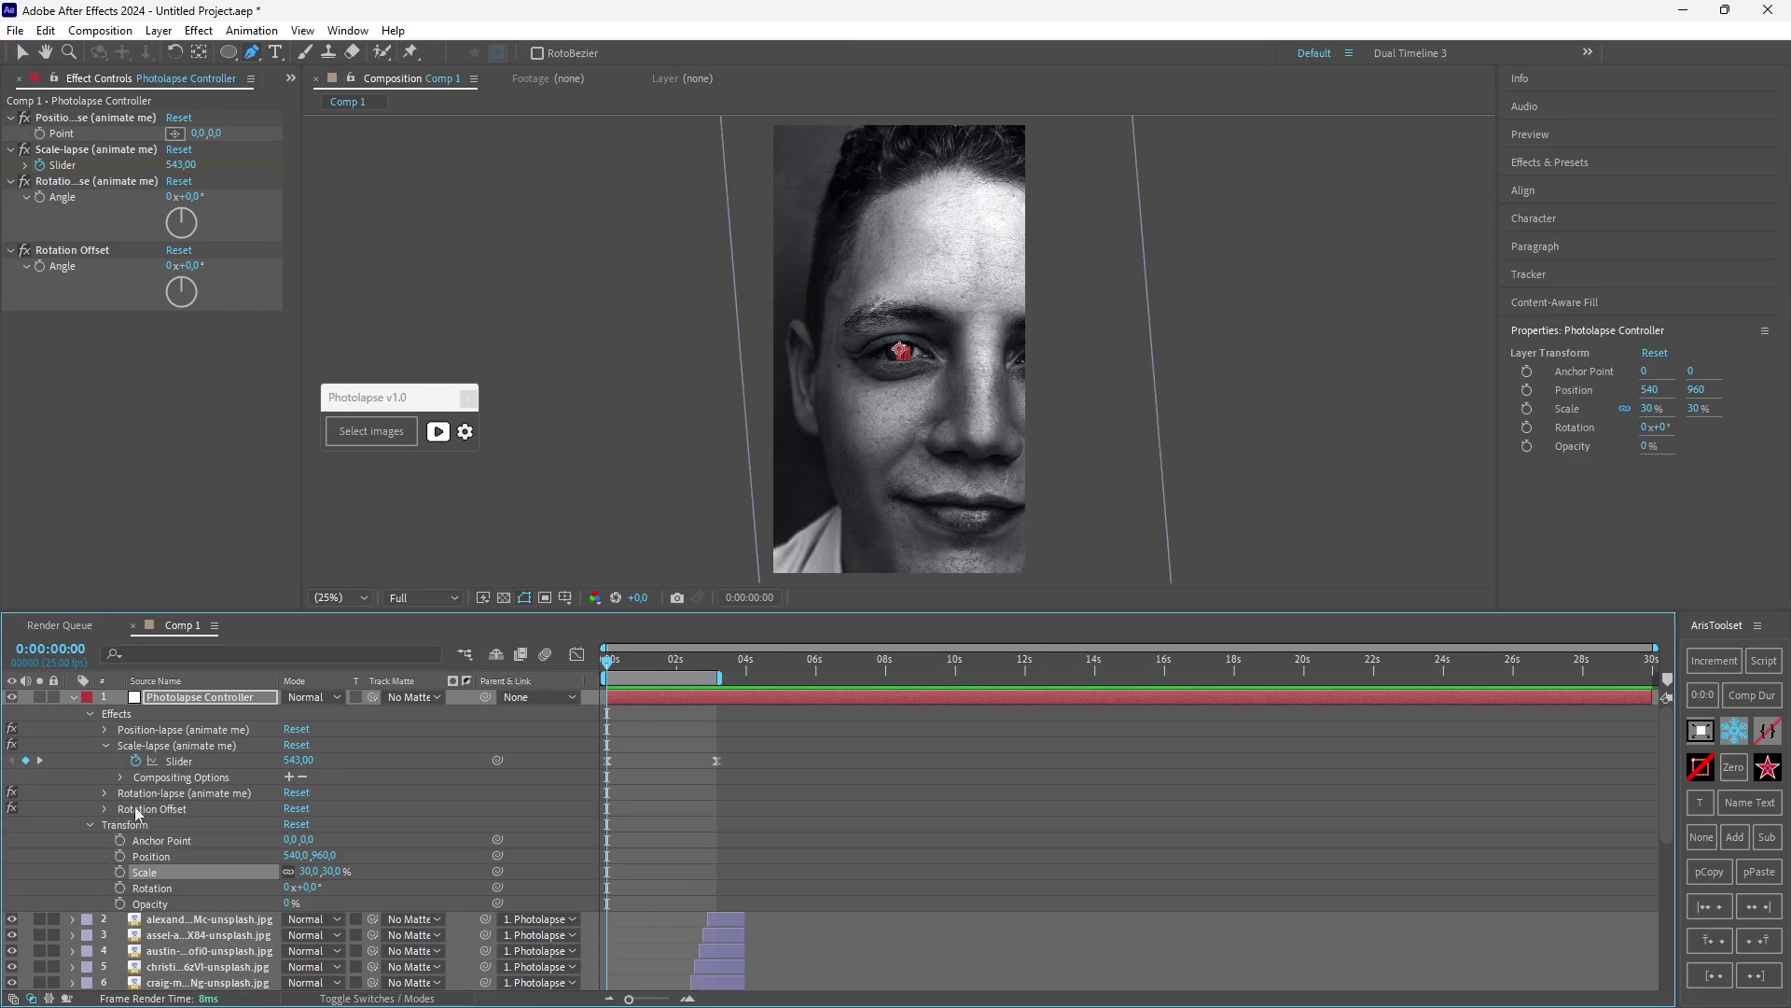